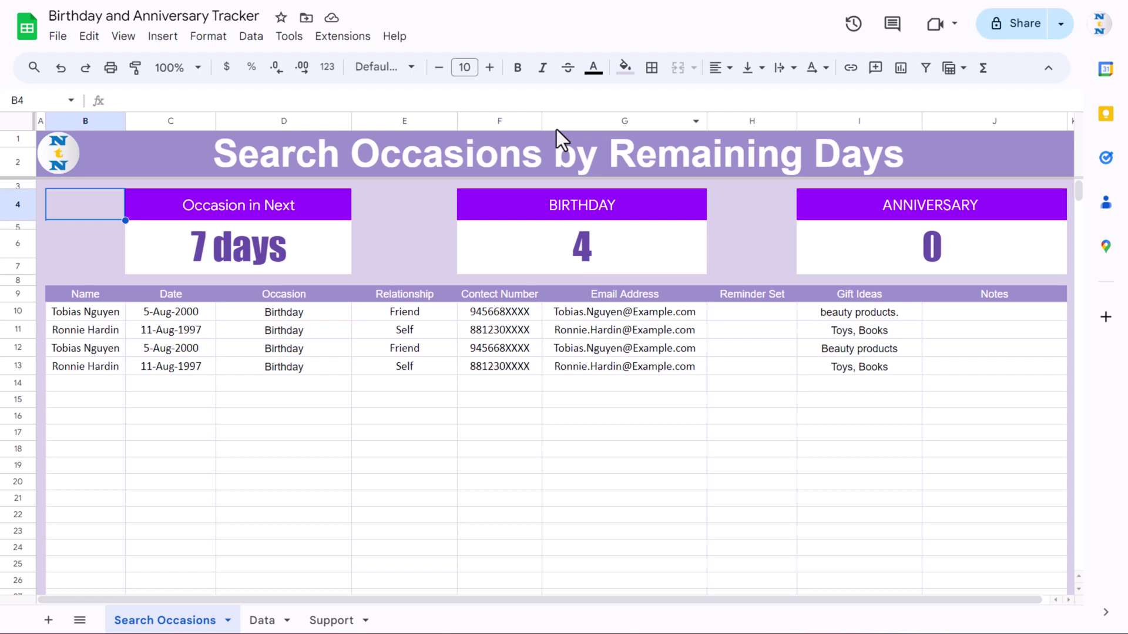
# Change the occasion look-ahead to 30 days, then move to the Data sheet's table
pyautogui.click(274, 248)
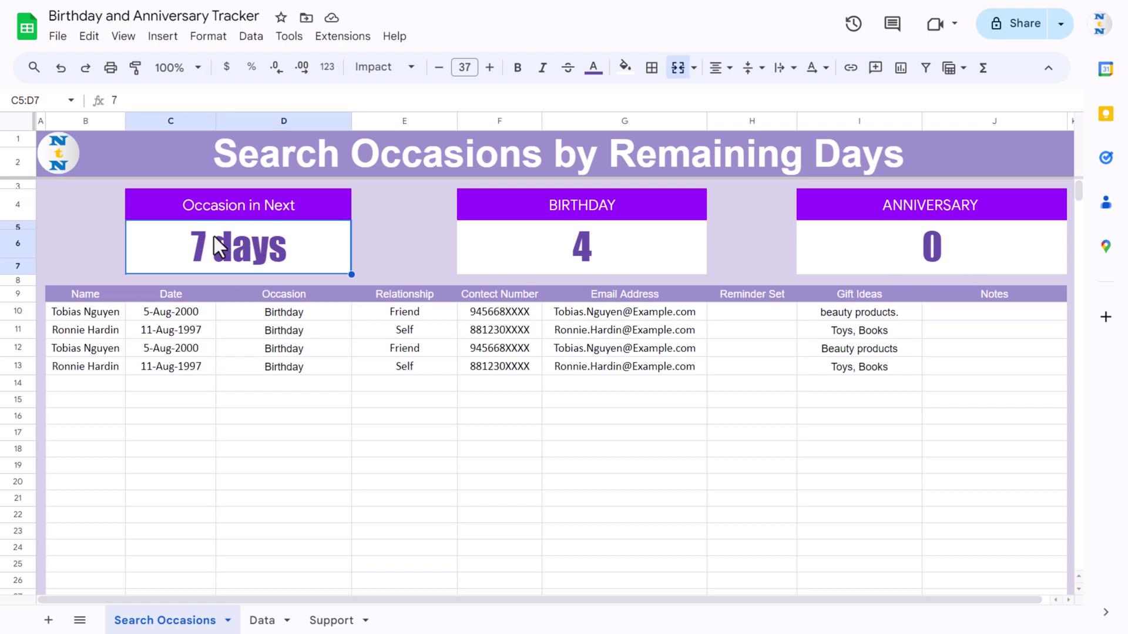
pyautogui.write('30')
pyautogui.press('Return')
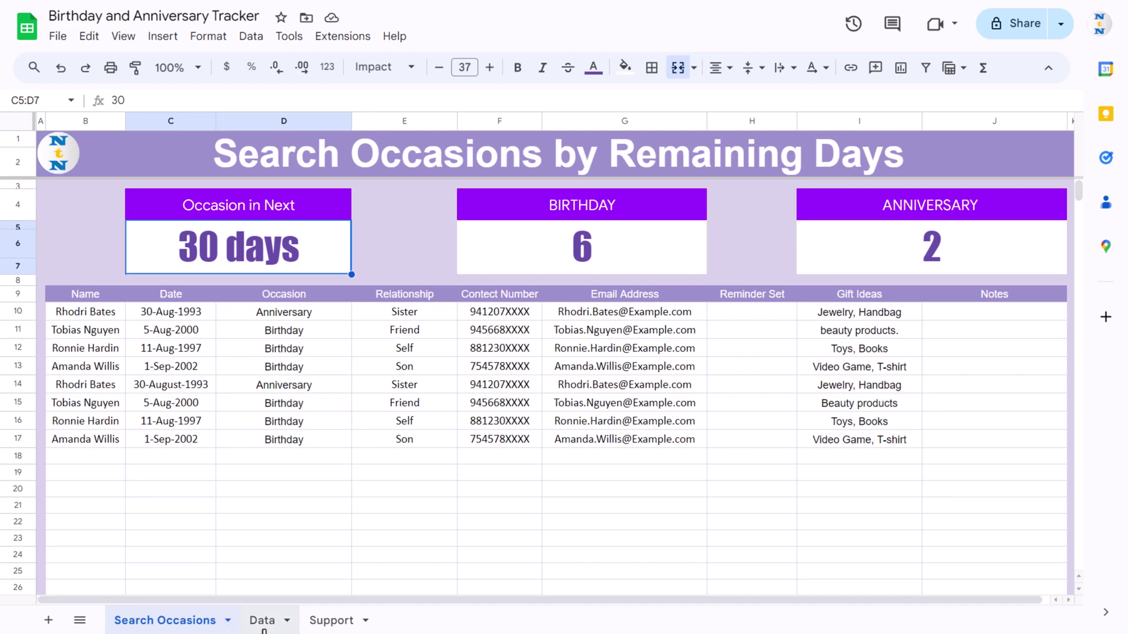
pyautogui.click(262, 620)
pyautogui.click(136, 389)
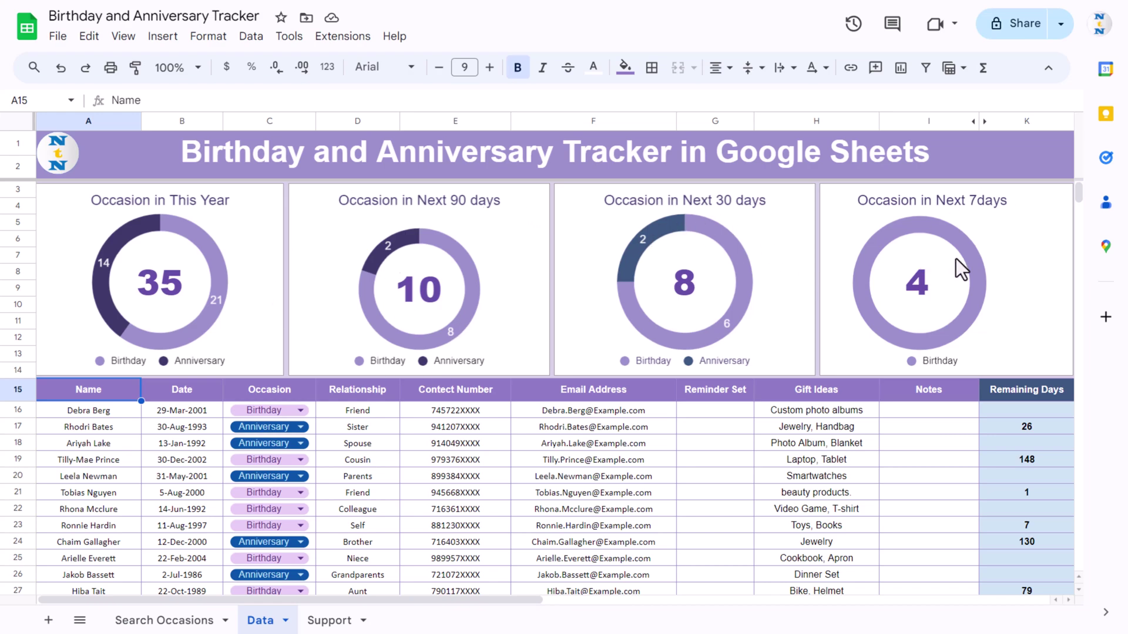
pyautogui.click(97, 417)
pyautogui.scroll(-12, 97, 417)
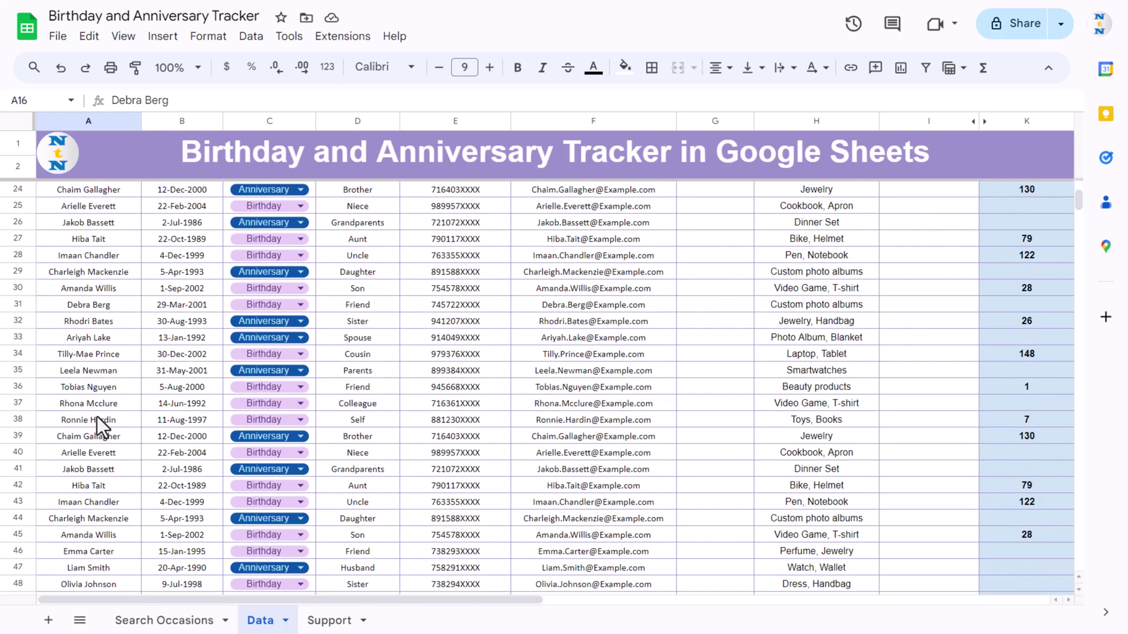
pyautogui.scroll(3, 96, 417)
pyautogui.click(84, 461)
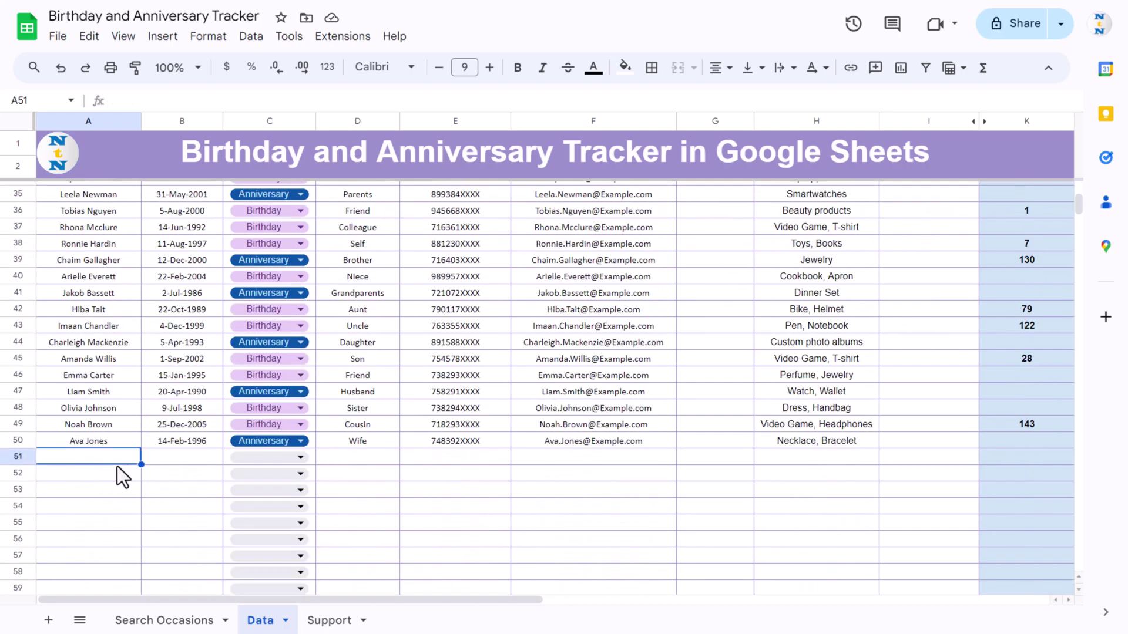
pyautogui.click(153, 470)
pyautogui.click(186, 456)
pyautogui.scroll(7, 195, 463)
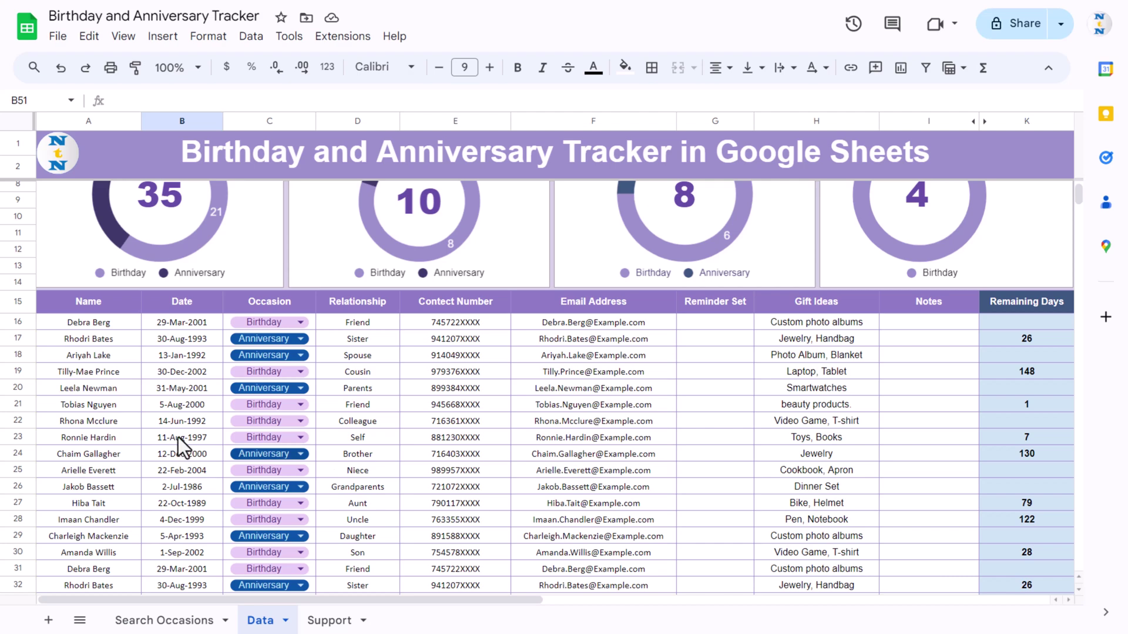
pyautogui.scroll(-2, 260, 457)
pyautogui.scroll(-5, 179, 547)
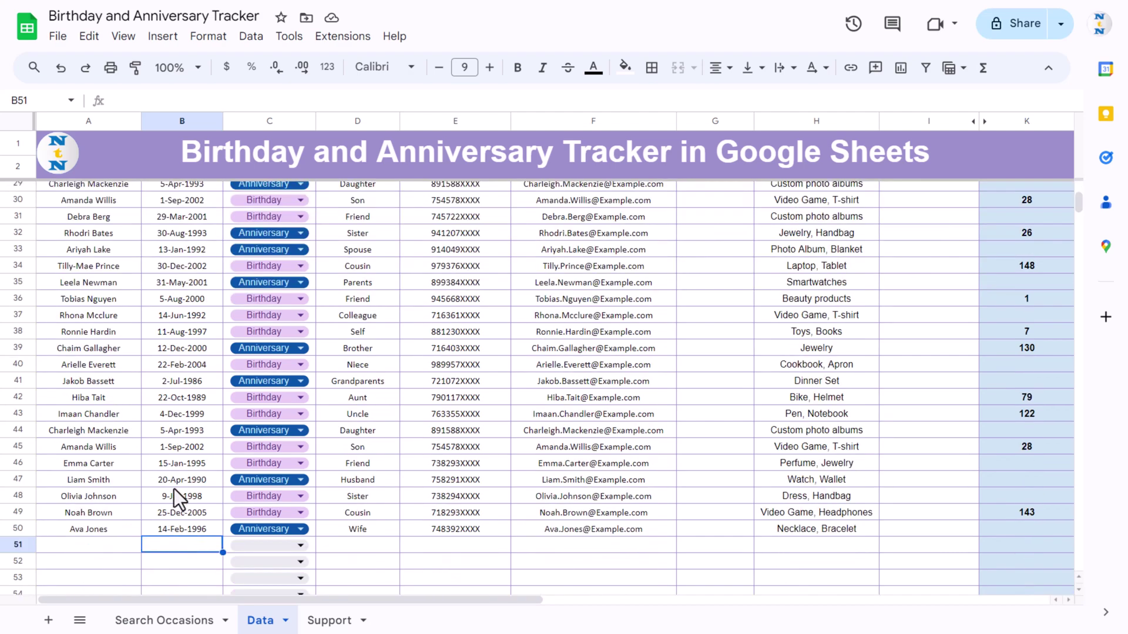
pyautogui.click(306, 551)
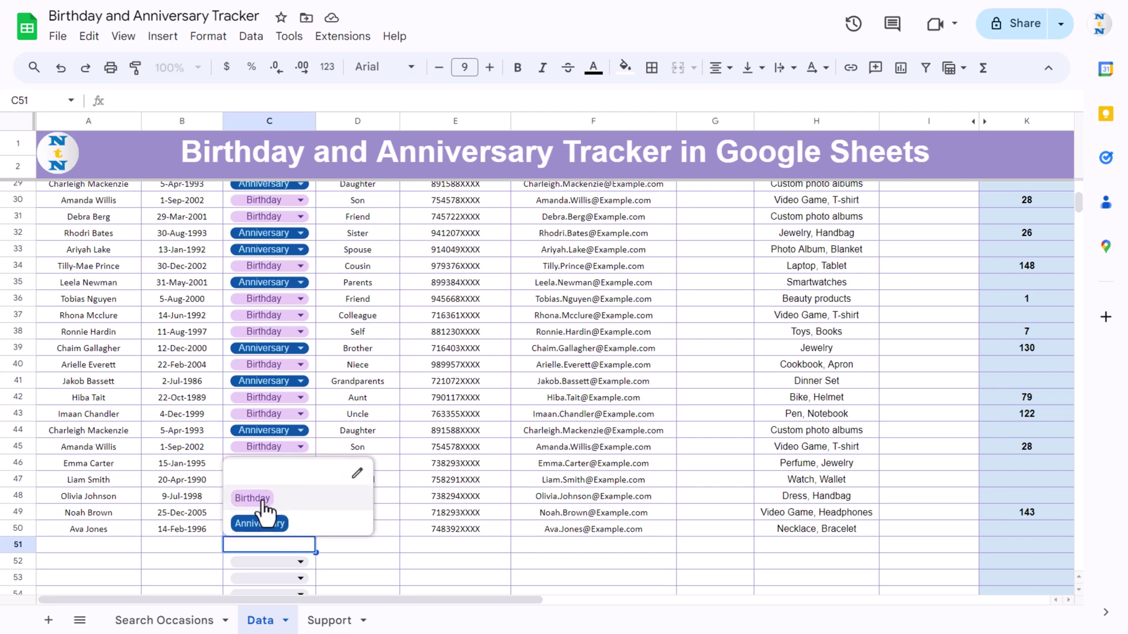
pyautogui.click(383, 549)
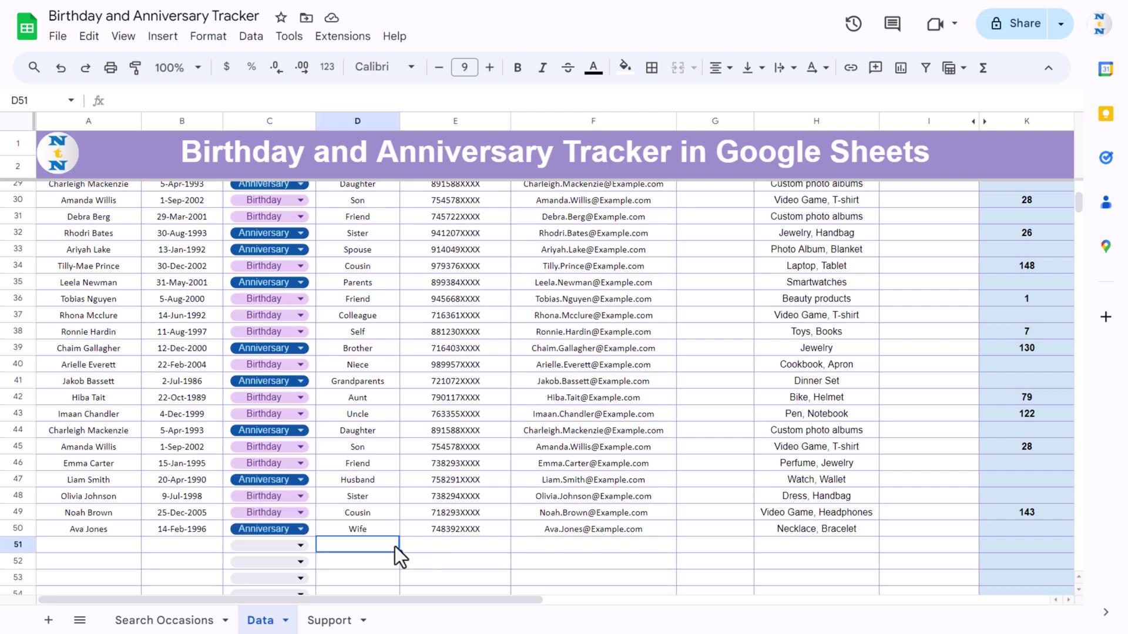
pyautogui.scroll(-2, 432, 527)
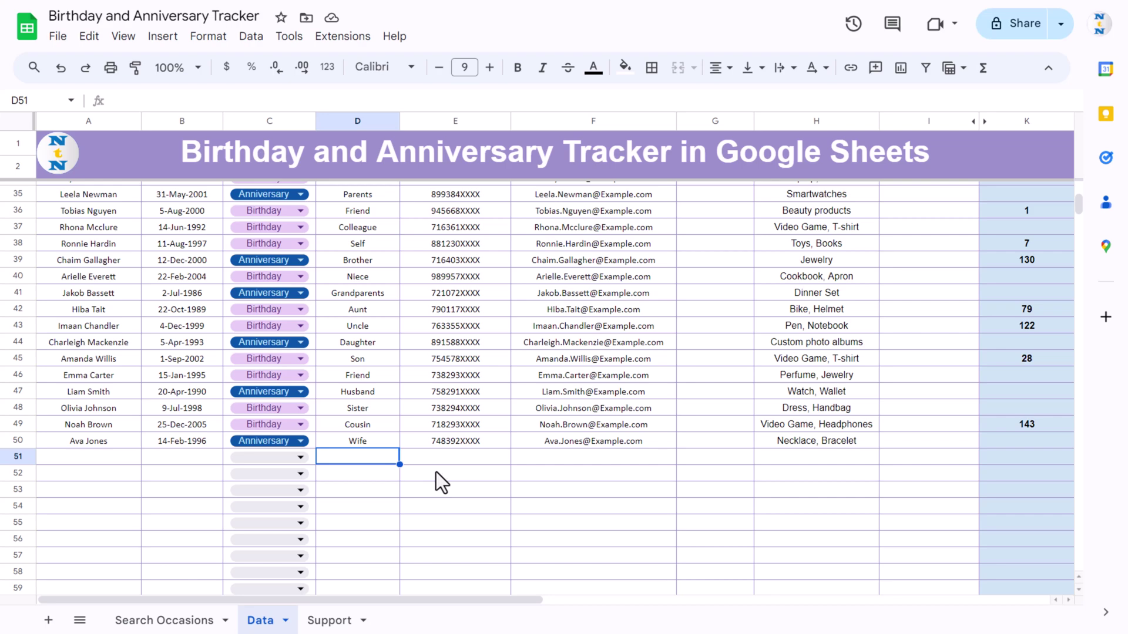
pyautogui.click(460, 457)
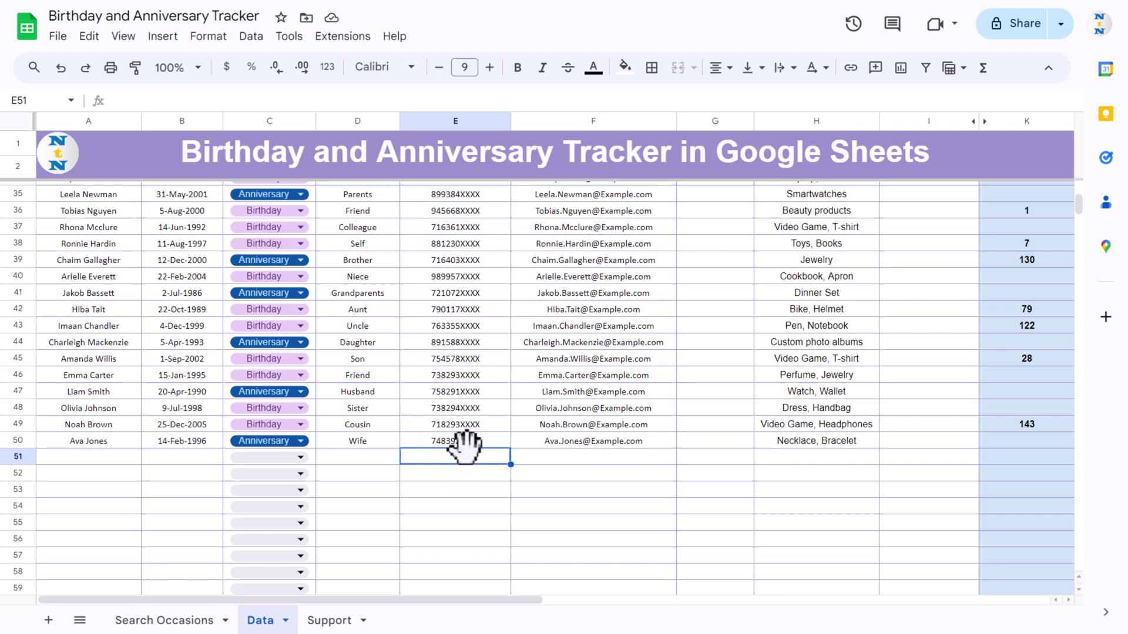
pyautogui.click(582, 459)
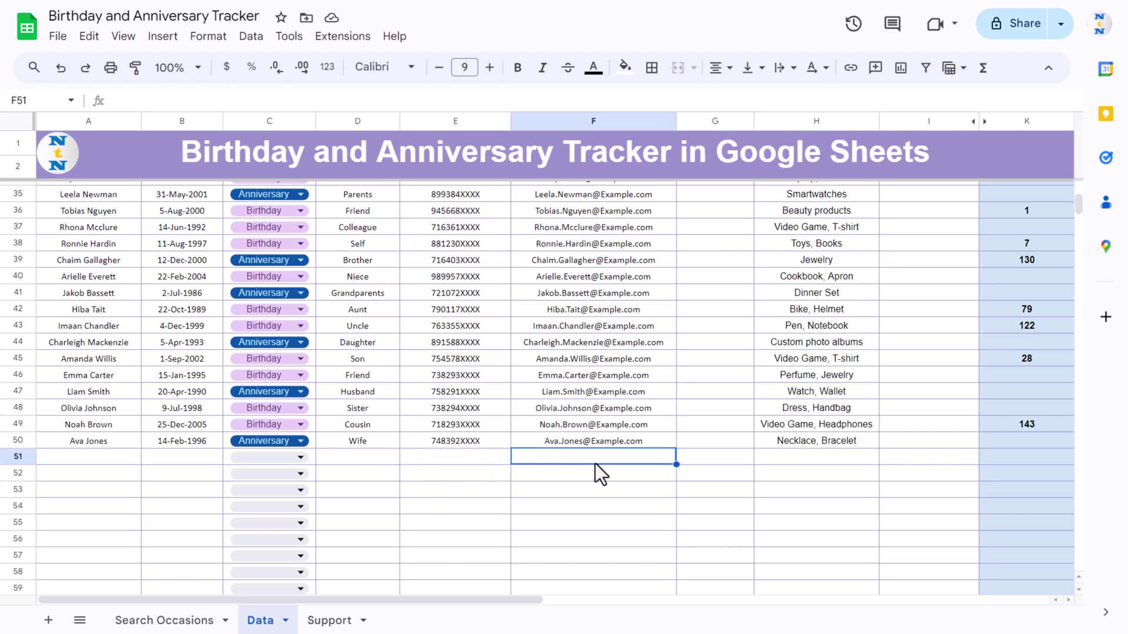
pyautogui.click(809, 458)
pyautogui.click(686, 459)
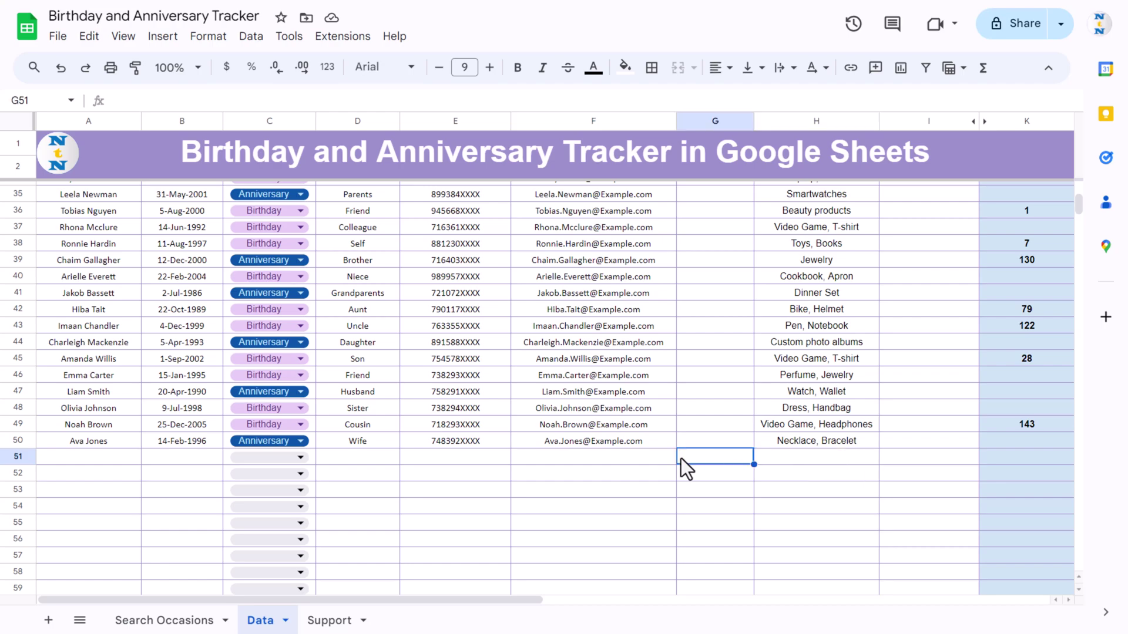
pyautogui.scroll(5, 718, 468)
pyautogui.scroll(5, 718, 468)
pyautogui.scroll(-9, 718, 467)
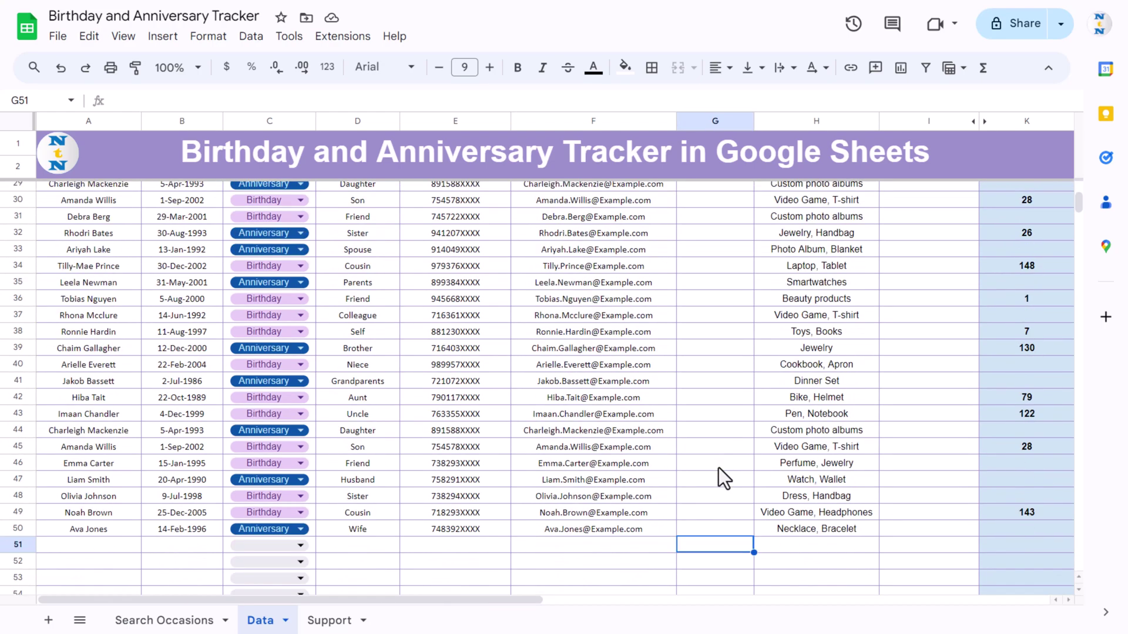
pyautogui.scroll(-4, 836, 503)
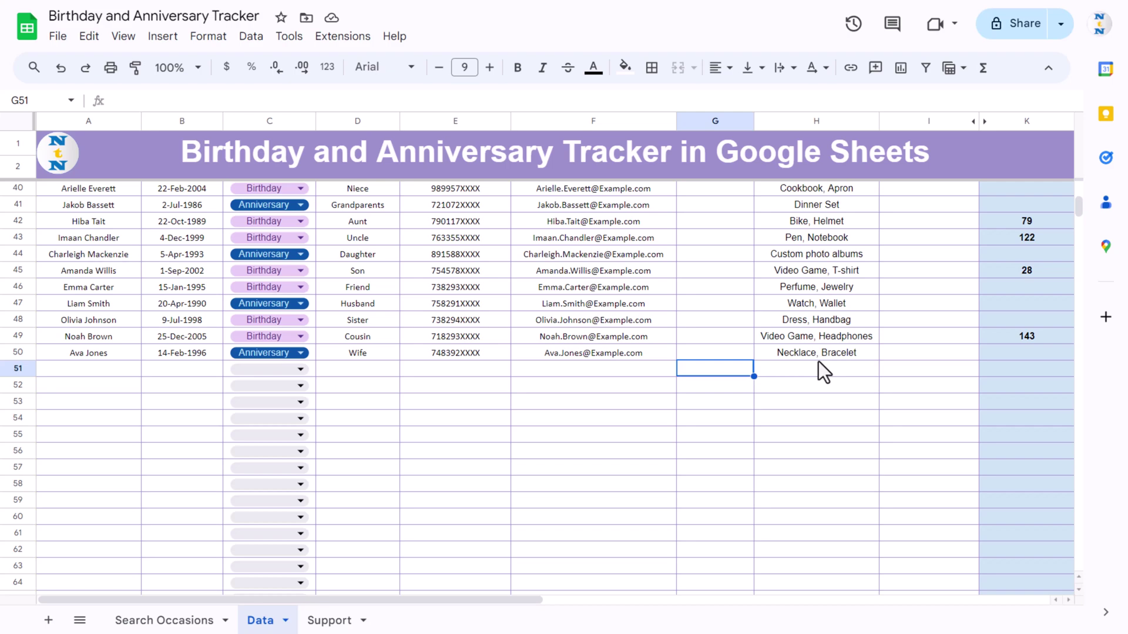
pyautogui.click(799, 353)
pyautogui.click(757, 369)
pyautogui.scroll(4, 801, 417)
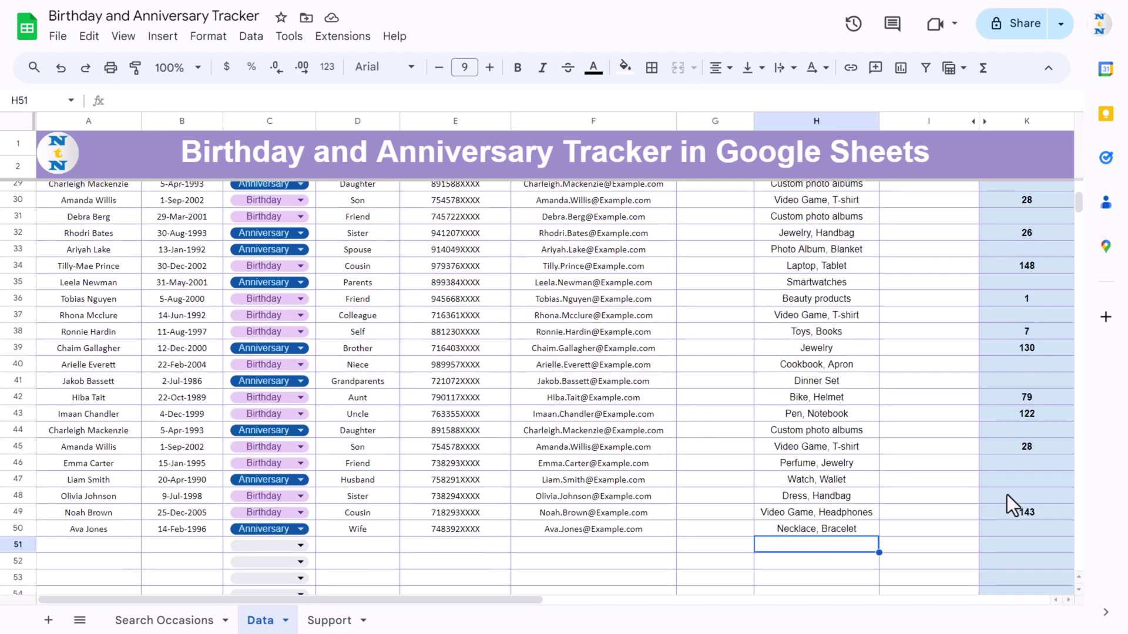
pyautogui.click(1016, 420)
pyautogui.hotkey('ctrl', 'Up')
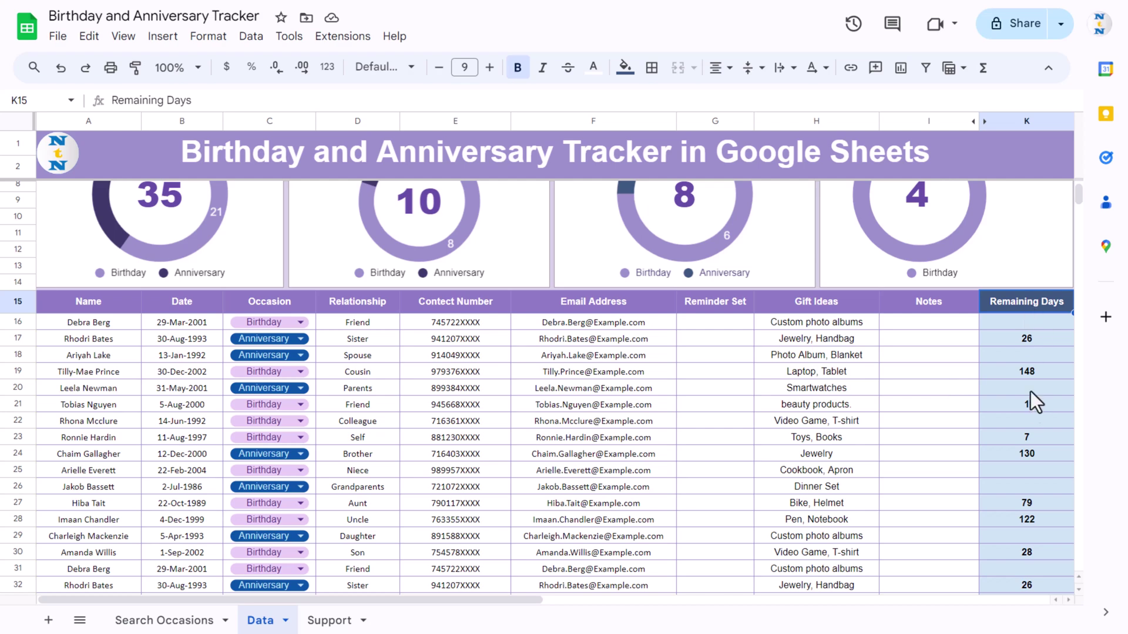
pyautogui.scroll(3, 1024, 538)
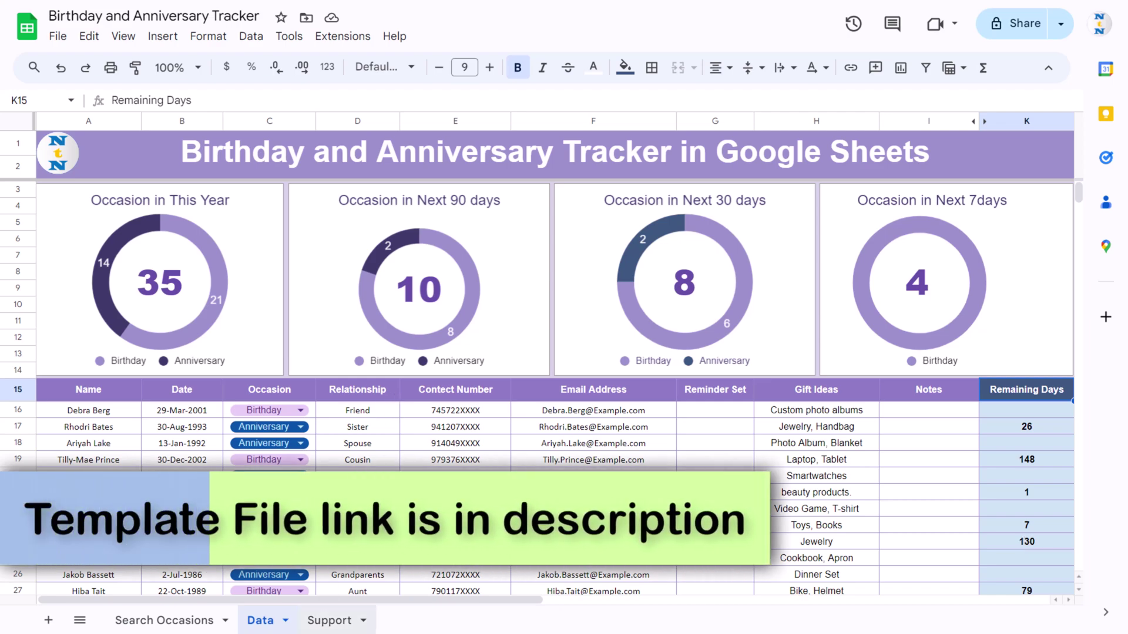
# After a glance at the Support sheet, copy the Data sheet's table from A15 down to row 50
pyautogui.click(329, 620)
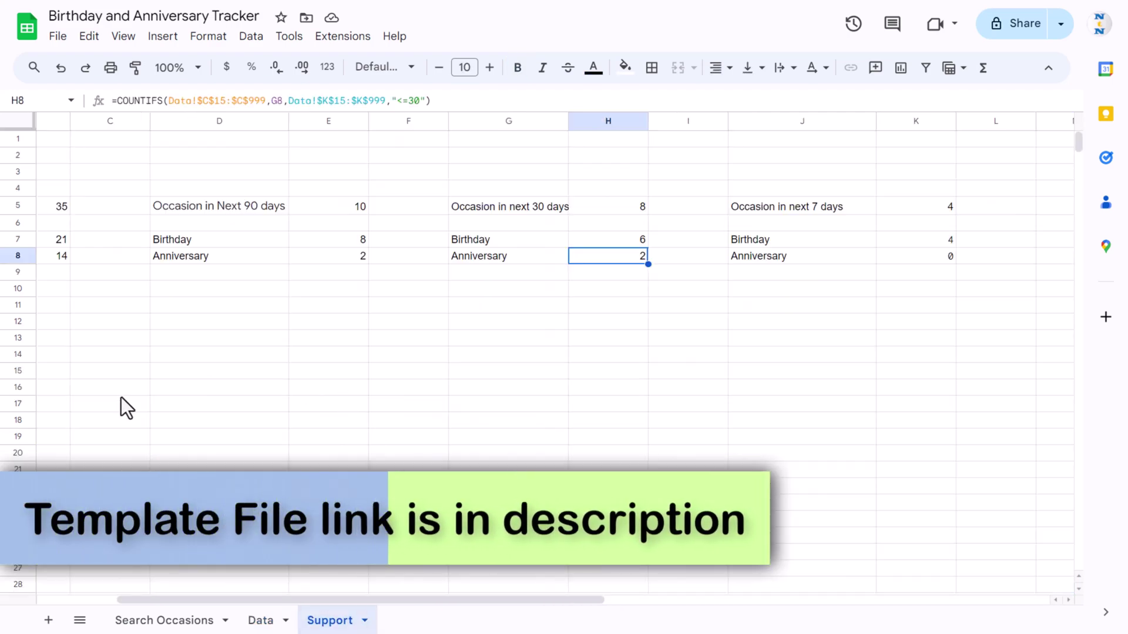
pyautogui.click(393, 420)
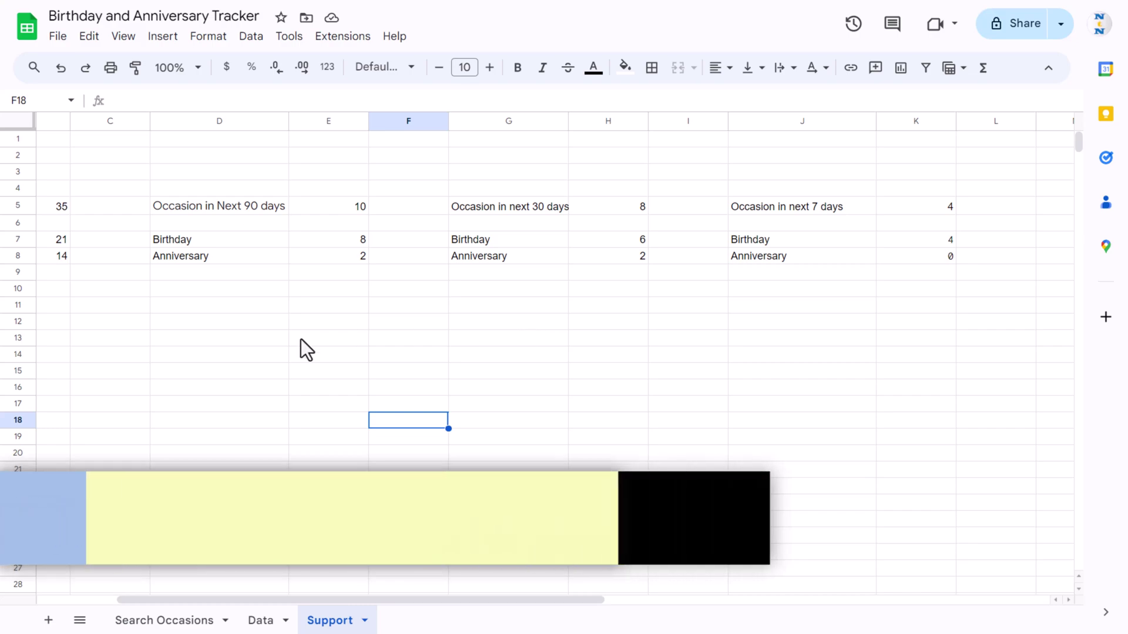
pyautogui.click(259, 621)
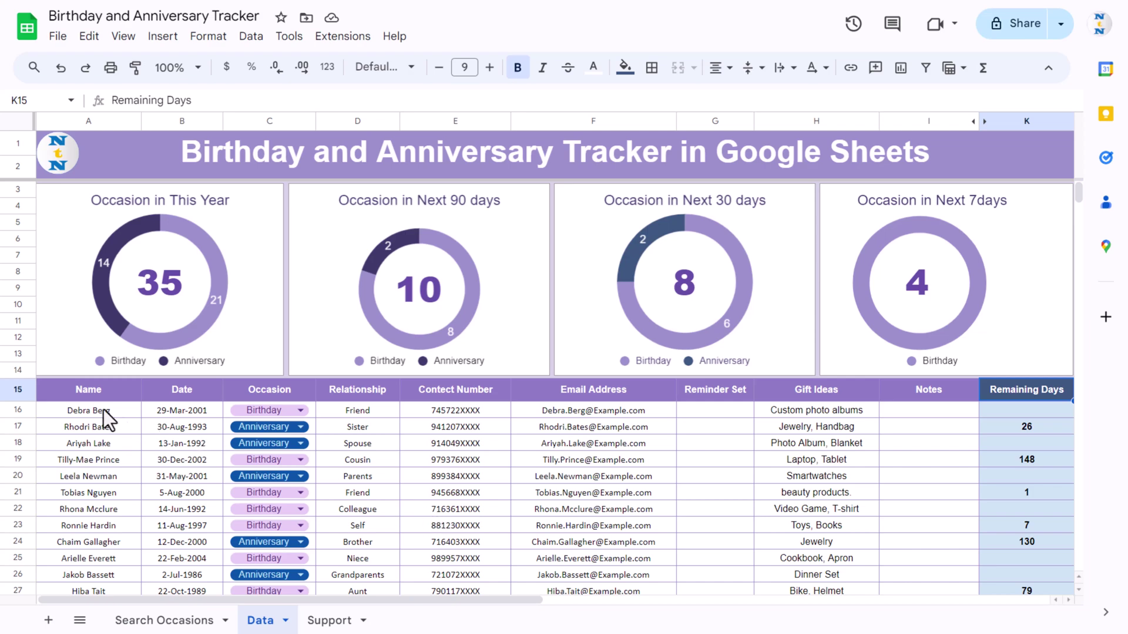
pyautogui.click(82, 390)
pyautogui.hotkey('shift', 'Right')
pyautogui.hotkey('shift', 'Right')
pyautogui.hotkey('shift', 'Right')
pyautogui.hotkey('shift', 'Right')
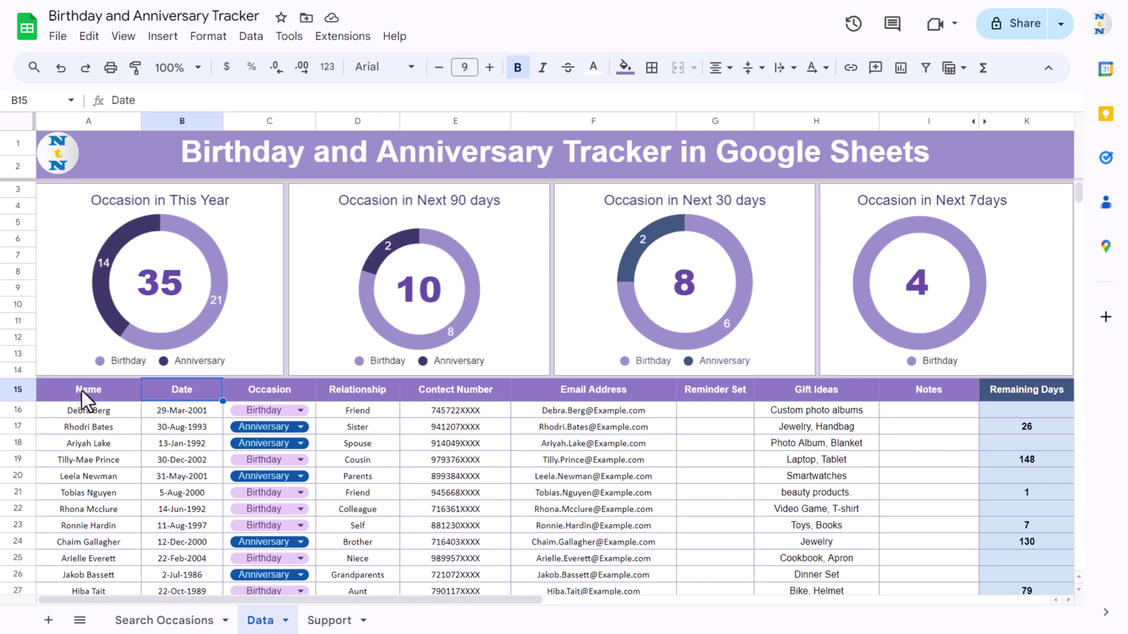
pyautogui.hotkey('shift', 'Right')
pyautogui.hotkey('shift', 'Right')
pyautogui.hotkey('shift', 'Right')
pyautogui.hotkey('shift', 'Right')
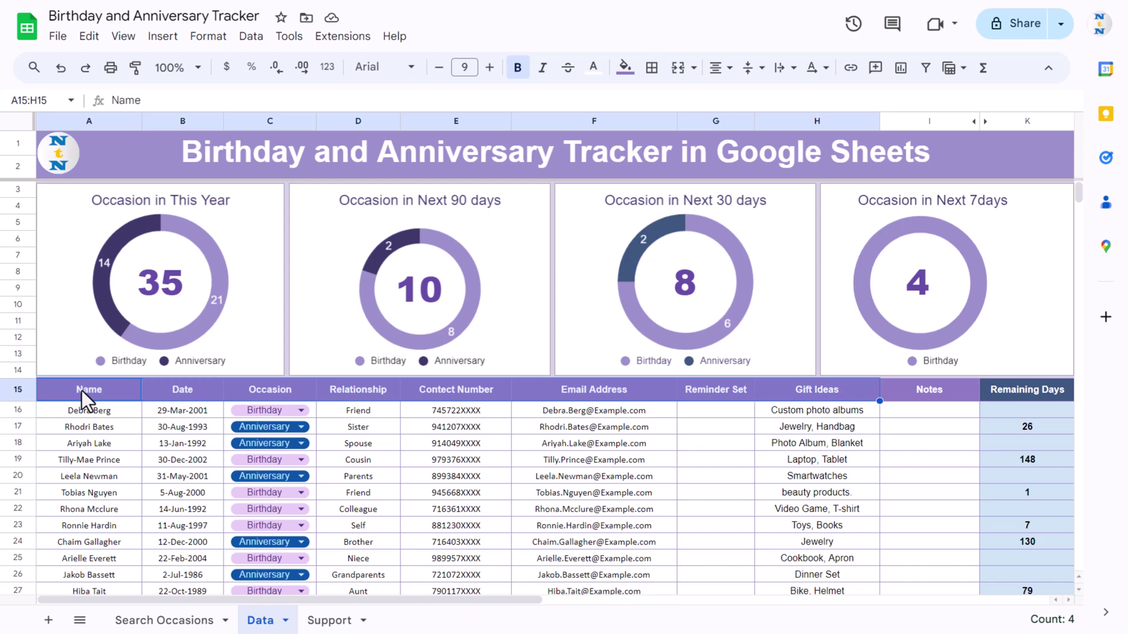
pyautogui.hotkey('ctrl', 'shift', 'Down')
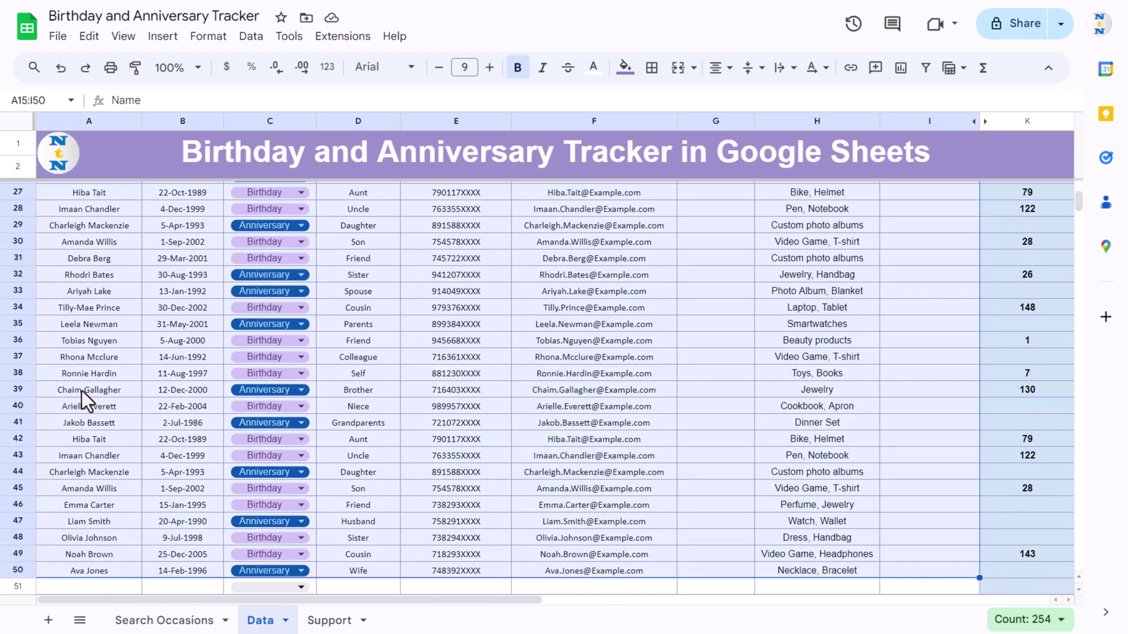
pyautogui.hotkey('ctrl', 'c')
pyautogui.scroll(5, 82, 391)
# Create a new blank spreadsheet and paste the table as plain values at A15
pyautogui.click(57, 37)
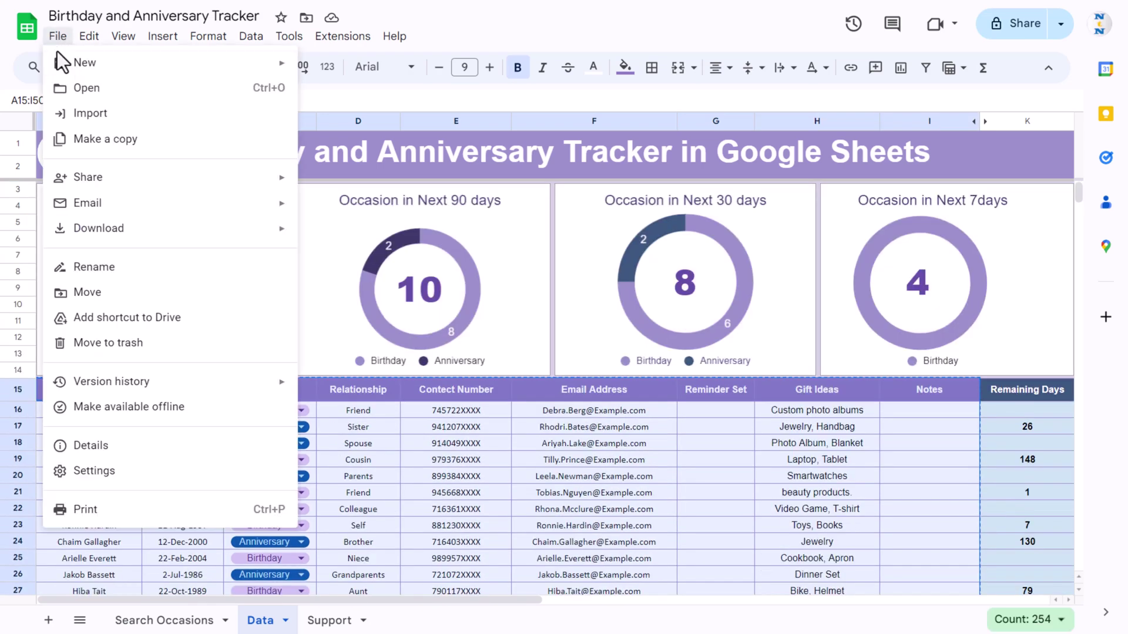
pyautogui.moveTo(82, 65)
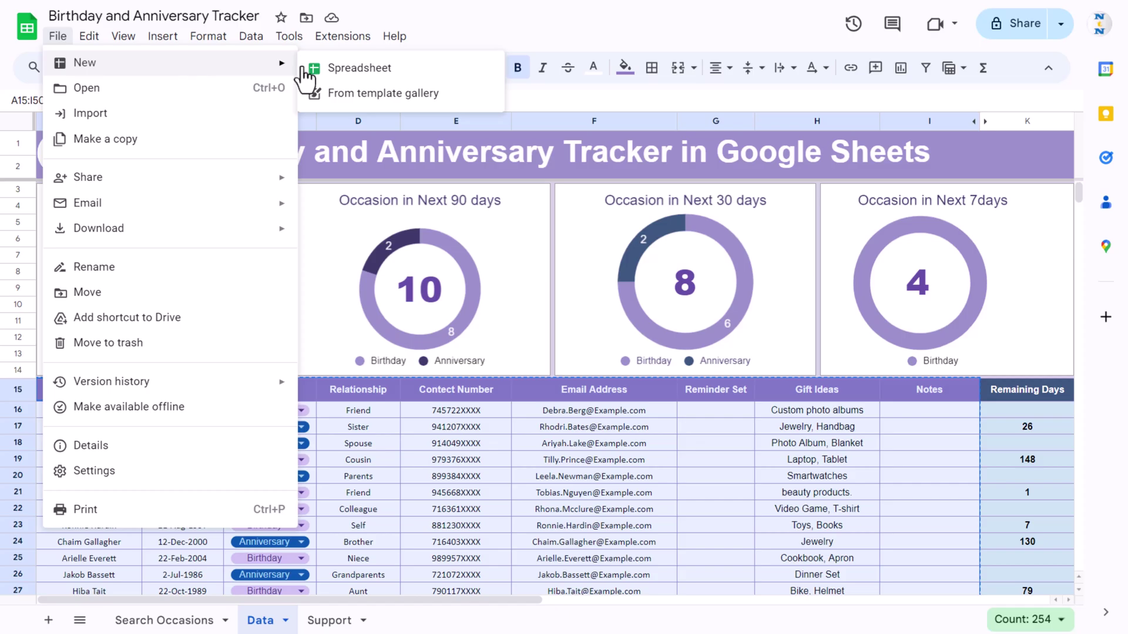
pyautogui.click(393, 70)
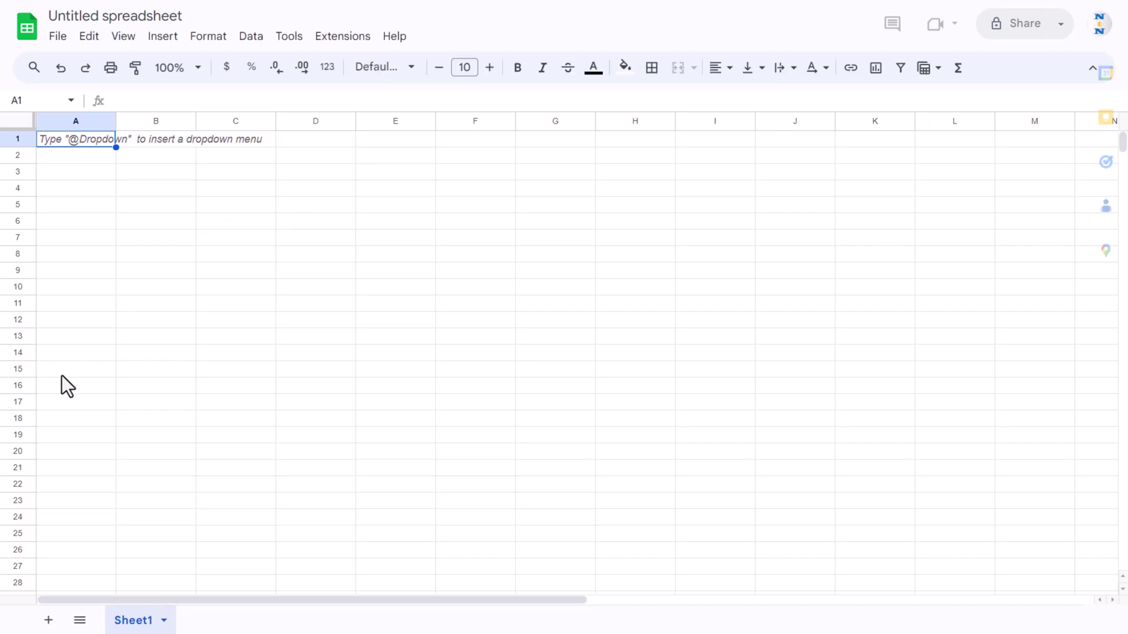
pyautogui.click(82, 370)
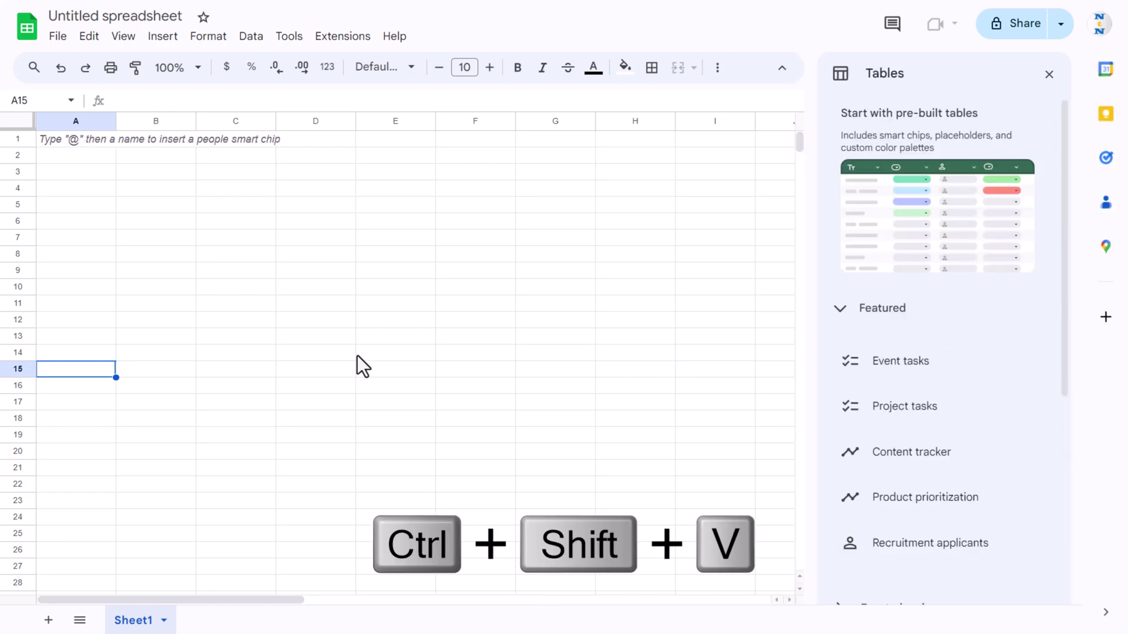
pyautogui.hotkey('ctrl', 'shift', 'v')
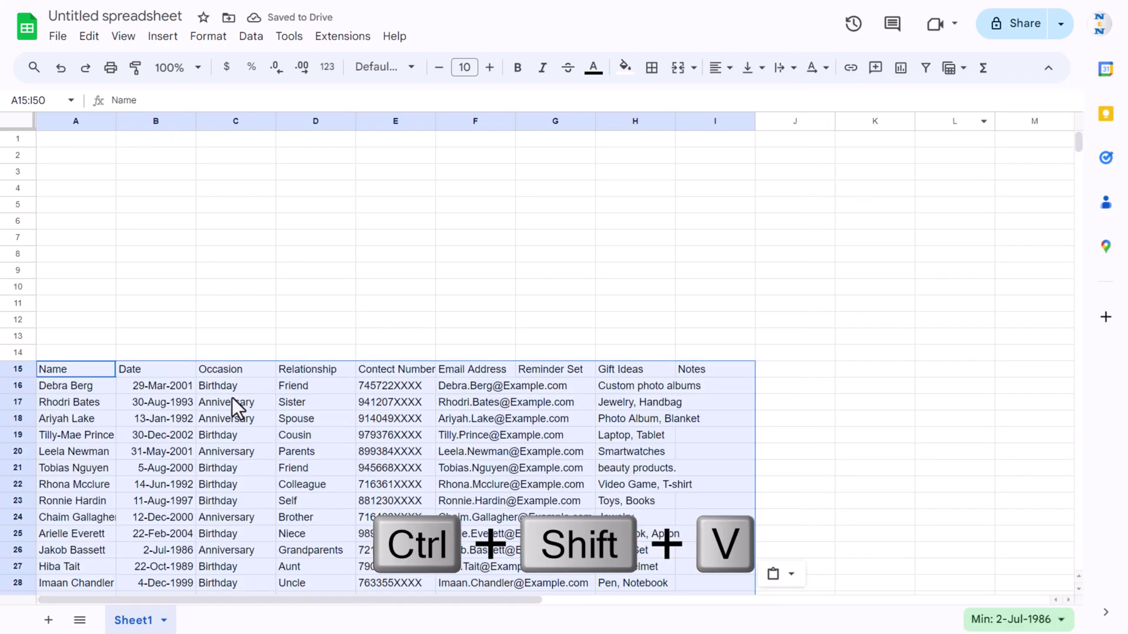
pyautogui.click(187, 401)
pyautogui.click(79, 372)
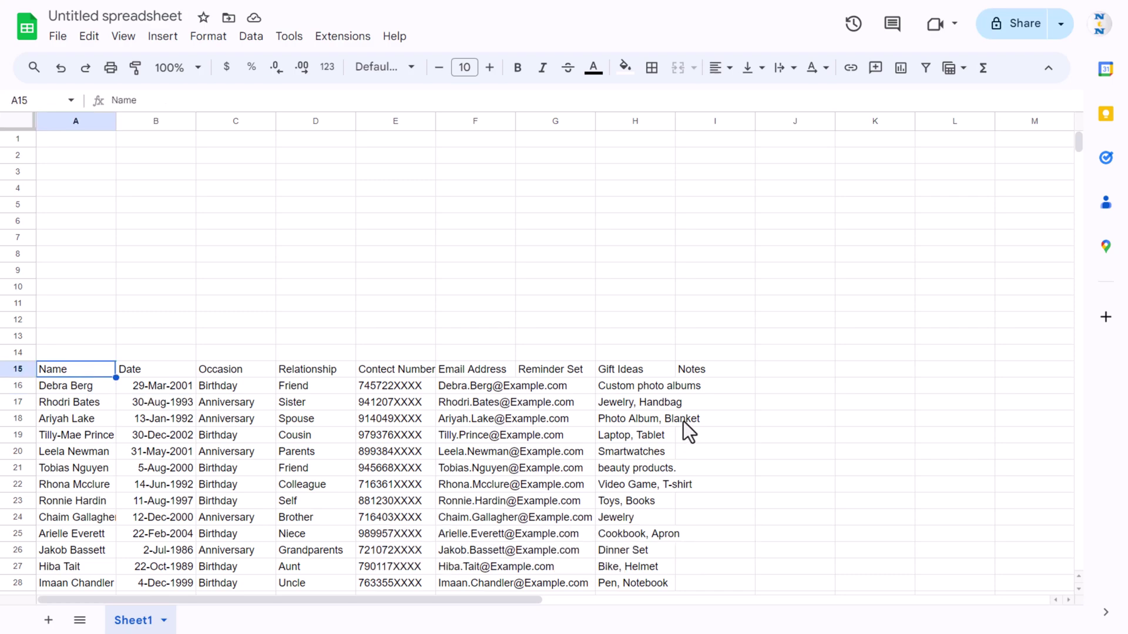
# Widen the Email Address, Reminder Set and Gift Ideas columns to fit their contents
pyautogui.moveTo(516, 120); pyautogui.dragTo(615, 120)
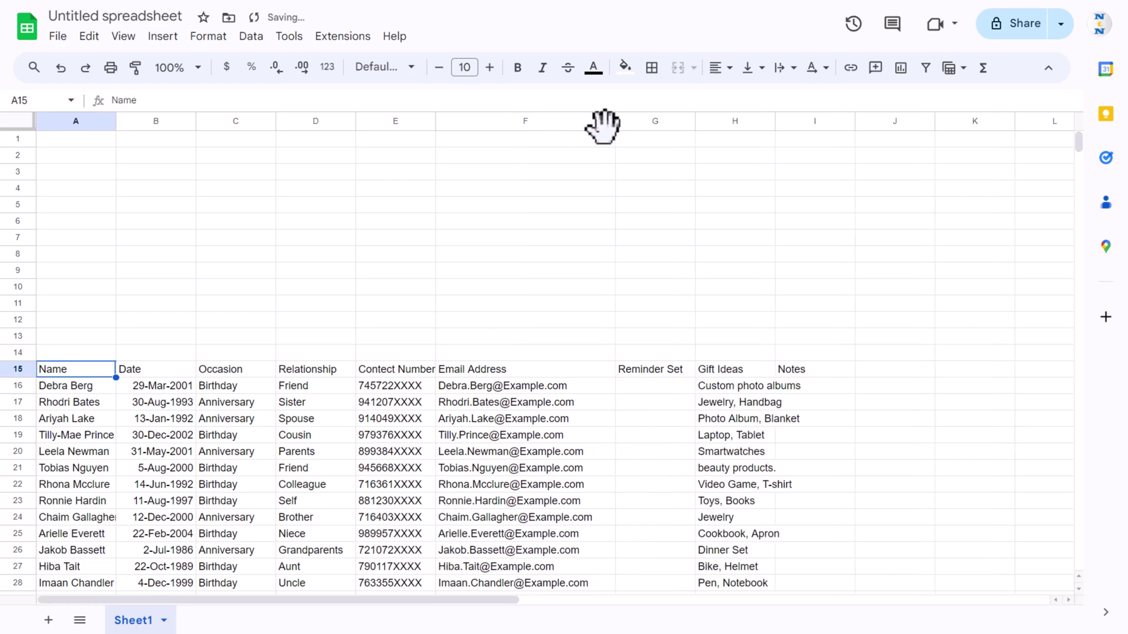
pyautogui.moveTo(694, 120); pyautogui.dragTo(697, 120)
pyautogui.moveTo(781, 121); pyautogui.dragTo(832, 196)
pyautogui.click(893, 373)
pyautogui.press('Right')
pyautogui.press('Right')
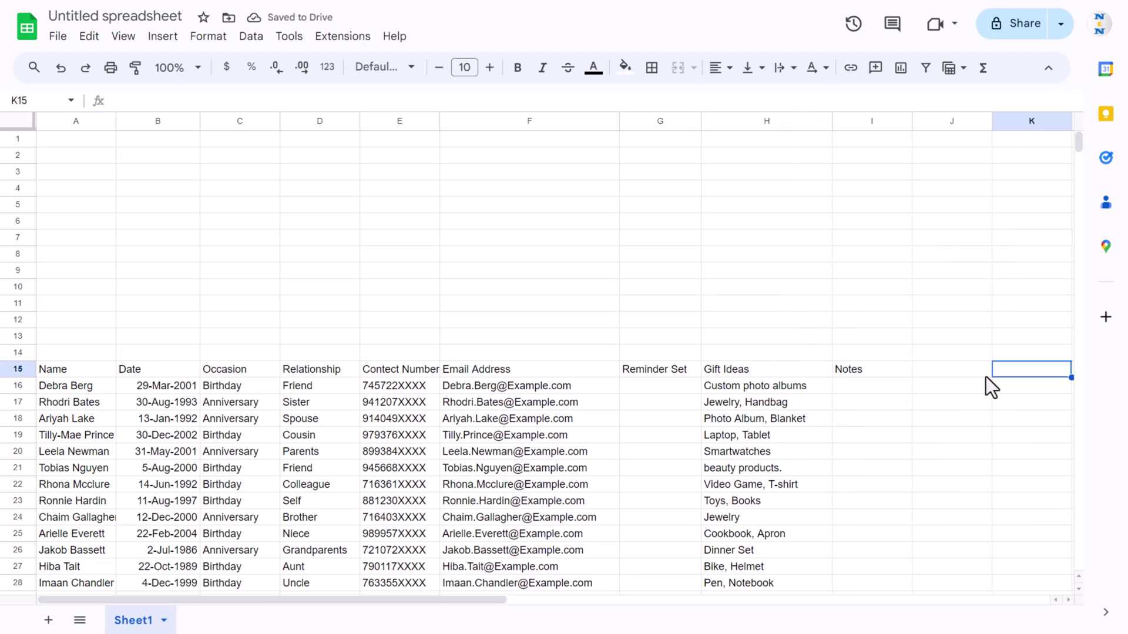
# Type header 'Date in This Year' into J15 and 'Remaining Days' into K15
pyautogui.press('Right')
pyautogui.press('Left')
pyautogui.press('Left')
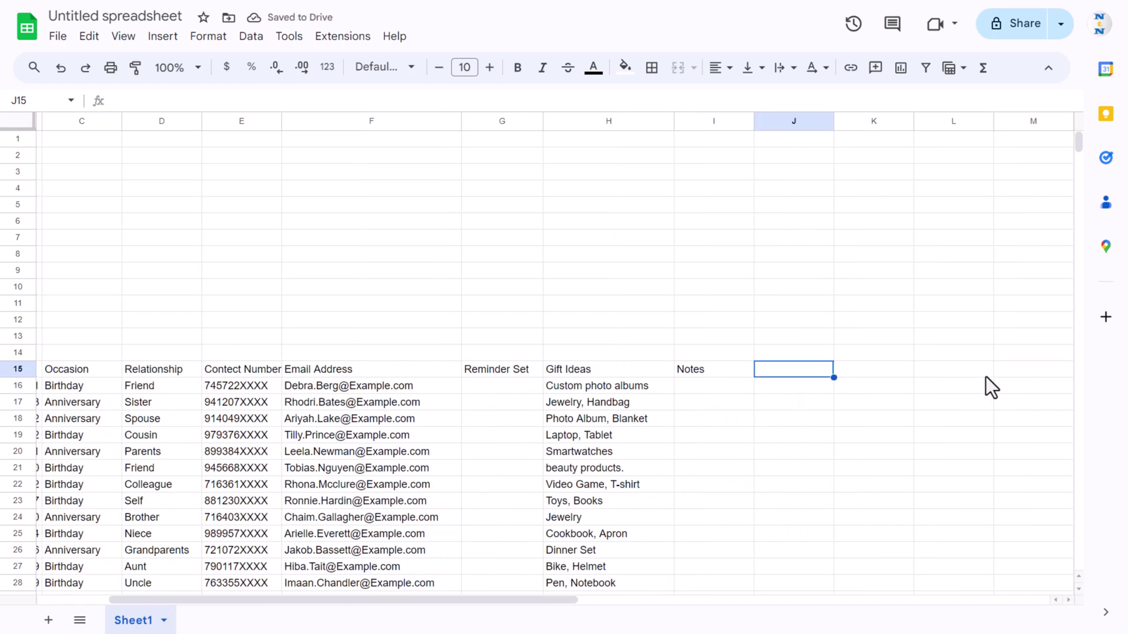
pyautogui.write('Date in This Year')
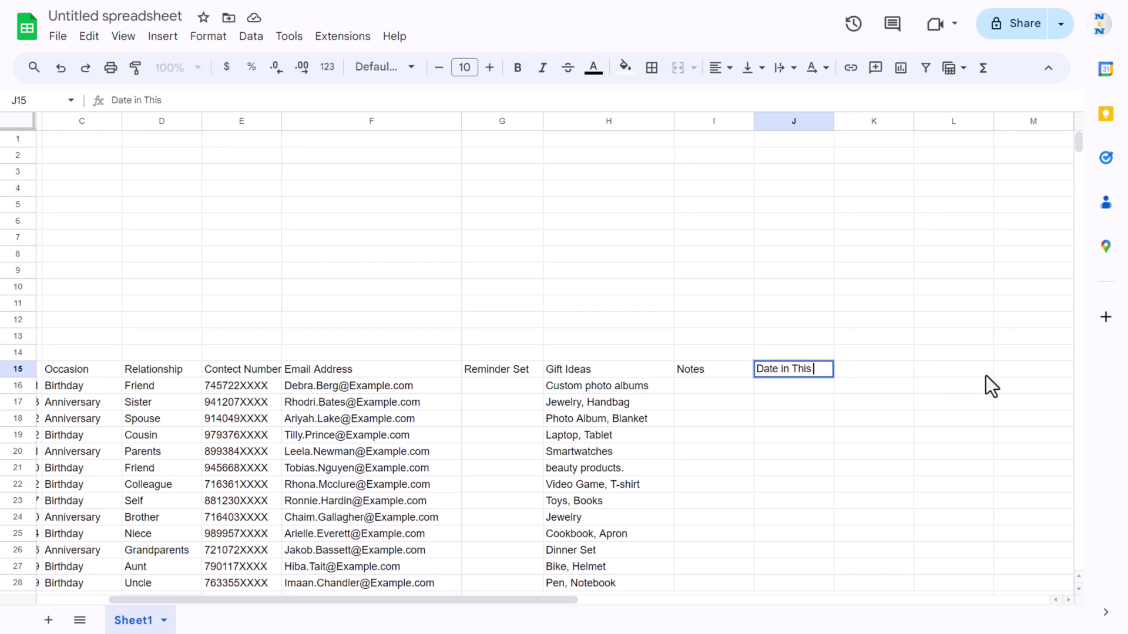
pyautogui.press('Return')
pyautogui.press('Up')
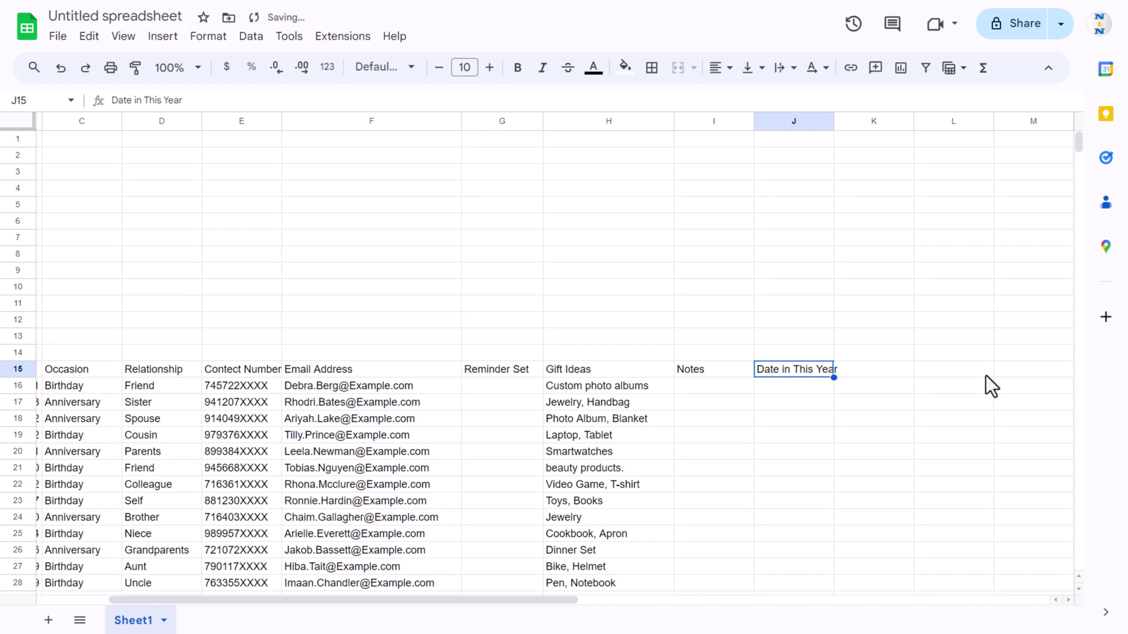
pyautogui.press('Right')
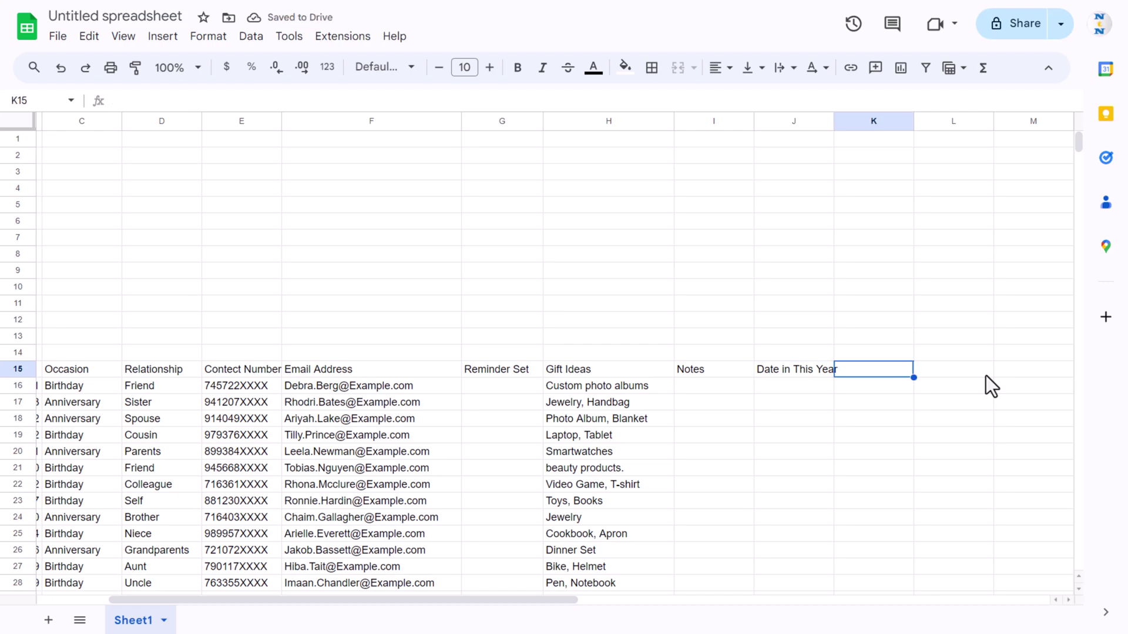
pyautogui.write('Rem')
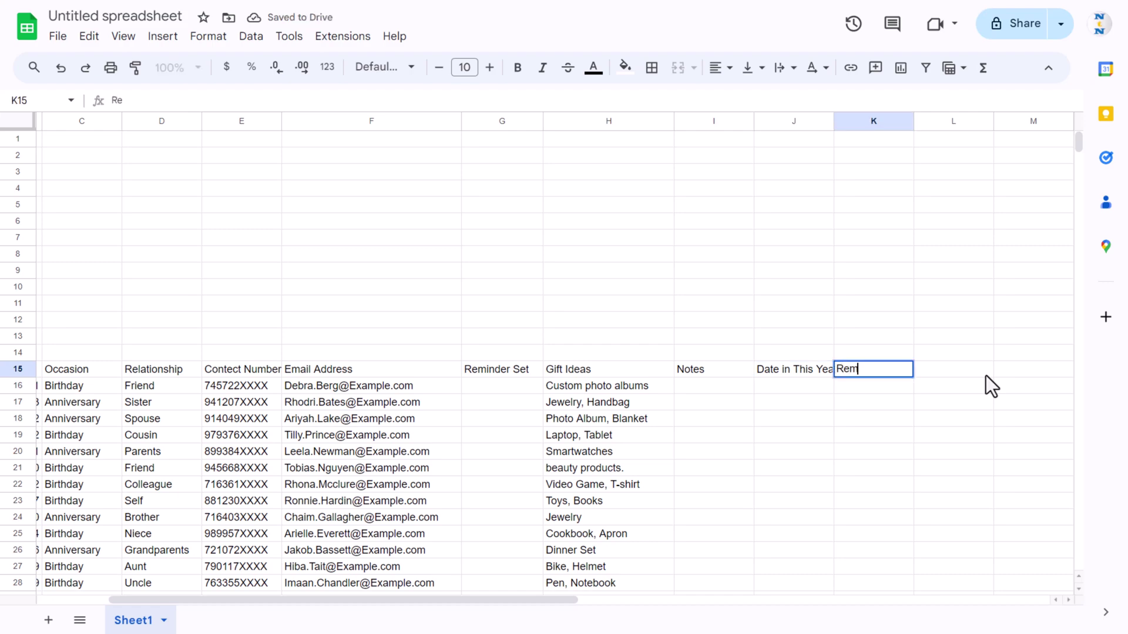
pyautogui.write('aining Days')
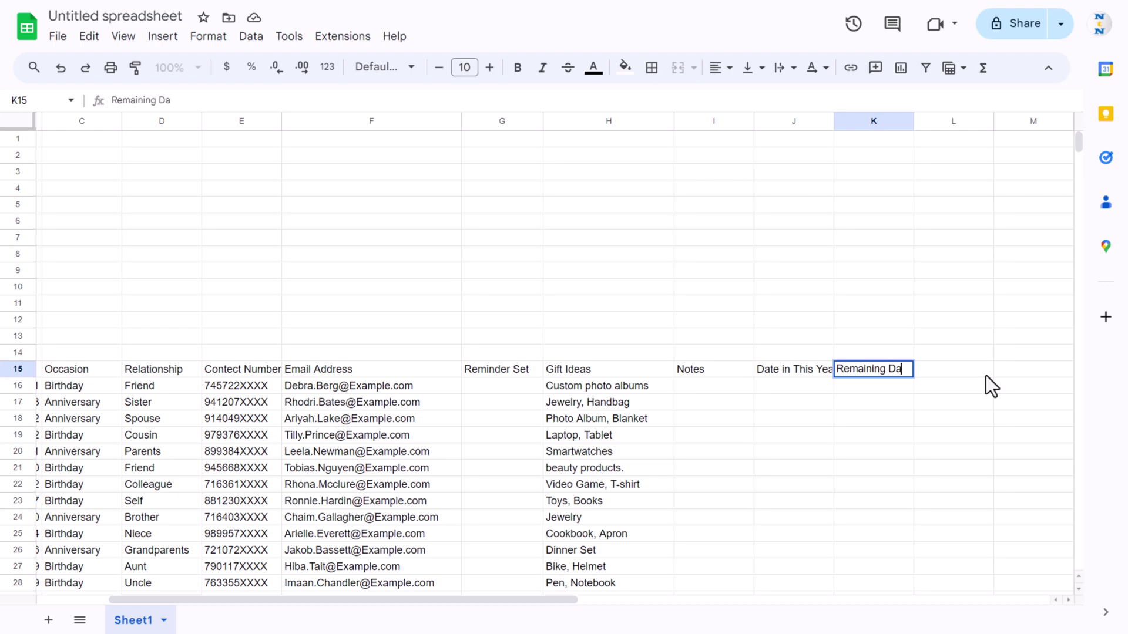
pyautogui.press('Return')
pyautogui.press('Up')
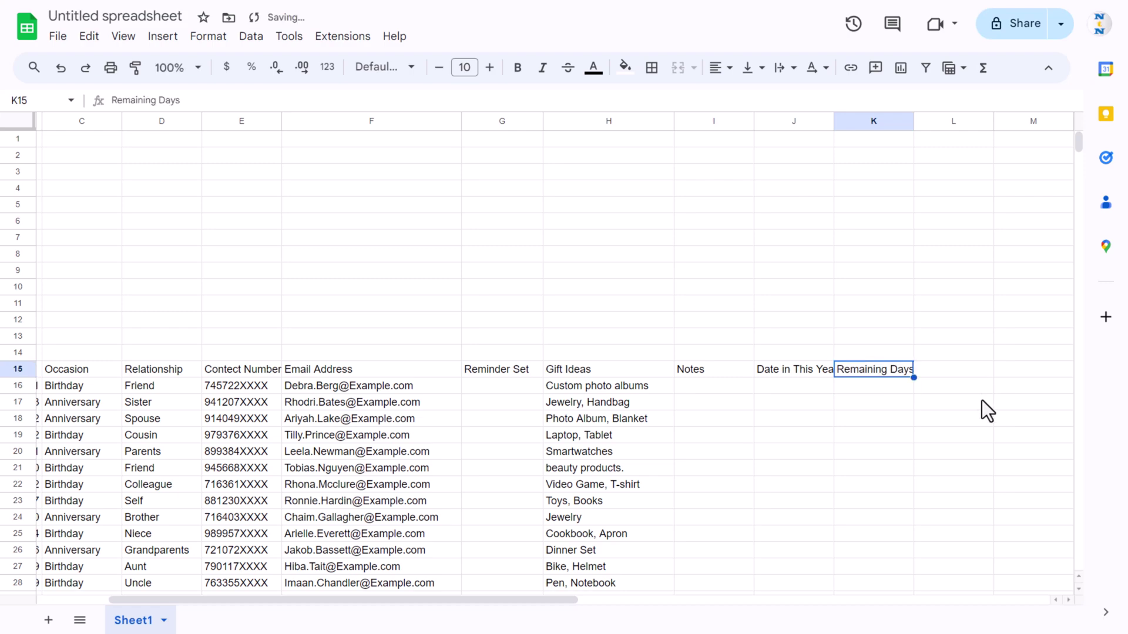
pyautogui.press('Left')
pyautogui.press('Down')
# Enter =DATE(YEAR(TODAY()),MONTH(B16),DAY(B16)) in J16
pyautogui.write('=date')
pyautogui.press('Tab')
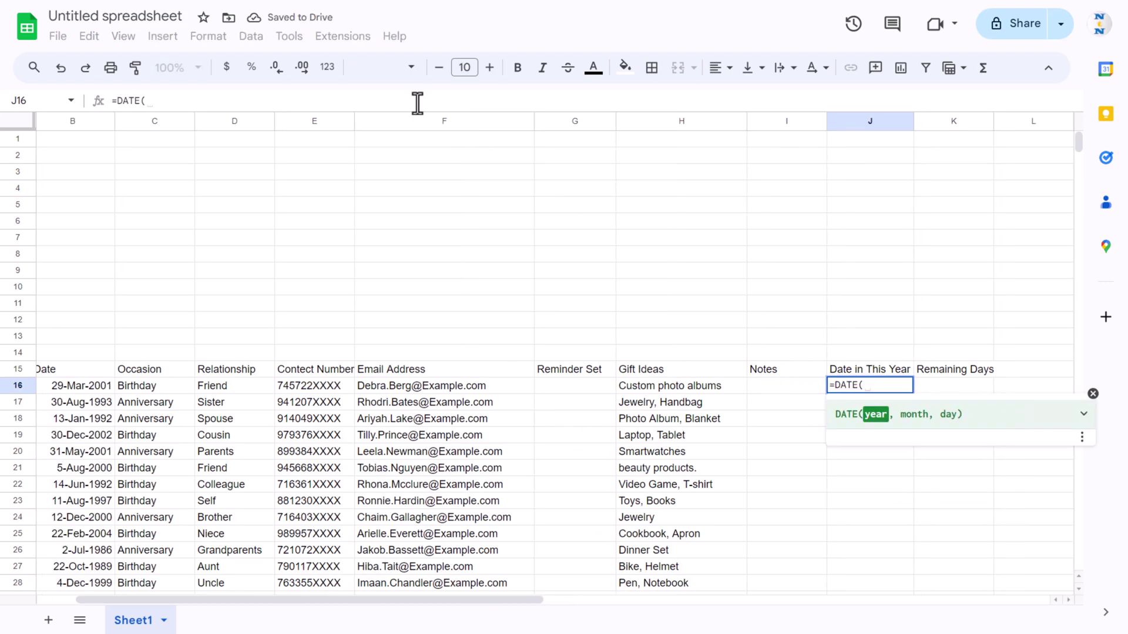
pyautogui.write('year')
pyautogui.press('Tab')
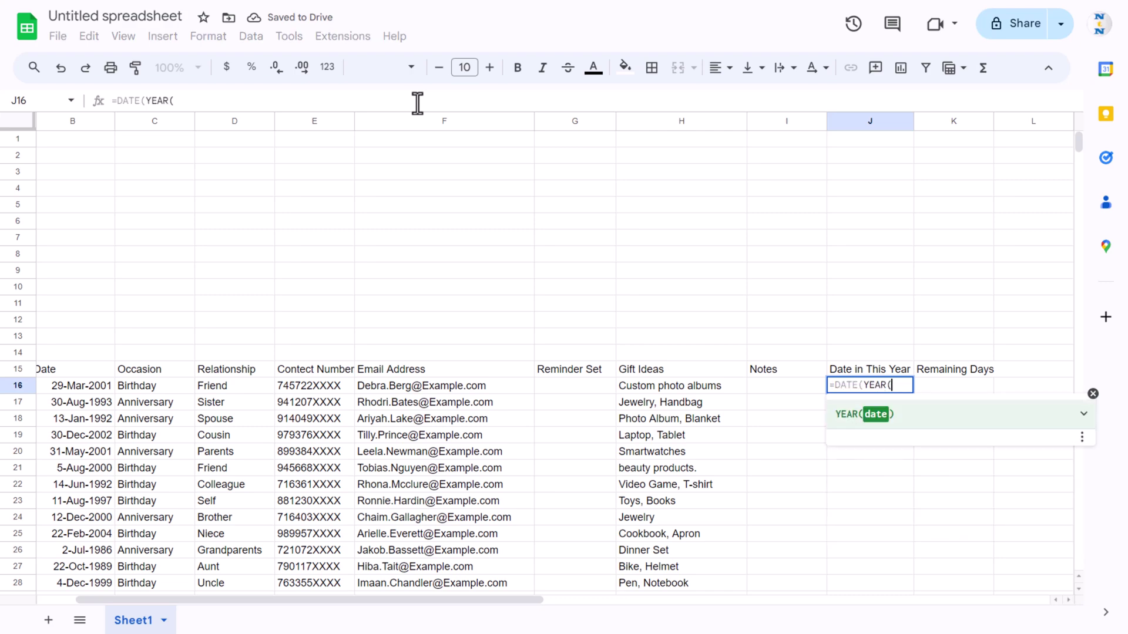
pyautogui.write('to')
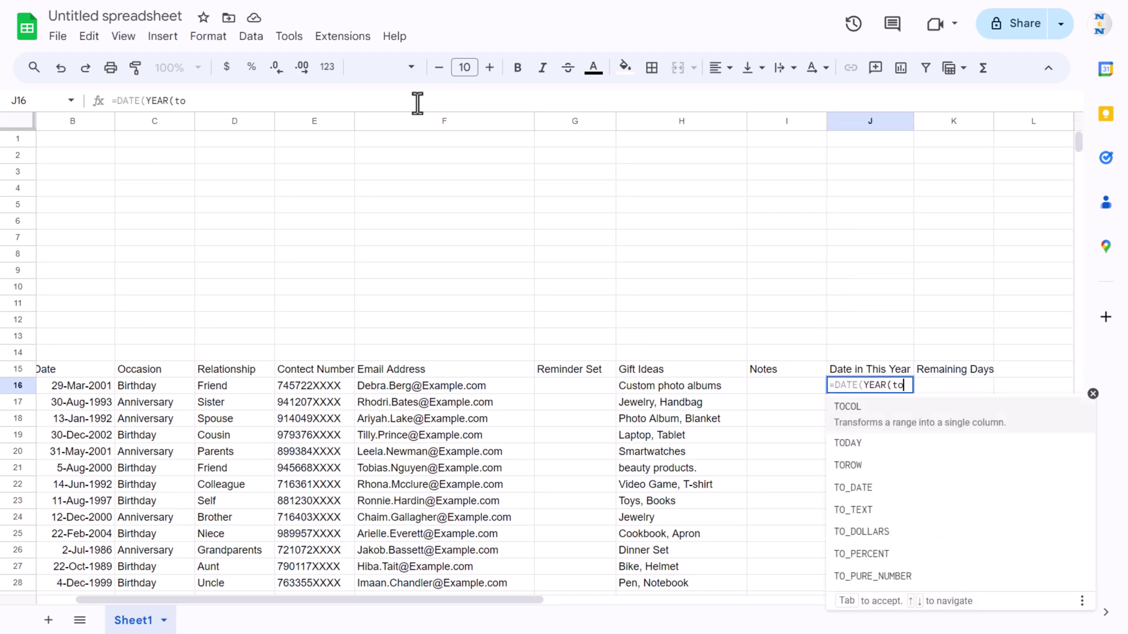
pyautogui.press('Down')
pyautogui.press('Tab')
pyautogui.write(')')
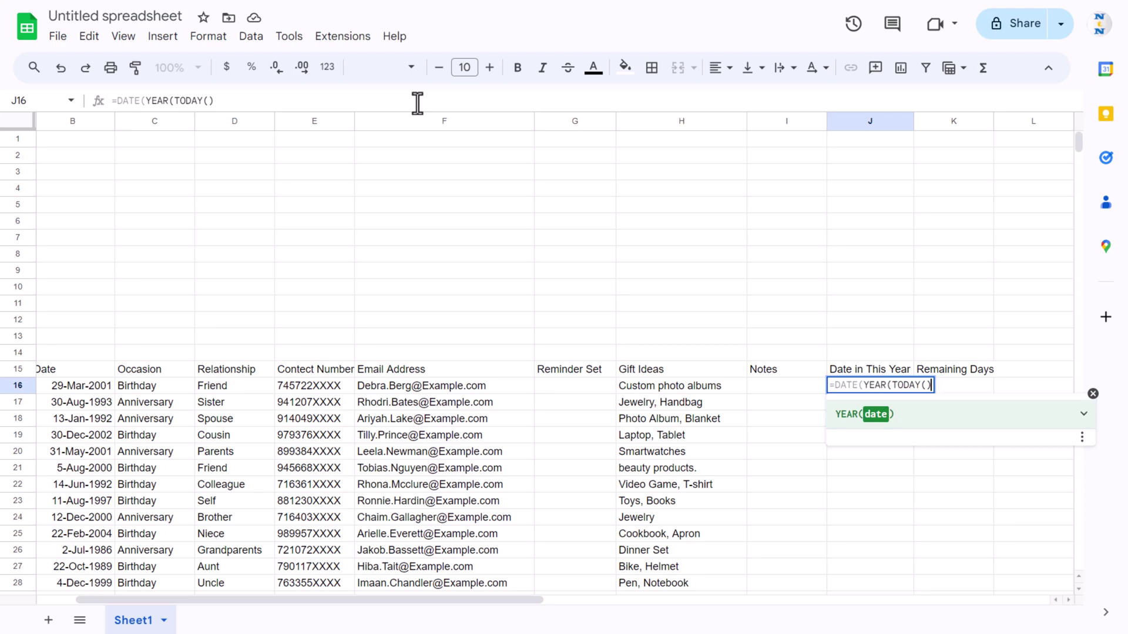
pyautogui.write('),mon')
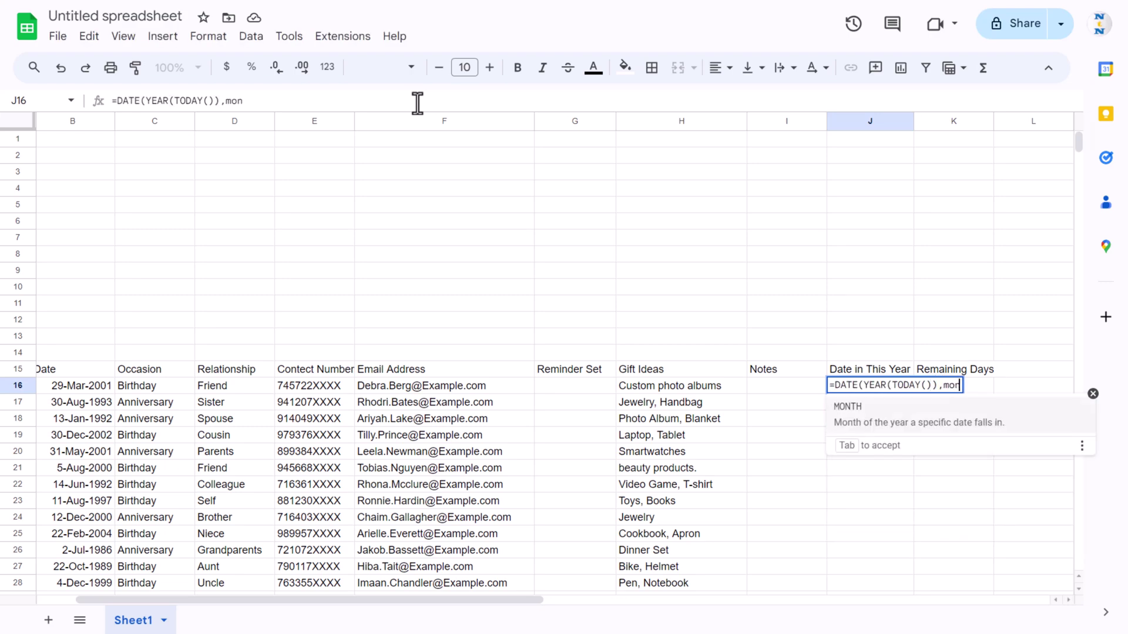
pyautogui.press('Tab')
pyautogui.press('Left')
pyautogui.press('Left')
pyautogui.press('Left')
pyautogui.press('Left')
pyautogui.press('Left')
pyautogui.press('Left')
pyautogui.press('Left')
pyautogui.press('Left')
pyautogui.press('Left')
pyautogui.press('Right')
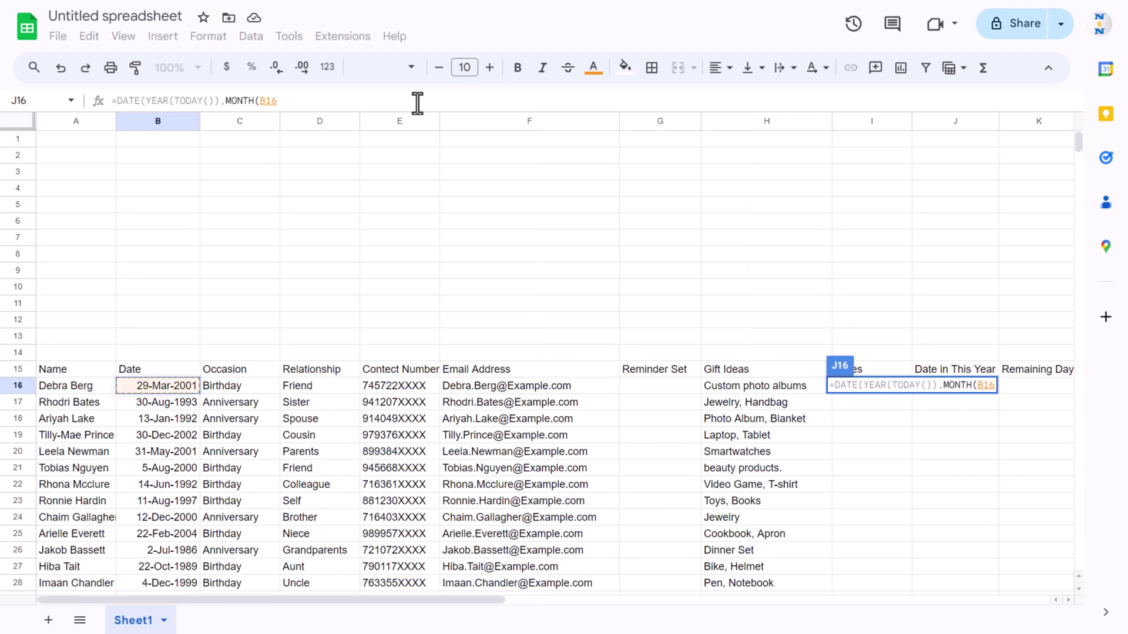
pyautogui.write('),da')
pyautogui.press('Tab')
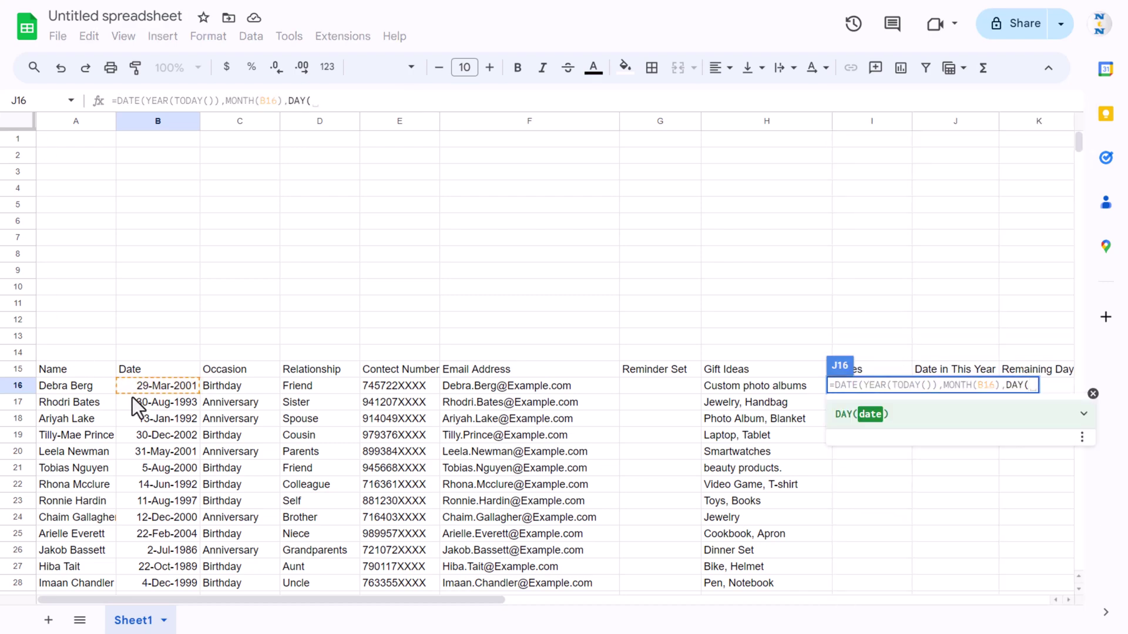
pyautogui.click(163, 383)
pyautogui.write(')')
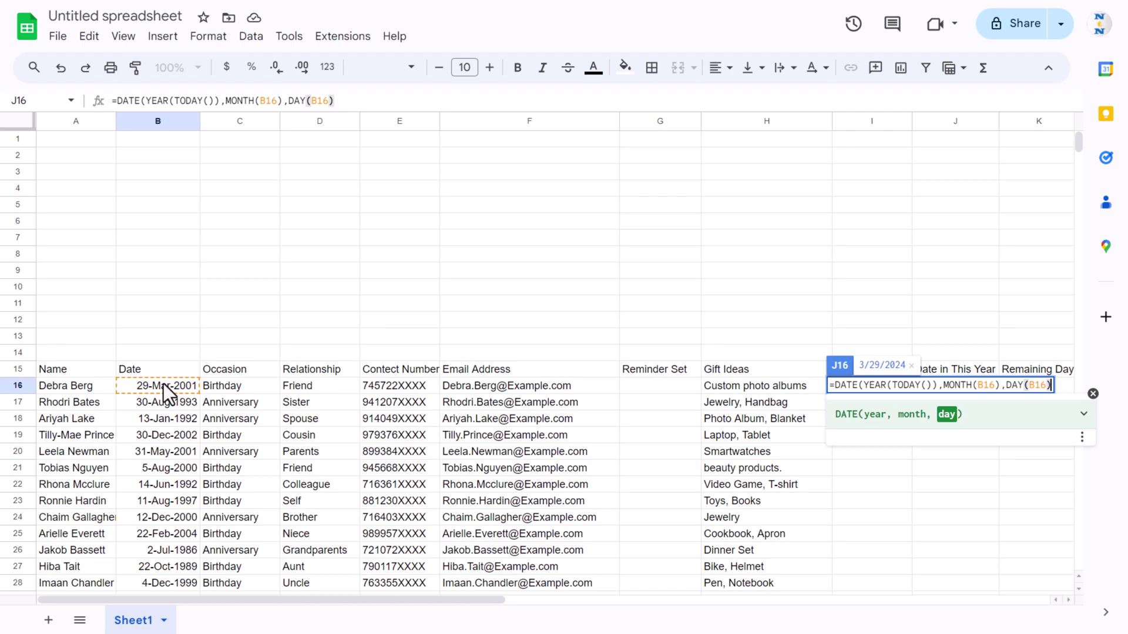
pyautogui.press('Return')
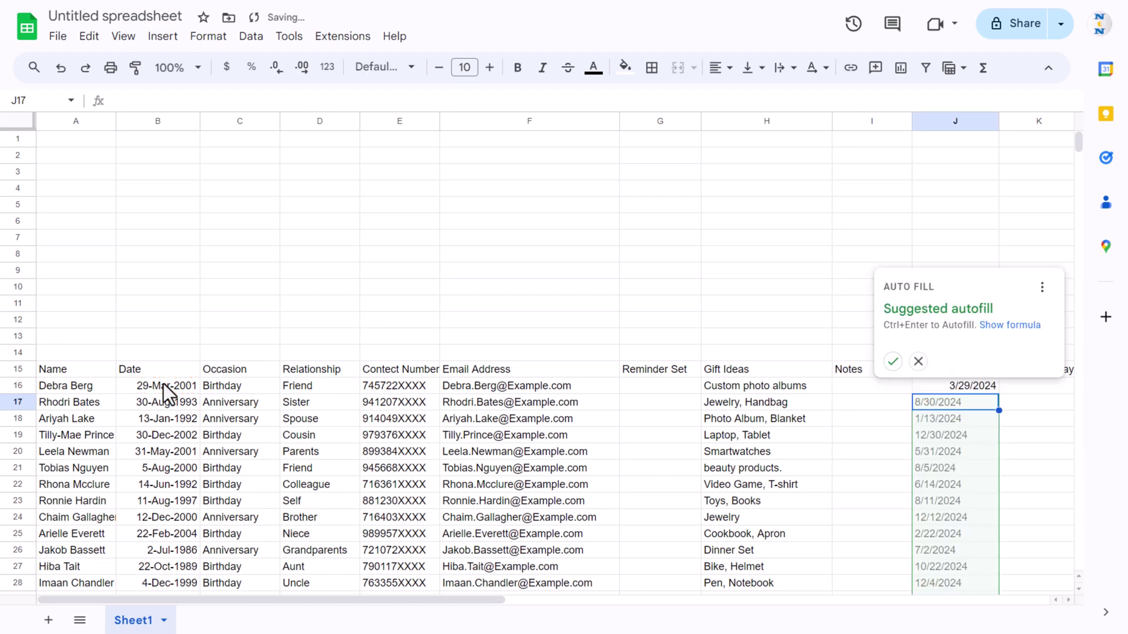
# Accept the autofill so this year's dates fill down column J
pyautogui.click(892, 361)
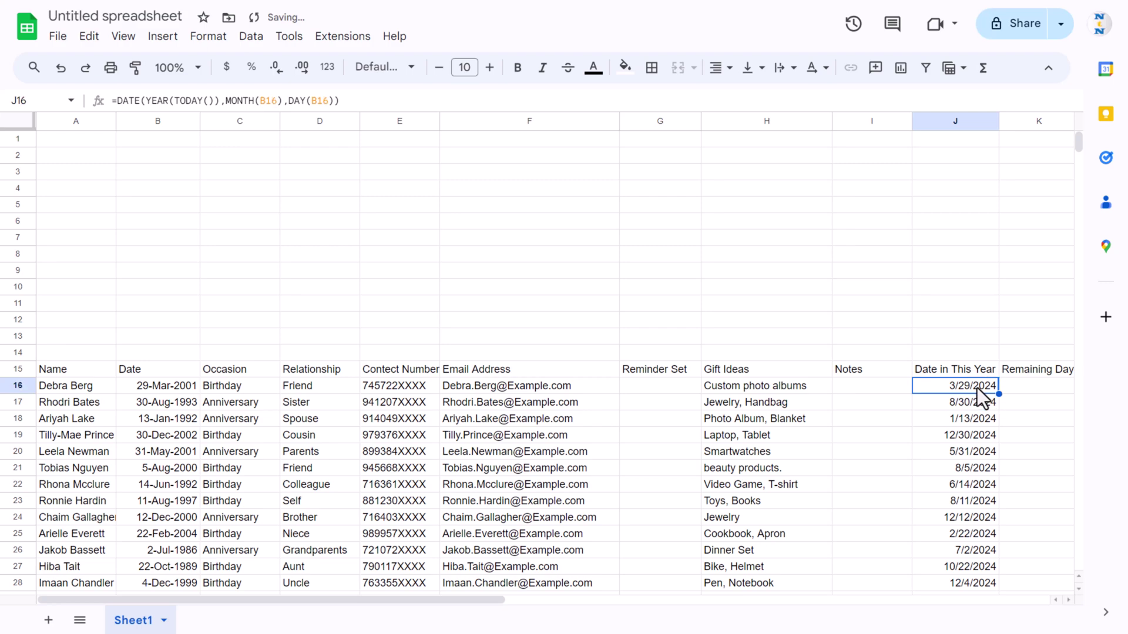
pyautogui.press('Right')
pyautogui.press('Right')
pyautogui.press('Right')
pyautogui.press('Left')
pyautogui.press('Left')
pyautogui.press('Left')
pyautogui.press('Right')
pyautogui.press('Left')
pyautogui.press('Right')
pyautogui.press('Left')
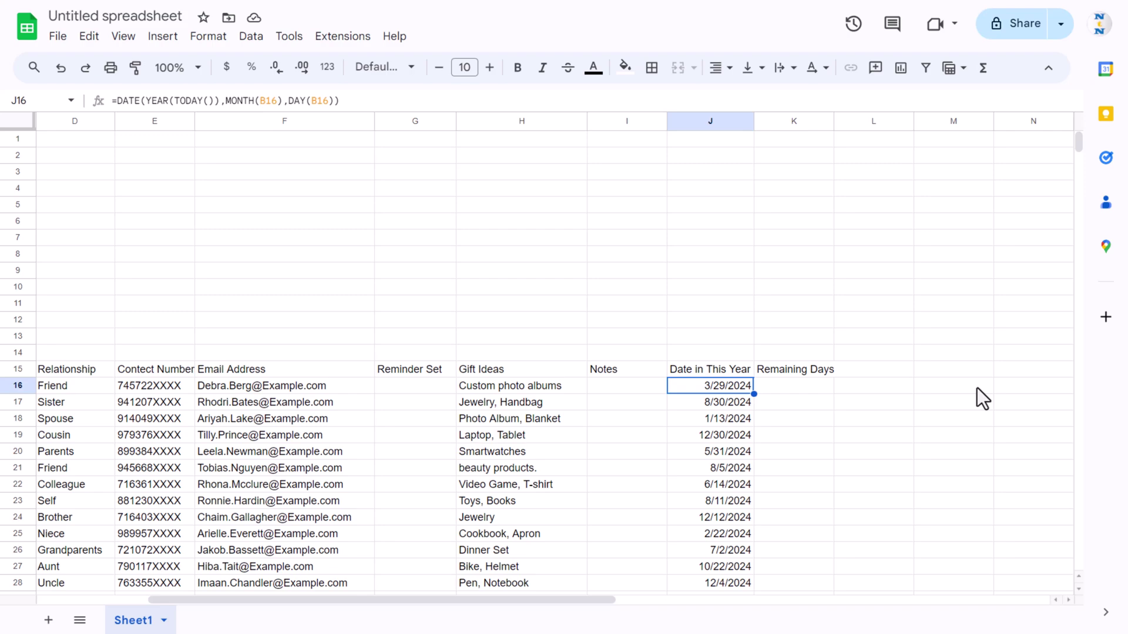
# Enter =IF(J16>=TODAY(),J16-TODAY(),"") in K16
pyautogui.press('Right')
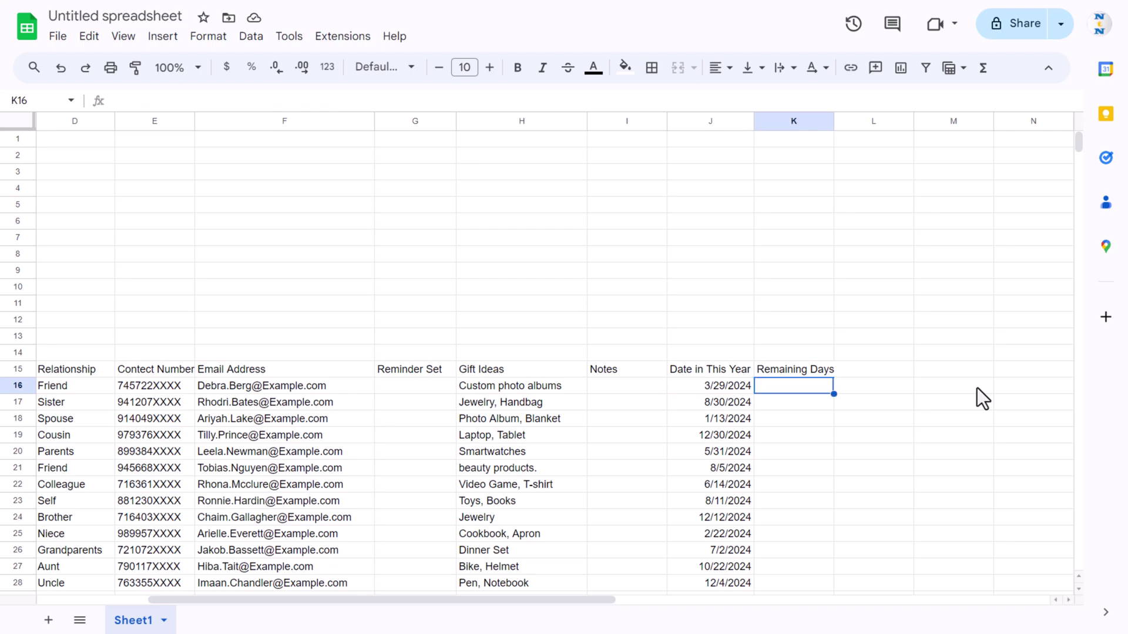
pyautogui.press('Left')
pyautogui.press('Right')
pyautogui.write('=if')
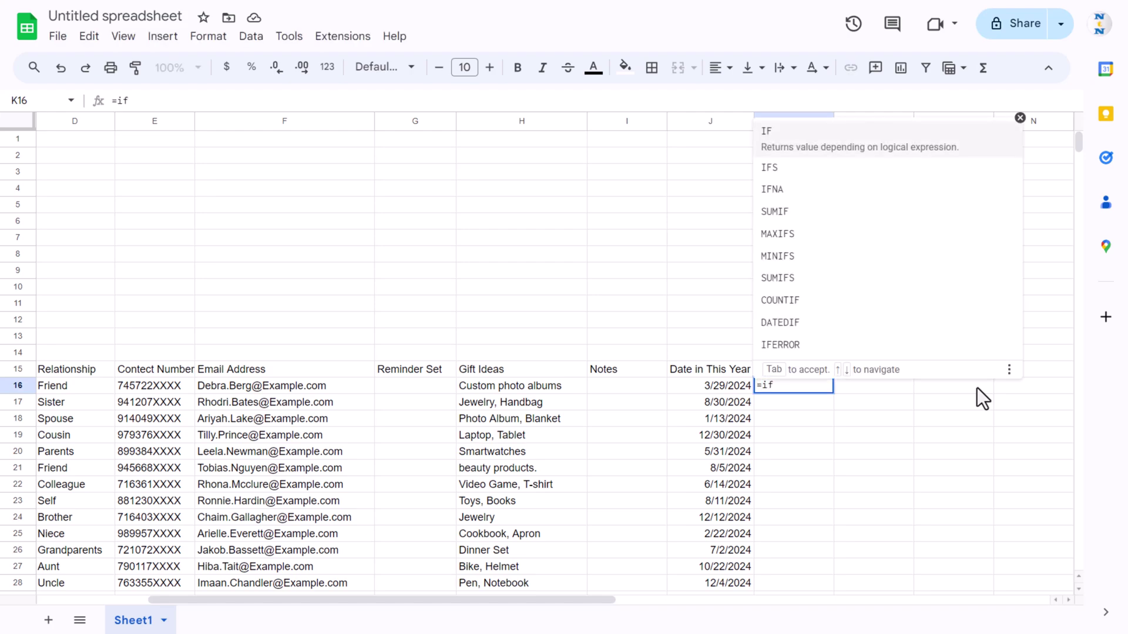
pyautogui.press('Tab')
pyautogui.press('Left')
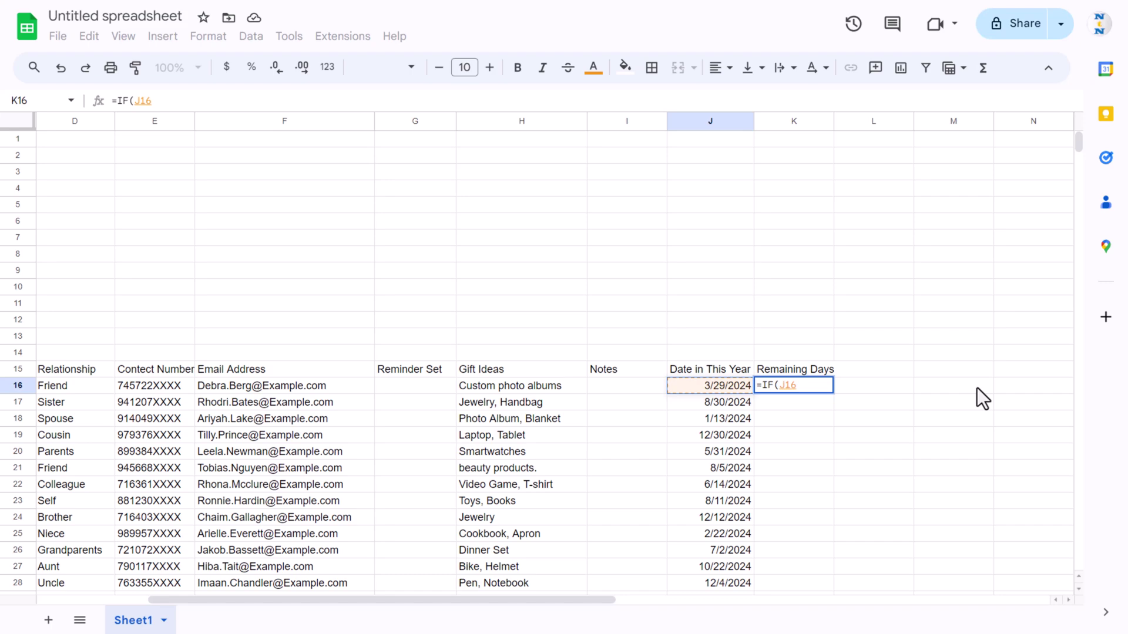
pyautogui.write('>=to')
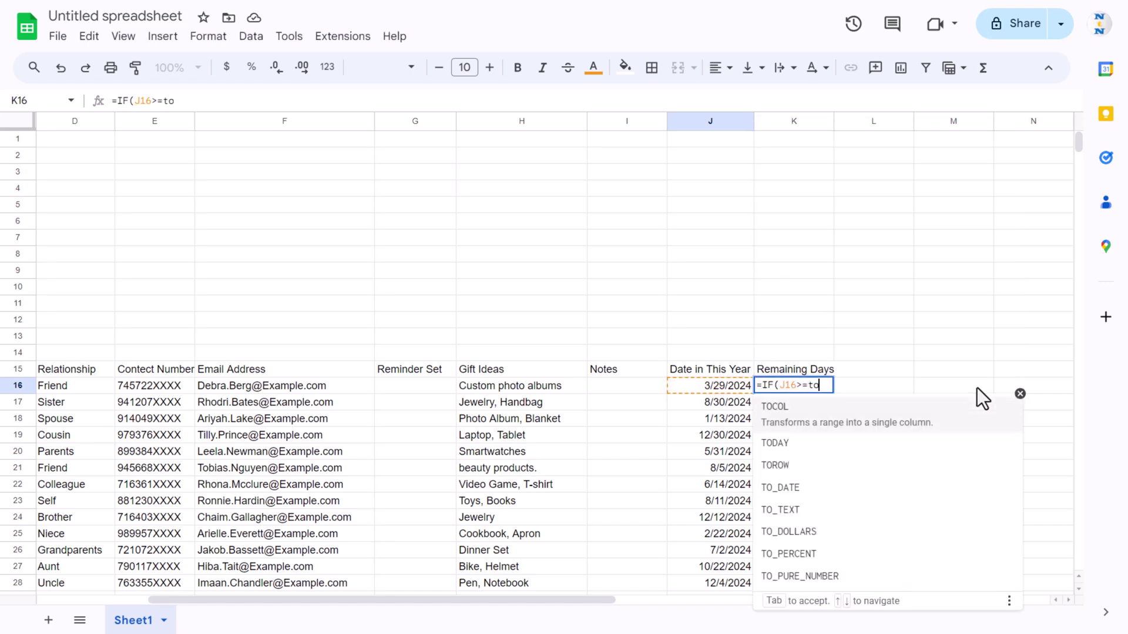
pyautogui.press('Down')
pyautogui.press('Tab')
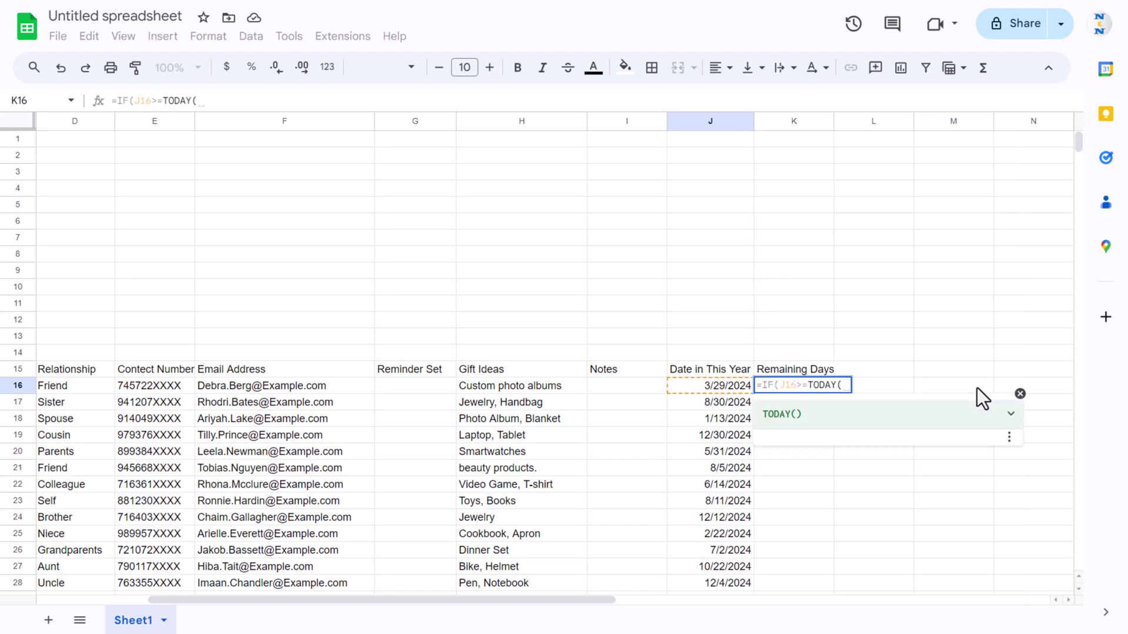
pyautogui.write('),J16')
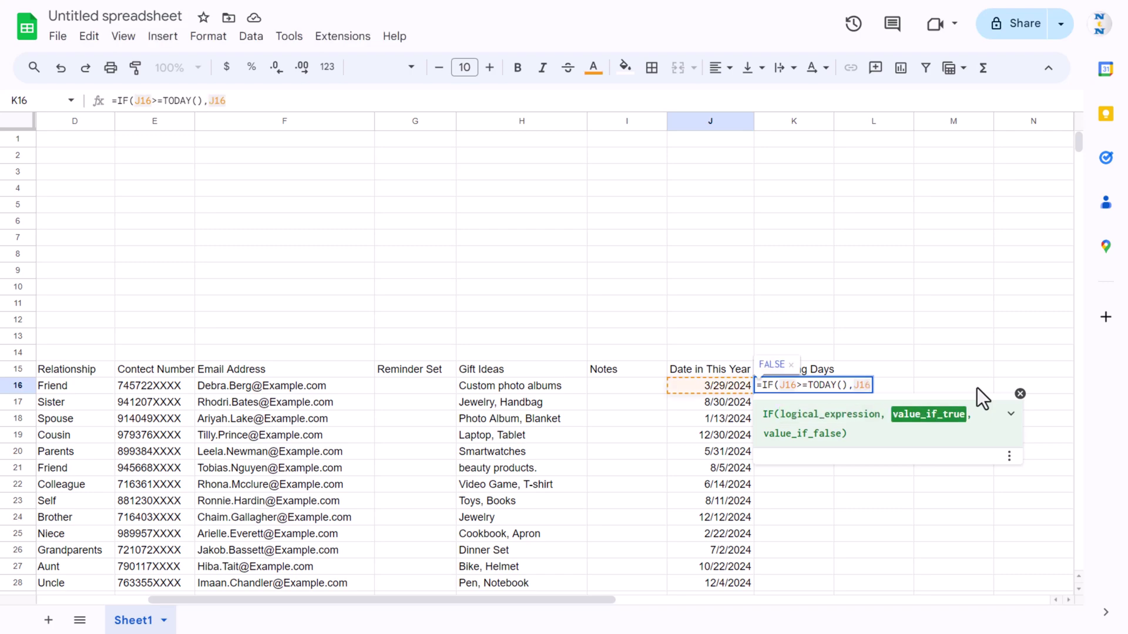
pyautogui.write('-to')
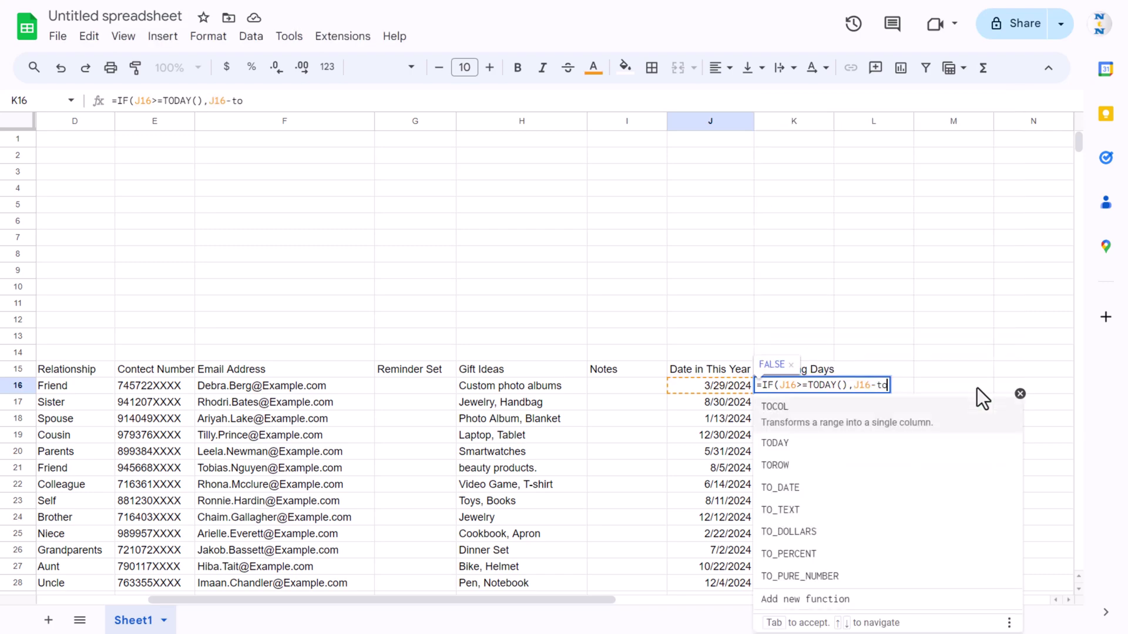
pyautogui.press('Down')
pyautogui.press('Tab')
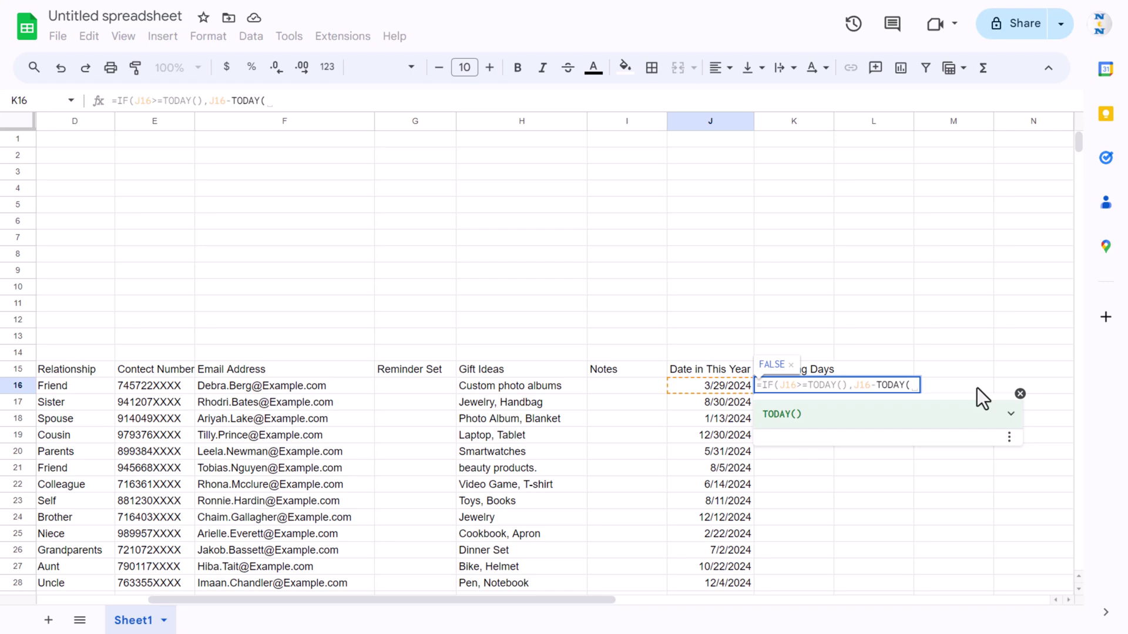
pyautogui.write(')')
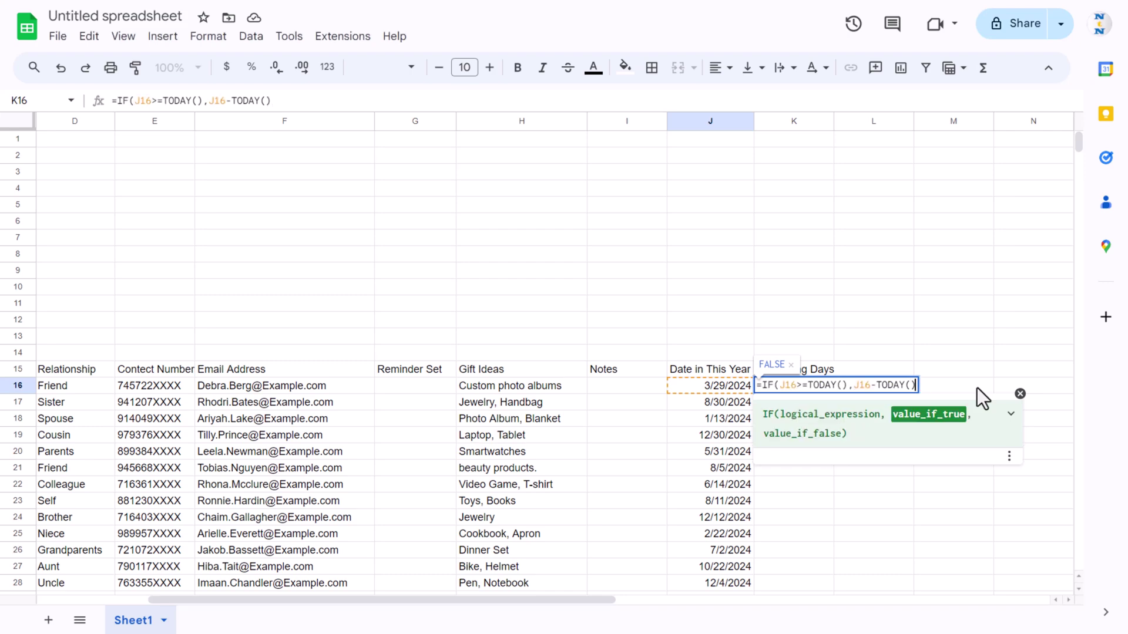
pyautogui.write(',""')
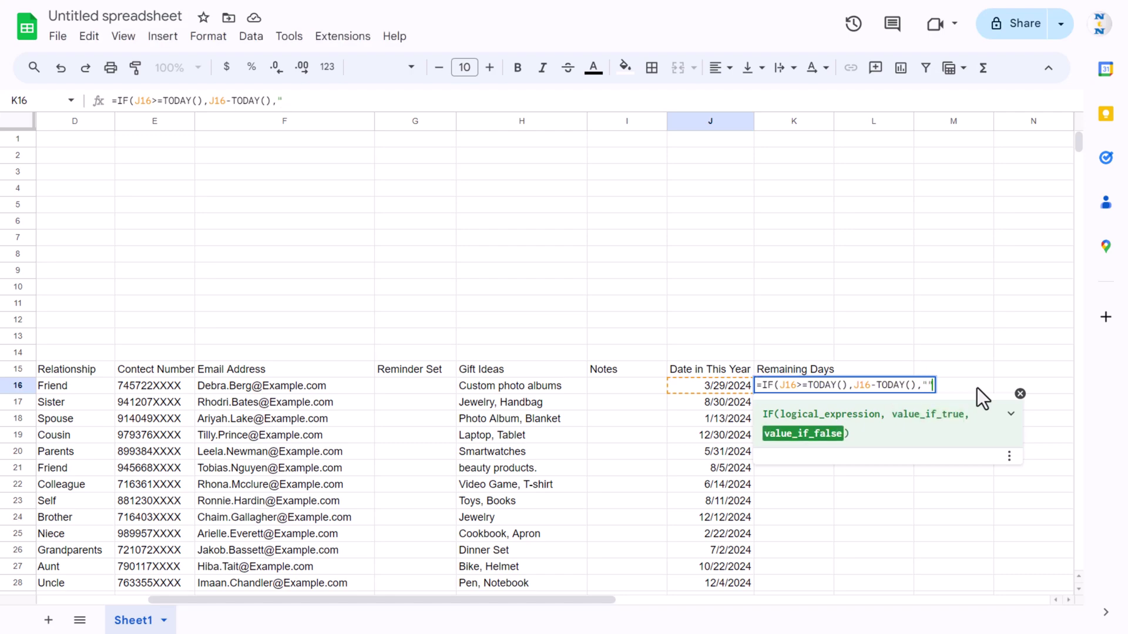
pyautogui.write(')')
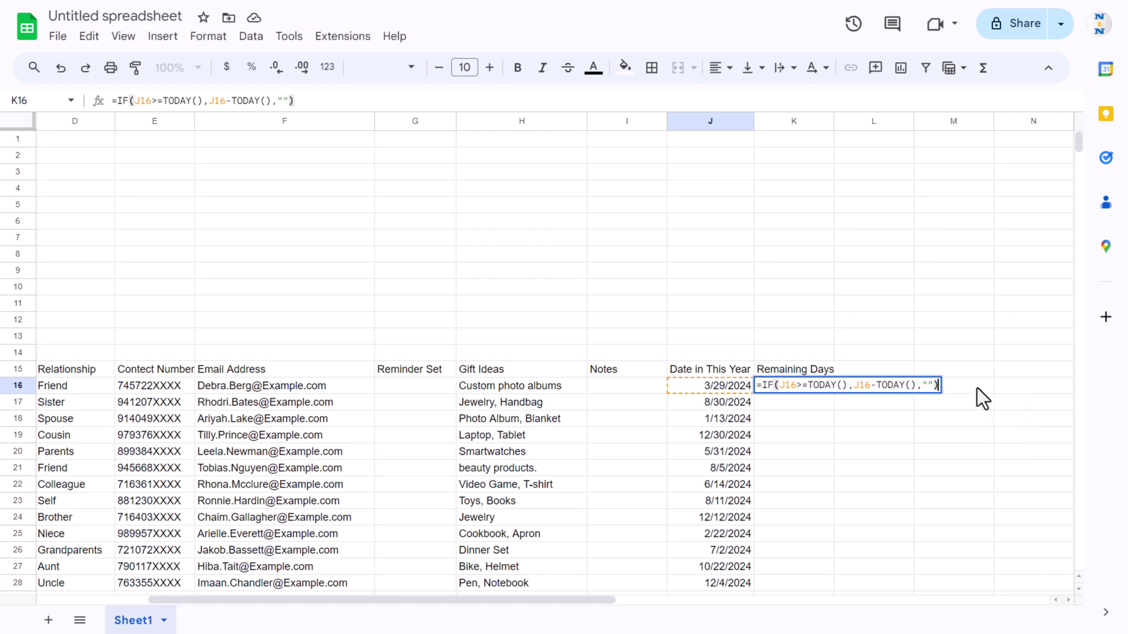
pyautogui.press('Return')
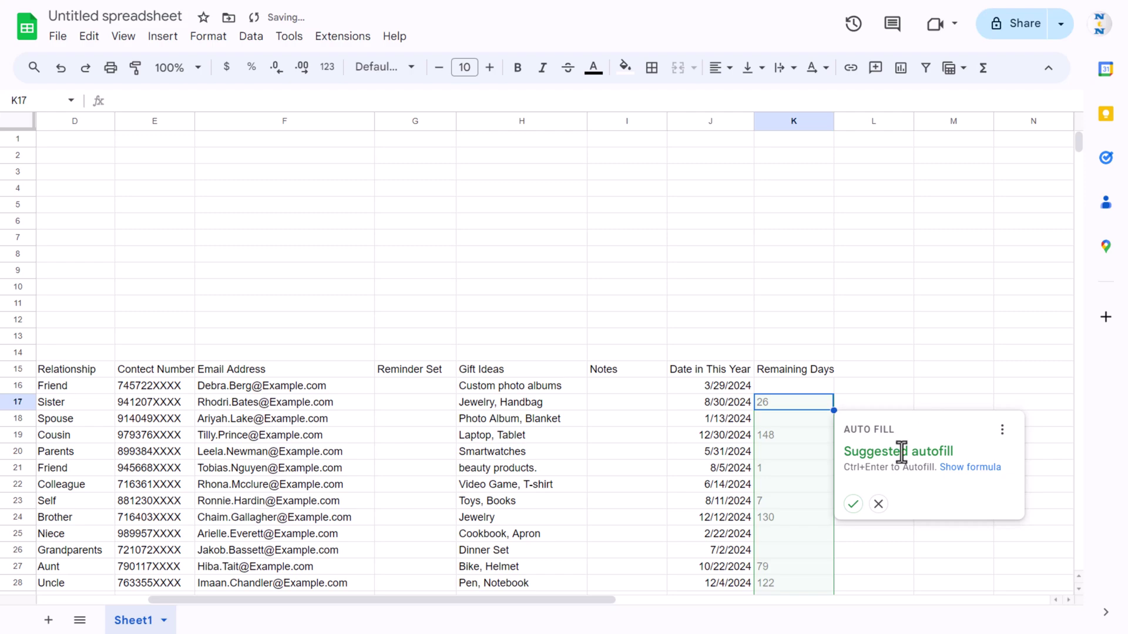
# Autofill the Remaining Days formula down column K and check K16
pyautogui.click(853, 505)
pyautogui.click(841, 434)
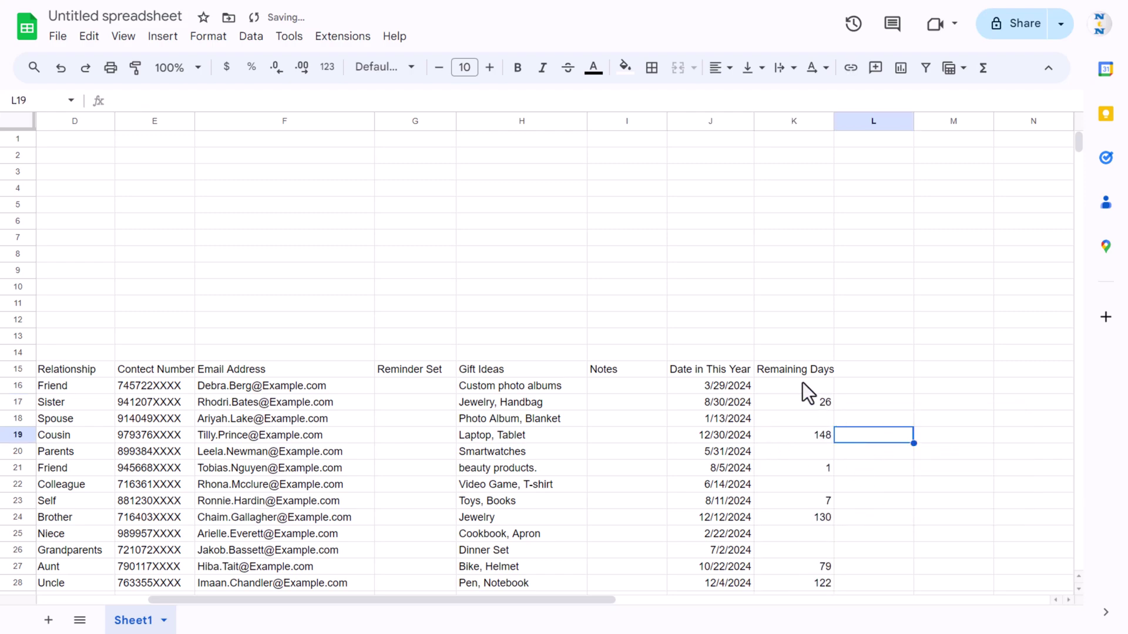
pyautogui.click(816, 370)
pyautogui.click(786, 388)
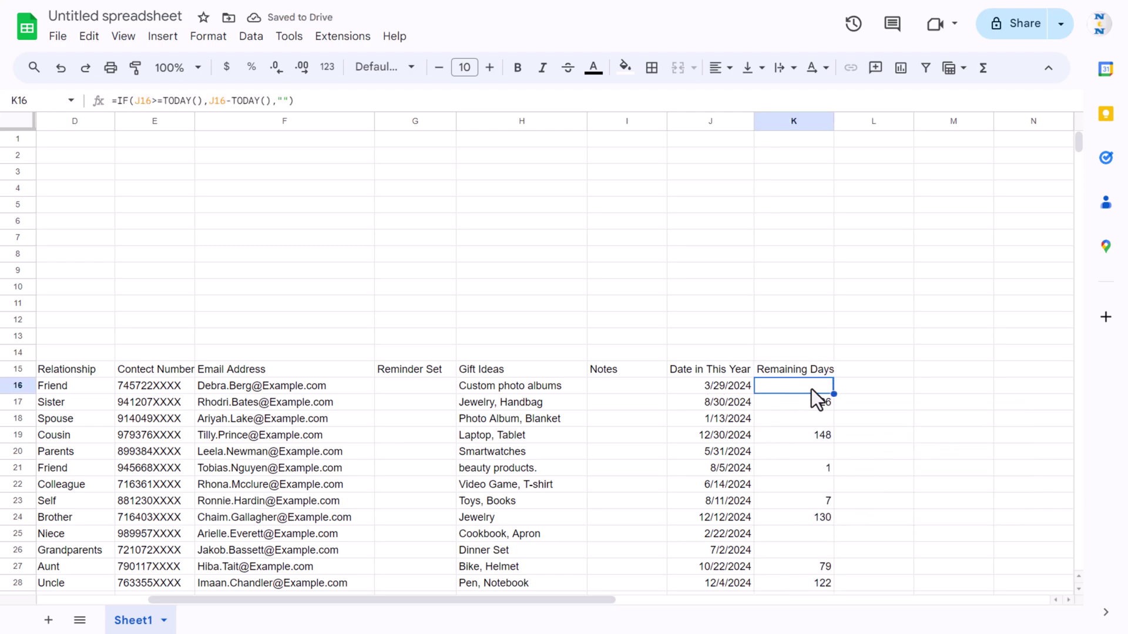
# Select the whole table, centre its text both ways and set font size 8
pyautogui.click(731, 358)
pyautogui.click(732, 366)
pyautogui.hotkey('ctrl', 'Left')
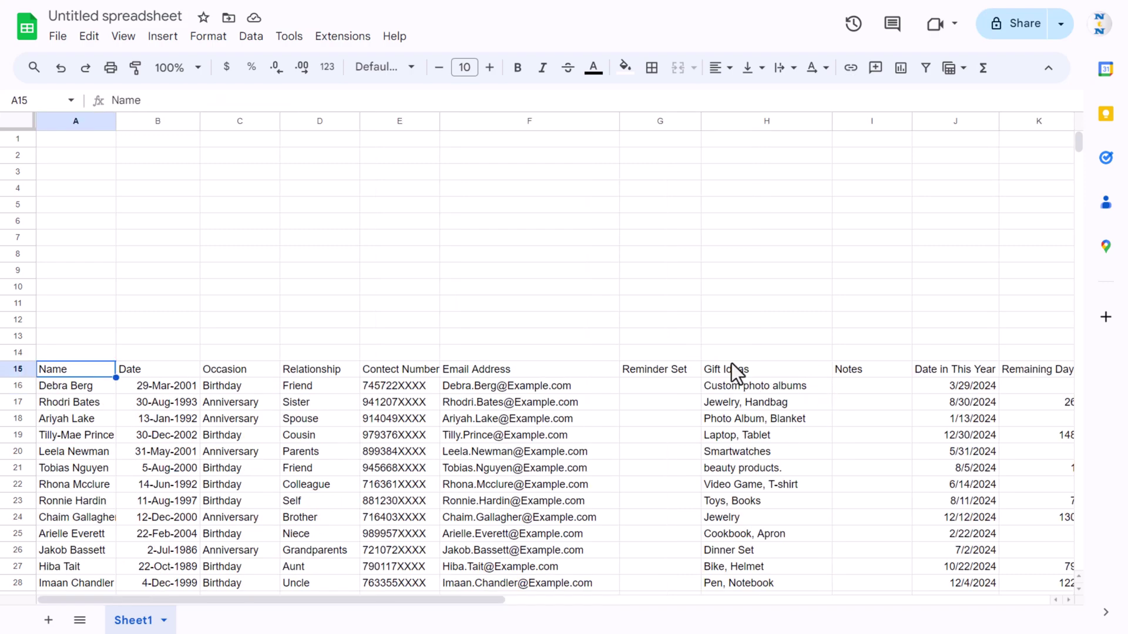
pyautogui.hotkey('ctrl', 'a')
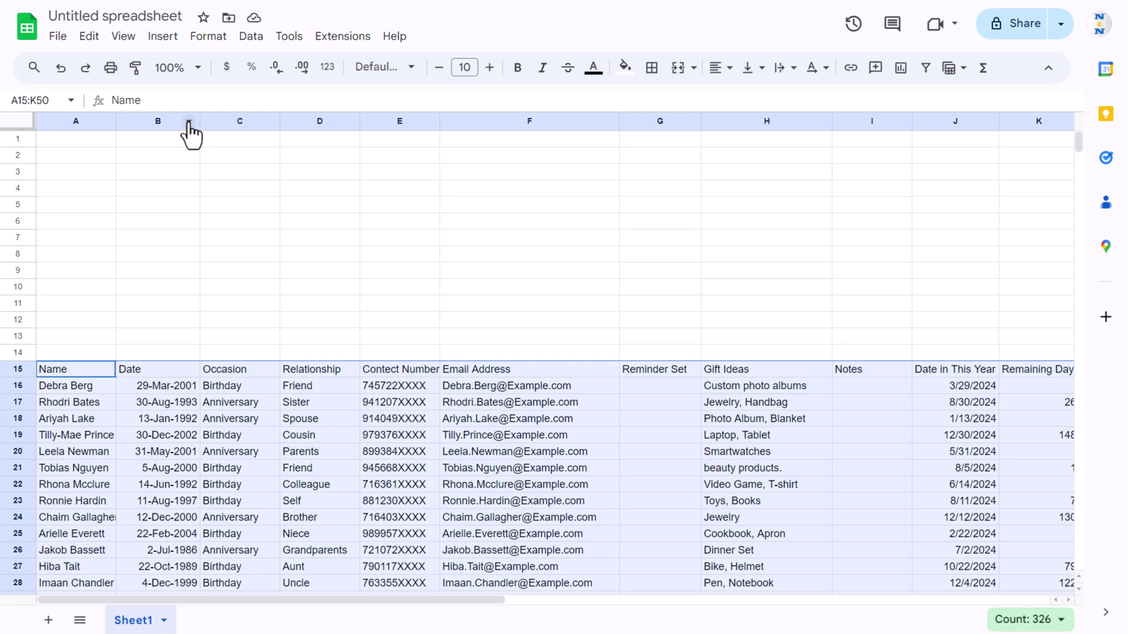
pyautogui.click(755, 68)
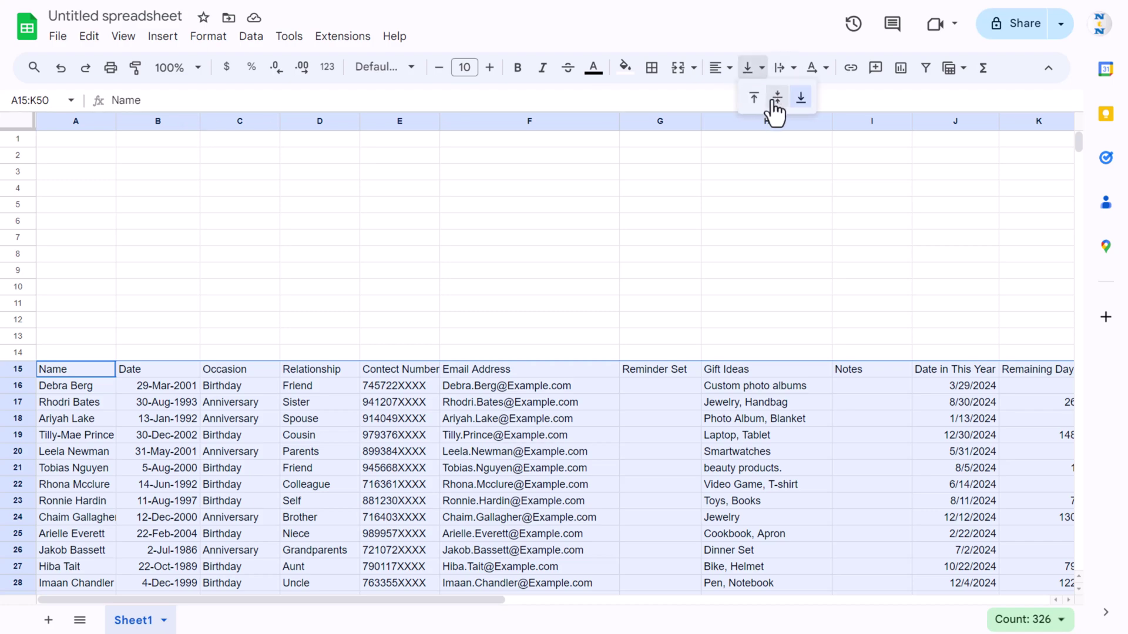
pyautogui.click(773, 98)
pyautogui.click(734, 76)
pyautogui.click(740, 97)
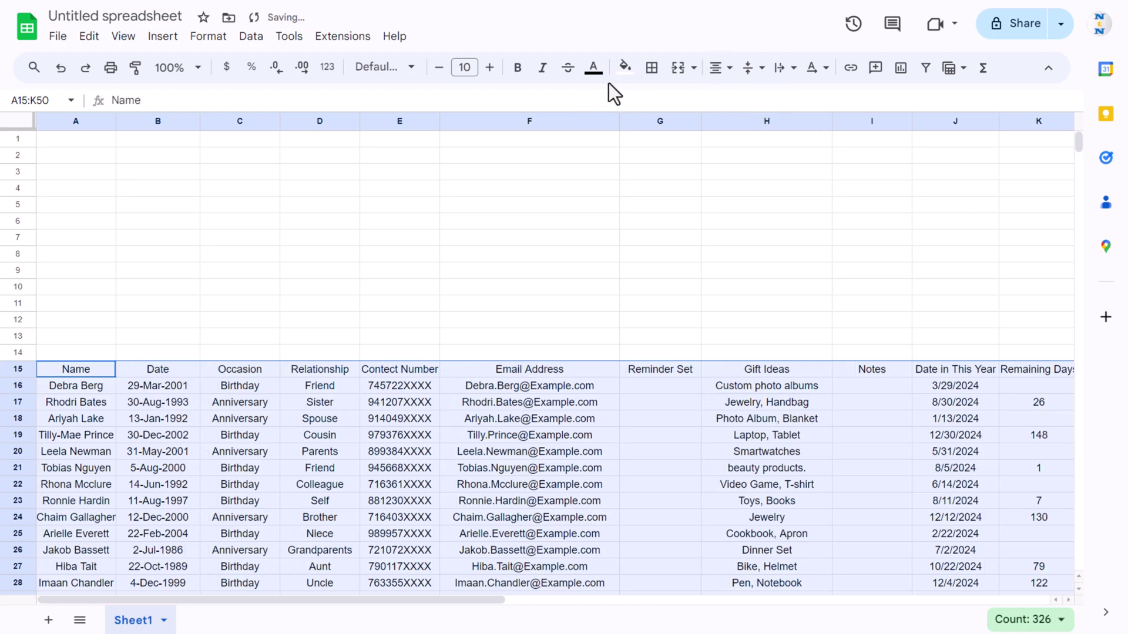
pyautogui.click(438, 67)
pyautogui.click(438, 67)
# Apply light purple borders to every cell of the table
pyautogui.click(652, 68)
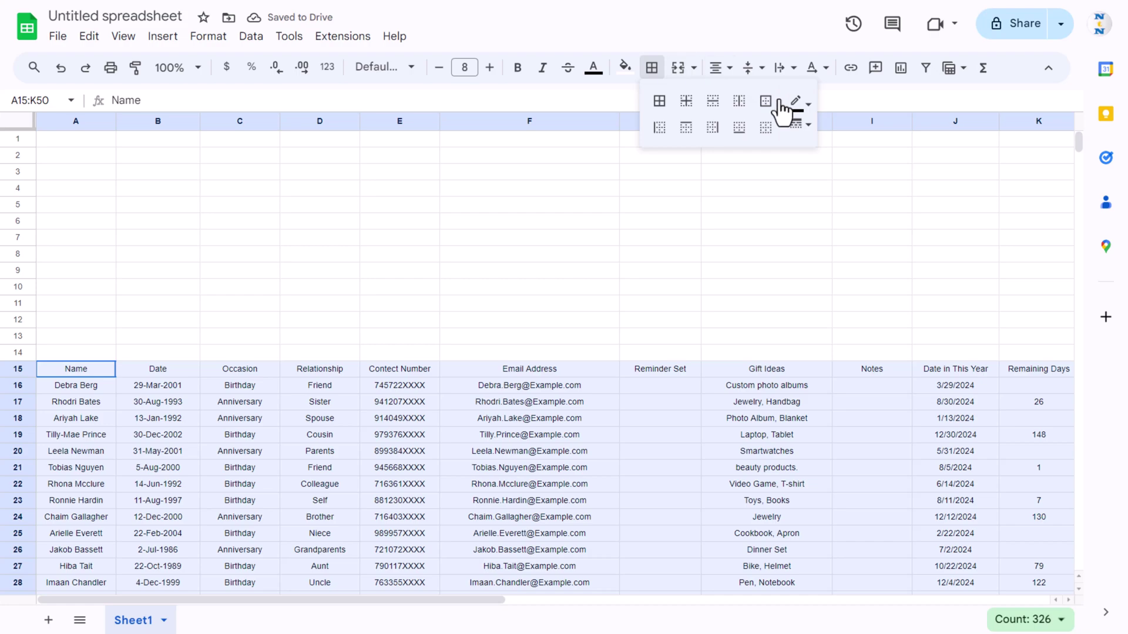
pyautogui.click(802, 105)
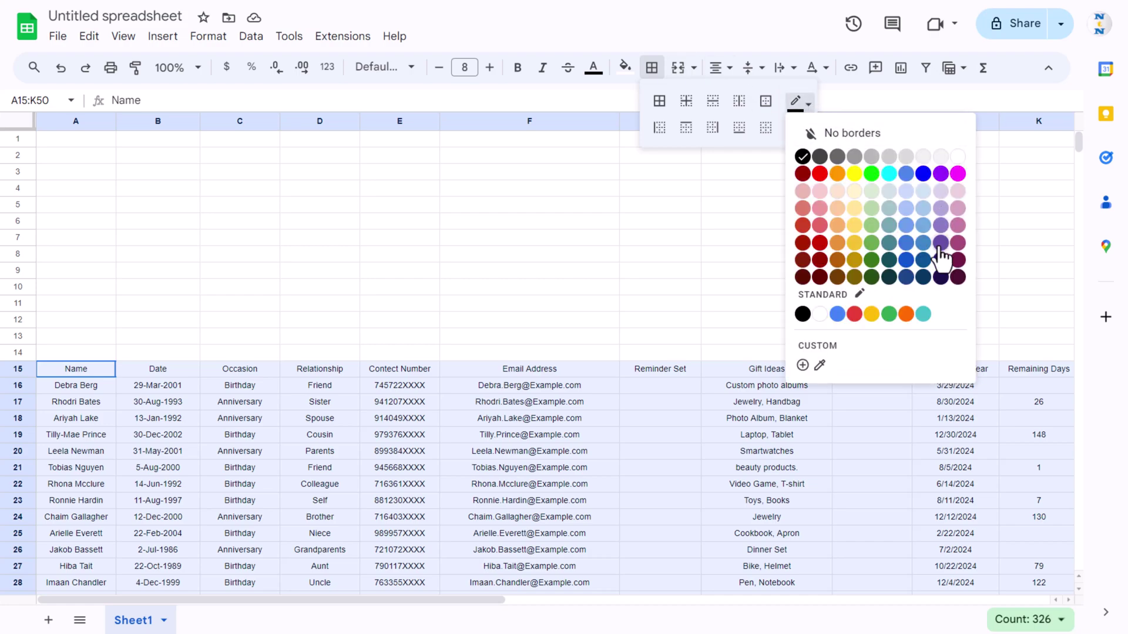
pyautogui.click(940, 193)
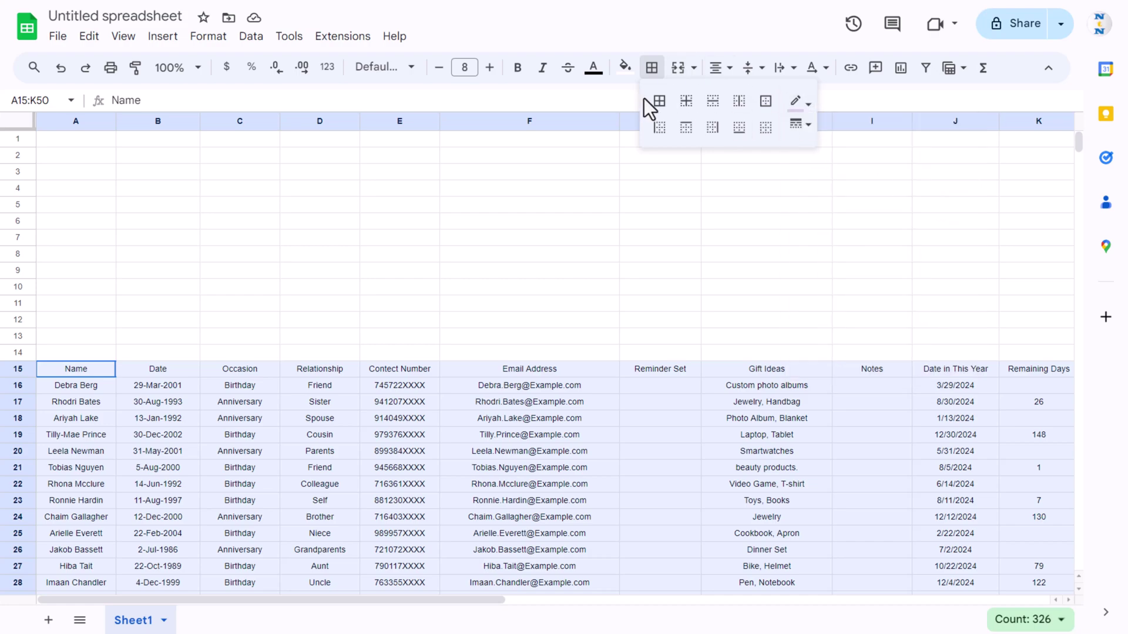
pyautogui.click(659, 100)
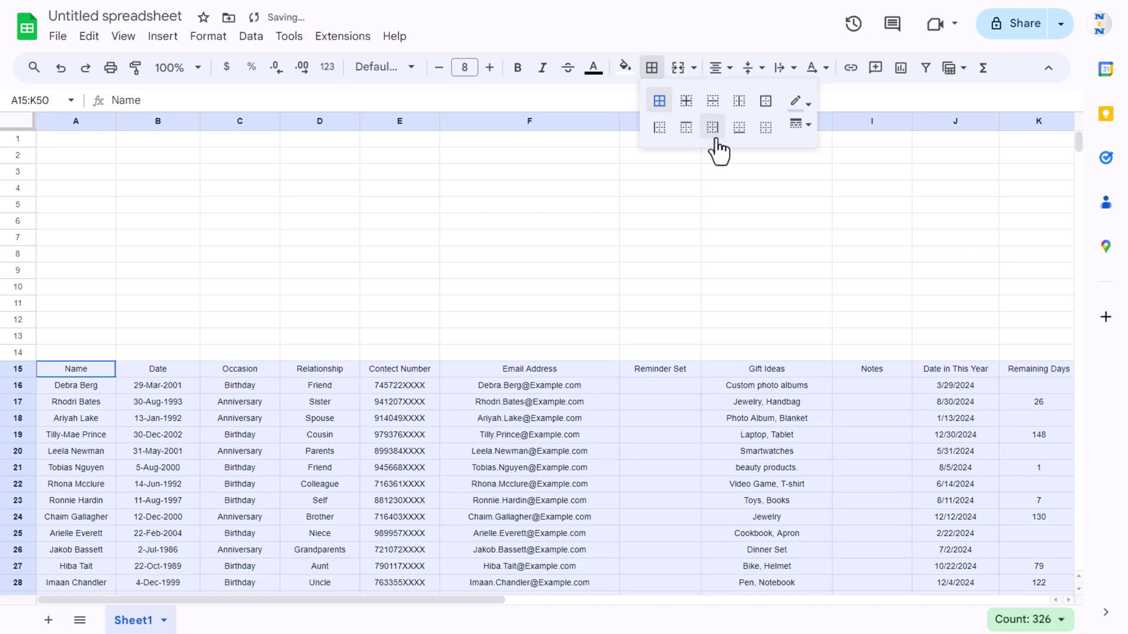
pyautogui.click(555, 291)
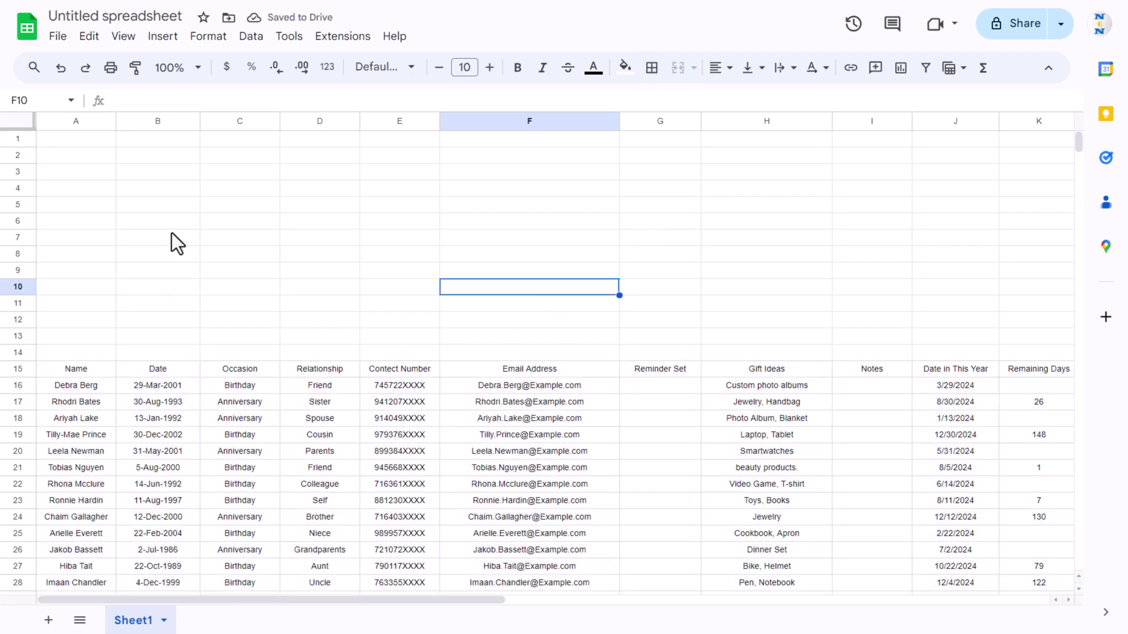
# Turn off the sheet gridlines
pyautogui.click(123, 37)
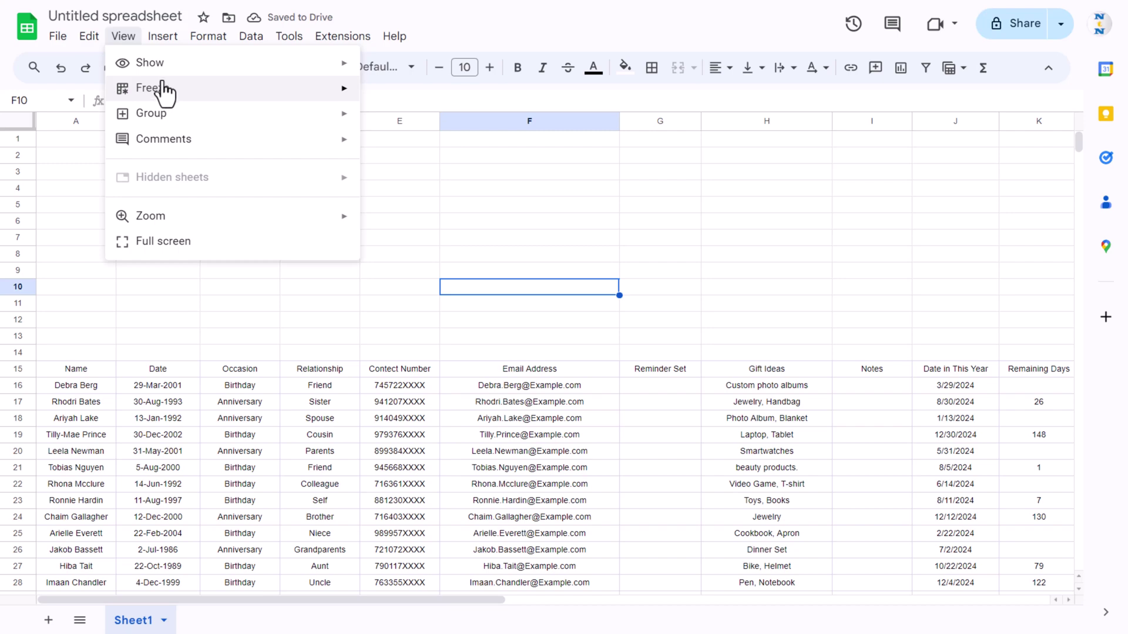
pyautogui.moveTo(169, 66)
pyautogui.click(416, 97)
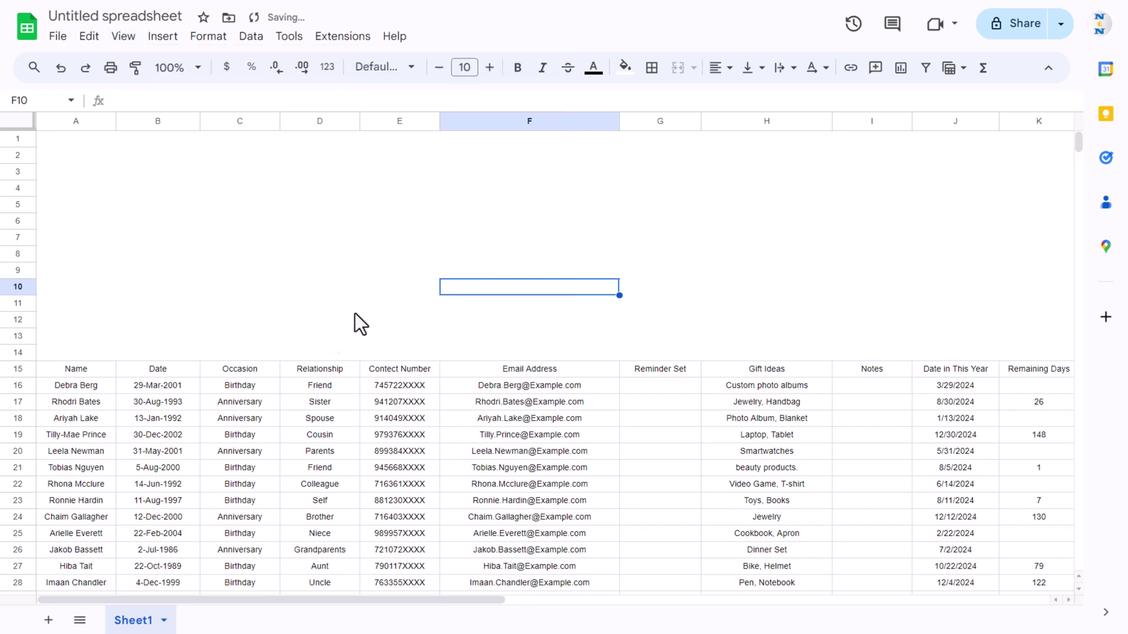
# Style header row A15:K15 with a purple fill and bold white text
pyautogui.click(99, 360)
pyautogui.click(90, 367)
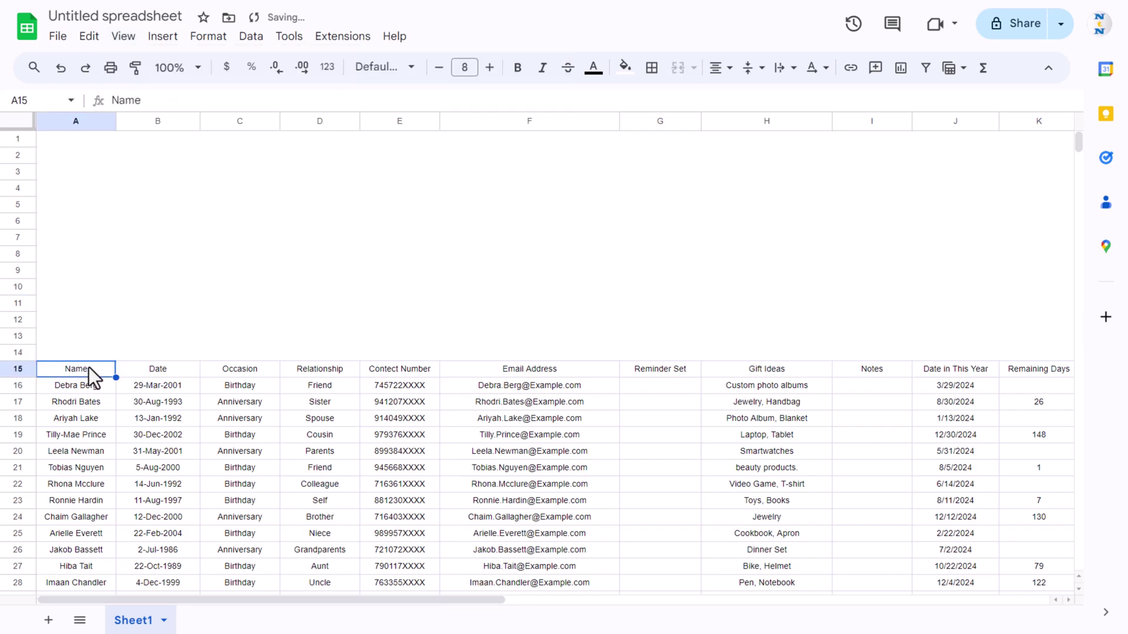
pyautogui.hotkey('ctrl', 'shift', 'Right')
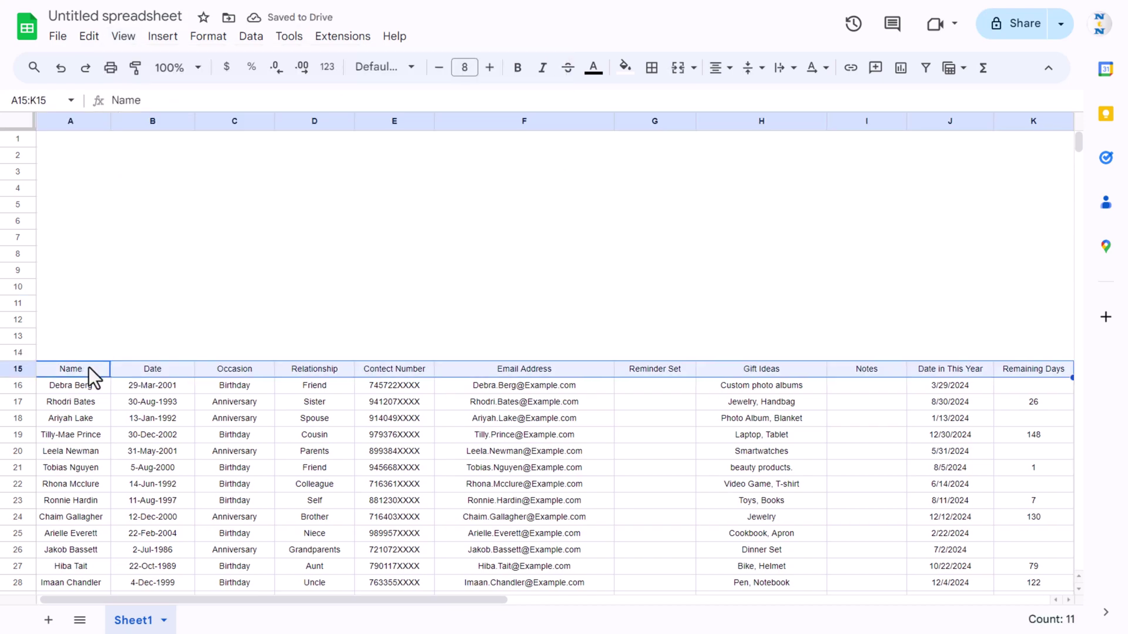
pyautogui.click(625, 67)
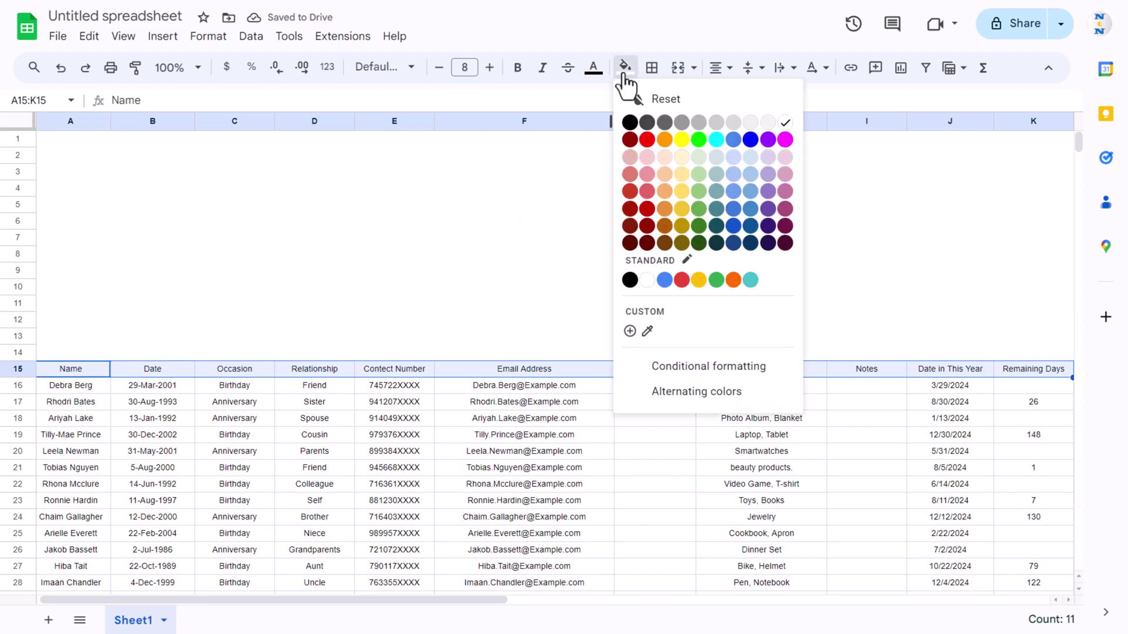
pyautogui.click(768, 194)
pyautogui.click(593, 68)
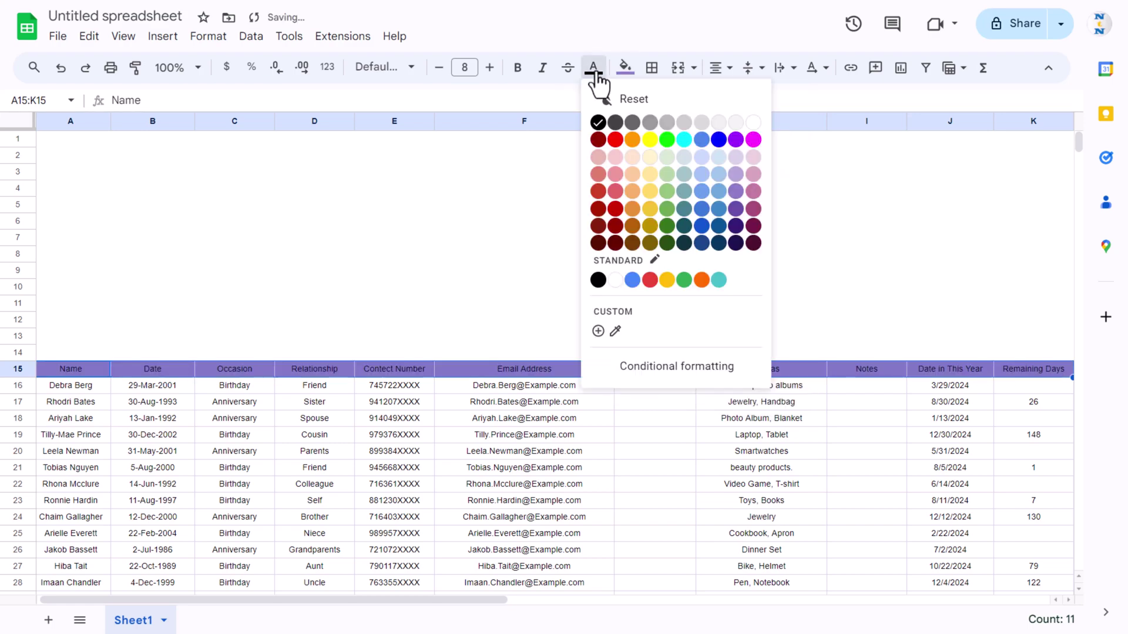
pyautogui.click(752, 124)
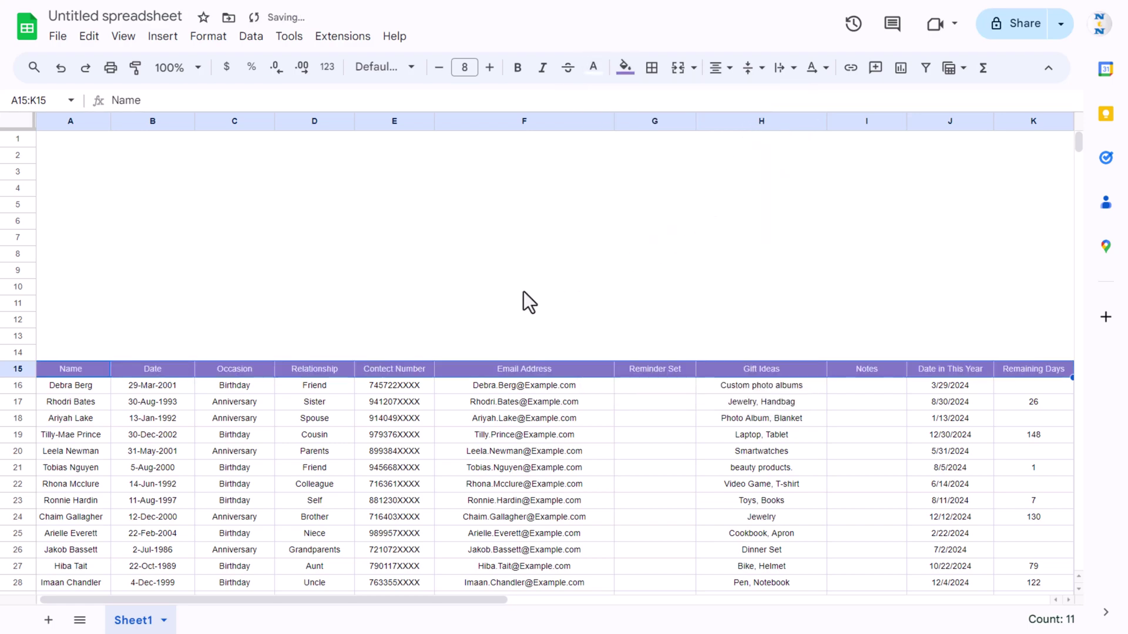
pyautogui.hotkey('ctrl', 'b')
# Select the Occasion cells C16:C50
pyautogui.click(393, 388)
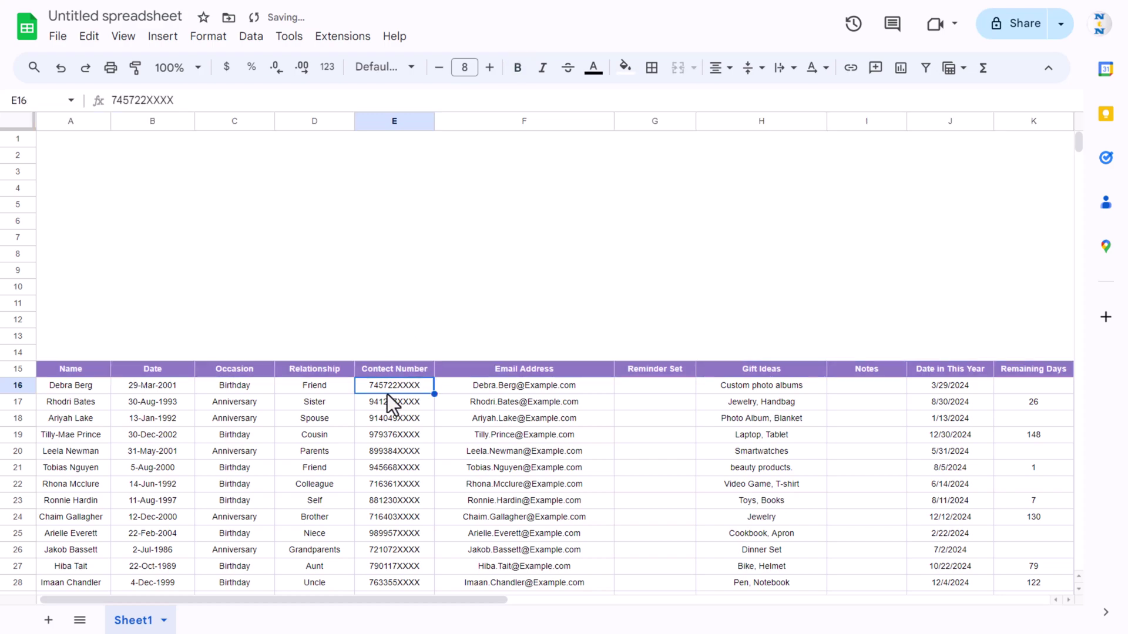
pyautogui.press('Home')
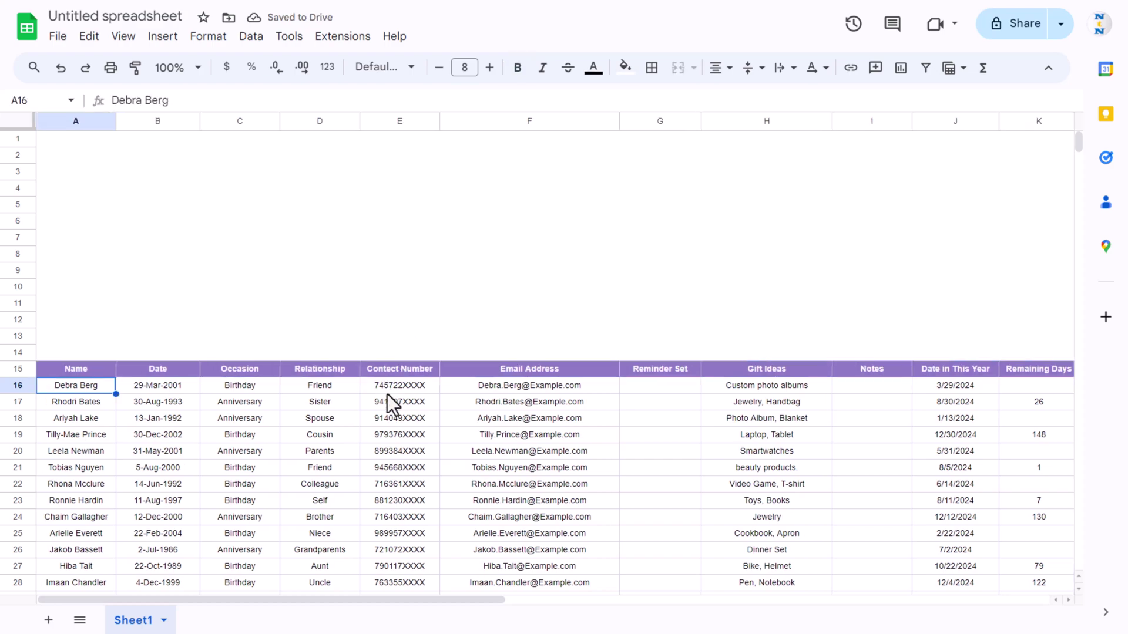
pyautogui.press('Right')
pyautogui.press('Right')
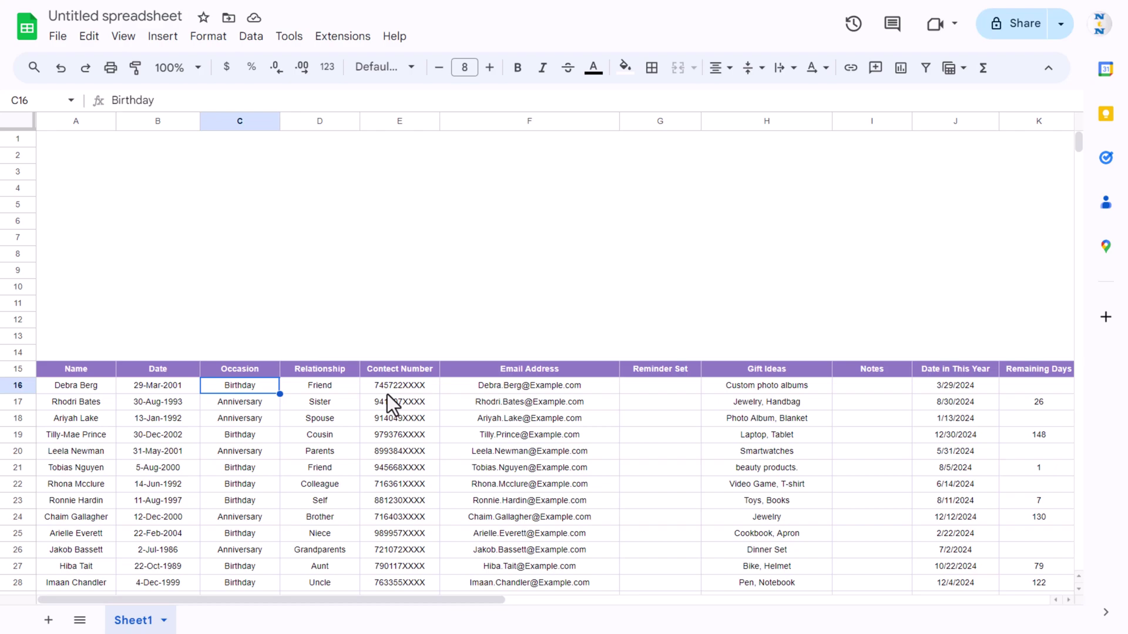
pyautogui.hotkey('ctrl', 'shift', 'Down')
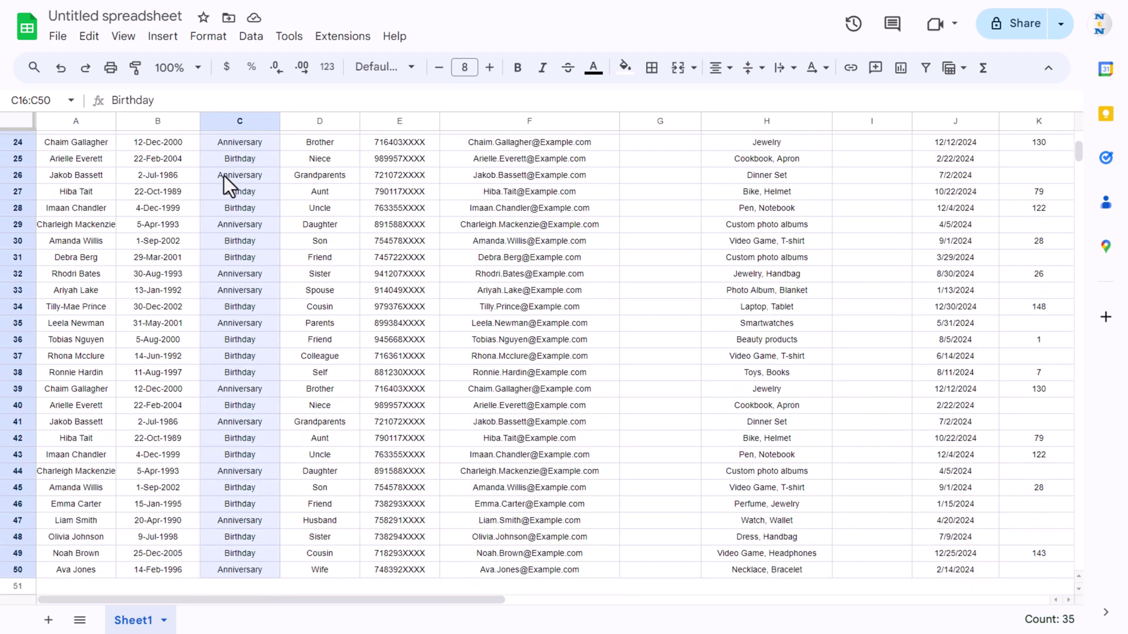
# Make C16:C50 dropdowns with Anniversary in dark blue and Birthday in light purple
pyautogui.rightClick(223, 175)
pyautogui.click(311, 553)
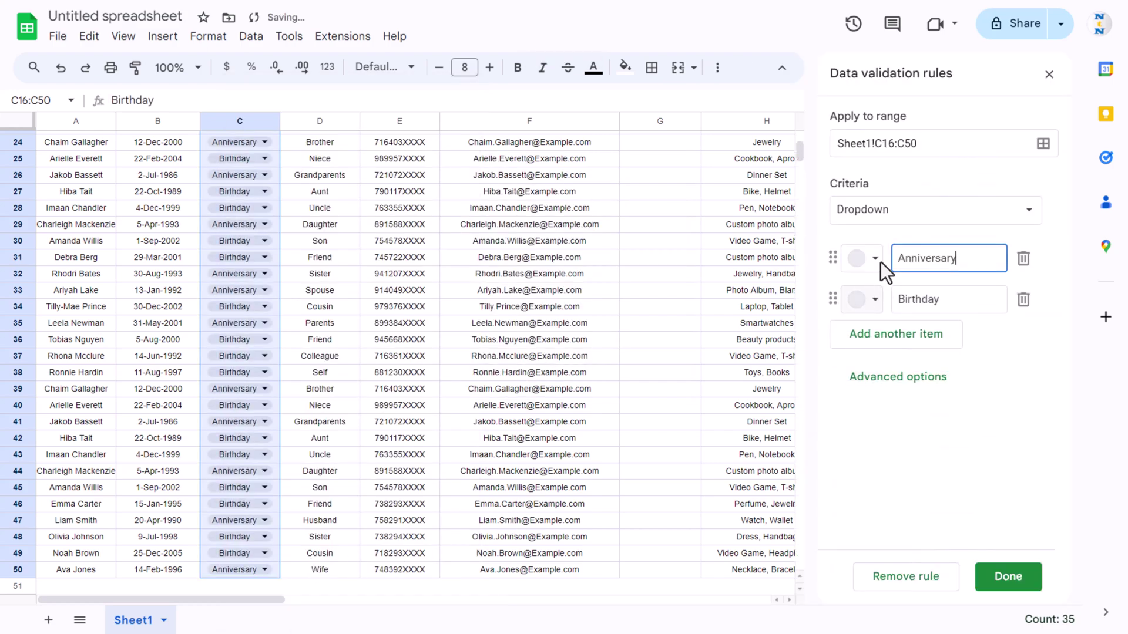
pyautogui.click(875, 261)
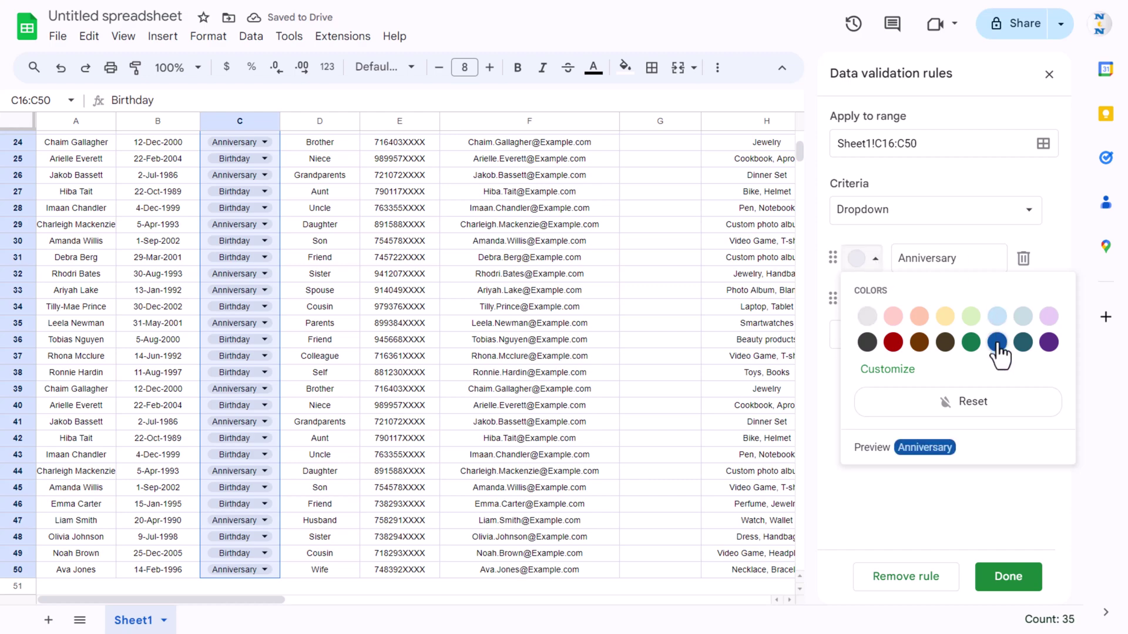
pyautogui.click(997, 342)
pyautogui.click(873, 302)
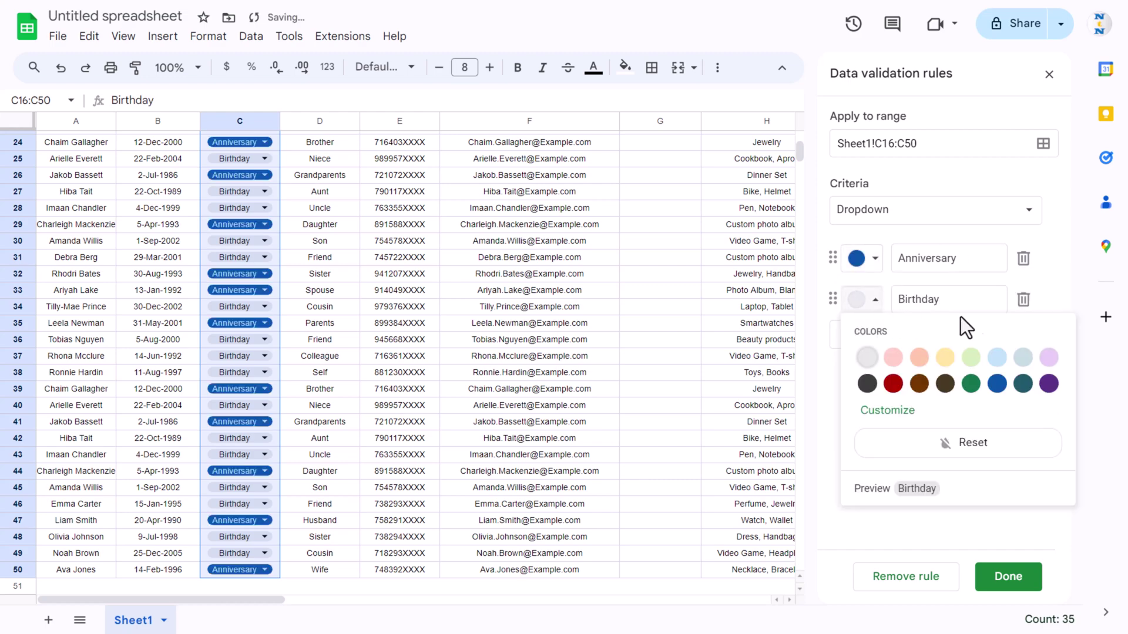
pyautogui.click(1049, 359)
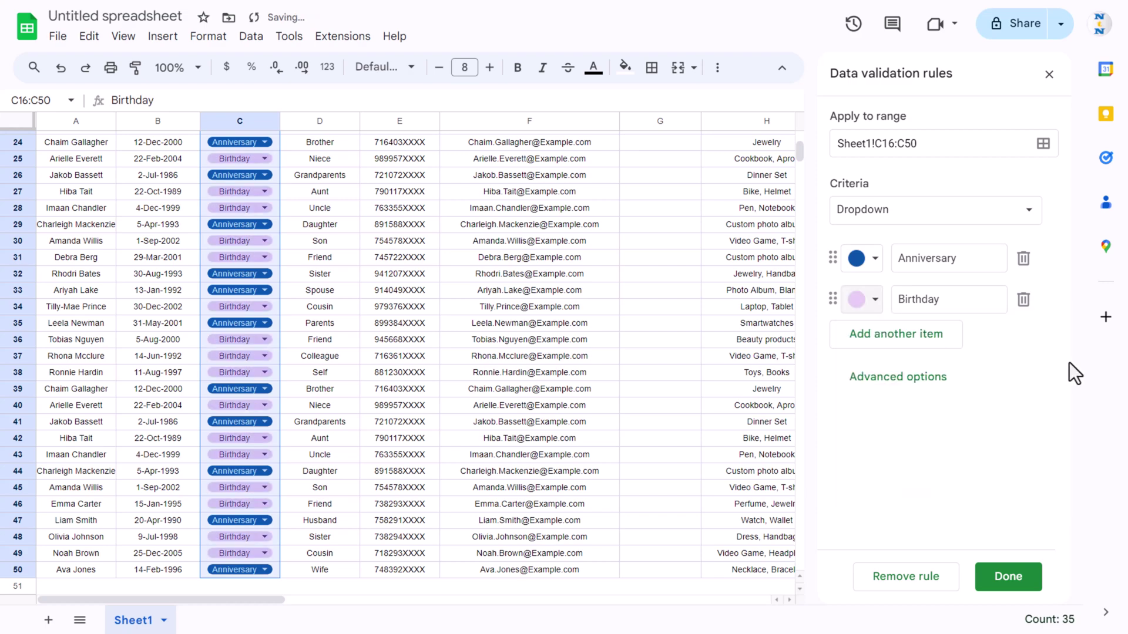
pyautogui.click(1008, 578)
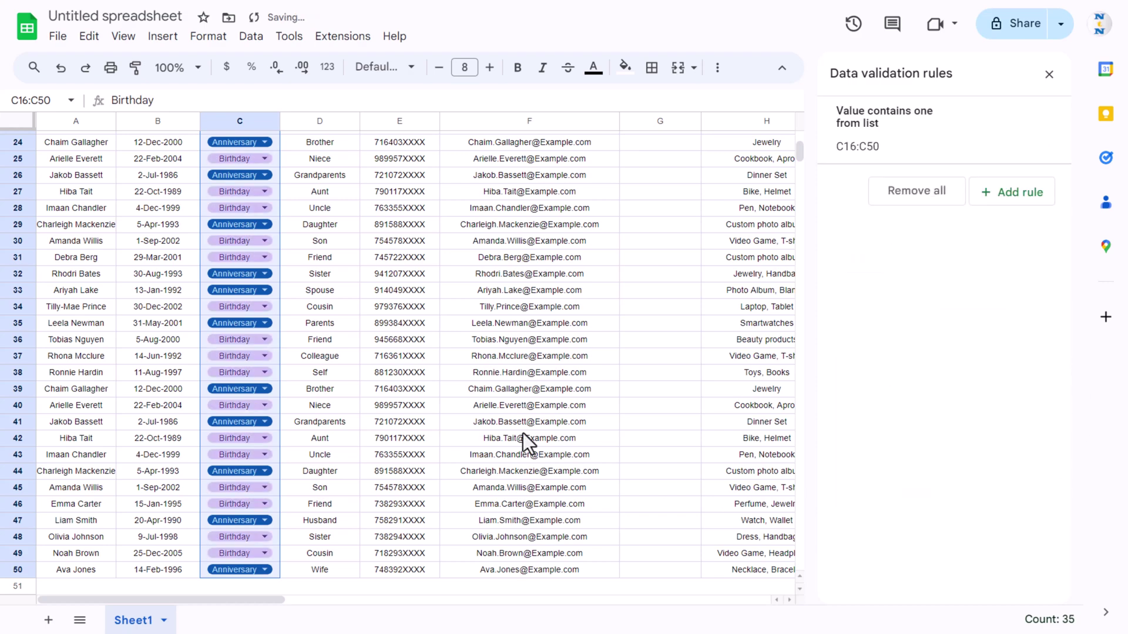
pyautogui.click(372, 354)
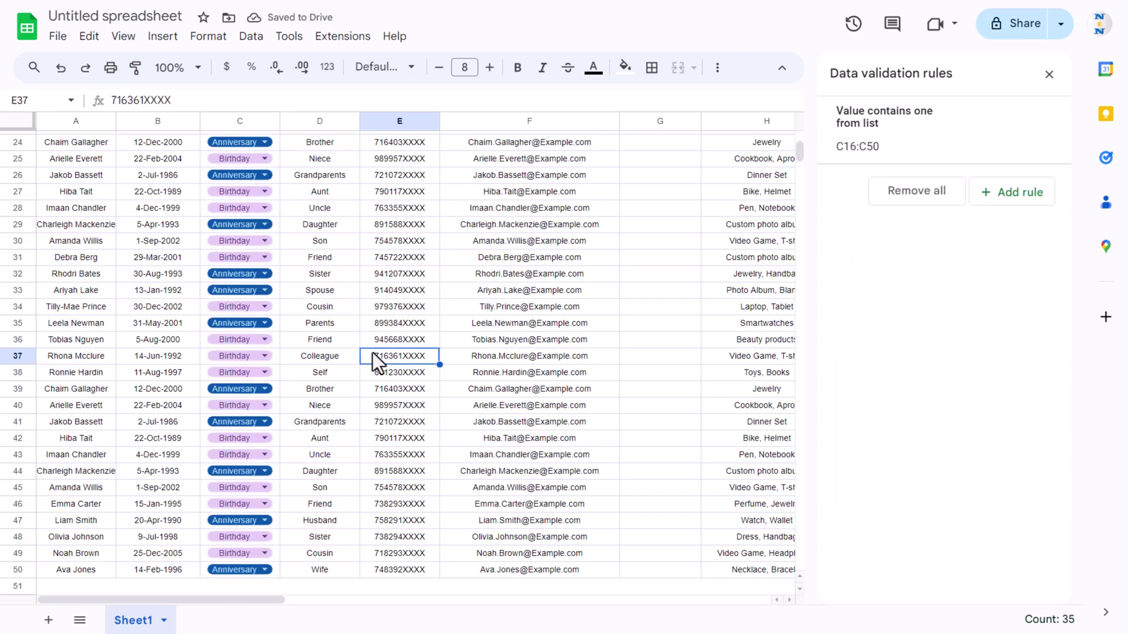
pyautogui.click(168, 212)
# Add an 'Is valid date' rule to B16:B50, test the date picker in B43, and close the panel
pyautogui.hotkey('ctrl', 'Up')
pyautogui.press('Down')
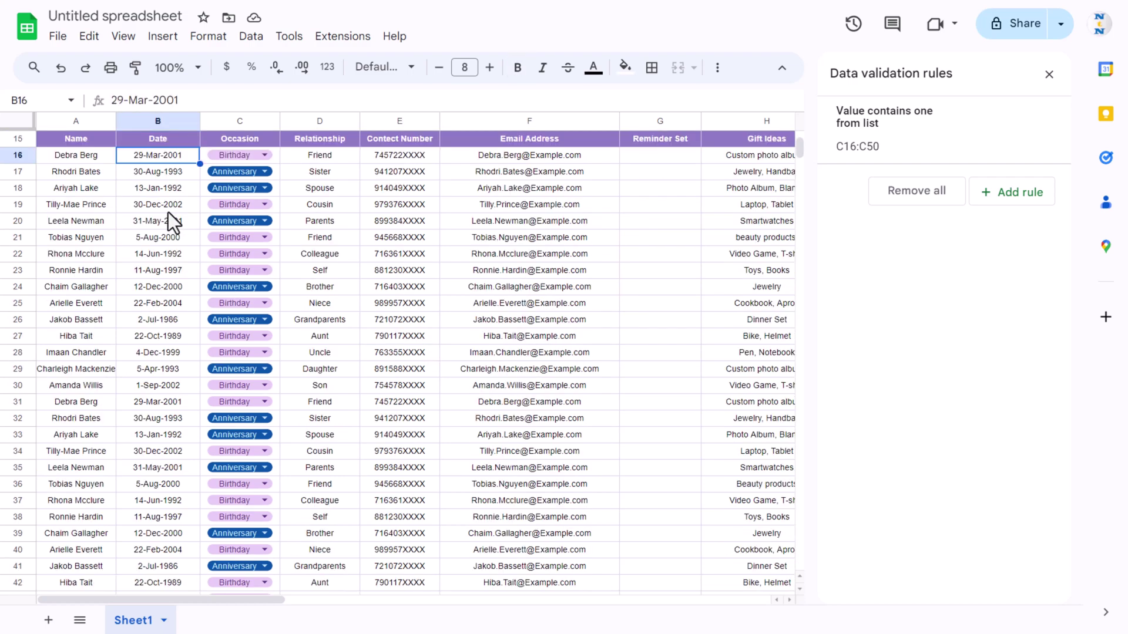
pyautogui.hotkey('ctrl', 'shift', 'Down')
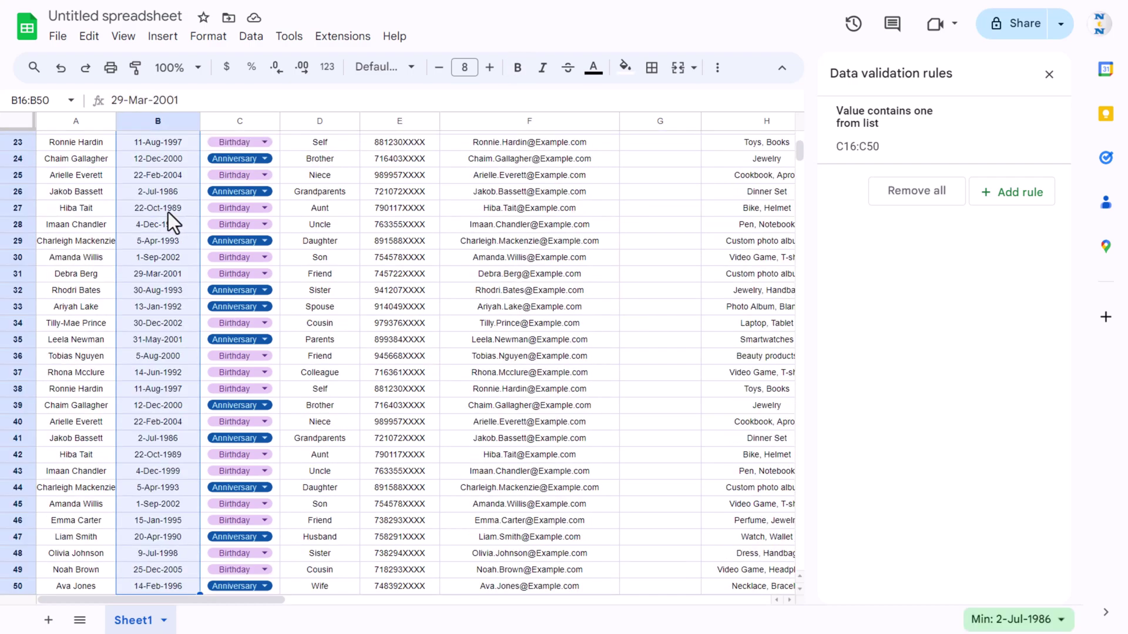
pyautogui.rightClick(168, 213)
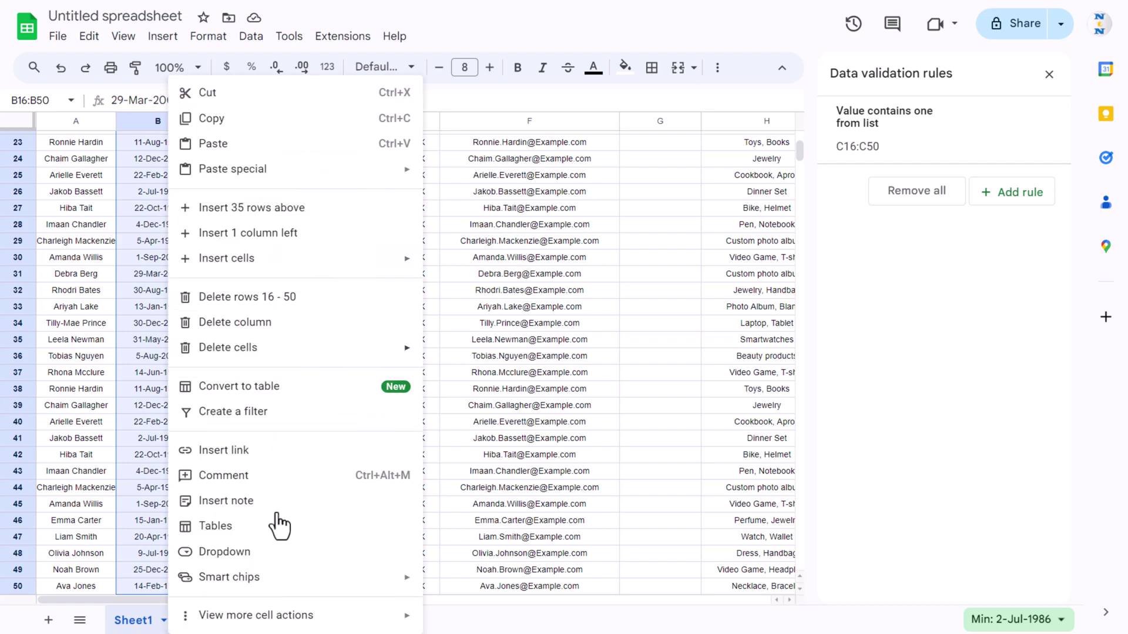
pyautogui.click(276, 555)
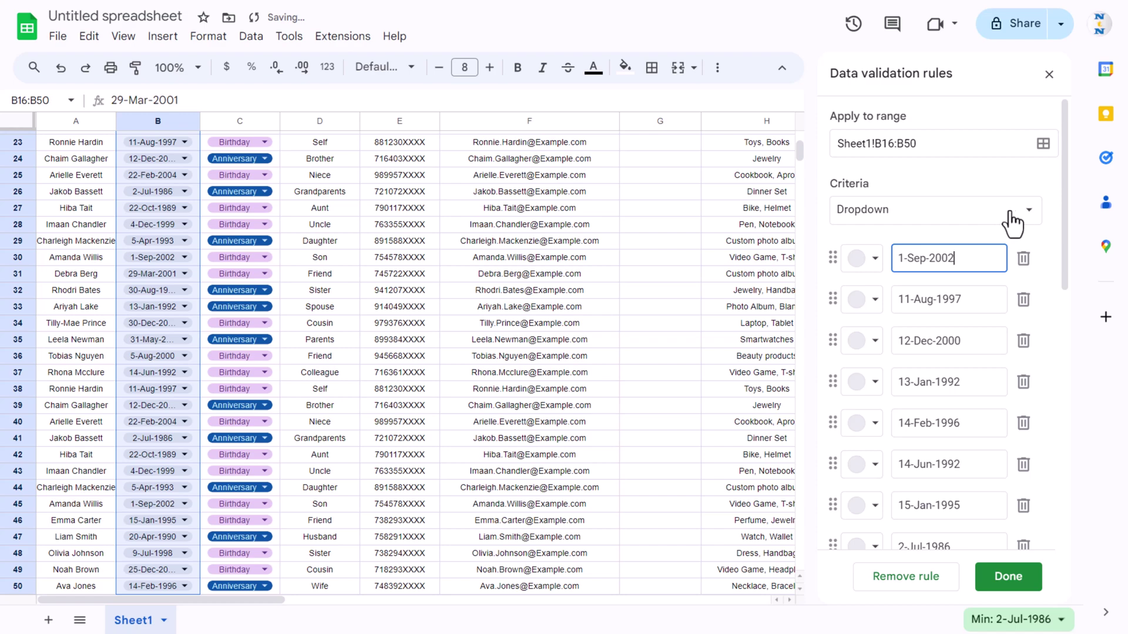
pyautogui.click(1029, 211)
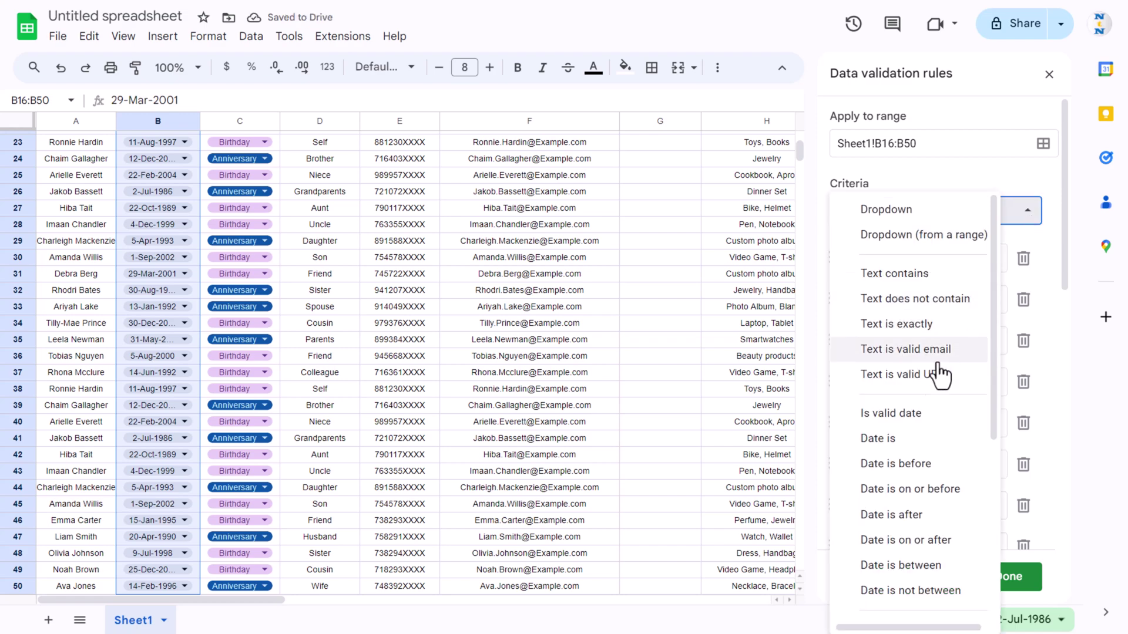
pyautogui.click(915, 415)
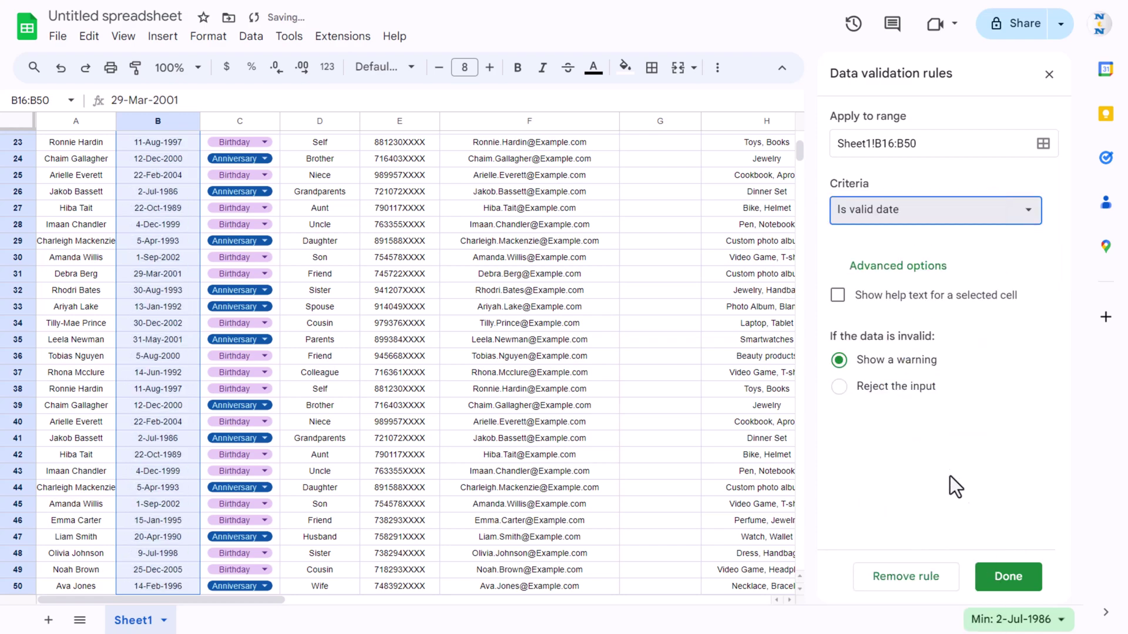
pyautogui.click(999, 565)
pyautogui.doubleClick(135, 477)
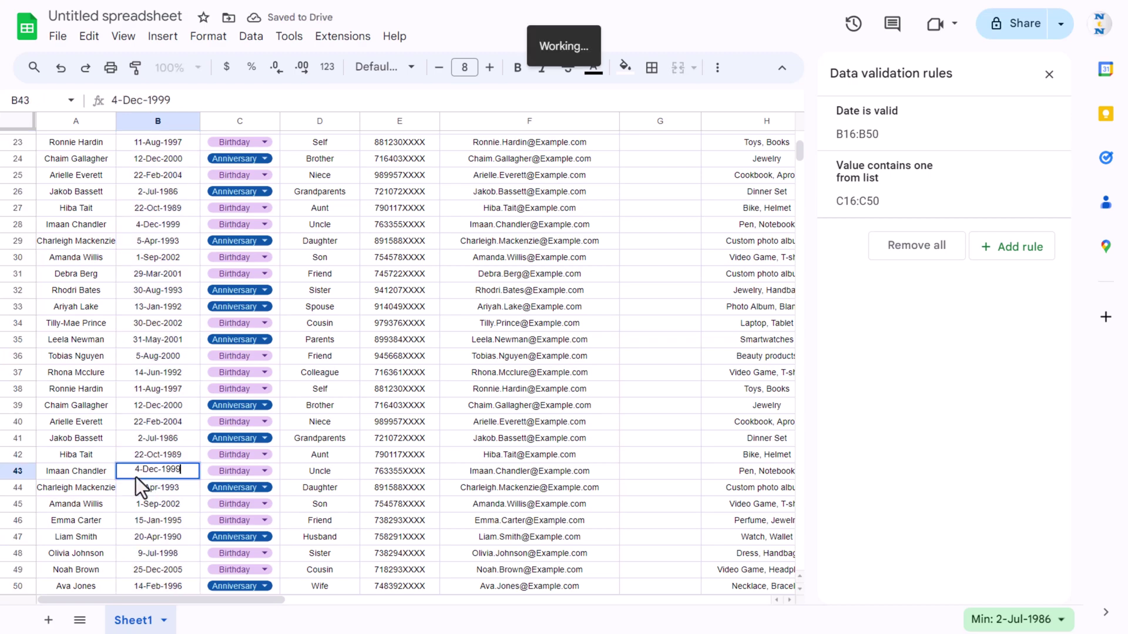
pyautogui.press('Escape')
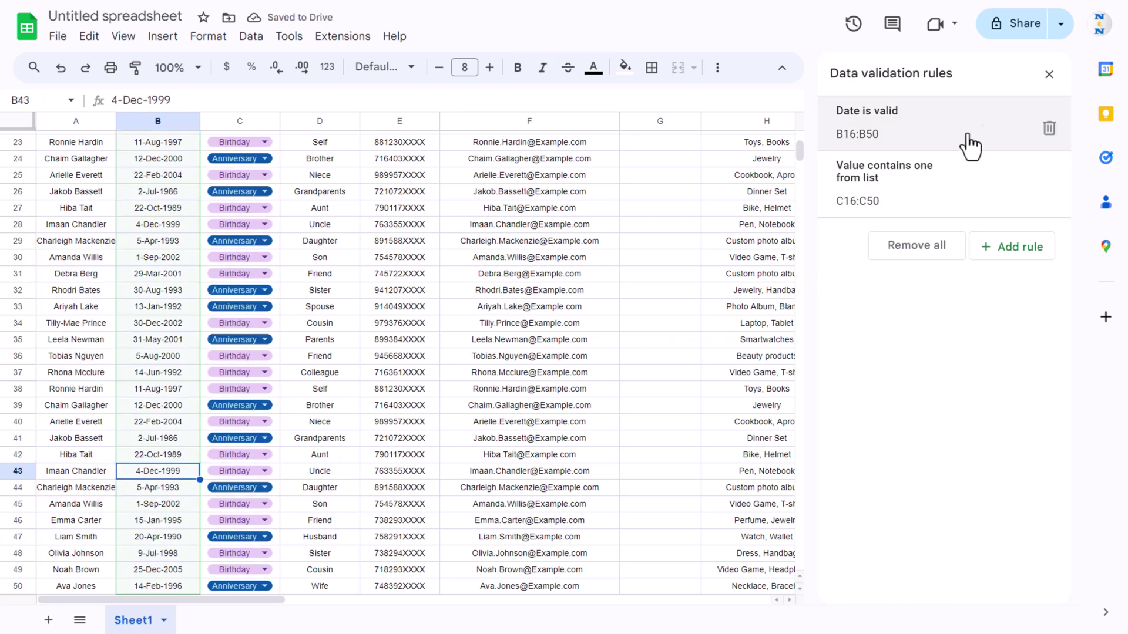
pyautogui.click(1049, 74)
# Copy row 50's formatting onto rows 50–67 with Paint format
pyautogui.scroll(-7, 460, 411)
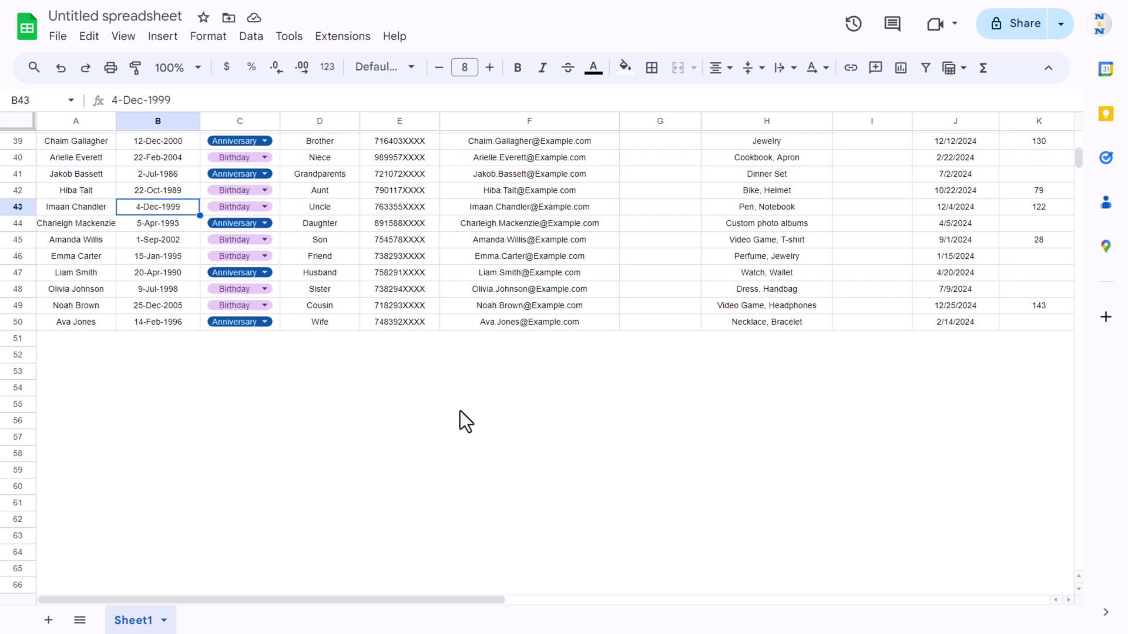
pyautogui.click(14, 235)
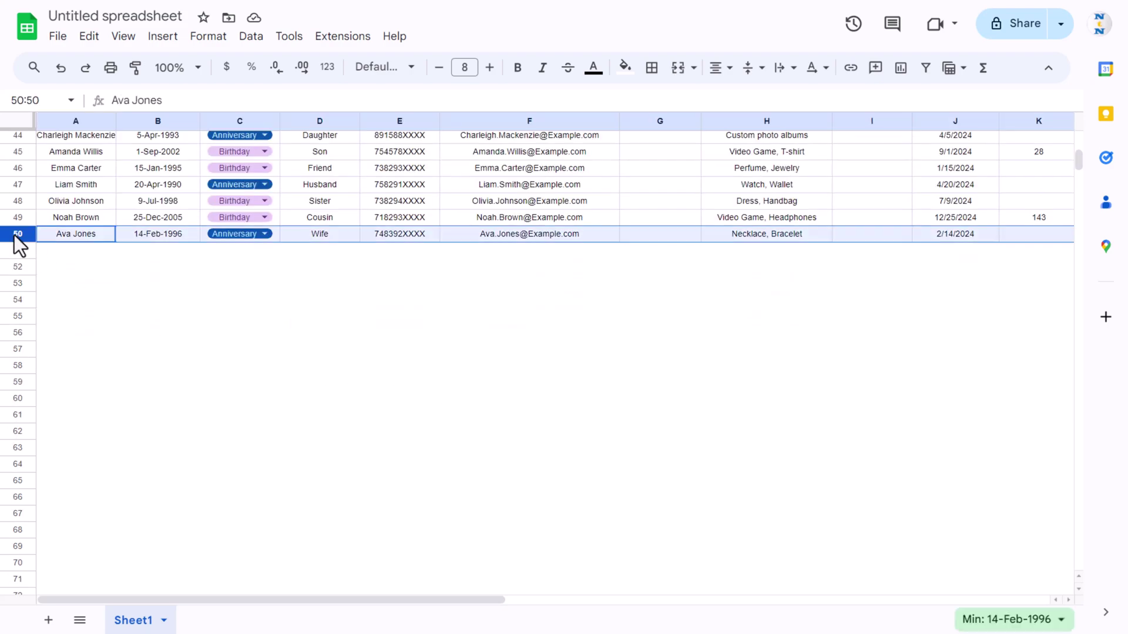
pyautogui.click(135, 68)
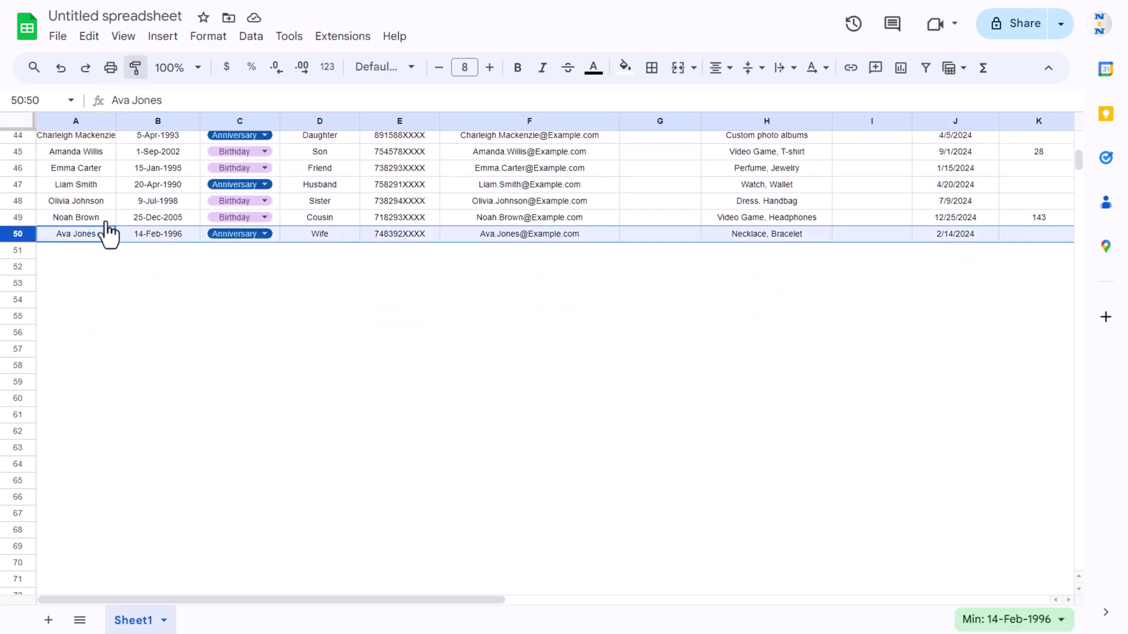
pyautogui.keyDown('shift'); pyautogui.click(24, 515); pyautogui.keyUp('shift')
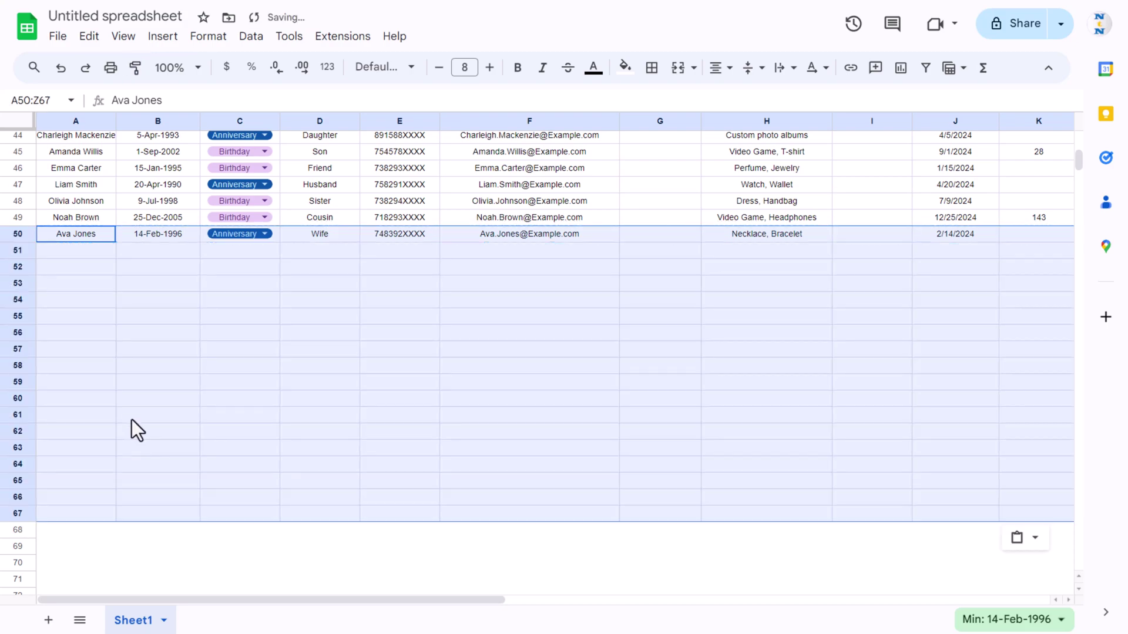
pyautogui.click(152, 380)
# Fill C50's Occasion dropdown down to C67, then clear the copied values from C51:C67
pyautogui.click(261, 265)
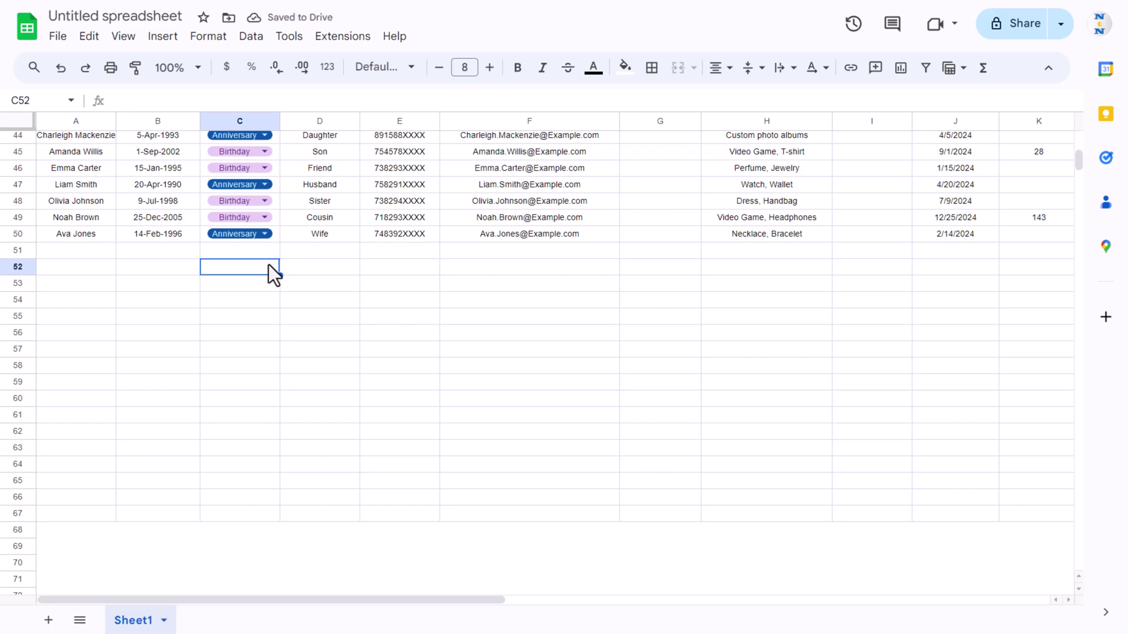
pyautogui.moveTo(276, 231); pyautogui.dragTo(258, 508)
pyautogui.hotkey('ctrl', 'd')
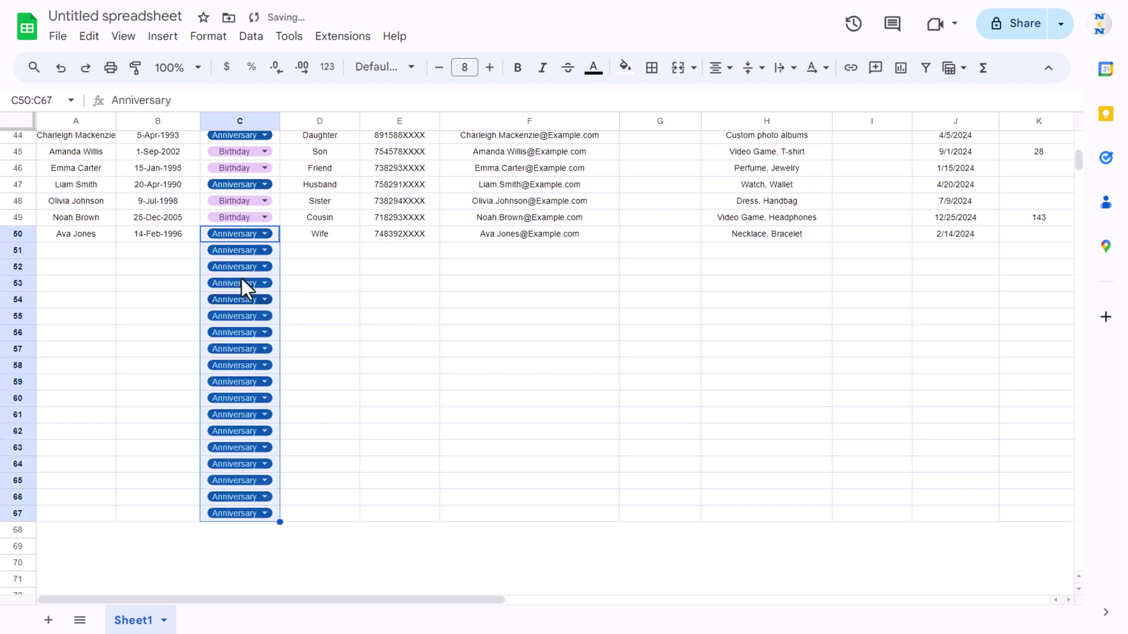
pyautogui.click(204, 252)
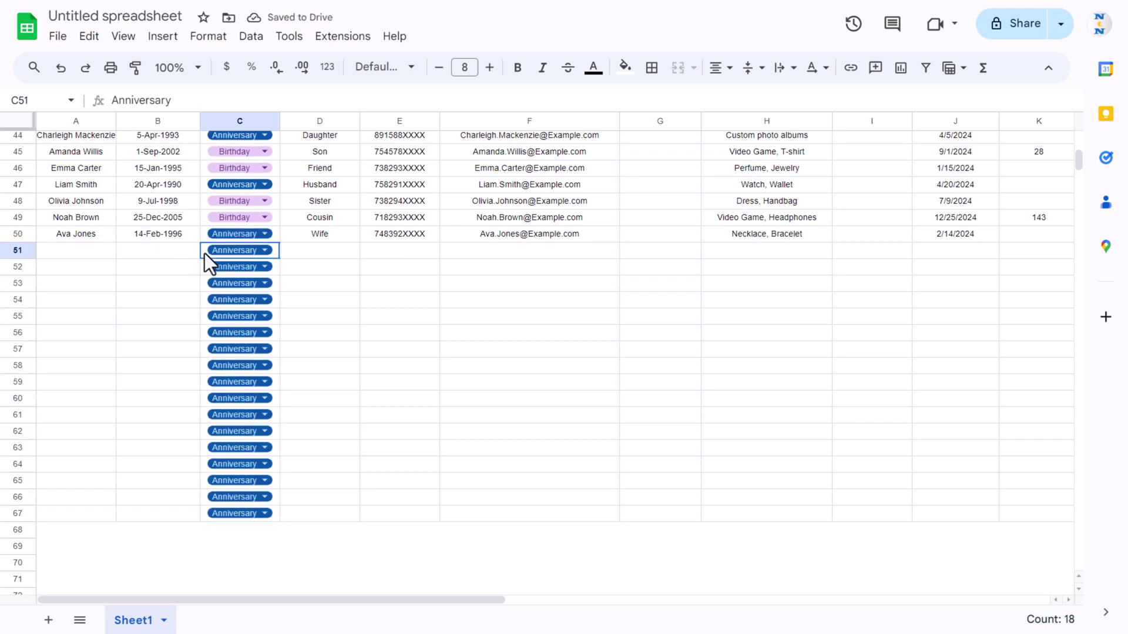
pyautogui.keyDown('shift'); pyautogui.click(277, 517); pyautogui.keyUp('shift')
pyautogui.press('Delete')
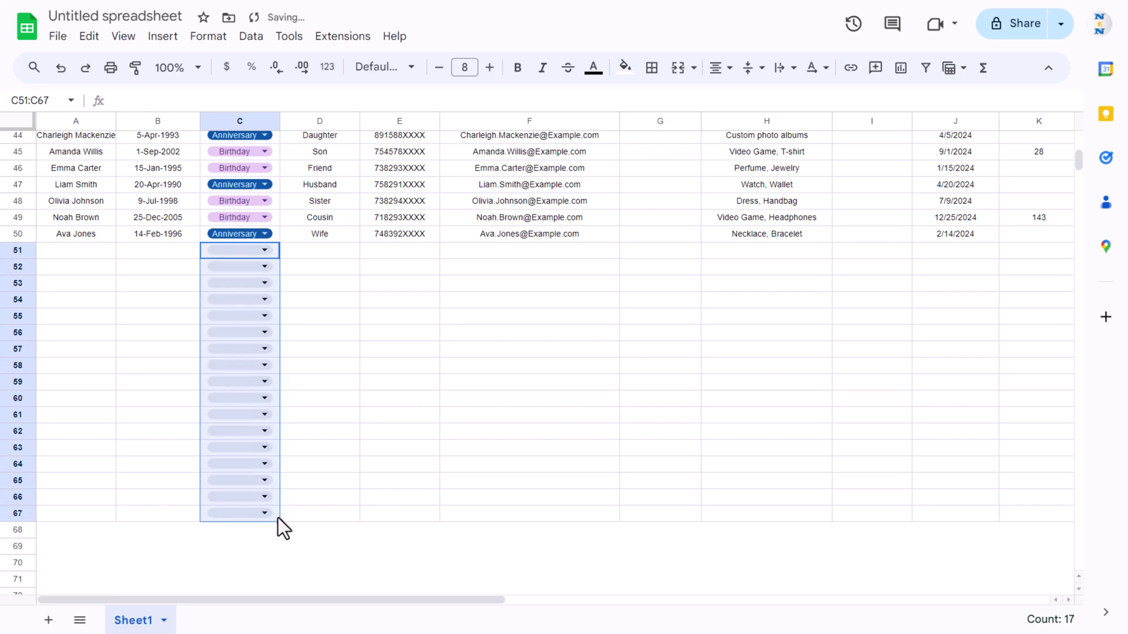
pyautogui.click(353, 323)
pyautogui.scroll(3, 352, 323)
pyautogui.scroll(10, 353, 325)
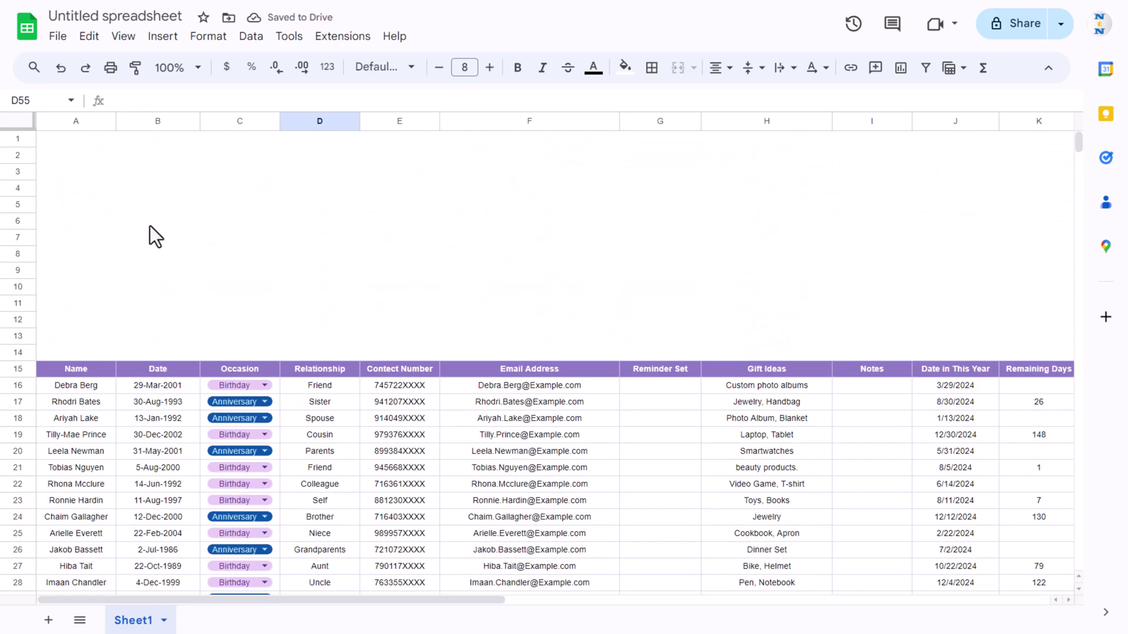
# Merge A1:K3 and enter the title 'Birthday and Anniversary Tracker in Google Sheets'
pyautogui.moveTo(46, 142); pyautogui.dragTo(886, 174)
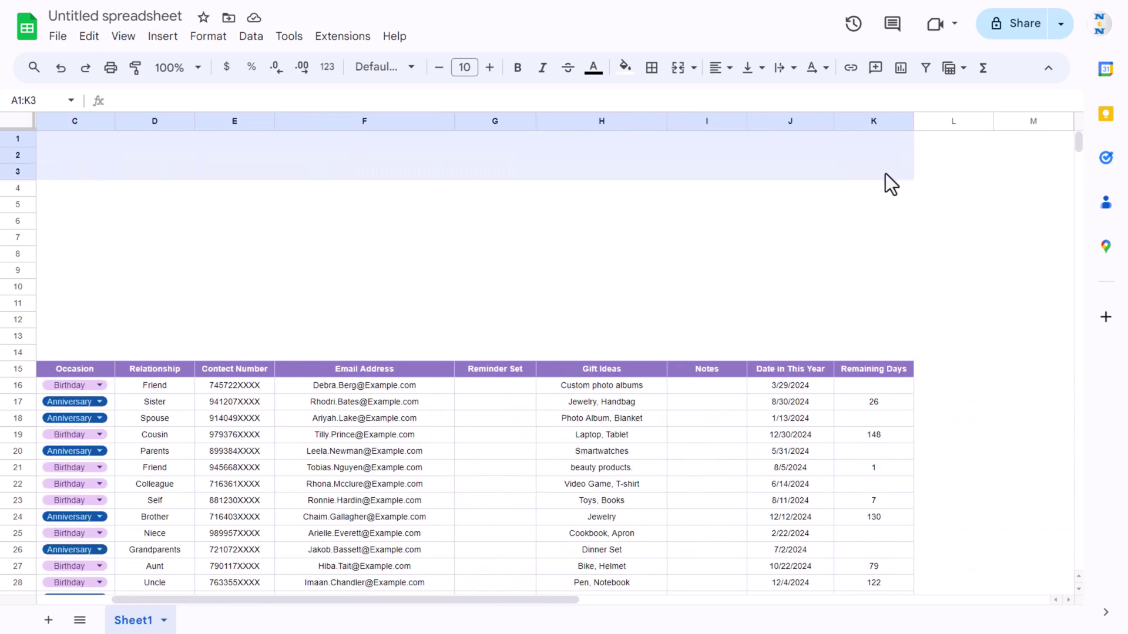
pyautogui.click(679, 71)
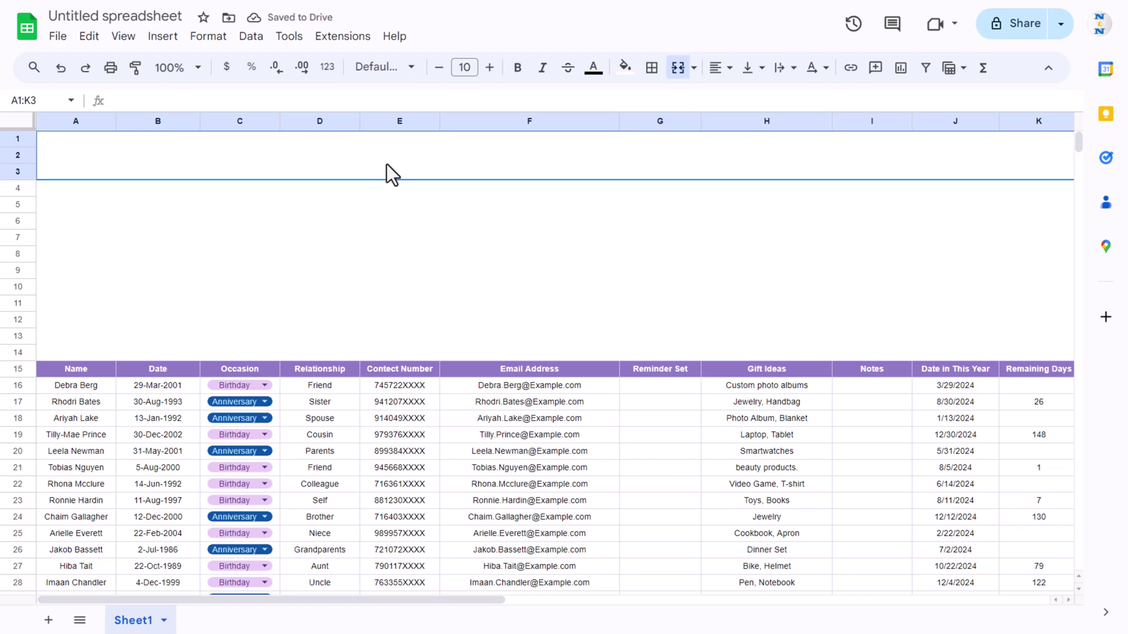
pyautogui.write('Birthday and Anniversary Tracker in Google Sheets')
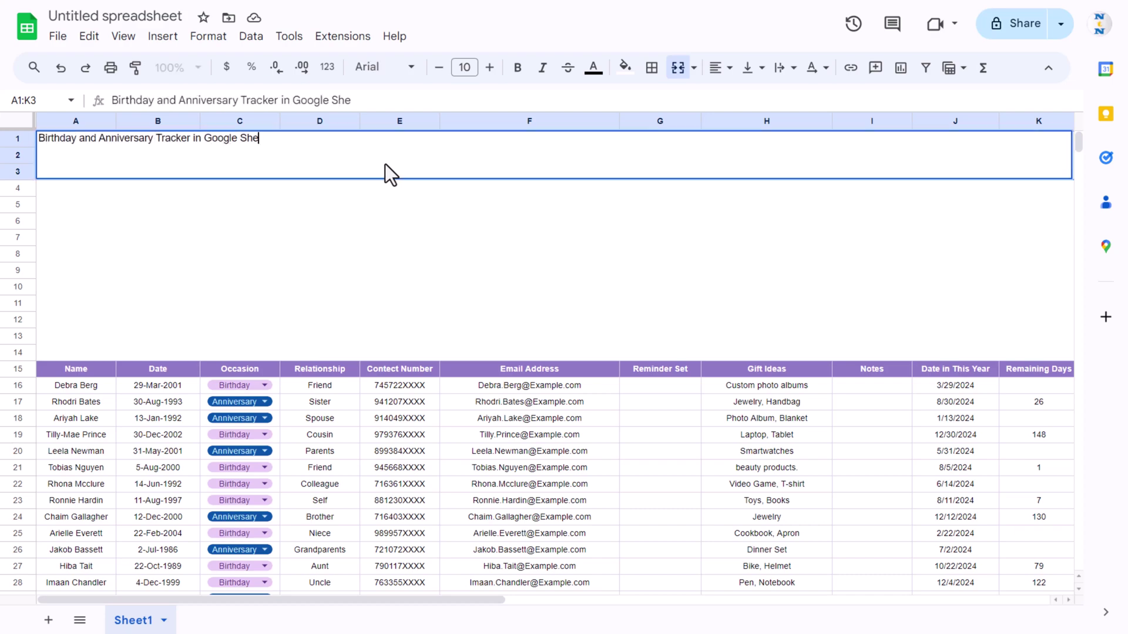
pyautogui.press('Return')
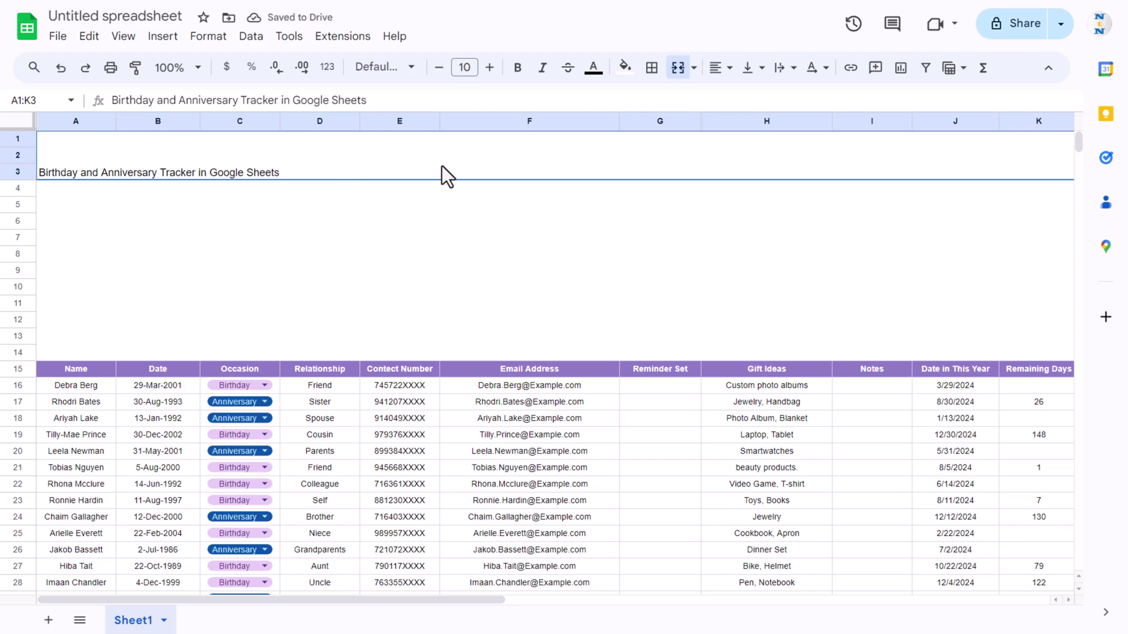
# Center the title both horizontally and vertically
pyautogui.click(724, 68)
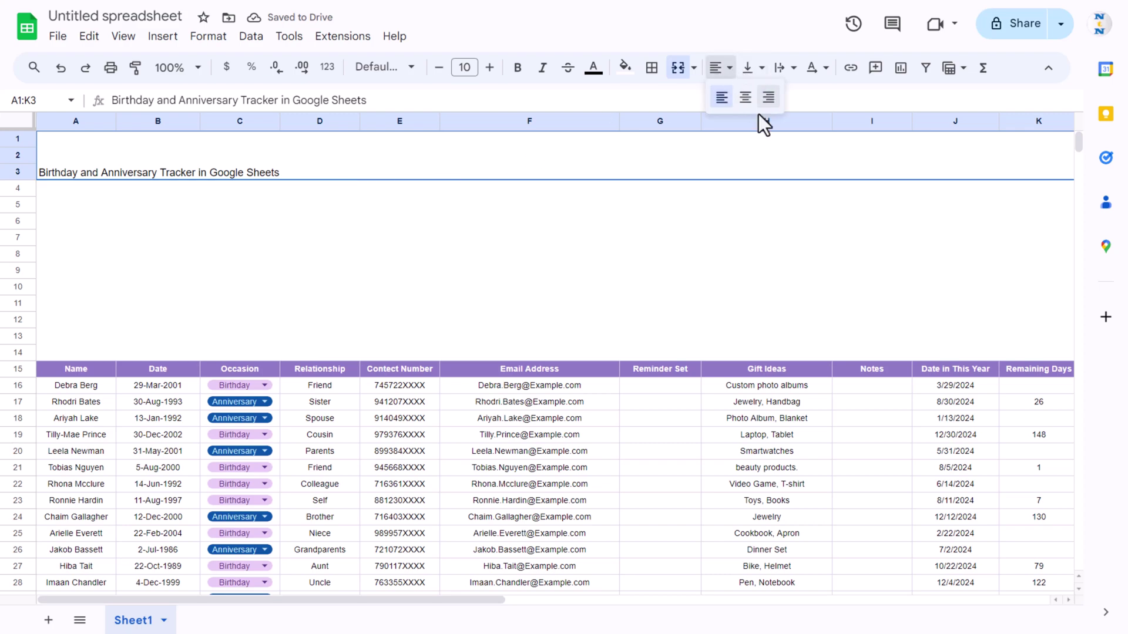
pyautogui.click(745, 97)
pyautogui.click(748, 68)
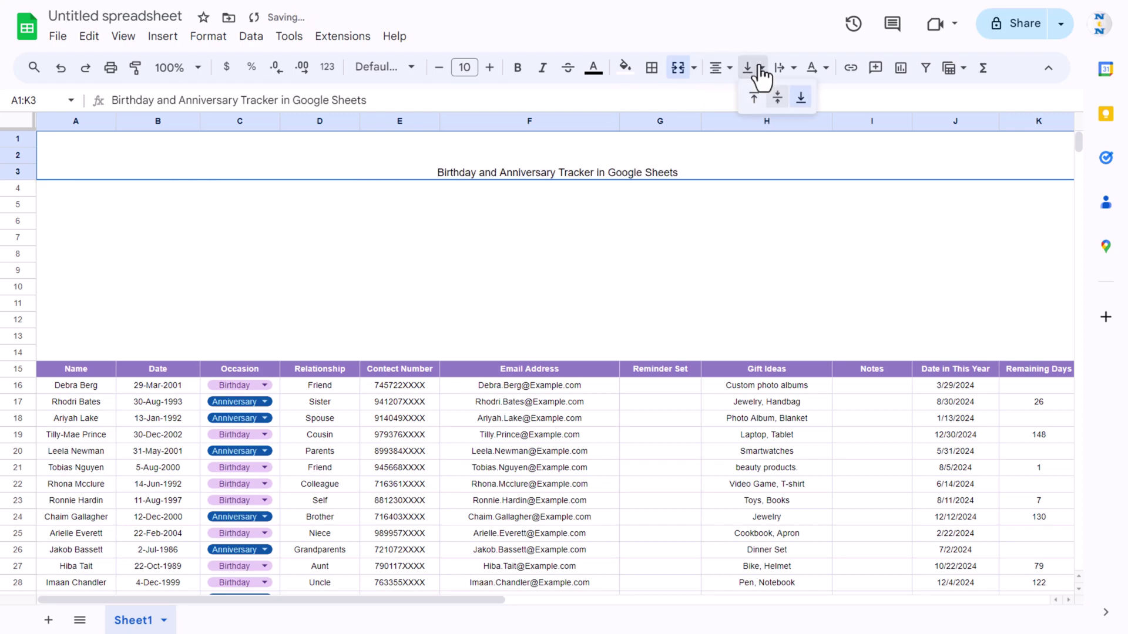
pyautogui.click(773, 97)
# Set the title font to Verdana at size 35
pyautogui.click(408, 72)
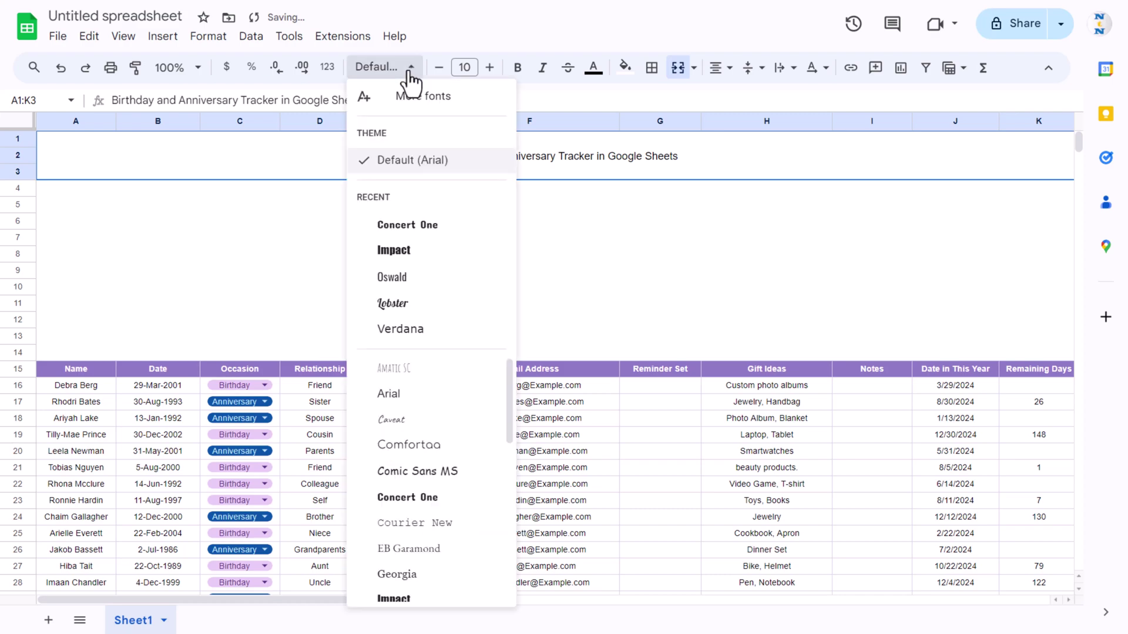
pyautogui.click(407, 327)
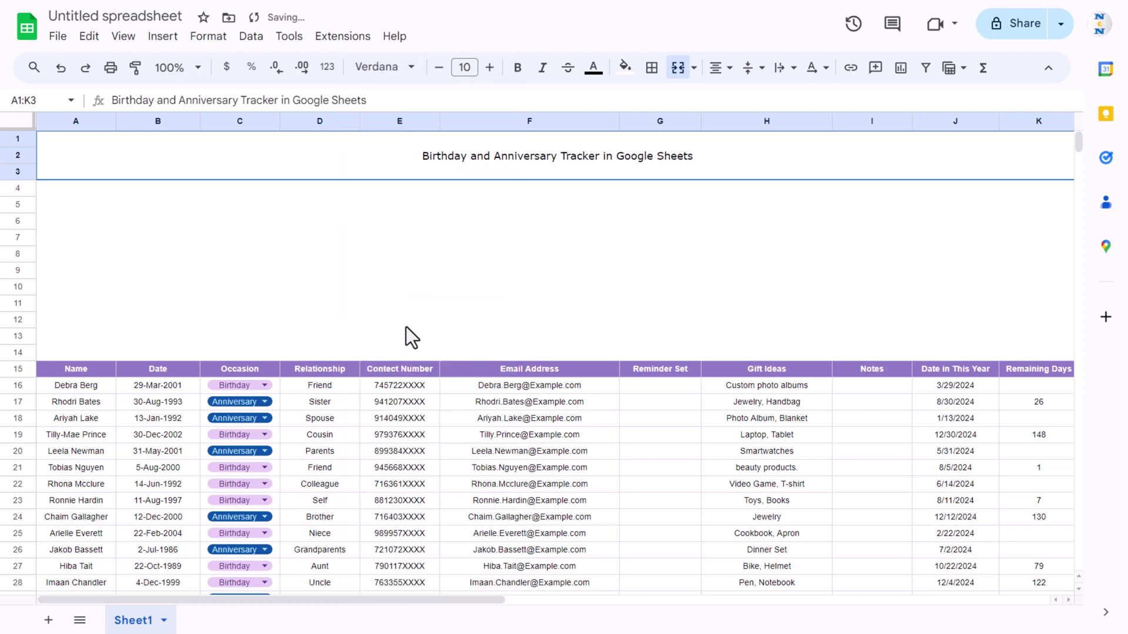
pyautogui.click(471, 68)
pyautogui.write('35')
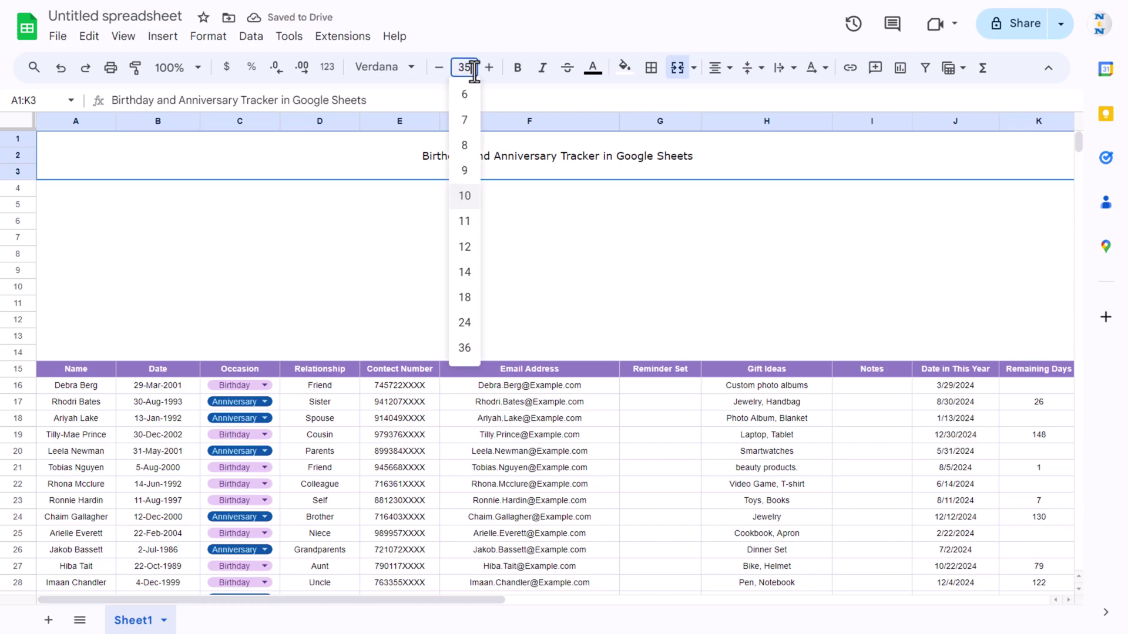
pyautogui.press('Return')
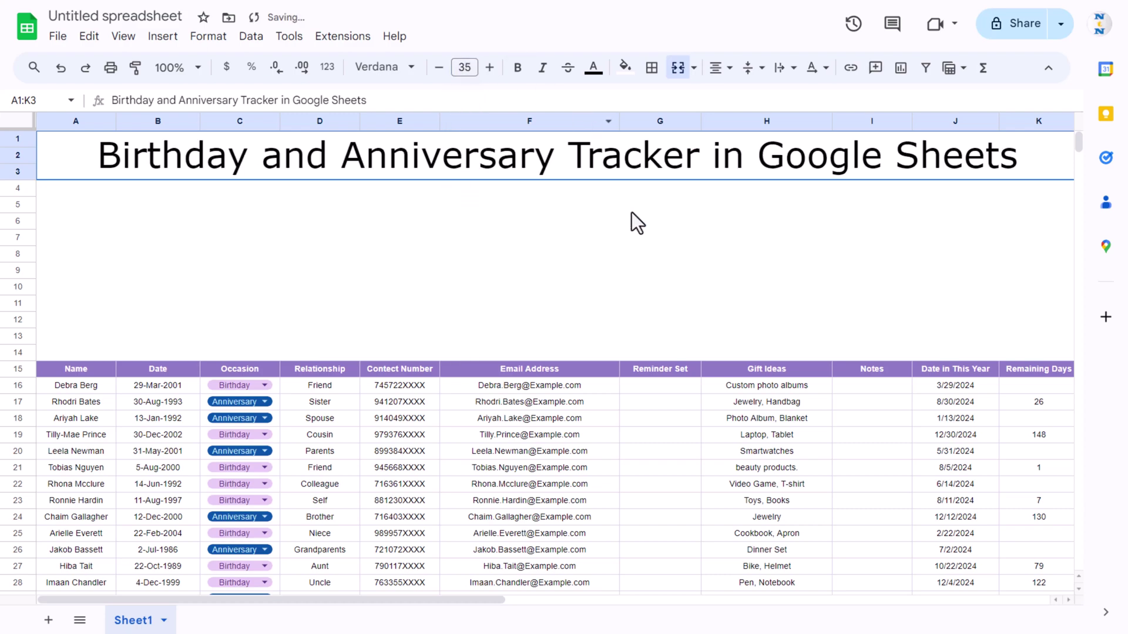
# Fill the title banner dark blue and make its text white
pyautogui.click(627, 69)
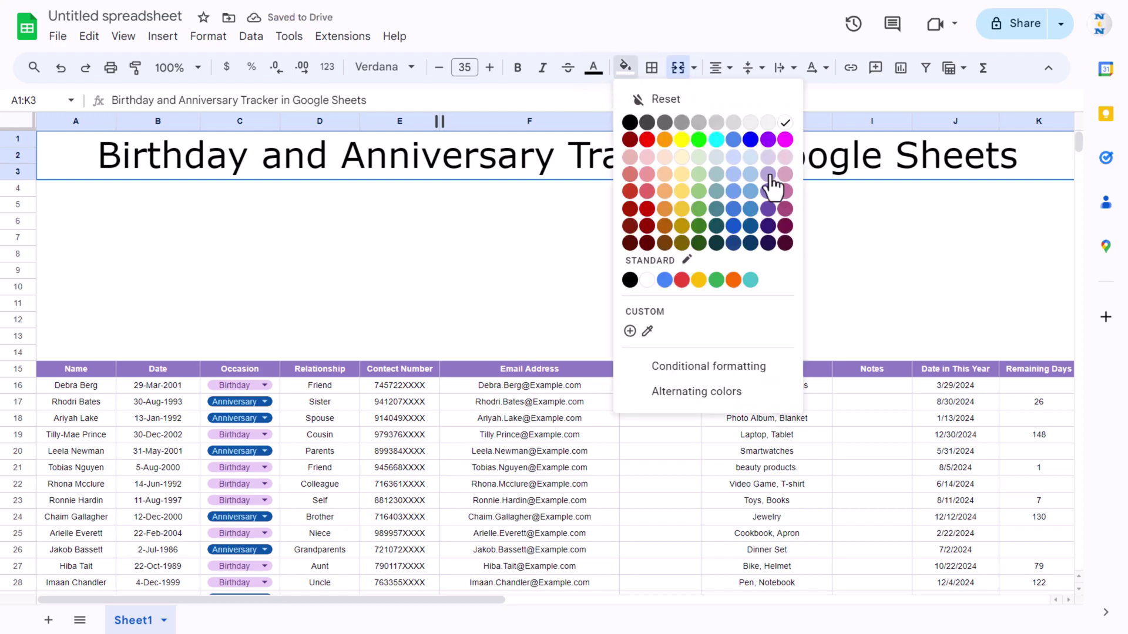
pyautogui.click(751, 226)
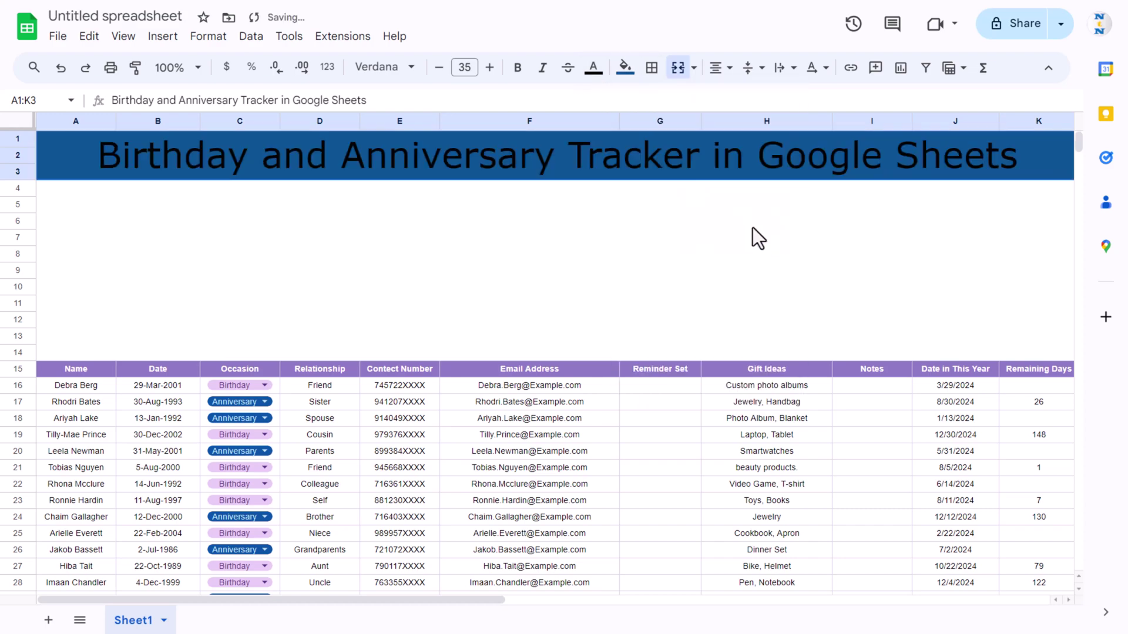
pyautogui.click(595, 68)
pyautogui.click(753, 124)
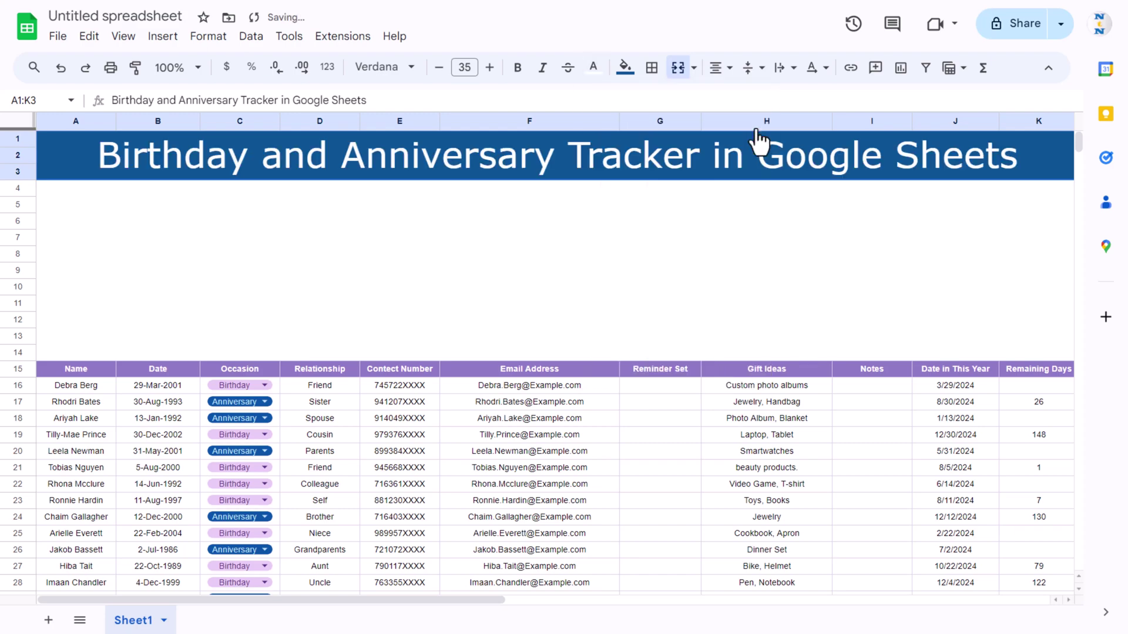
pyautogui.click(404, 236)
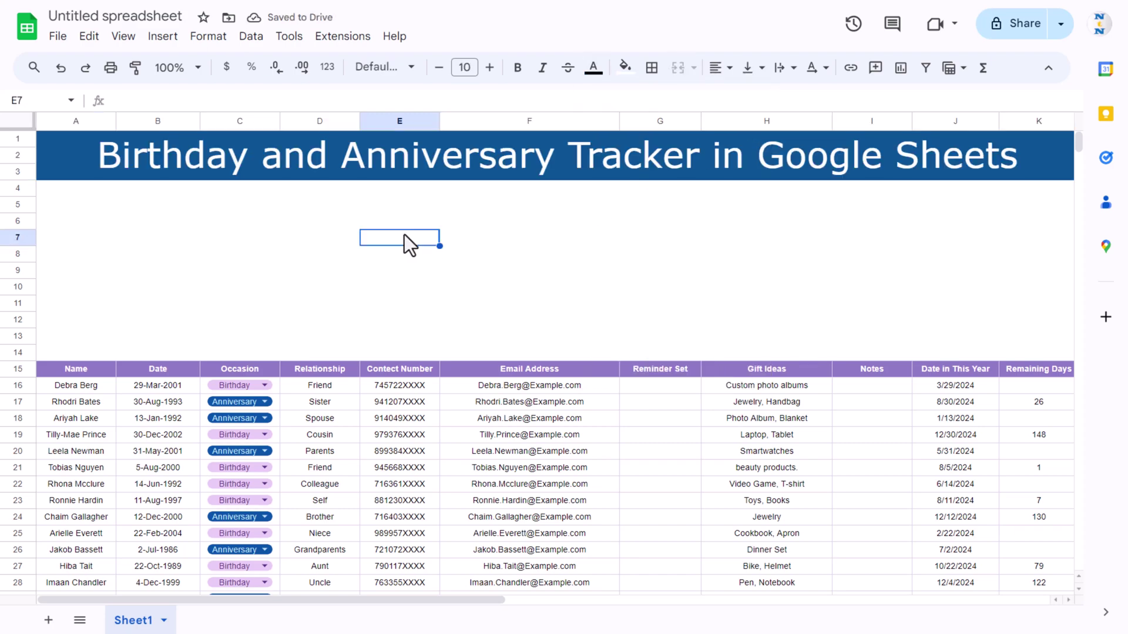
# Rename Sheet1 to Data and add a new sheet named Support
pyautogui.doubleClick(134, 623)
pyautogui.write('Data')
pyautogui.press('Return')
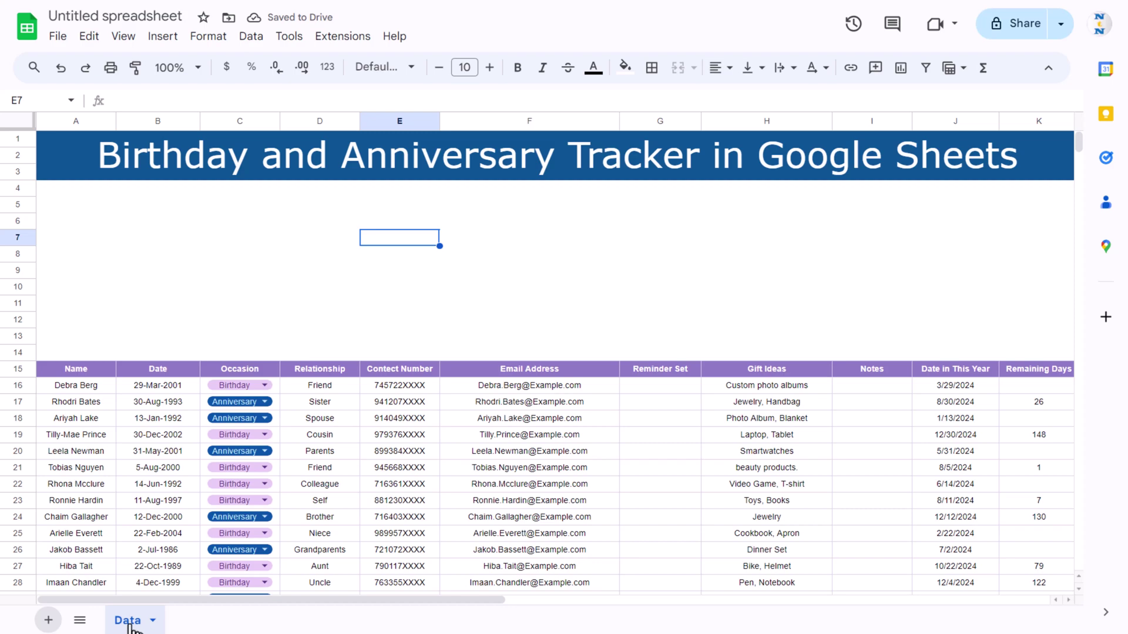
pyautogui.click(49, 620)
pyautogui.doubleClick(195, 621)
pyautogui.write('Supp')
pyautogui.press('BackSpace')
pyautogui.write('port')
pyautogui.press('Return')
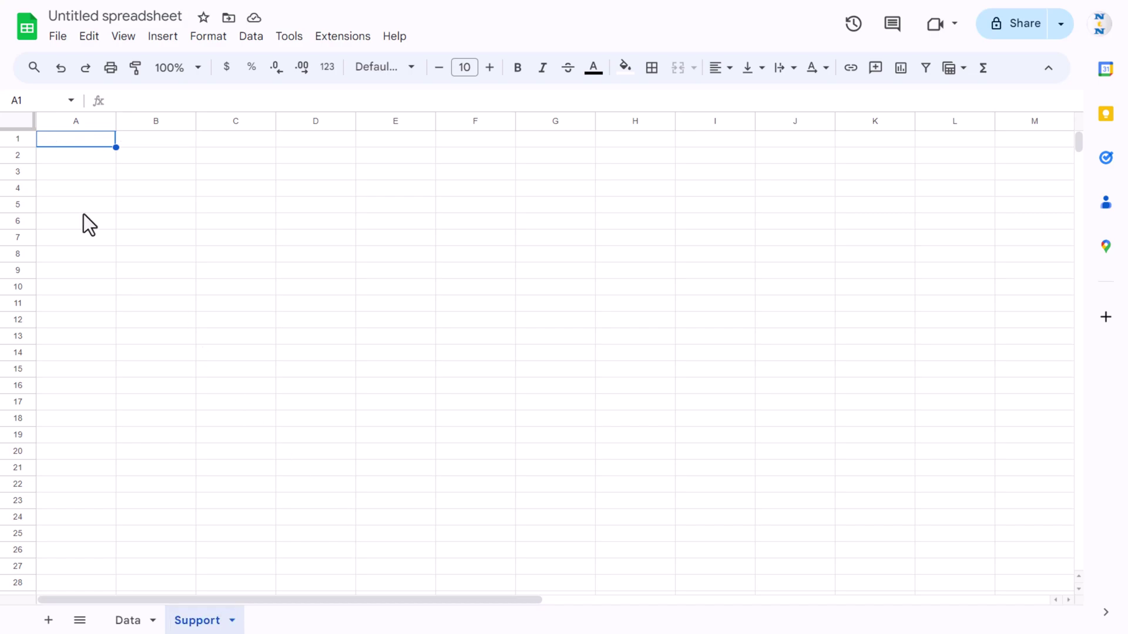
# Enter 'Total Occassion in This Year' in B5, widening column B, plus Birthday and Anniversary in B7:B8
pyautogui.click(141, 206)
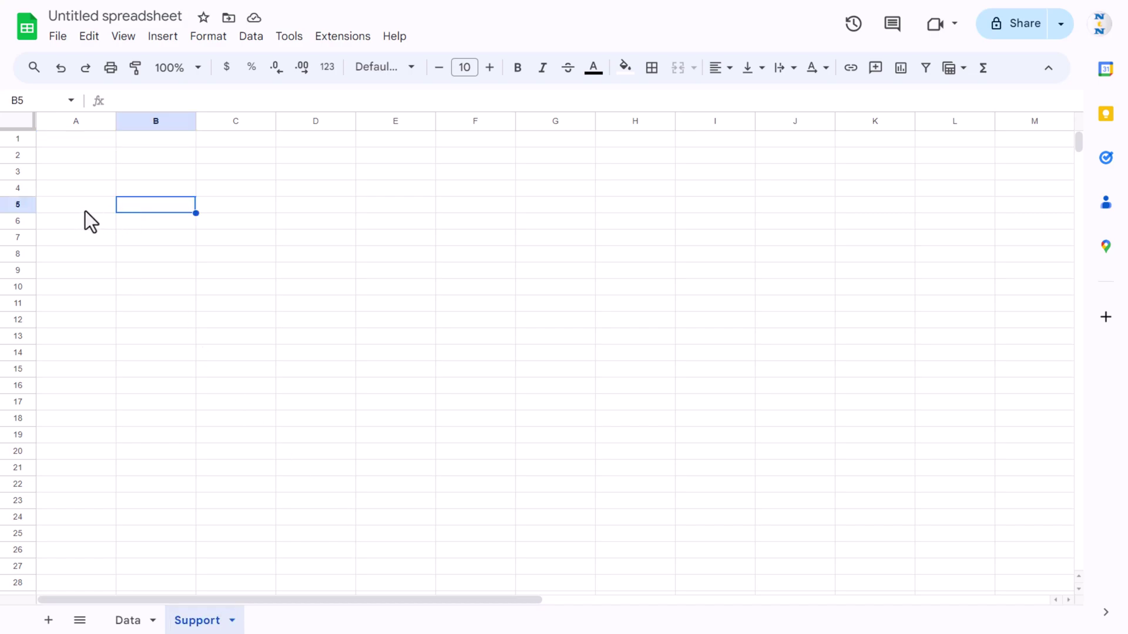
pyautogui.write('Total Occassion in This Year')
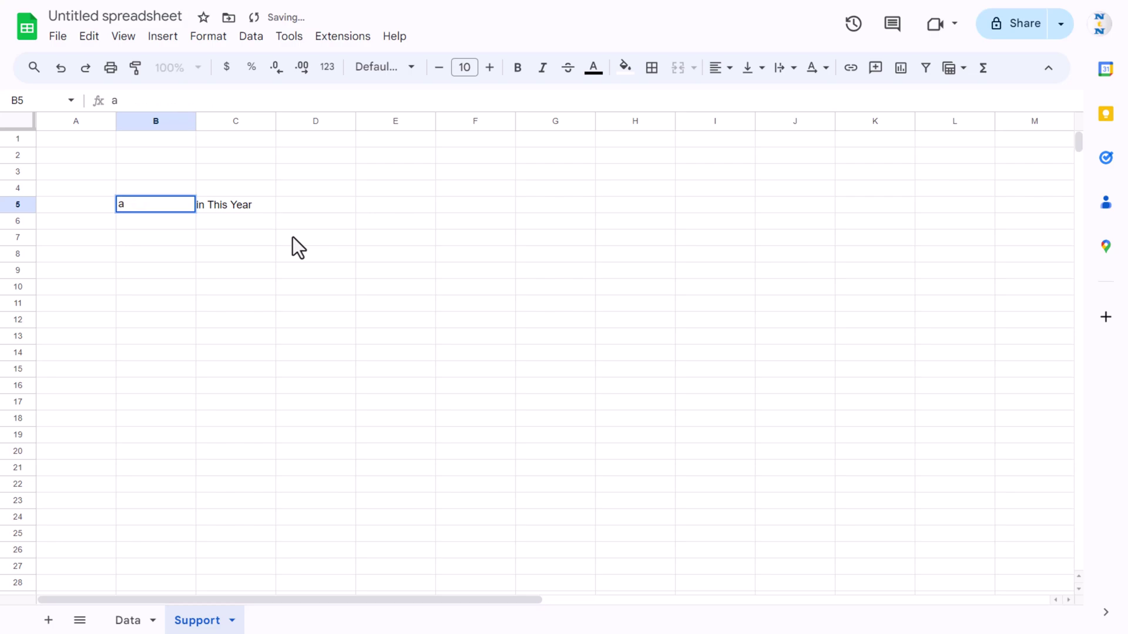
pyautogui.doubleClick(196, 120)
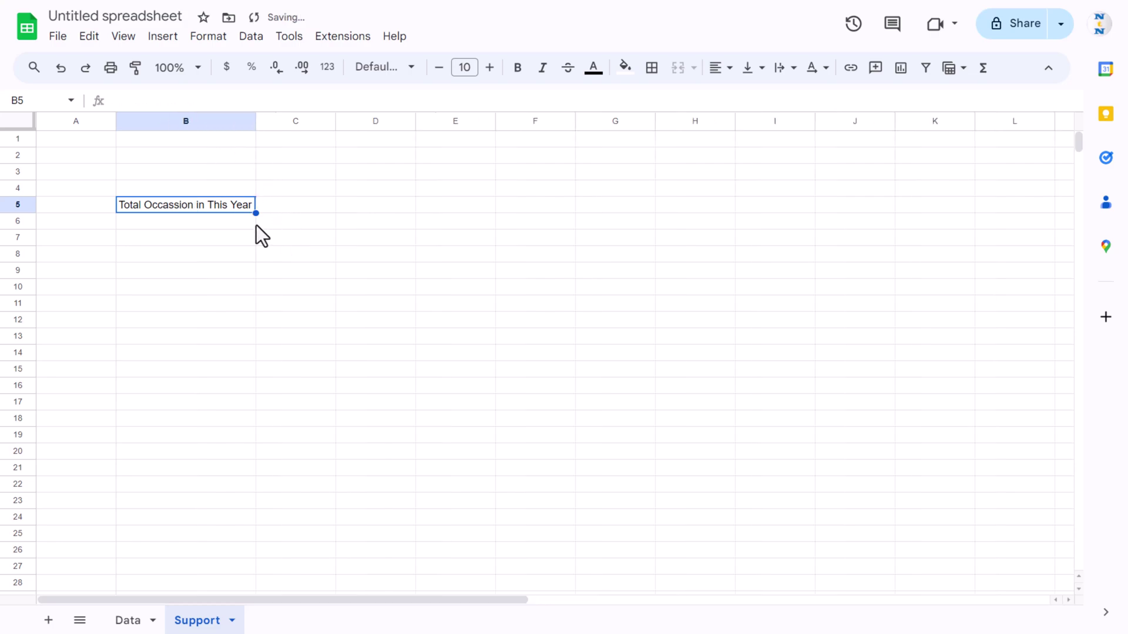
pyautogui.click(209, 239)
pyautogui.write('Birthday')
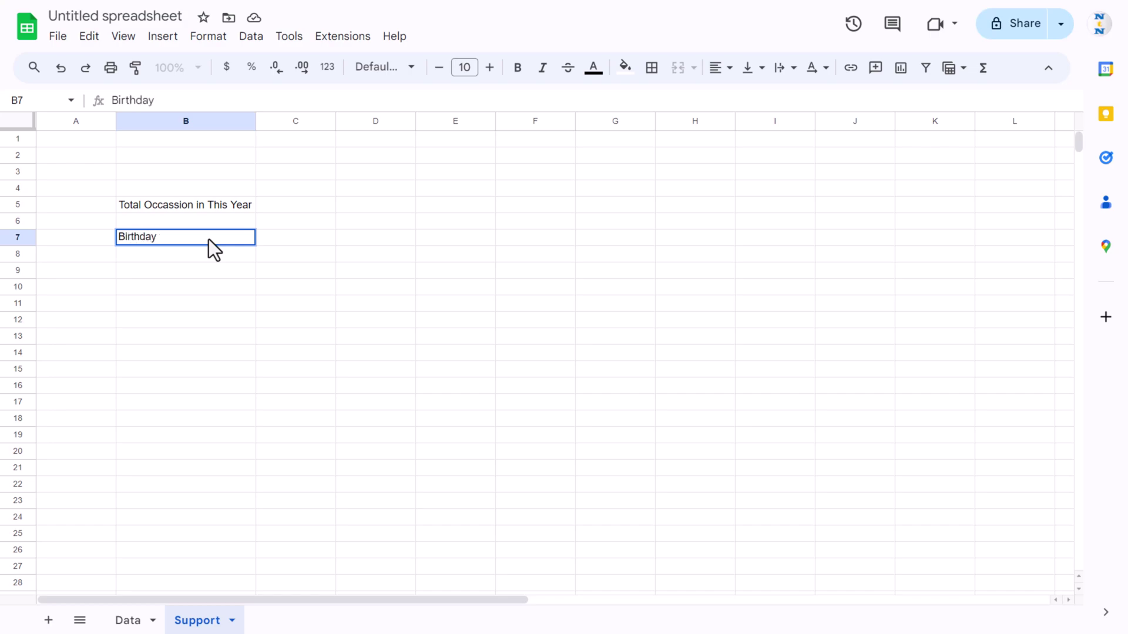
pyautogui.press('Return')
pyautogui.write('Anniversary')
pyautogui.press('Return')
pyautogui.press('Up')
pyautogui.press('Up')
pyautogui.press('Right')
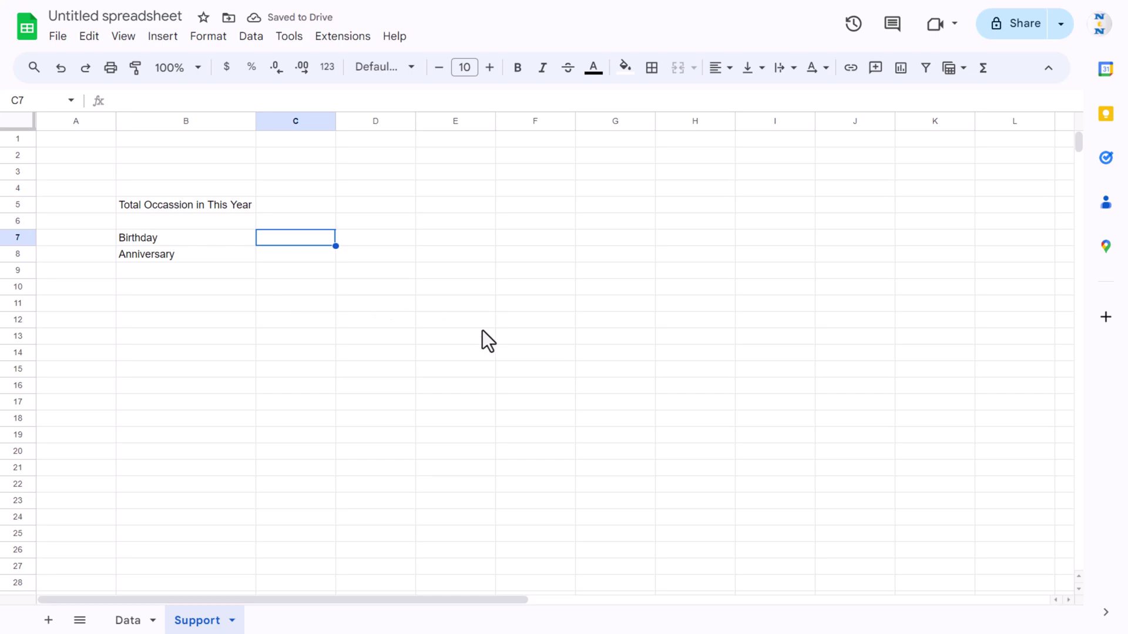
# Start a COUNTIFS formula in C7 referencing Data!C16, then cancel it
pyautogui.write('=cou')
pyautogui.press('Down')
pyautogui.press('Down')
pyautogui.press('Down')
pyautogui.press('Down')
pyautogui.press('Down')
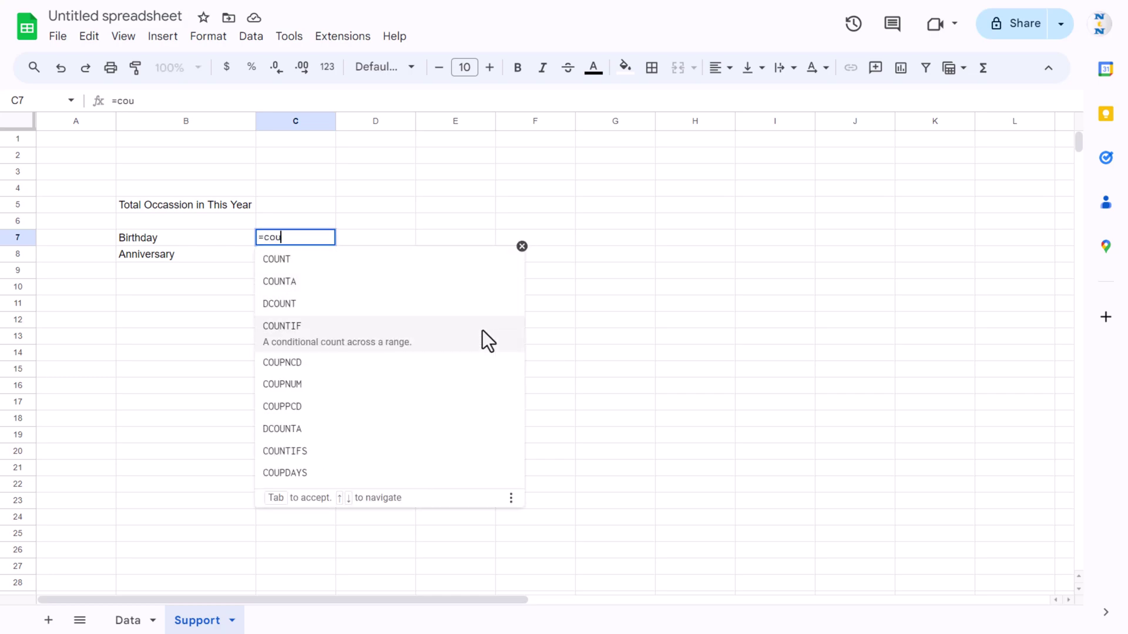
pyautogui.press('Down')
pyautogui.press('Down')
pyautogui.press('Tab')
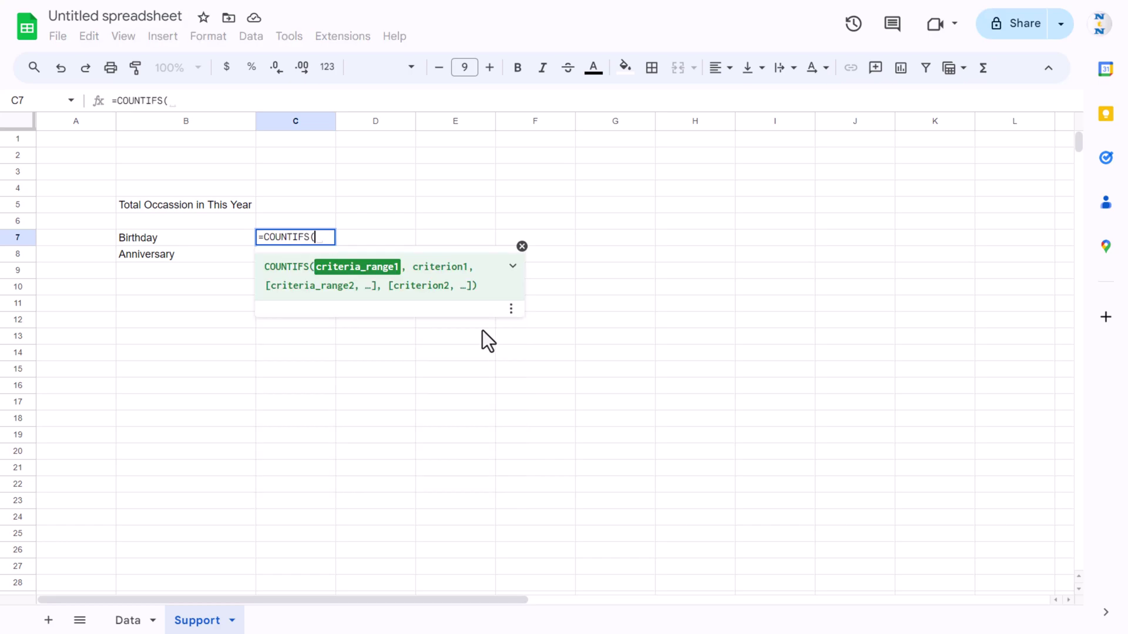
pyautogui.click(132, 626)
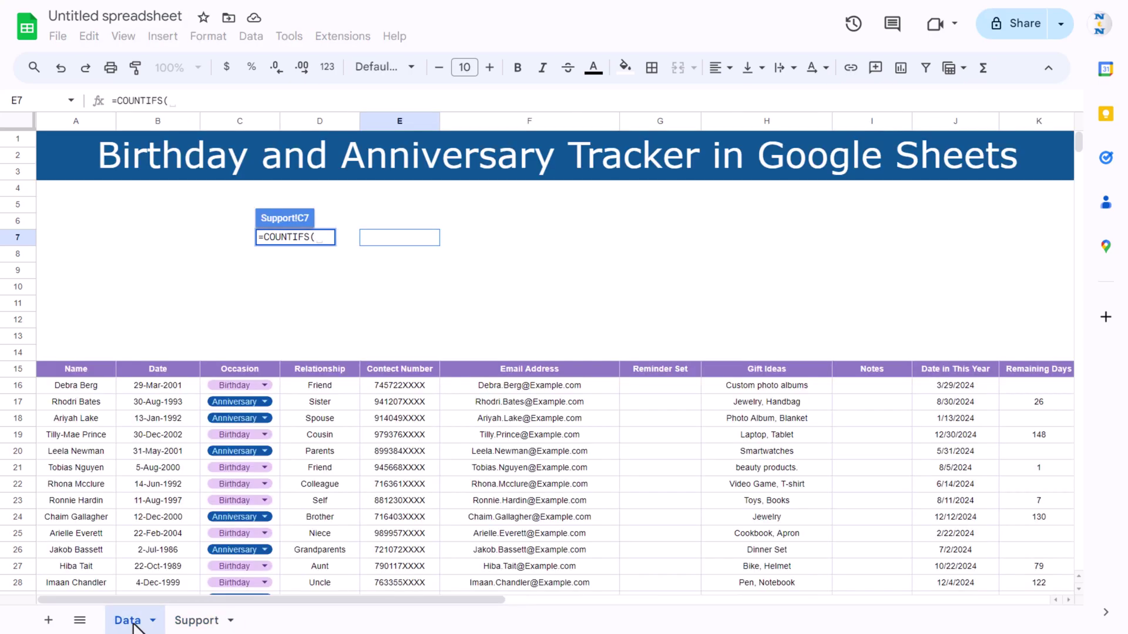
pyautogui.click(207, 387)
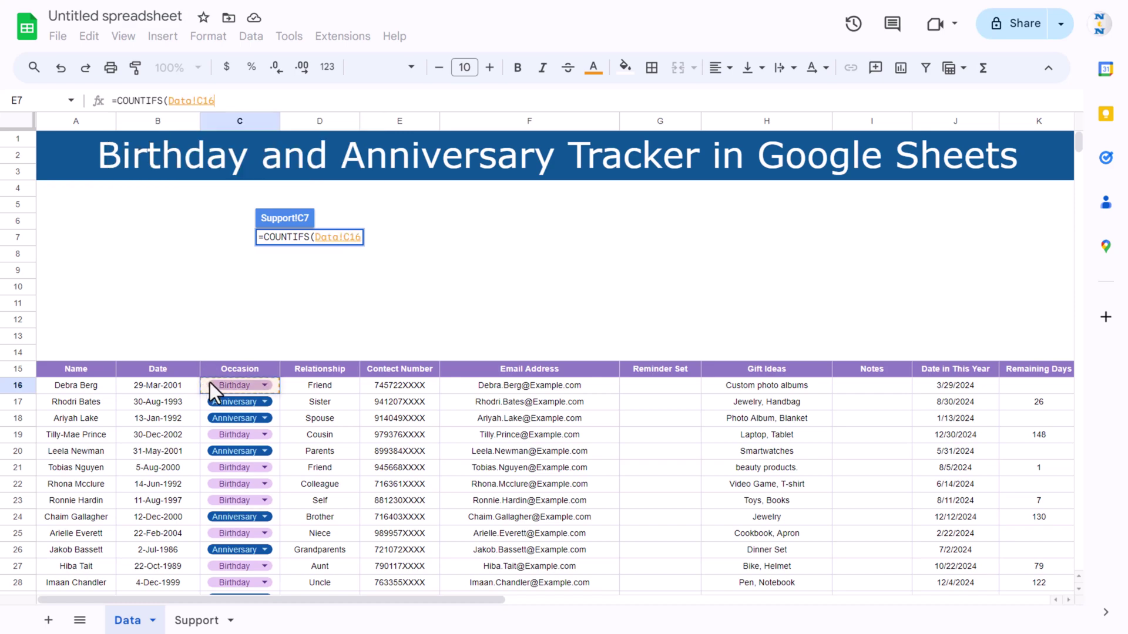
pyautogui.moveTo(456, 393)
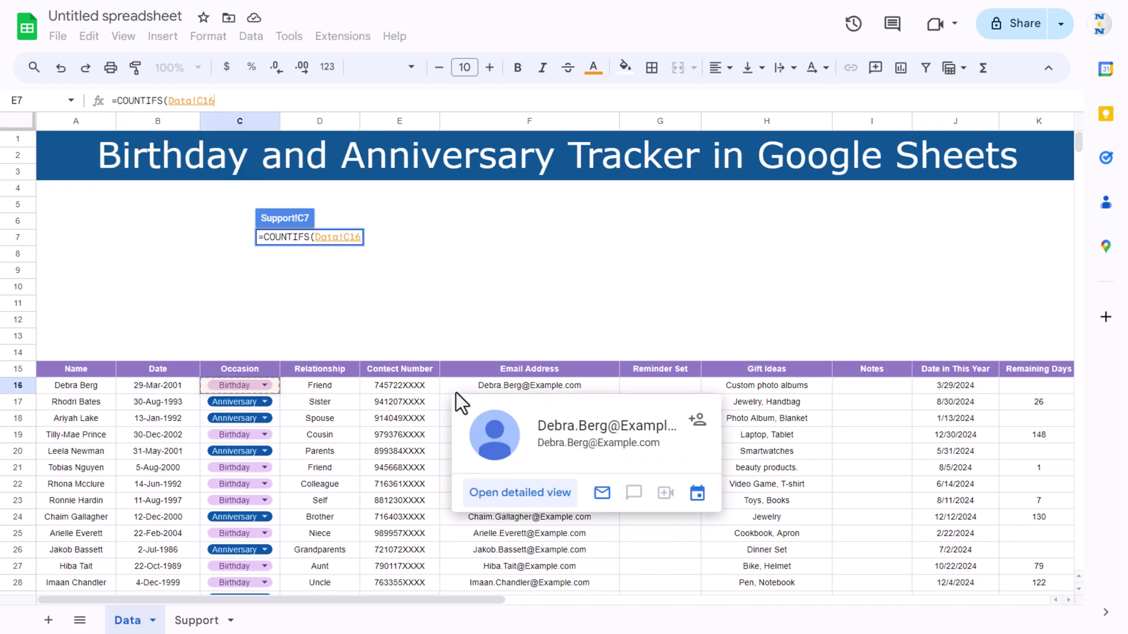
pyautogui.press('Escape')
# Begin a COUNTIFS in C7 over the absolute range Data!$C$16:$C$1000
pyautogui.write('=cou')
pyautogui.press('Down')
pyautogui.press('Down')
pyautogui.press('Down')
pyautogui.press('Down')
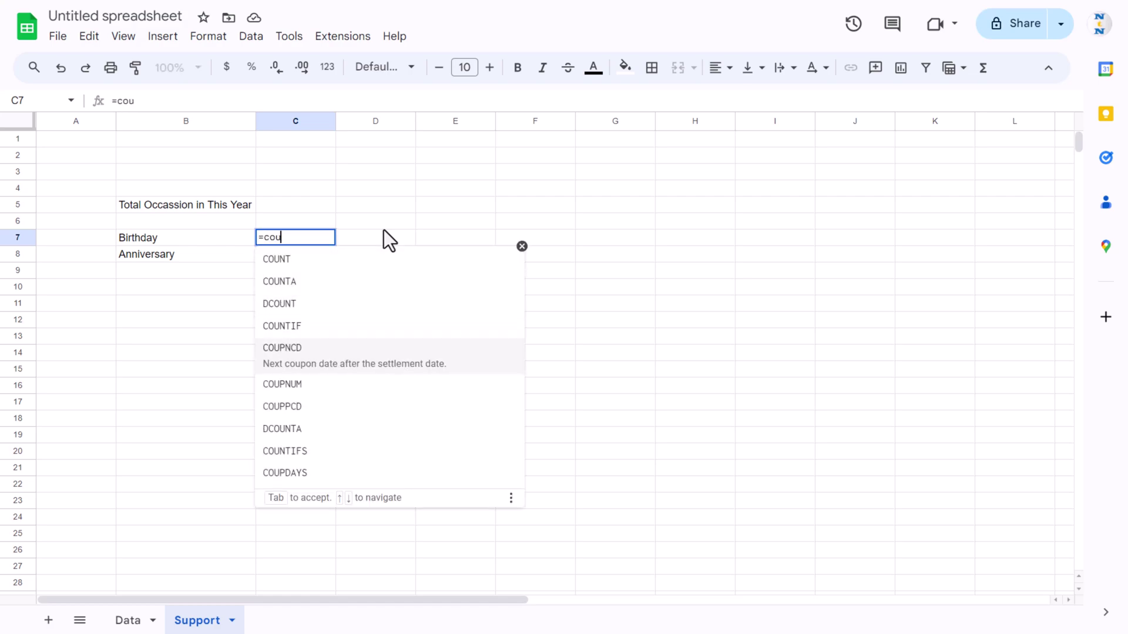
pyautogui.press('Down')
pyautogui.press('Down')
pyautogui.press('Down')
pyautogui.press('Down')
pyautogui.press('Tab')
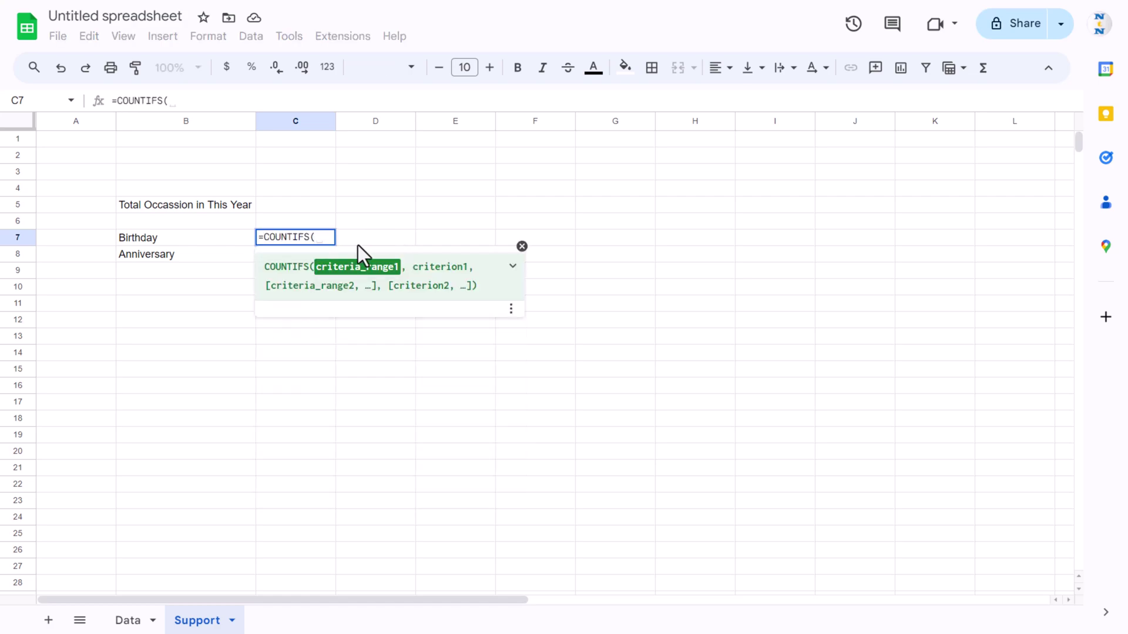
pyautogui.click(132, 620)
pyautogui.moveTo(273, 386); pyautogui.dragTo(282, 587)
pyautogui.click(258, 99)
pyautogui.press('BackSpace')
pyautogui.write('000')
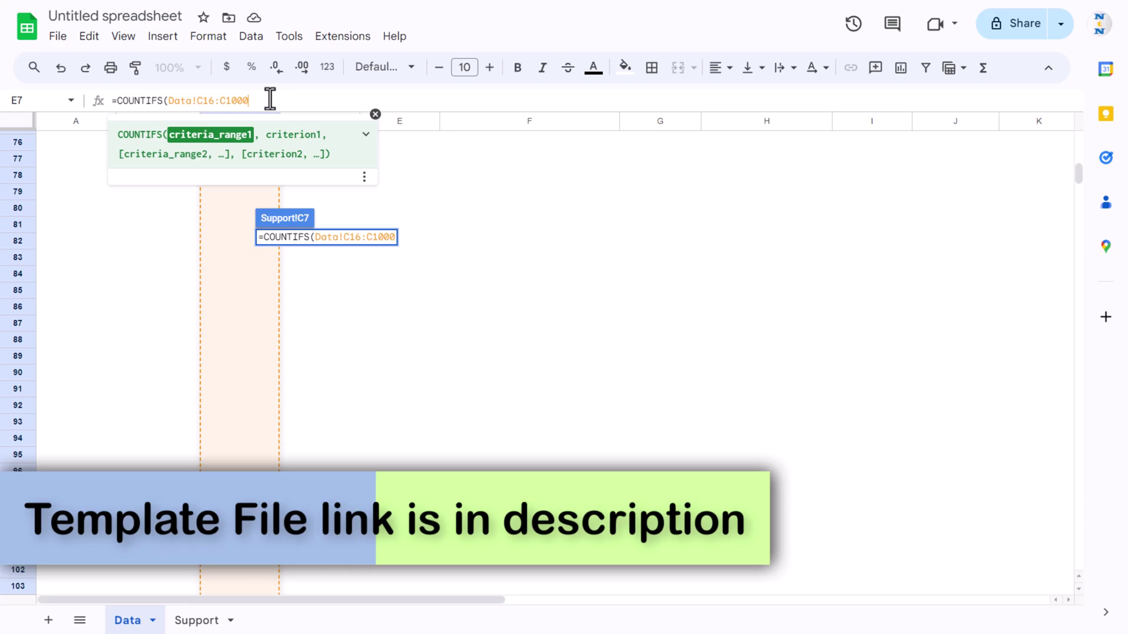
pyautogui.press('F4')
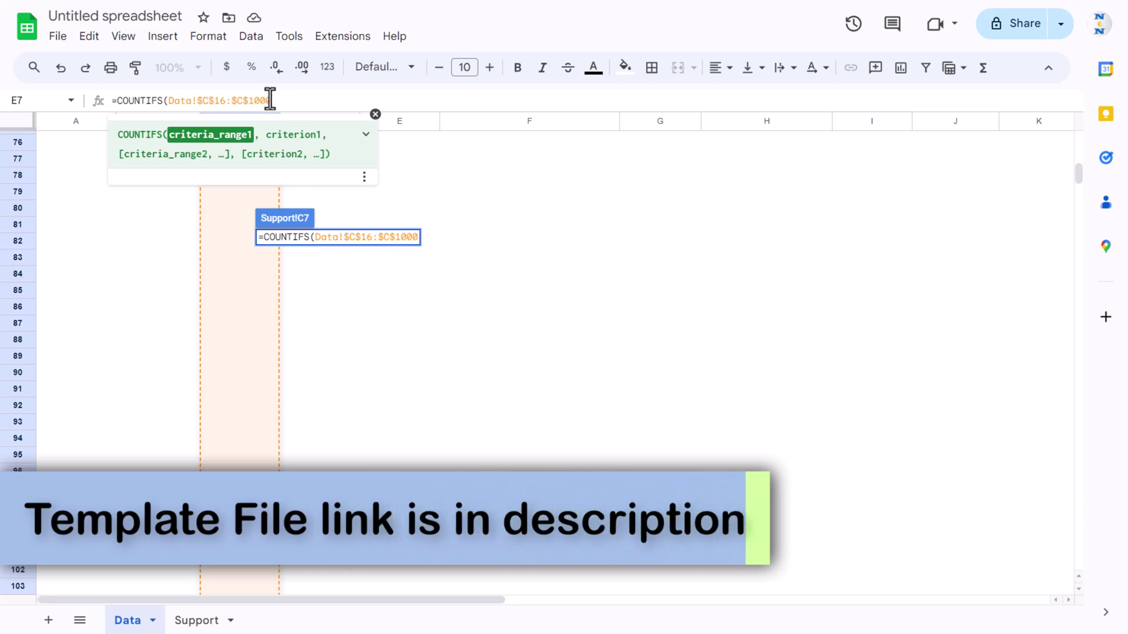
pyautogui.write(',')
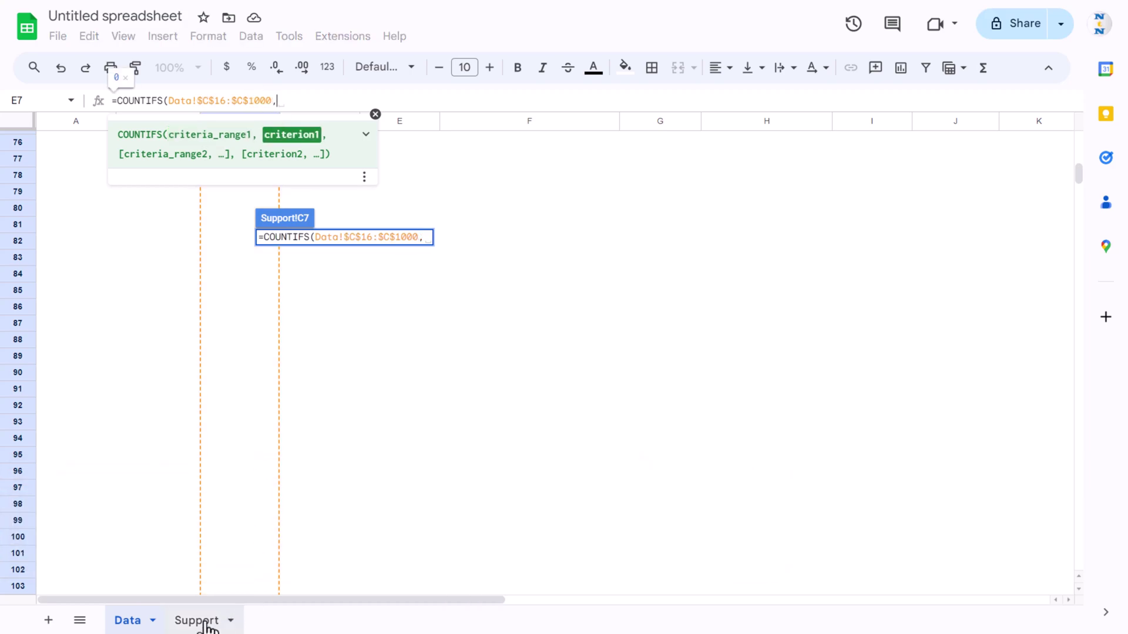
# Finish it with B7 as the criterion and accept the suggested Anniversary count in C8
pyautogui.click(197, 621)
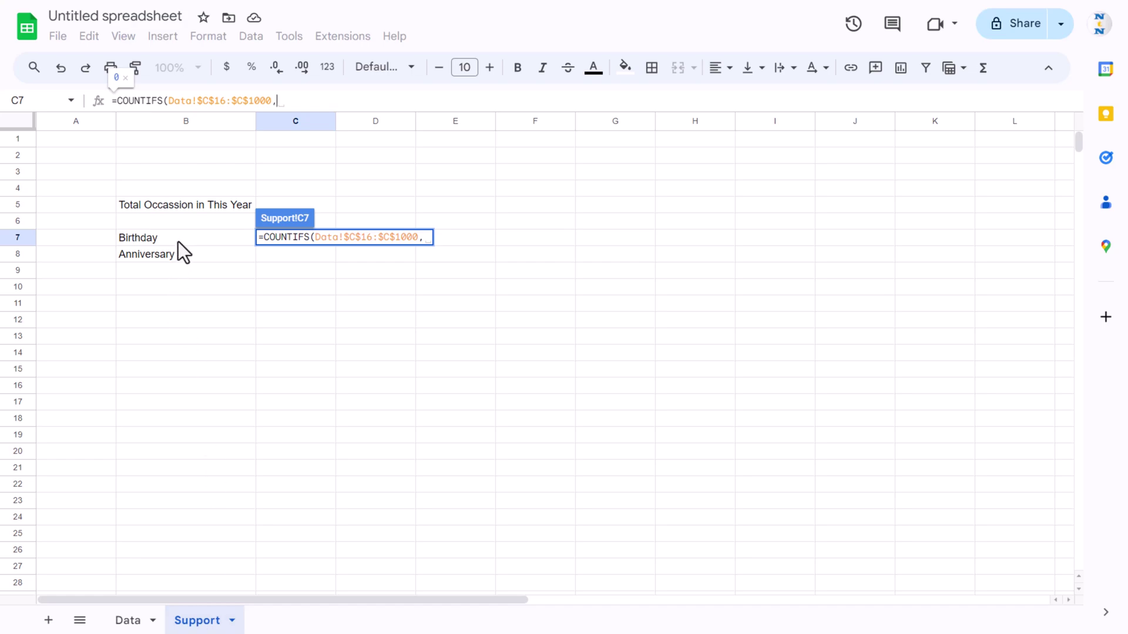
pyautogui.click(178, 241)
pyautogui.click(294, 102)
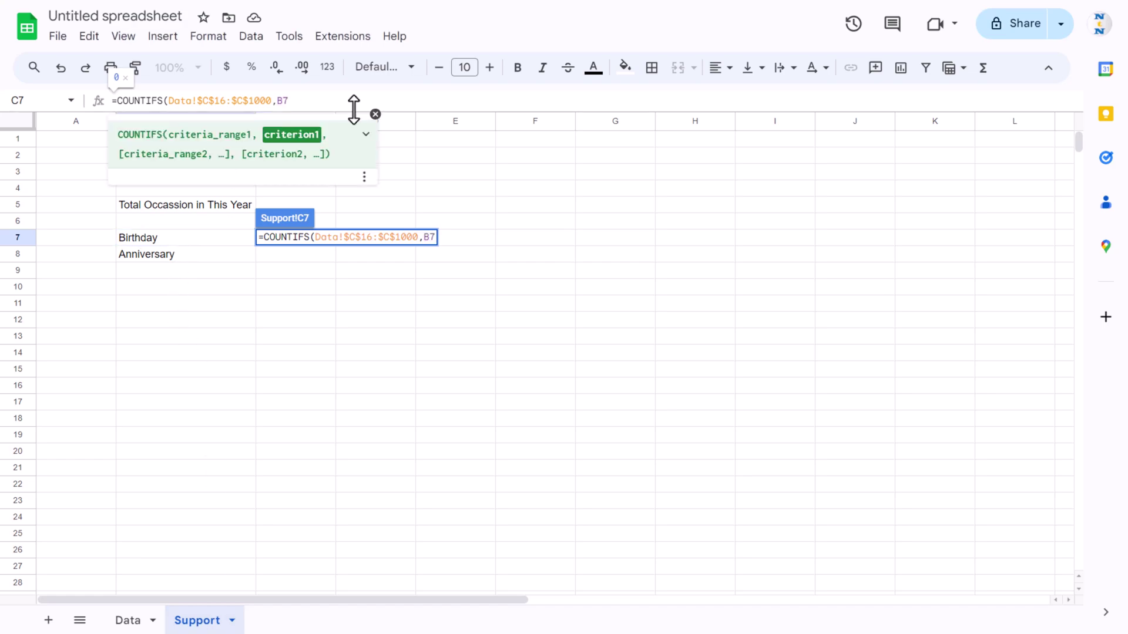
pyautogui.write(')')
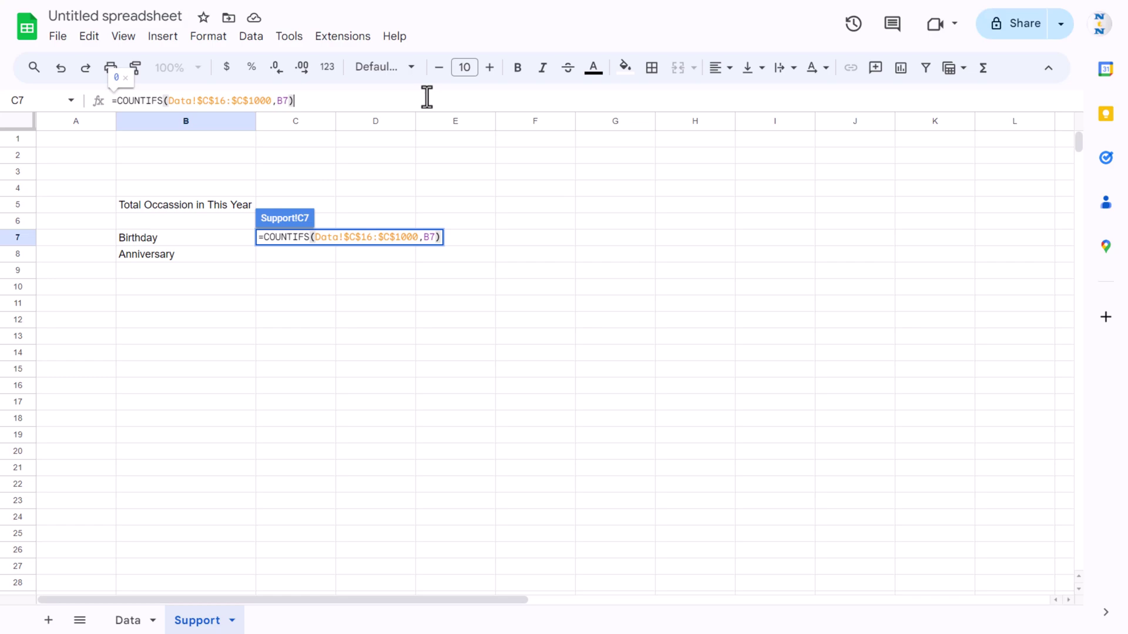
pyautogui.press('Return')
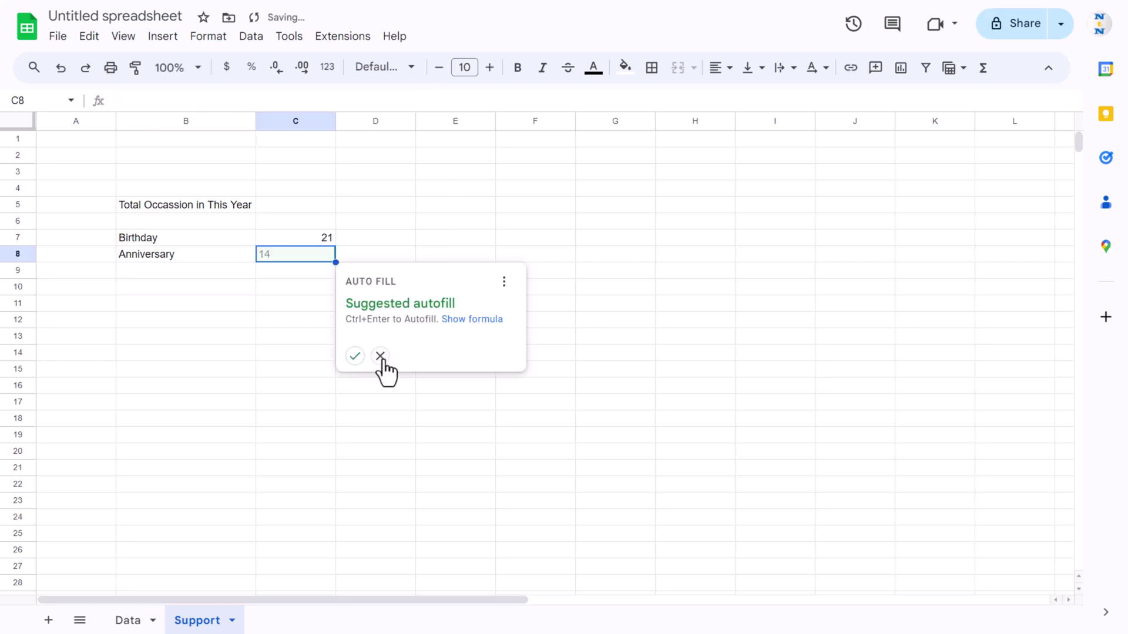
pyautogui.click(354, 357)
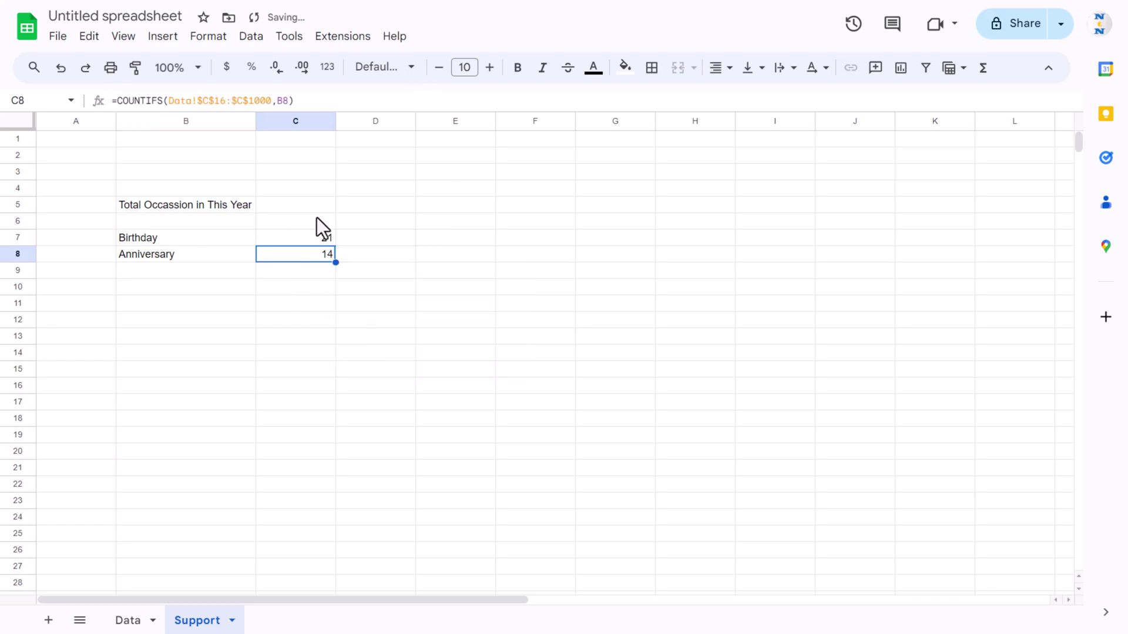
# Total the counts in C5 with =SUM(C7:C8), giving 35
pyautogui.click(306, 204)
pyautogui.write('=sum')
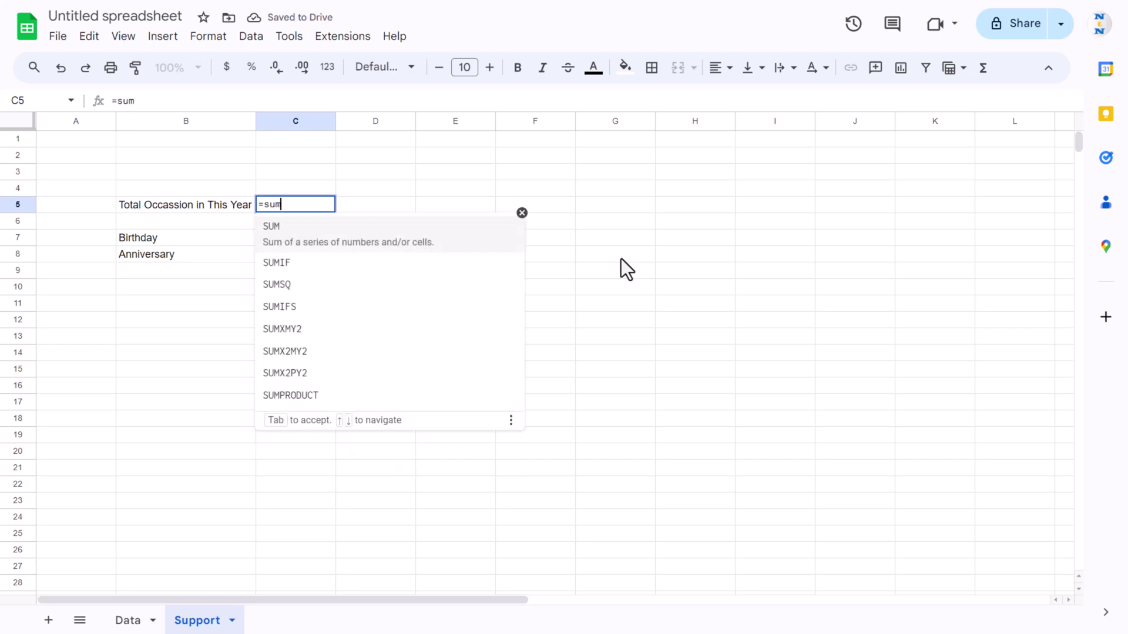
pyautogui.press('Tab')
pyautogui.press('Down')
pyautogui.press('Down')
pyautogui.hotkey('shift', 'Down')
pyautogui.press('Return')
# Select and copy the summary block B5:C8
pyautogui.press('Up')
pyautogui.press('Left')
pyautogui.hotkey('shift', 'Right')
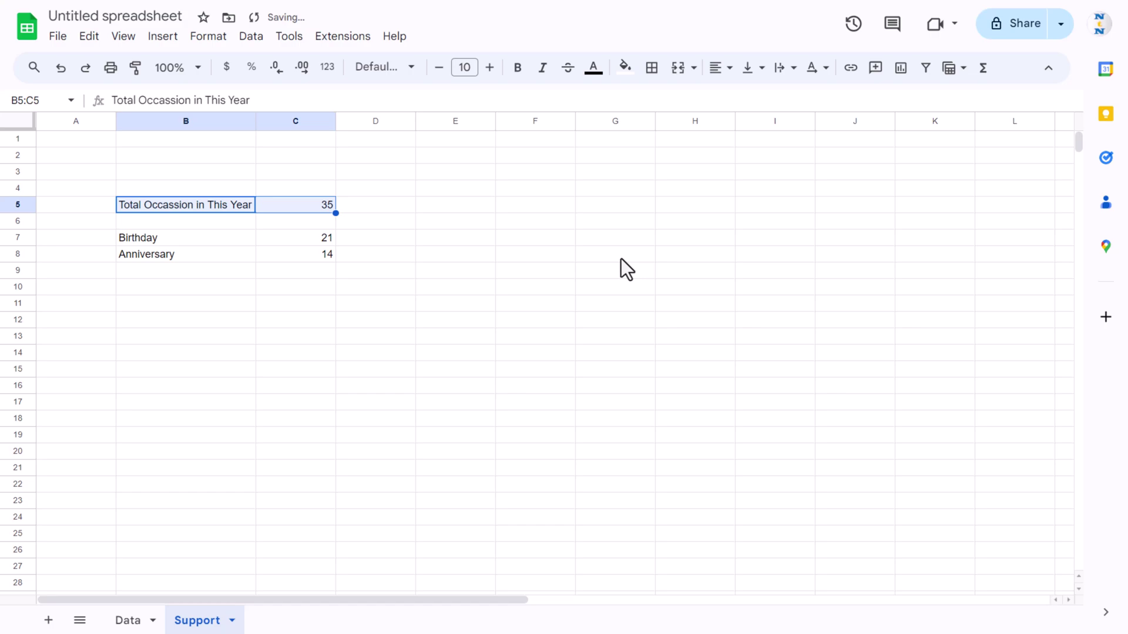
pyautogui.hotkey('shift', 'Down')
pyautogui.hotkey('shift', 'Down')
pyautogui.hotkey('shift', 'Down')
pyautogui.press('Right')
pyautogui.press('Right')
pyautogui.press('Right')
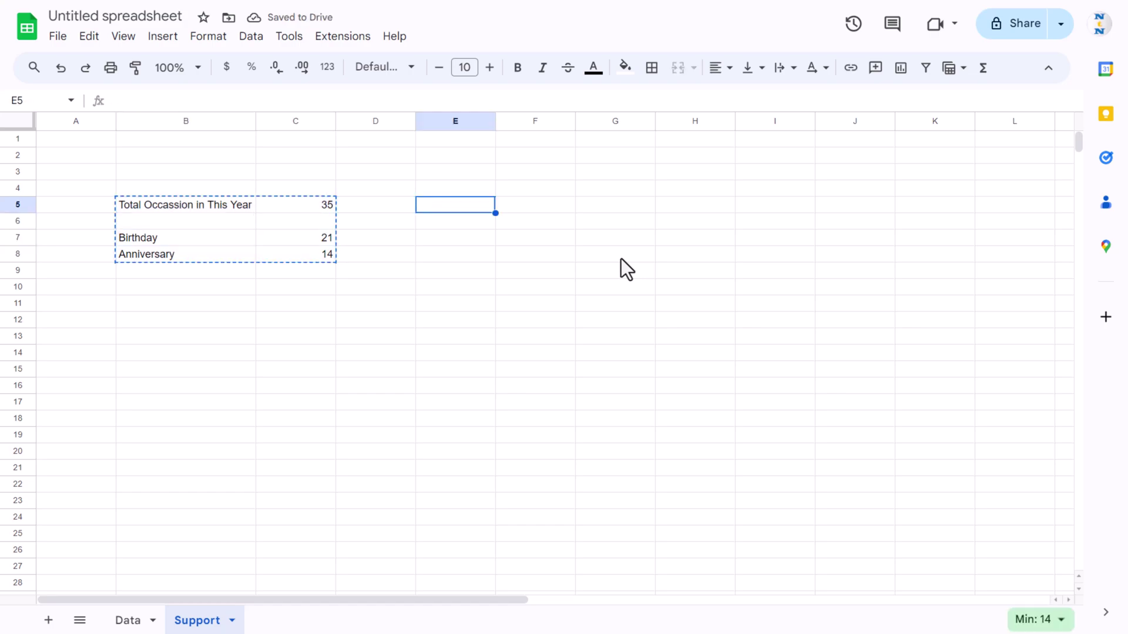
# Paste the copied count block into E5:F8 and autofit column E
pyautogui.hotkey('ctrl', 'v')
pyautogui.press('Right')
pyautogui.press('Left')
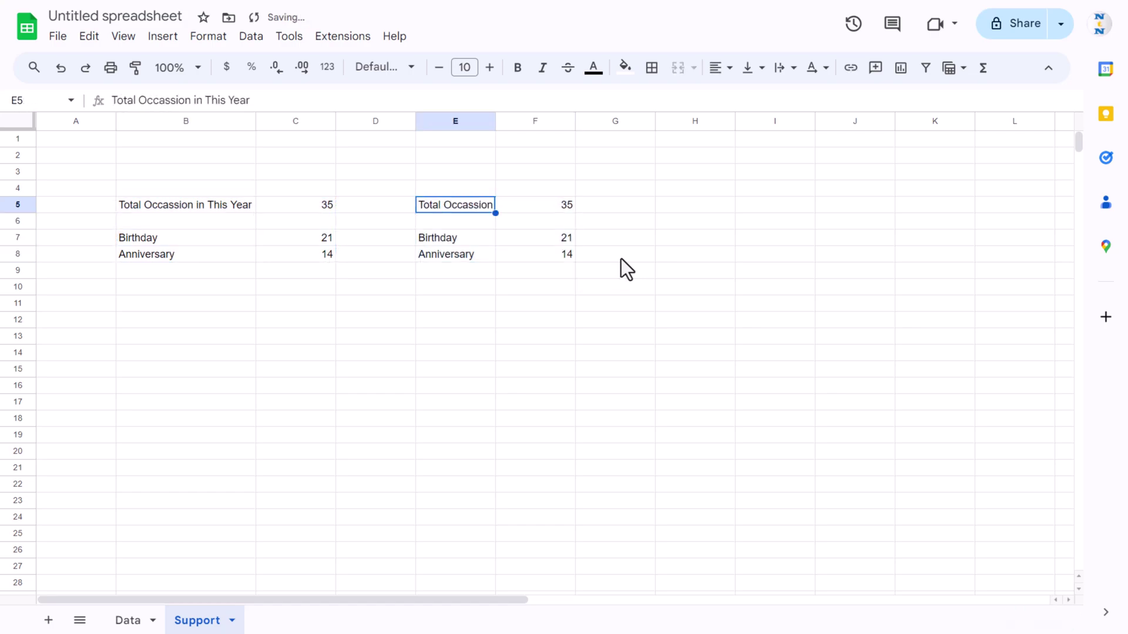
pyautogui.moveTo(495, 118); pyautogui.dragTo(495, 118)
pyautogui.doubleClick(495, 119)
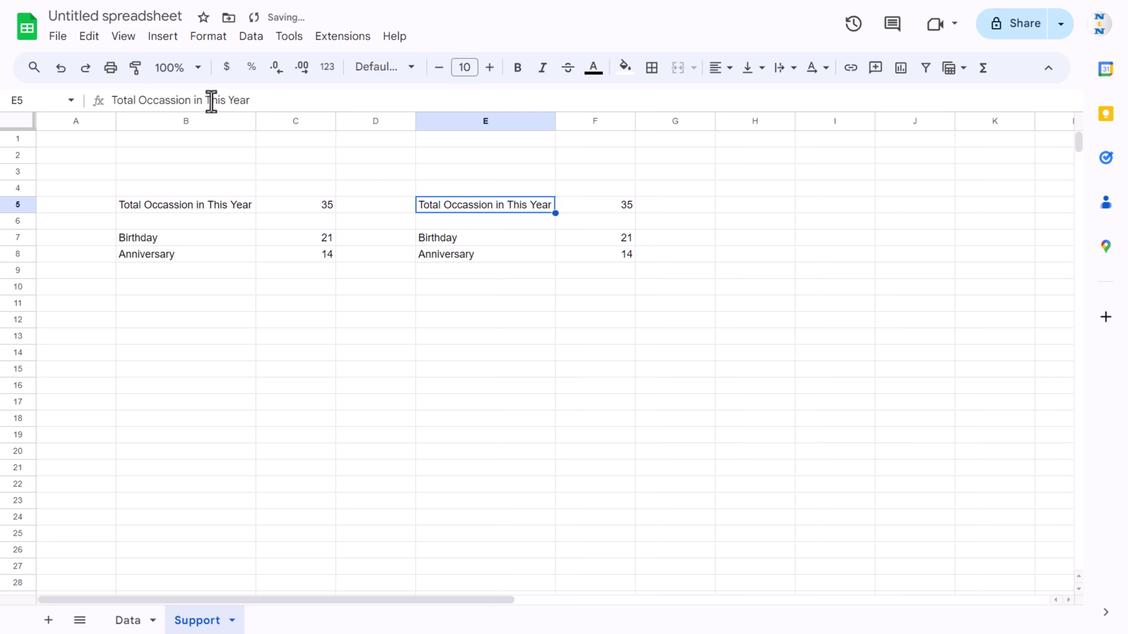
# Change E5's label to 'Total Occassion in Next 90 Days' and refit column E
pyautogui.moveTo(207, 101); pyautogui.dragTo(351, 100)
pyautogui.write('Ne')
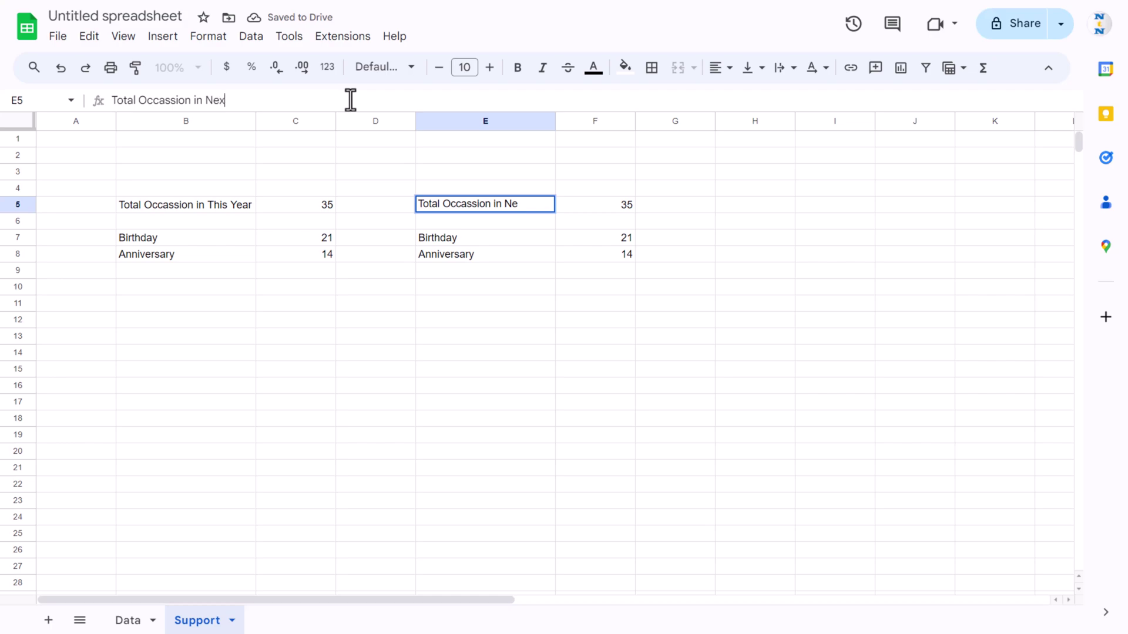
pyautogui.write('xt 90 Days')
pyautogui.press('Return')
pyautogui.doubleClick(555, 121)
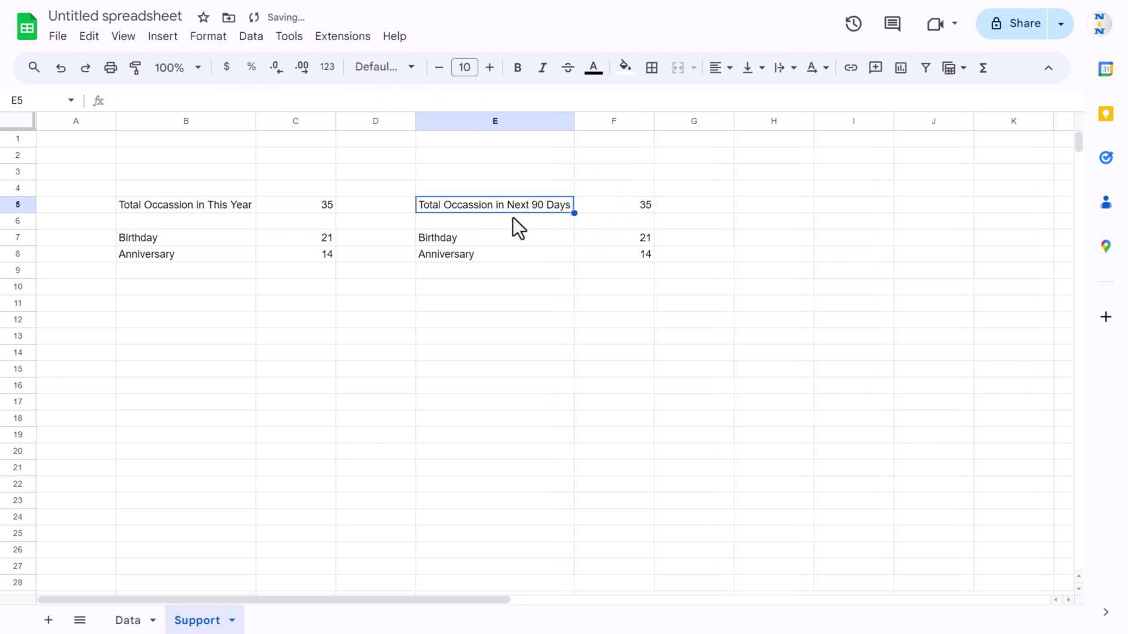
pyautogui.click(640, 205)
pyautogui.click(634, 238)
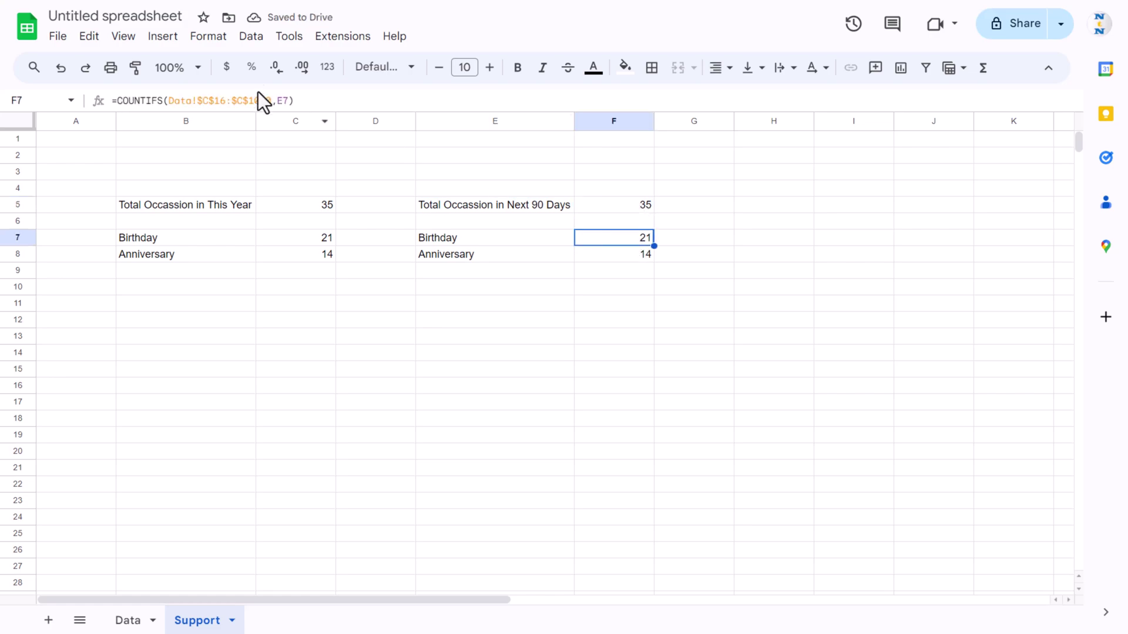
# Add the Data sheet's Remaining Days column (from K16) as a second criteria range in F7's COUNTIFS
pyautogui.click(289, 100)
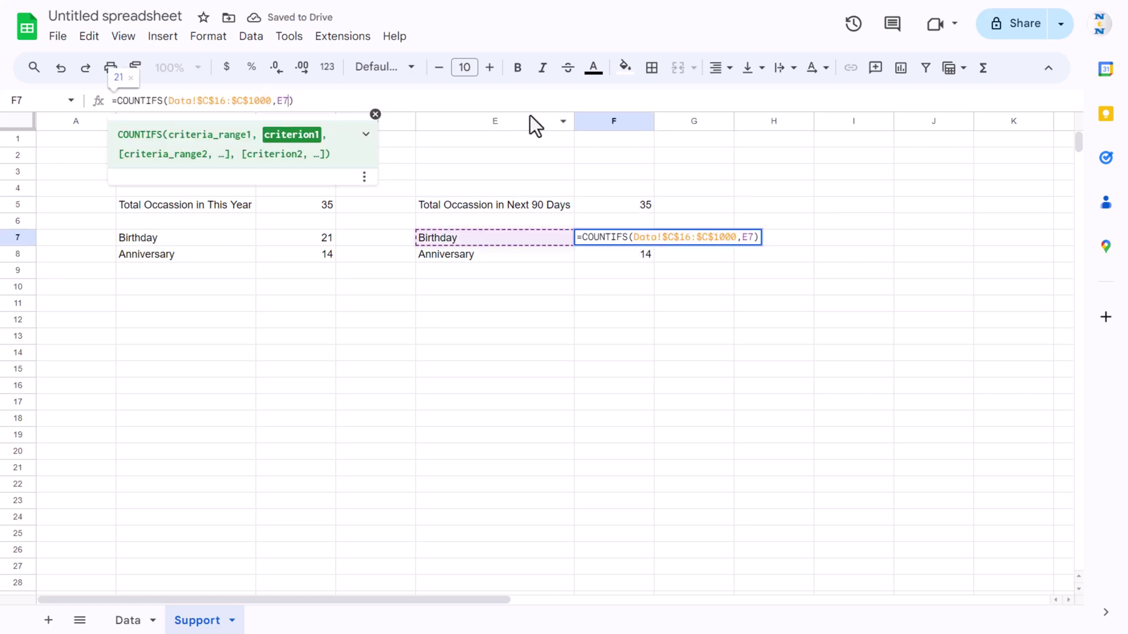
pyautogui.write(',')
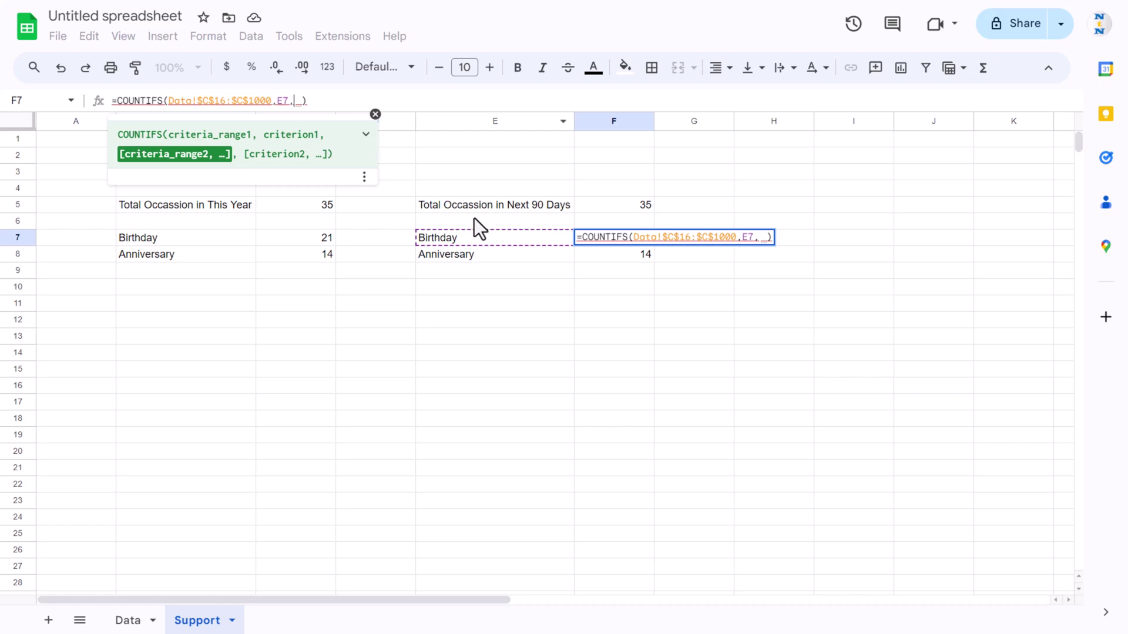
pyautogui.click(137, 620)
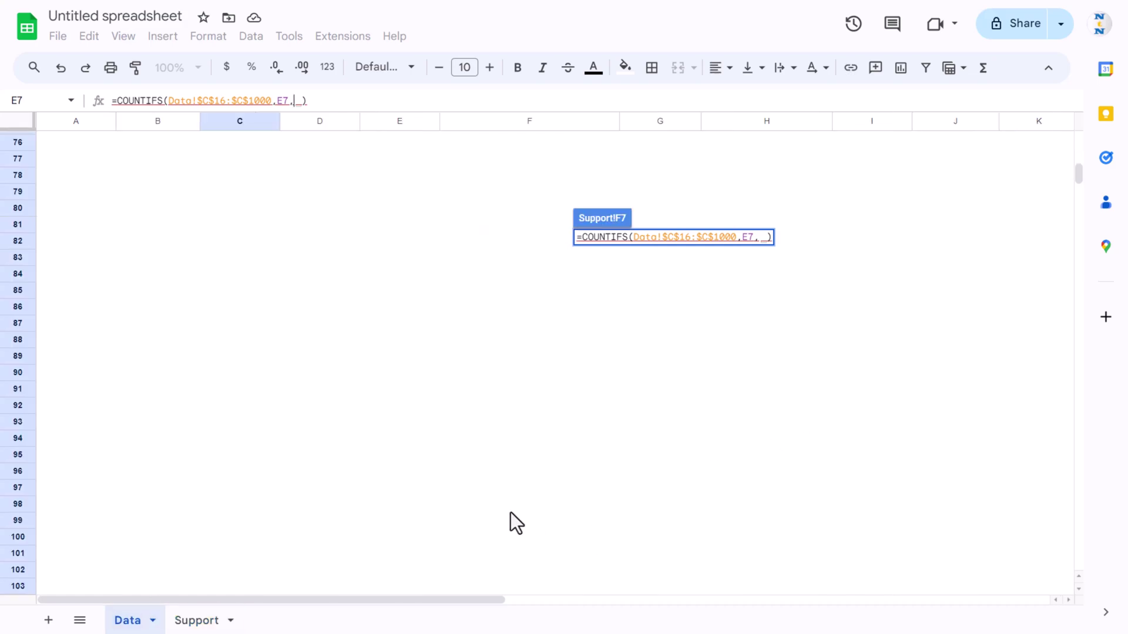
pyautogui.scroll(15, 1088, 202)
pyautogui.hscroll(2, 366, 604)
pyautogui.moveTo(366, 604); pyautogui.dragTo(394, 604)
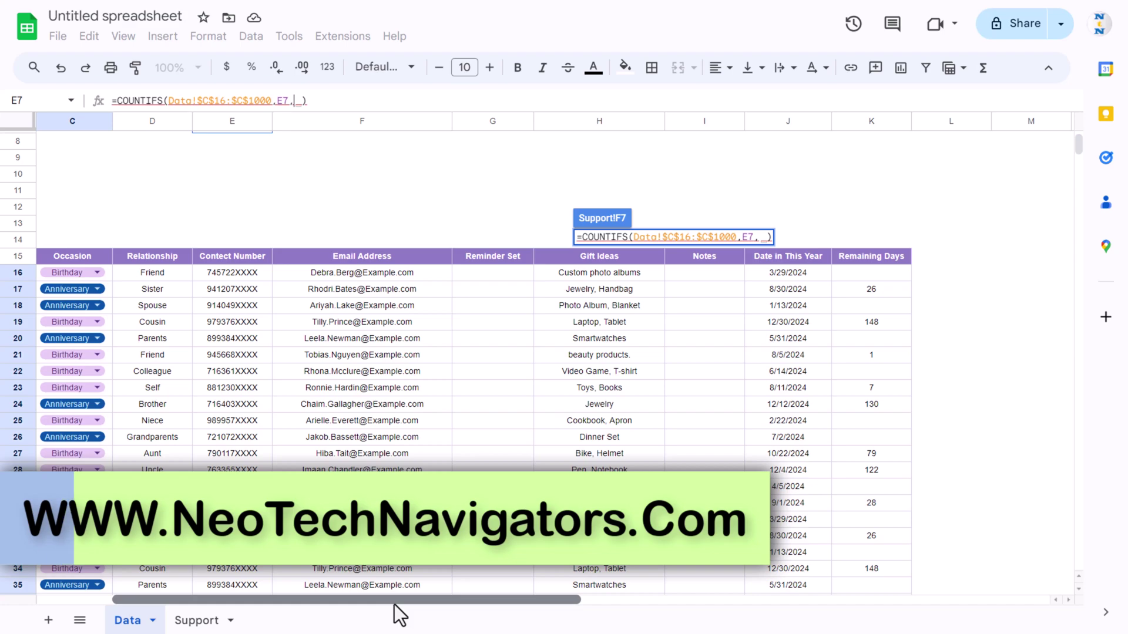
pyautogui.click(874, 273)
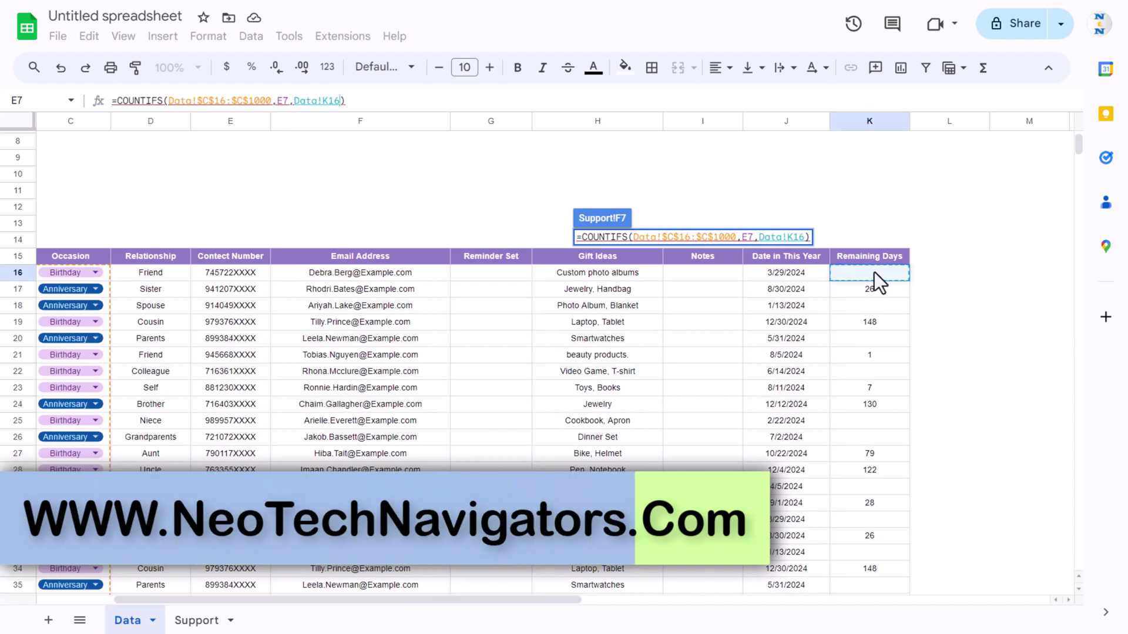
pyautogui.moveTo(874, 272); pyautogui.dragTo(873, 355)
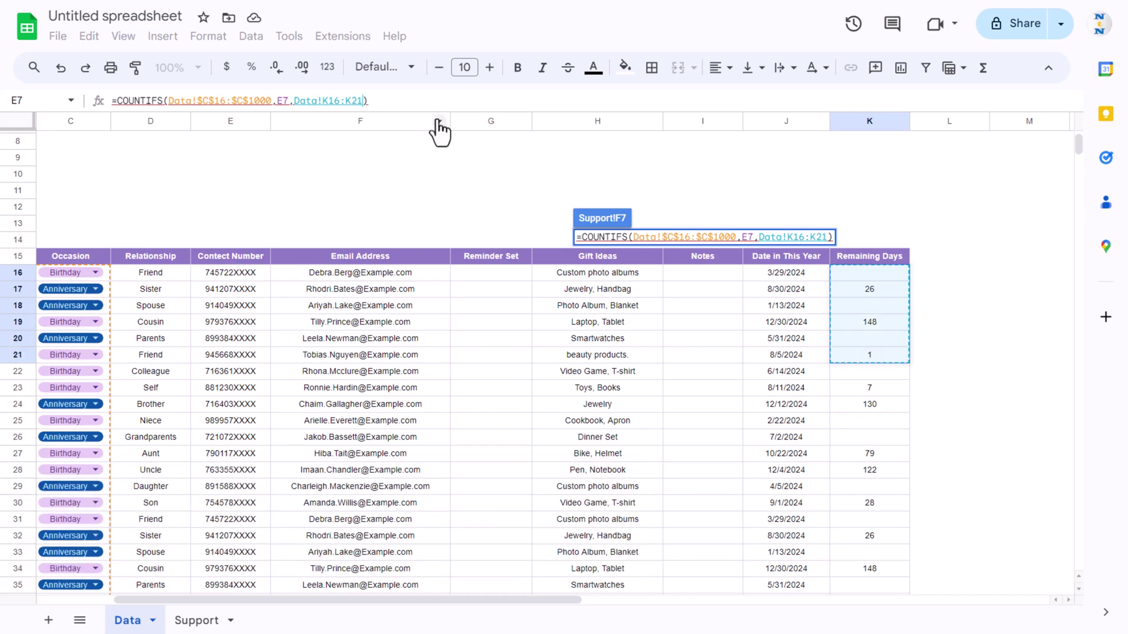
# Make that range Data!$K$16:$K$1000 with a "<=90" criterion, so F7 shows 8
pyautogui.click(360, 100)
pyautogui.press('BackSpace')
pyautogui.write('000')
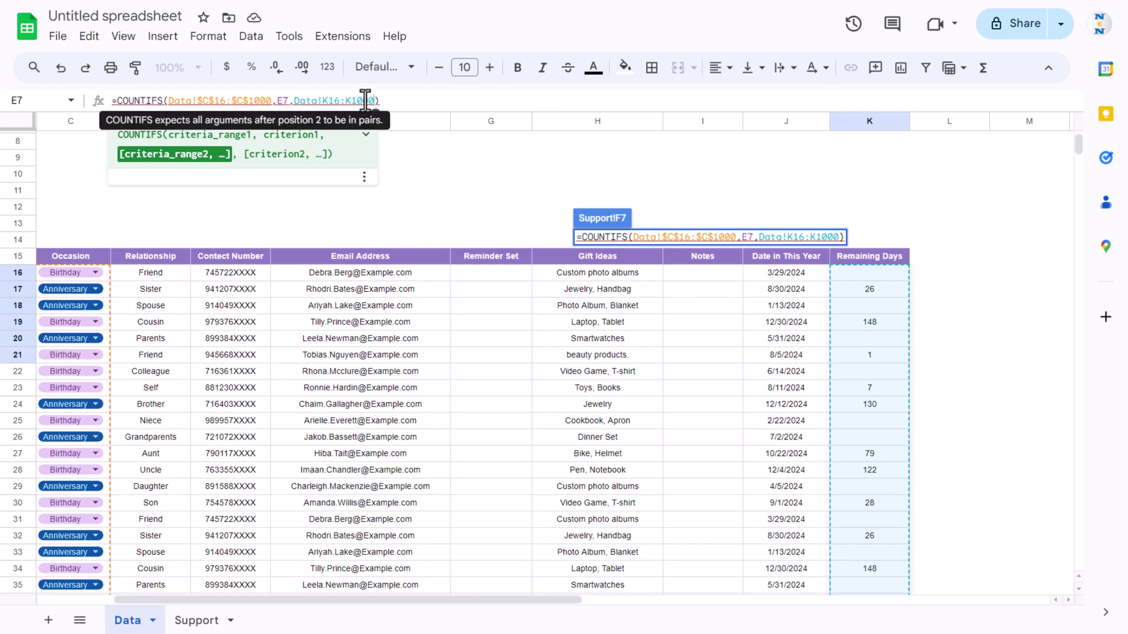
pyautogui.press('F4')
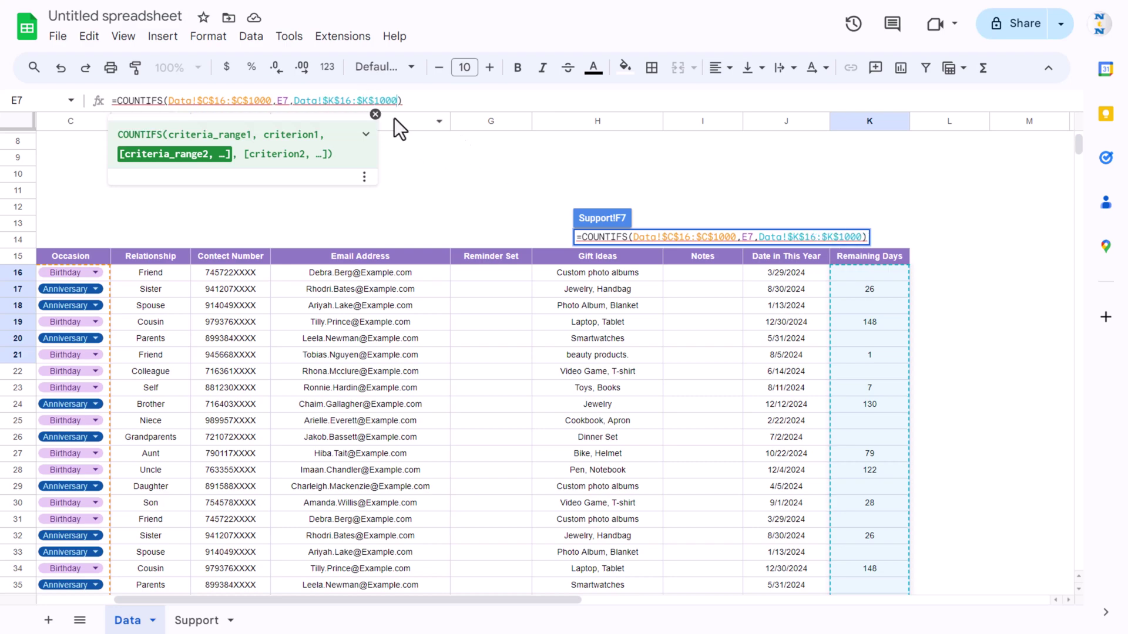
pyautogui.write(',')
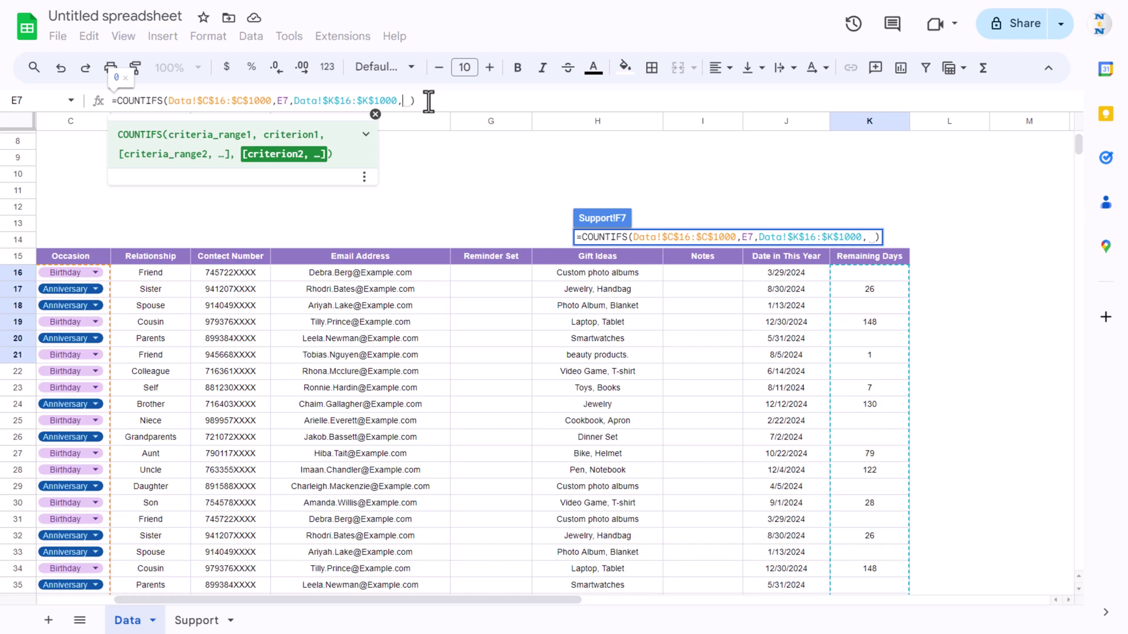
pyautogui.write('"<=90')
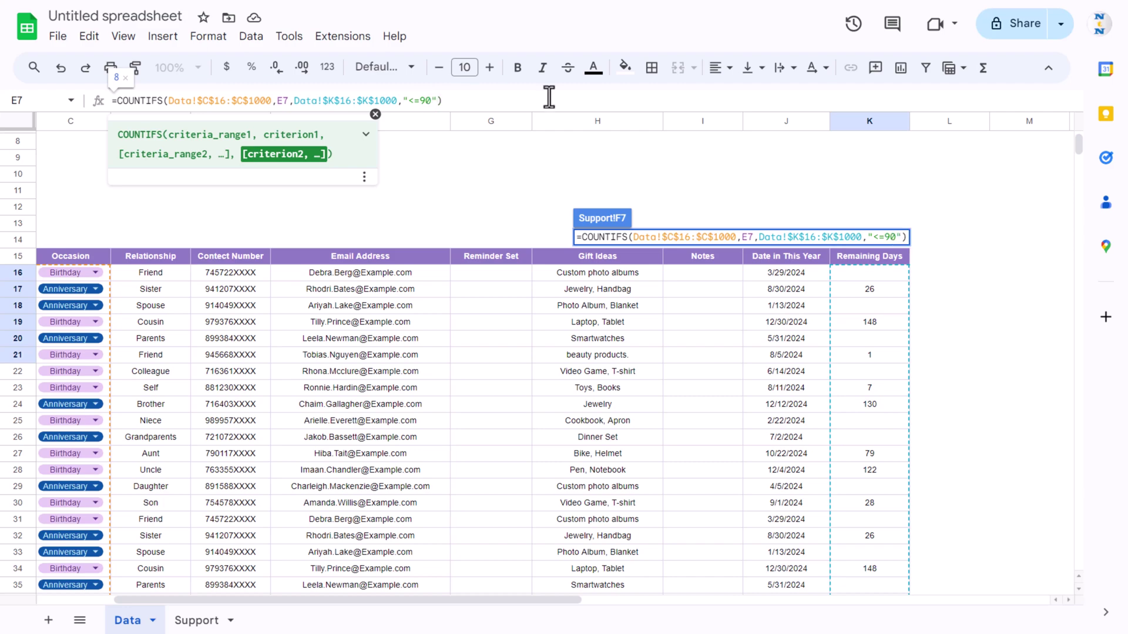
pyautogui.press('Return')
pyautogui.press('Up')
pyautogui.press('Down')
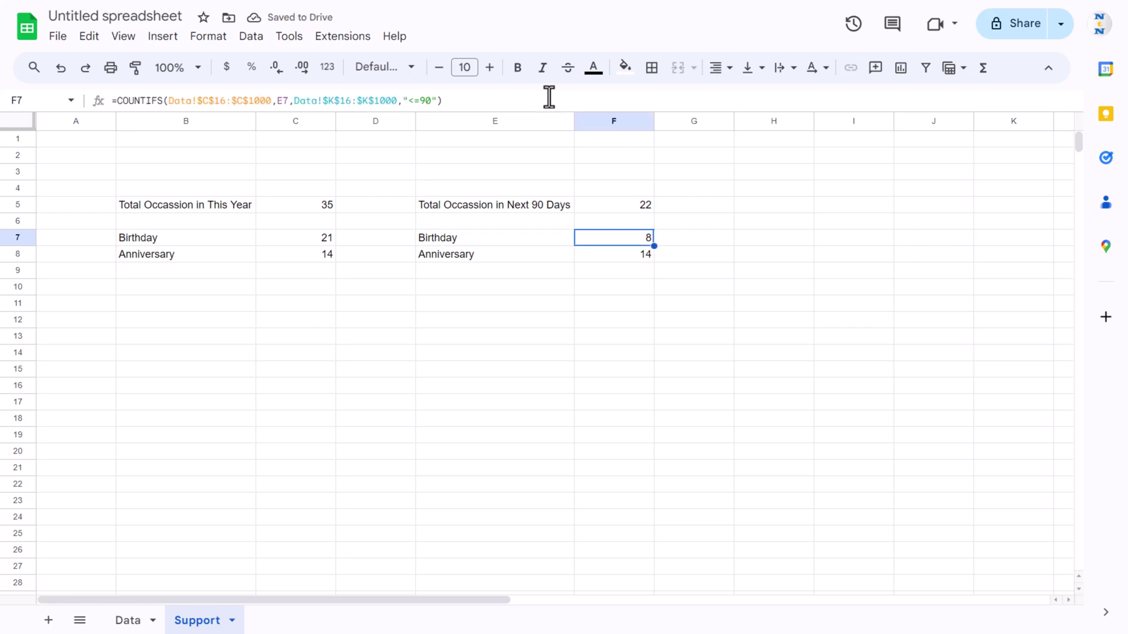
# Paste the updated 90-day Birthday formula into F8 for the Anniversary count
pyautogui.press('Down')
pyautogui.write('=COUNTIFS(Data!$C$16:$C$1000,E8,Data!$K$16:$K$1000,"<=90")')
pyautogui.press('Up')
pyautogui.press('Up')
# Copy the 90-day summary block E5:F8 into H5:I8
pyautogui.press('Up')
pyautogui.press('Down')
pyautogui.press('Down')
pyautogui.press('Up')
pyautogui.press('Up')
pyautogui.hotkey('shift', 'Left')
pyautogui.hotkey('shift', 'Down')
pyautogui.hotkey('shift', 'Down')
pyautogui.hotkey('shift', 'Down')
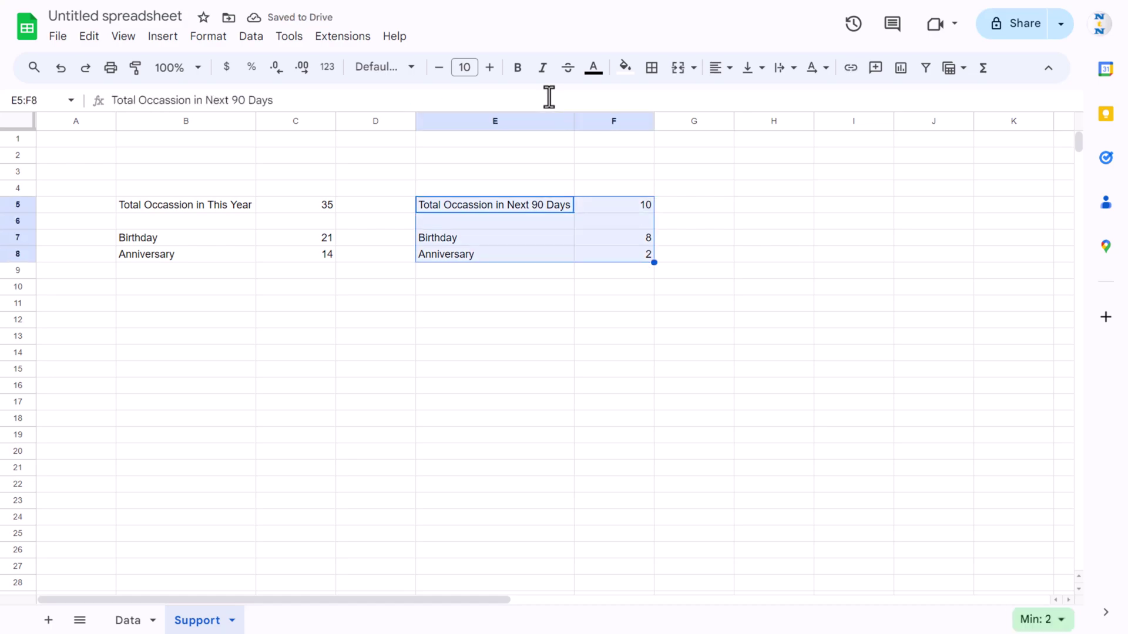
pyautogui.hotkey('ctrl', 'c')
pyautogui.press('Right')
pyautogui.press('Right')
pyautogui.press('Right')
pyautogui.hotkey('ctrl', 'v')
pyautogui.press('Right')
pyautogui.press('Right')
pyautogui.press('Right')
pyautogui.press('Left')
pyautogui.press('Left')
pyautogui.press('Left')
# Retitle H5 to 'Total Occassion in Next 30 Days' and widen column H to fit
pyautogui.click(238, 101)
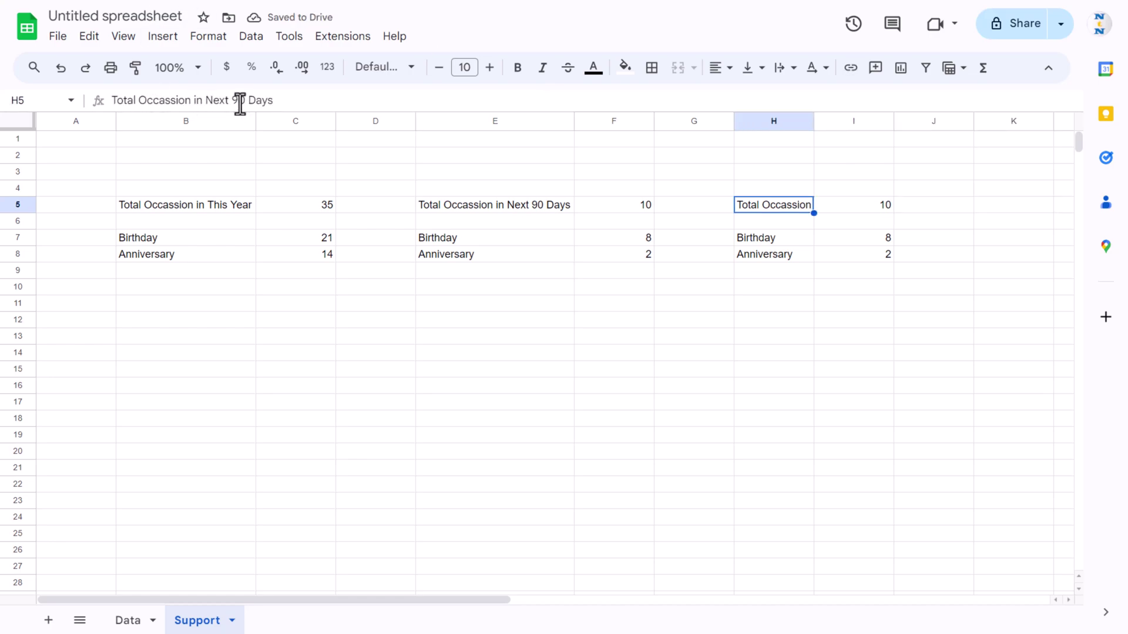
pyautogui.press('BackSpace')
pyautogui.write('3')
pyautogui.press('Return')
pyautogui.press('Up')
pyautogui.moveTo(814, 123); pyautogui.dragTo(877, 123)
pyautogui.hscroll(5, 352, 597)
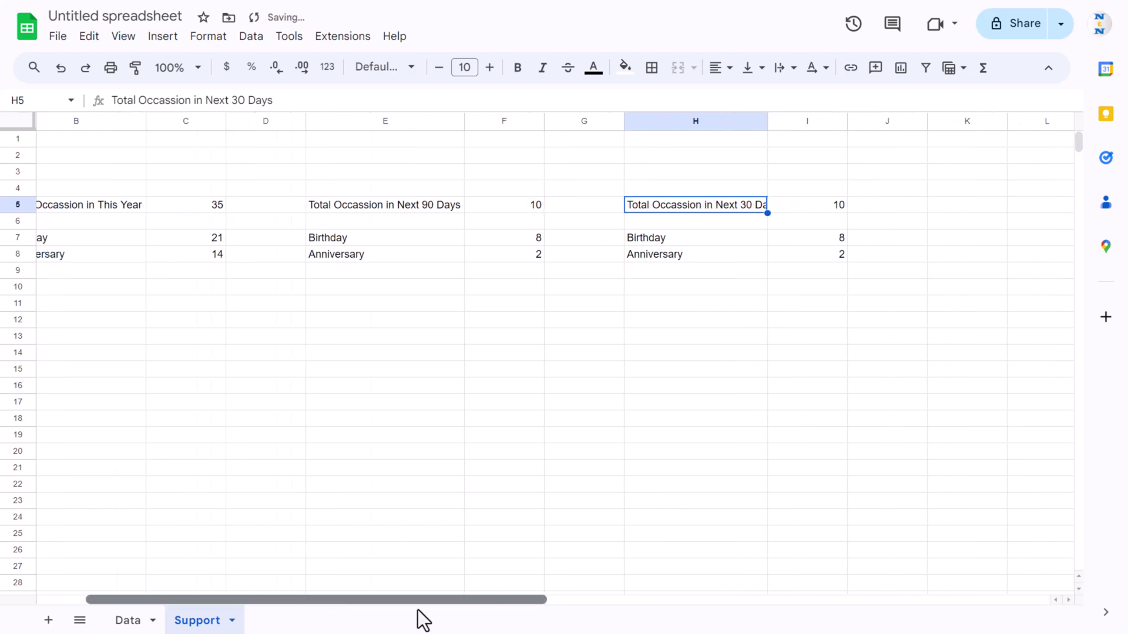
pyautogui.moveTo(599, 121); pyautogui.dragTo(633, 121)
# Change the I7:I8 count formulas to use the "<=30" day limit
pyautogui.click(680, 239)
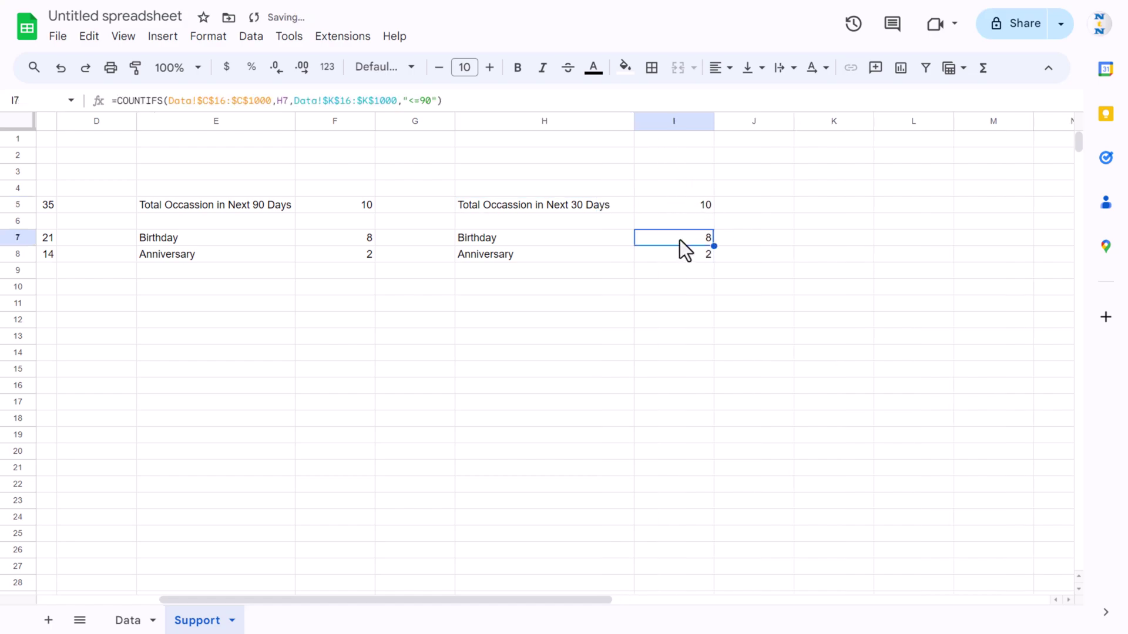
pyautogui.click(432, 100)
pyautogui.hotkey('shift', 'Left')
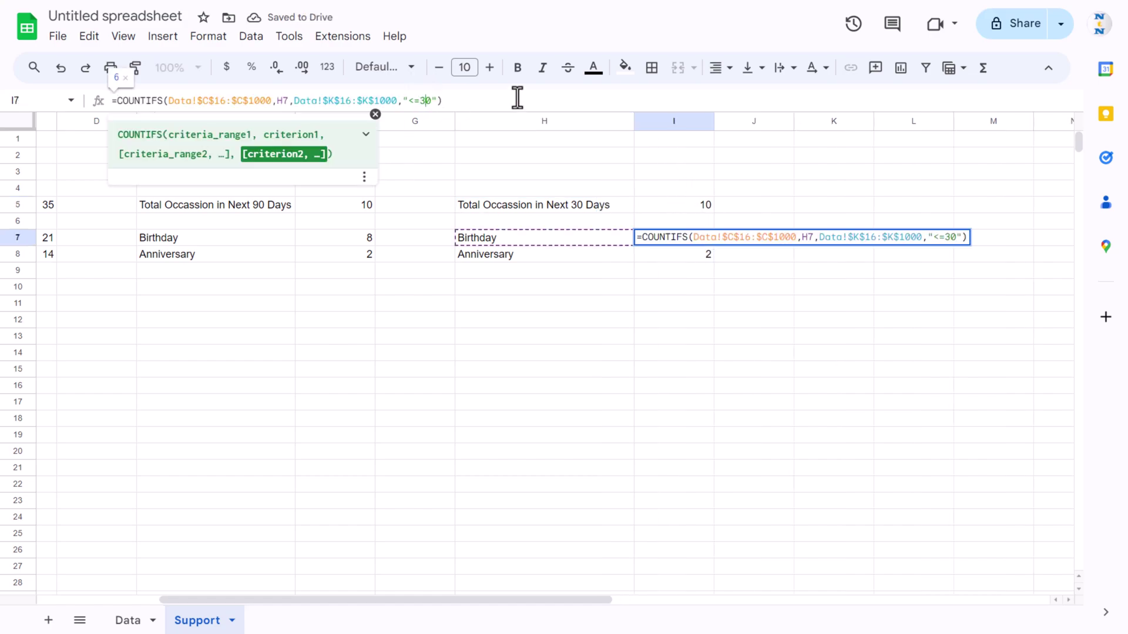
pyautogui.press('Return')
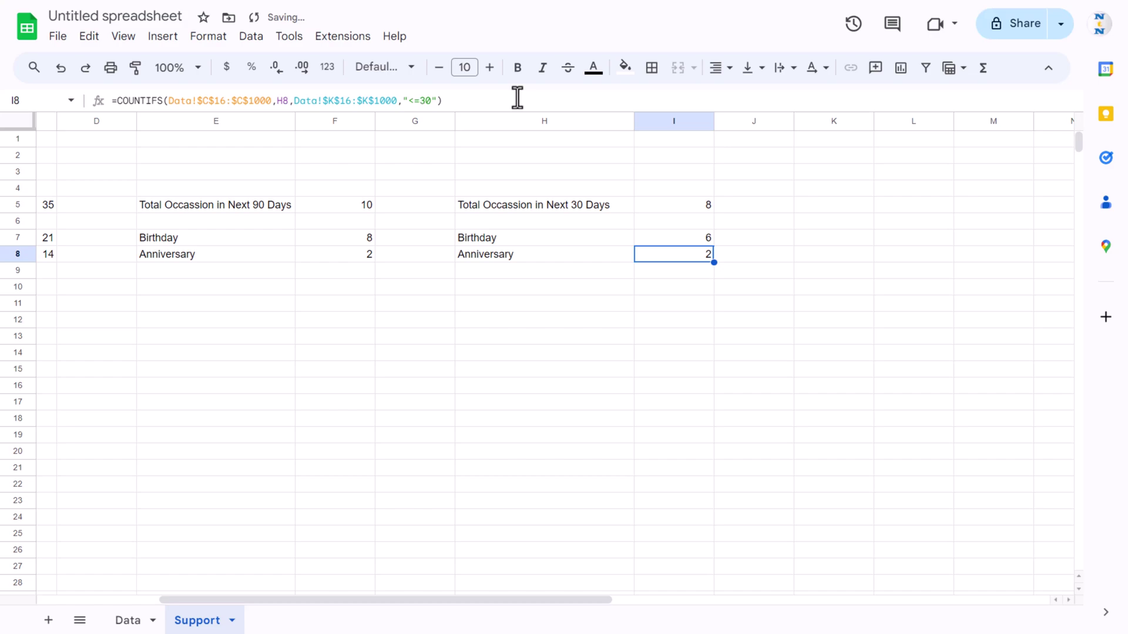
pyautogui.moveTo(700, 240); pyautogui.dragTo(698, 255)
# Copy the 30-day block H5:I8 for a copy at K5
pyautogui.moveTo(542, 208); pyautogui.dragTo(685, 259)
pyautogui.hotkey('ctrl', 'c')
pyautogui.click(832, 210)
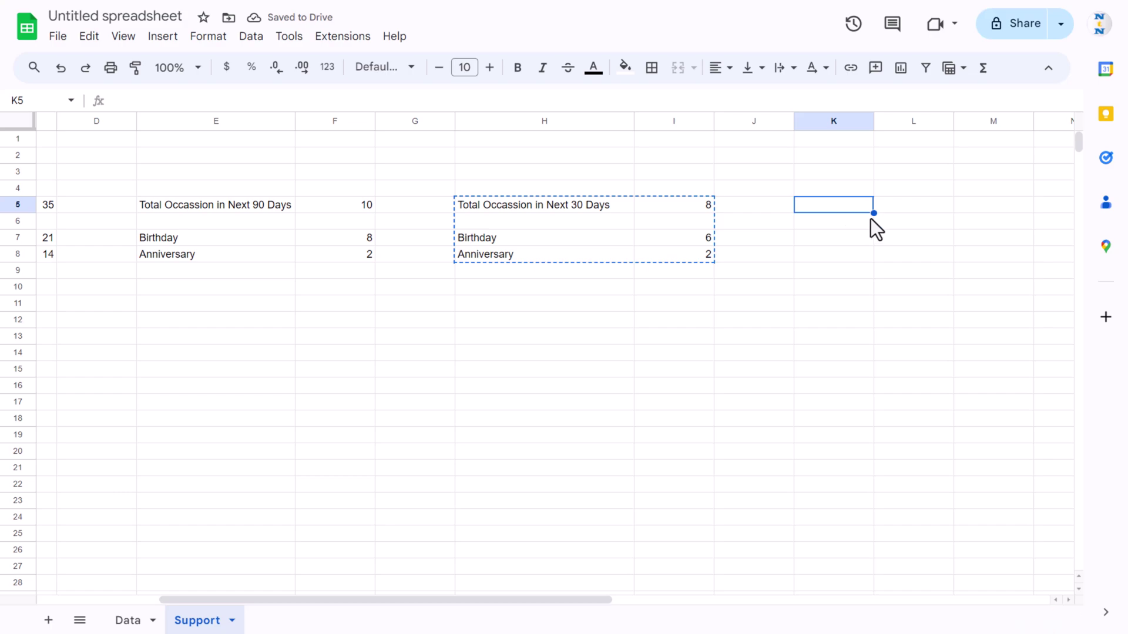
# Paste the block into K5:L8 and fit column K to its title
pyautogui.hotkey('ctrl', 'v')
pyautogui.moveTo(362, 597); pyautogui.dragTo(464, 599)
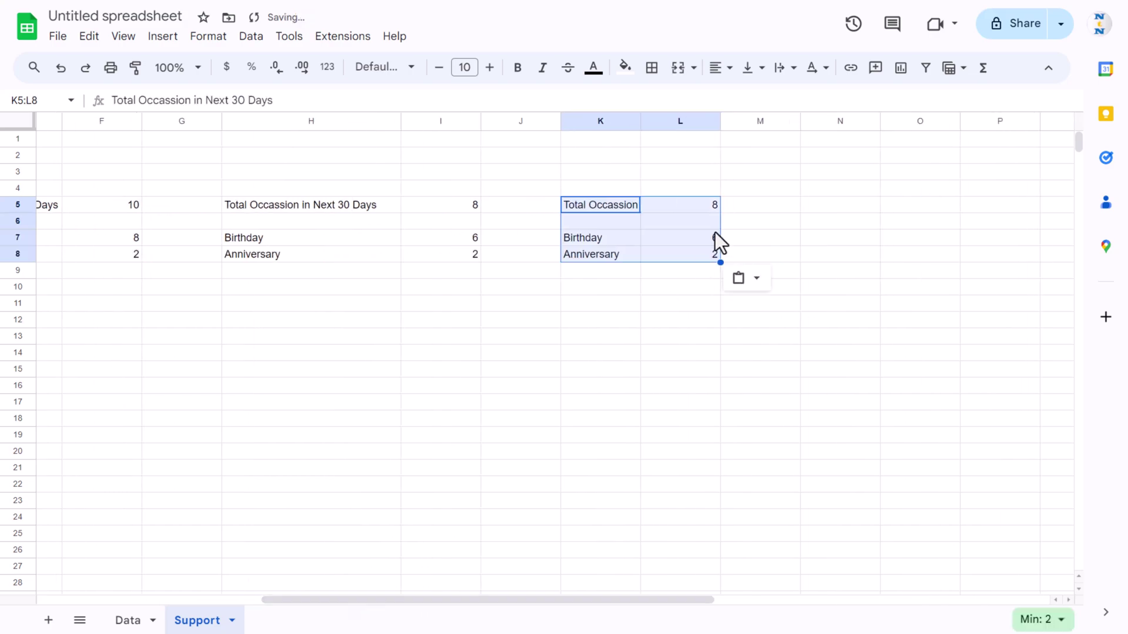
pyautogui.click(699, 171)
pyautogui.doubleClick(643, 121)
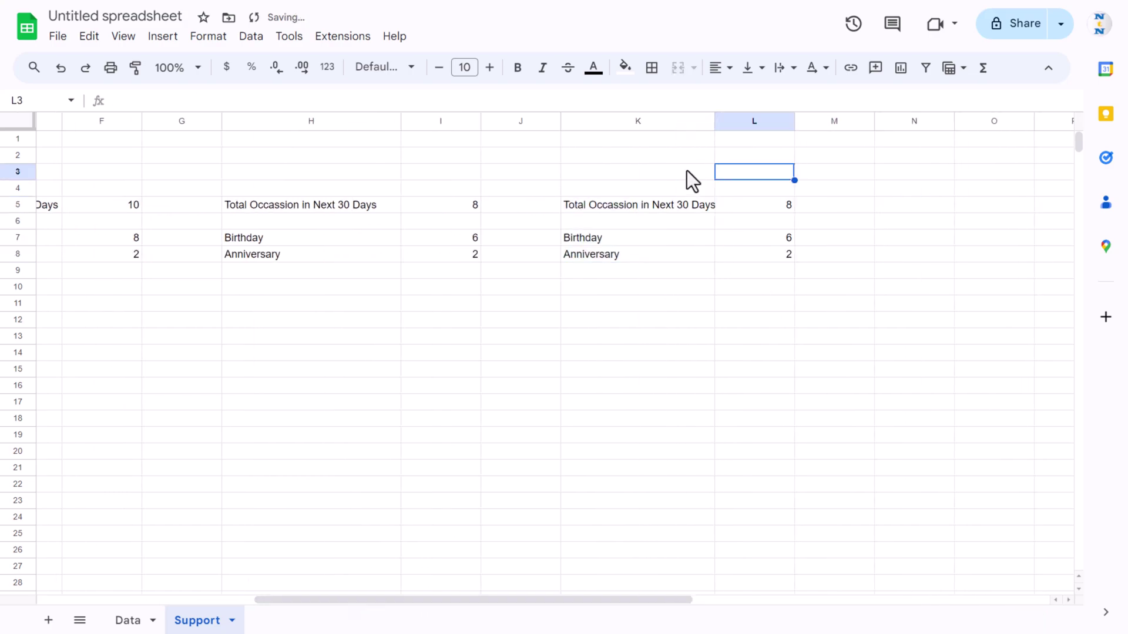
# Change the K5 title from Next 30 Days to Next 7 Days
pyautogui.click(650, 206)
pyautogui.click(238, 100)
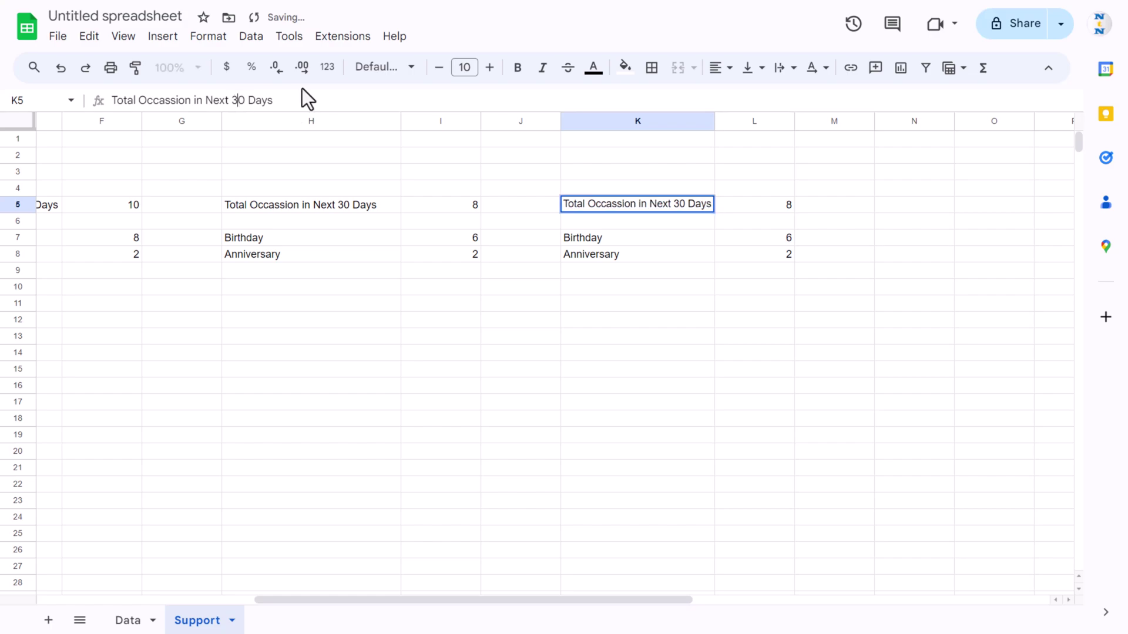
pyautogui.press('Right')
pyautogui.hotkey('shift', 'Left')
pyautogui.hotkey('shift', 'Left')
pyautogui.write('7')
pyautogui.press('Return')
# Change the L7 Birthday formula's limit to "<=7"
pyautogui.press('Right')
pyautogui.press('Right')
pyautogui.press('Left')
pyautogui.press('Down')
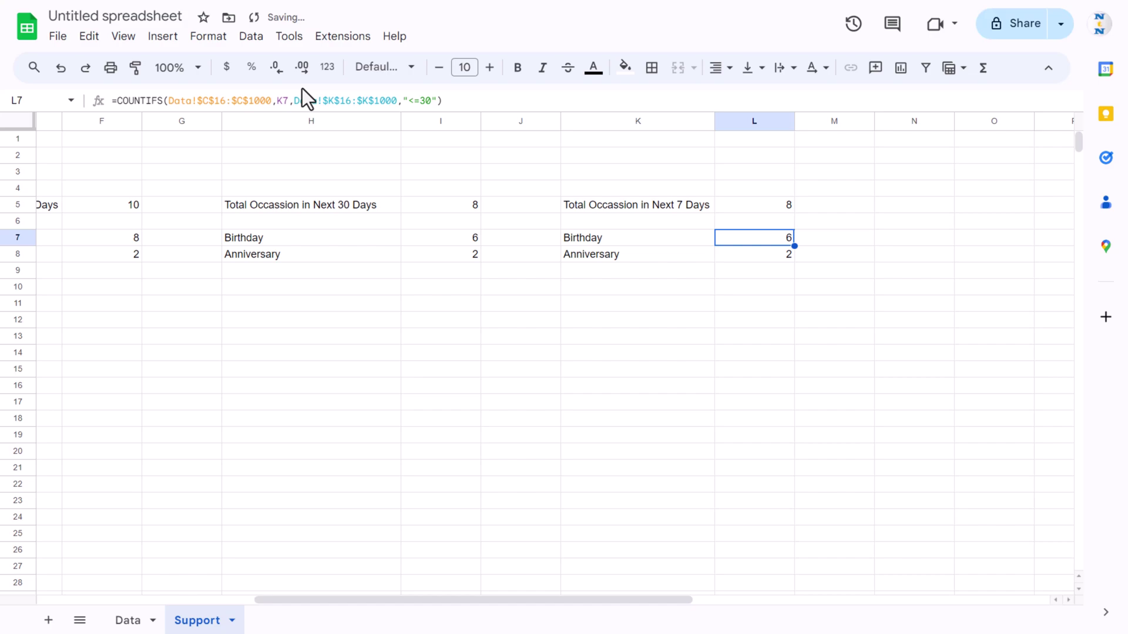
pyautogui.click(430, 100)
pyautogui.doubleClick(426, 100)
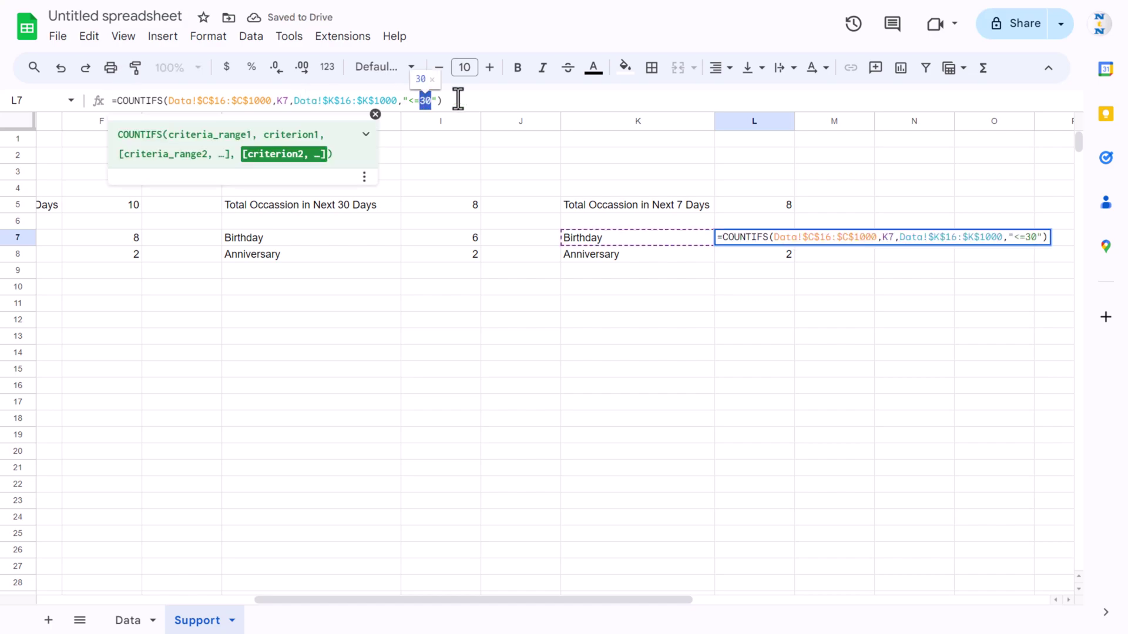
pyautogui.write('7')
pyautogui.press('Return')
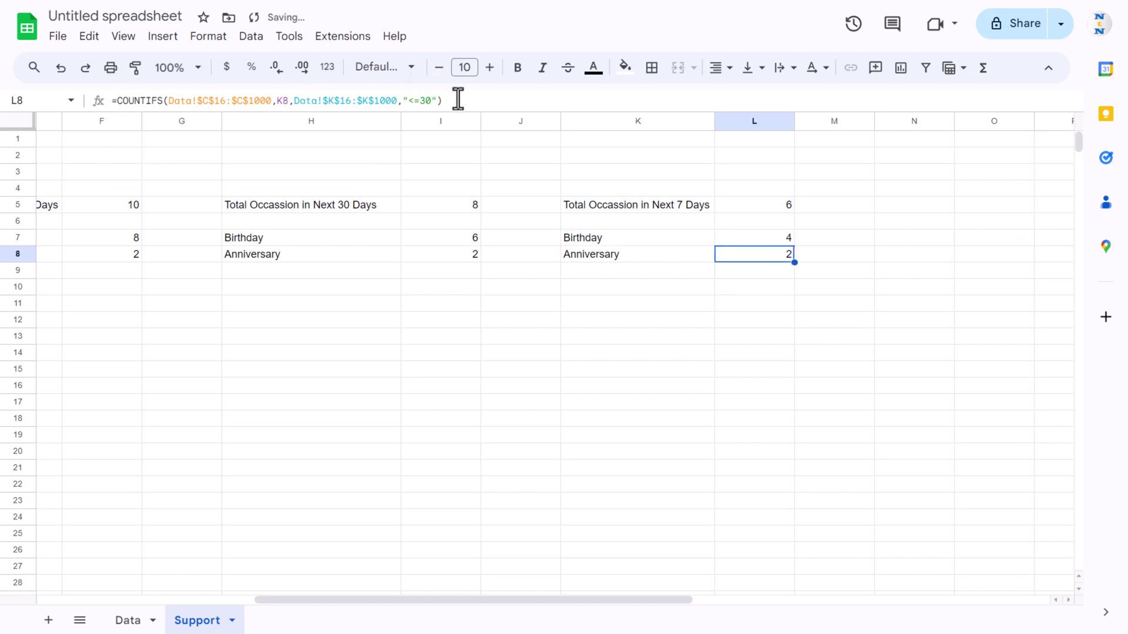
# Change the L8 Anniversary formula's limit to "<=7"
pyautogui.moveTo(432, 101); pyautogui.dragTo(426, 101)
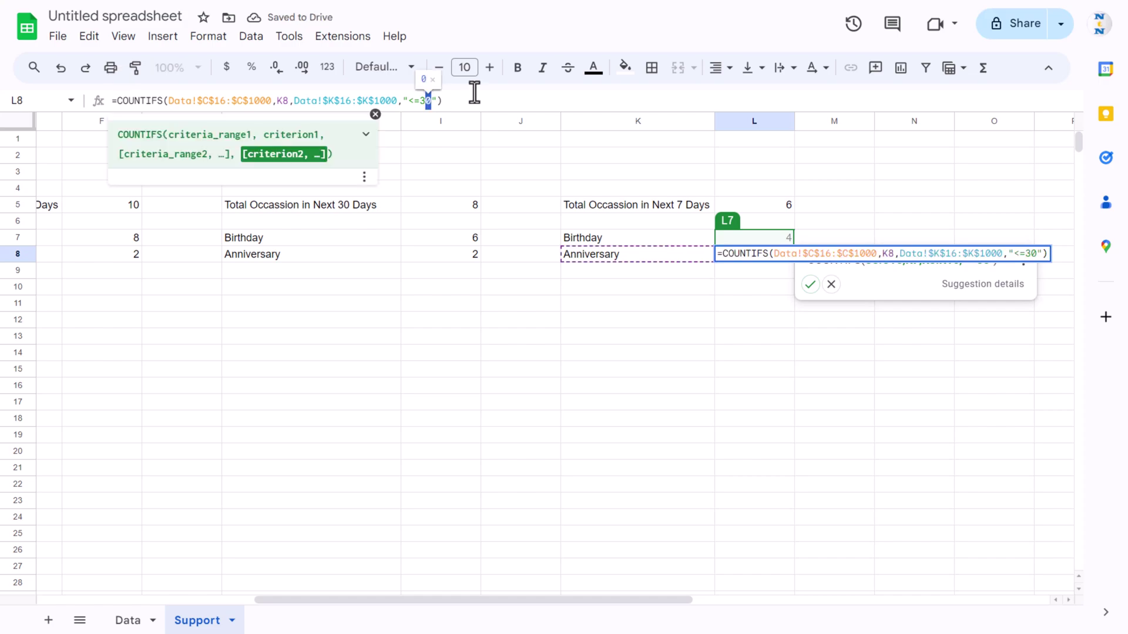
pyautogui.write('7')
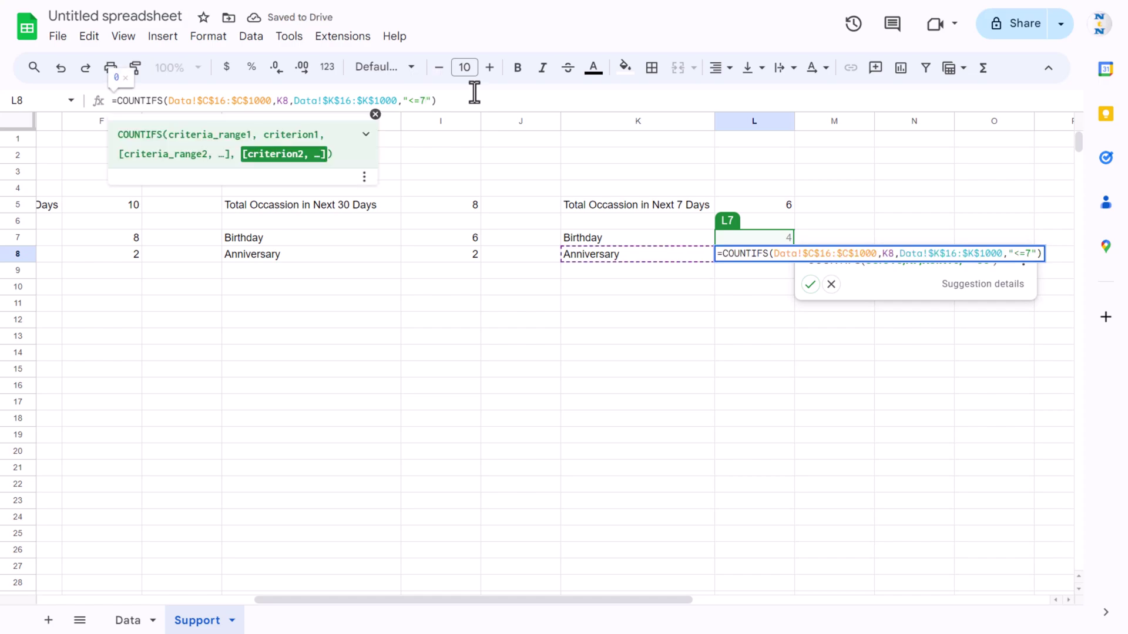
pyautogui.press('Return')
pyautogui.click(770, 299)
# Move to the yearly block and select the Birthday label and count
pyautogui.click(785, 239)
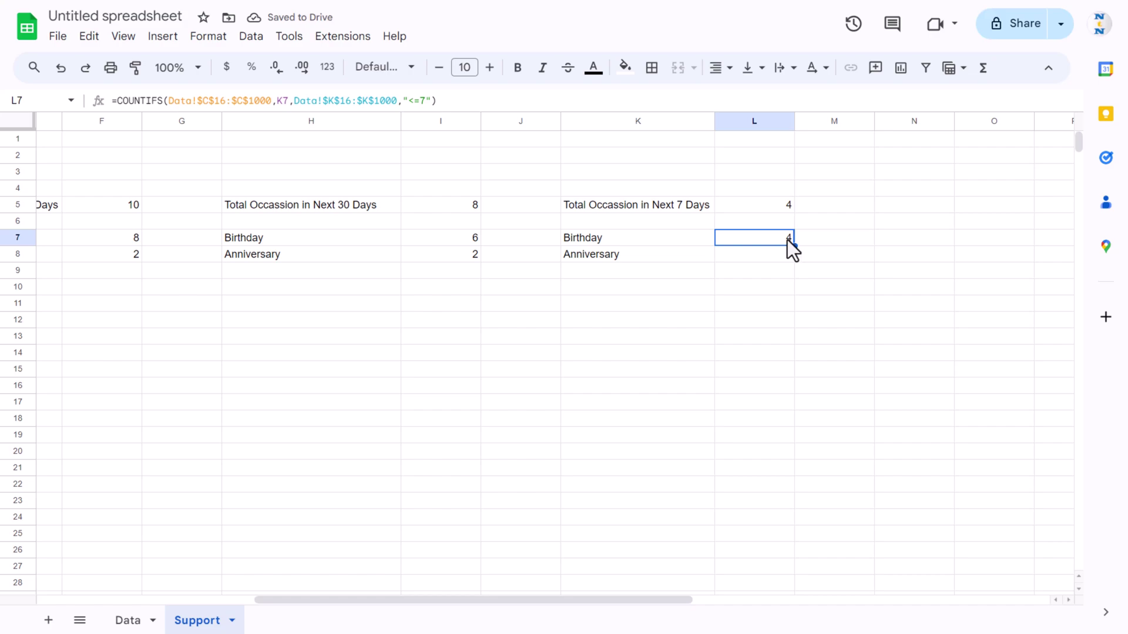
pyautogui.press('Left')
pyautogui.press('Left')
pyautogui.press('Left')
pyautogui.press('Left')
pyautogui.press('Left')
pyautogui.press('Left')
pyautogui.press('Left')
pyautogui.press('Left')
pyautogui.press('Left')
pyautogui.press('Up')
pyautogui.press('Up')
pyautogui.press('Left')
pyautogui.press('Down')
pyautogui.press('Down')
pyautogui.hotkey('shift', 'Right')
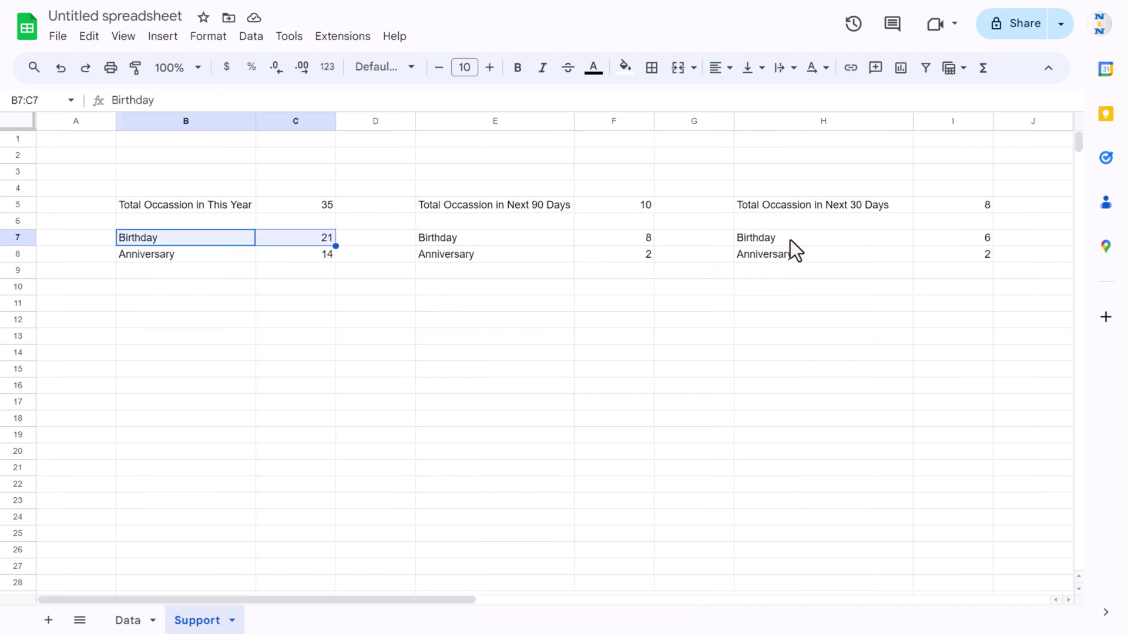
# Insert a chart of B7:C8 and change its type to Doughnut
pyautogui.hotkey('shift', 'Down')
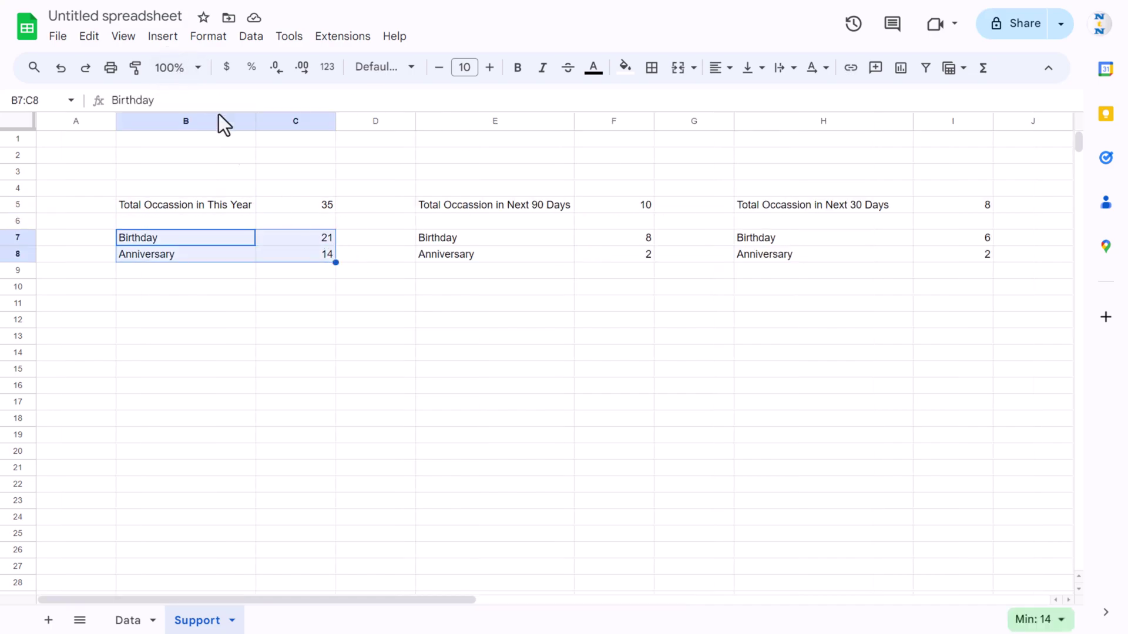
pyautogui.click(163, 36)
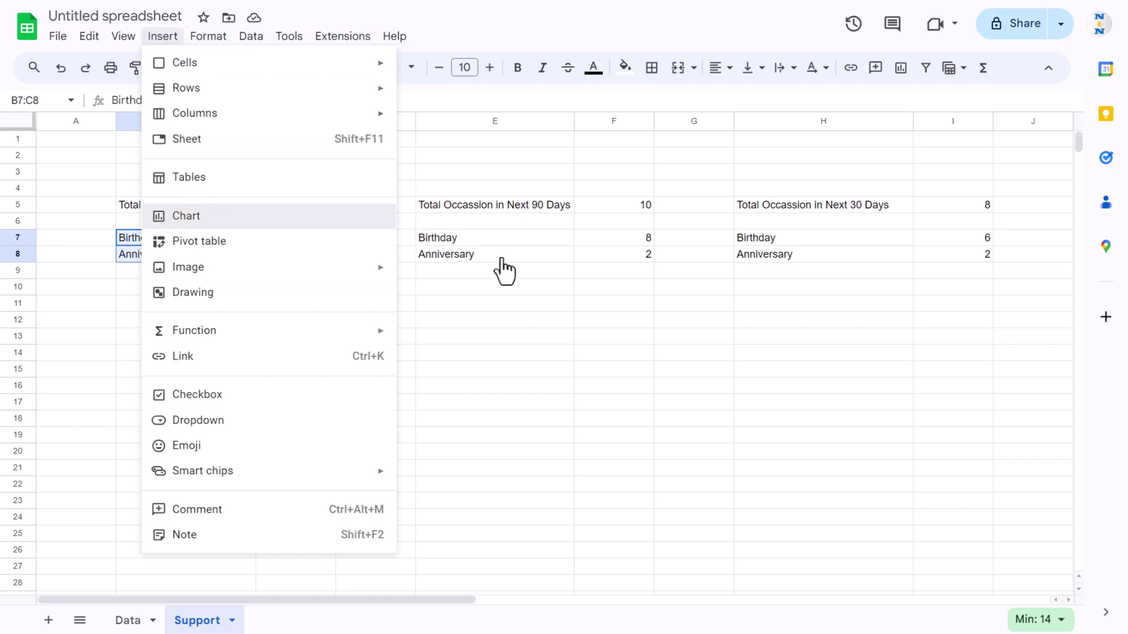
pyautogui.click(515, 263)
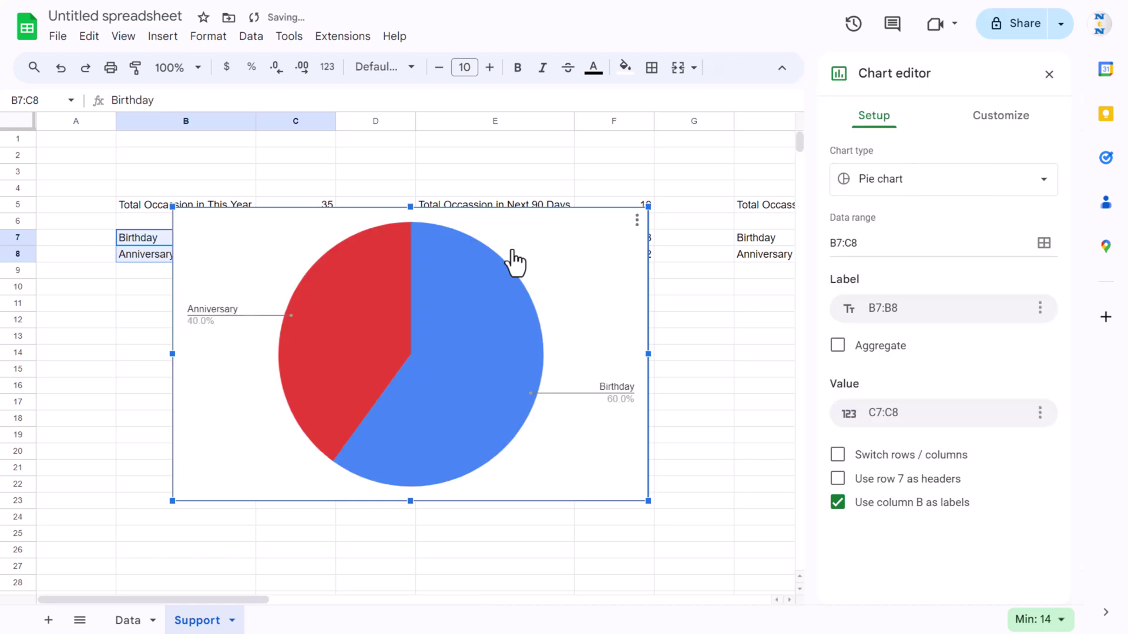
pyautogui.click(540, 242)
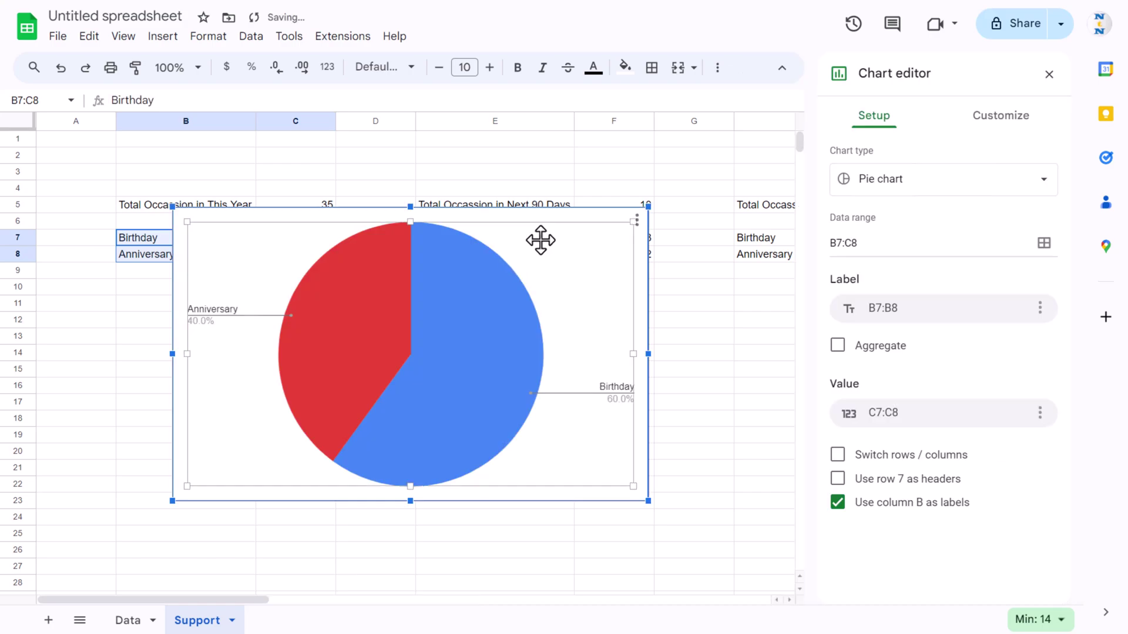
pyautogui.click(921, 187)
pyautogui.scroll(-6, 922, 353)
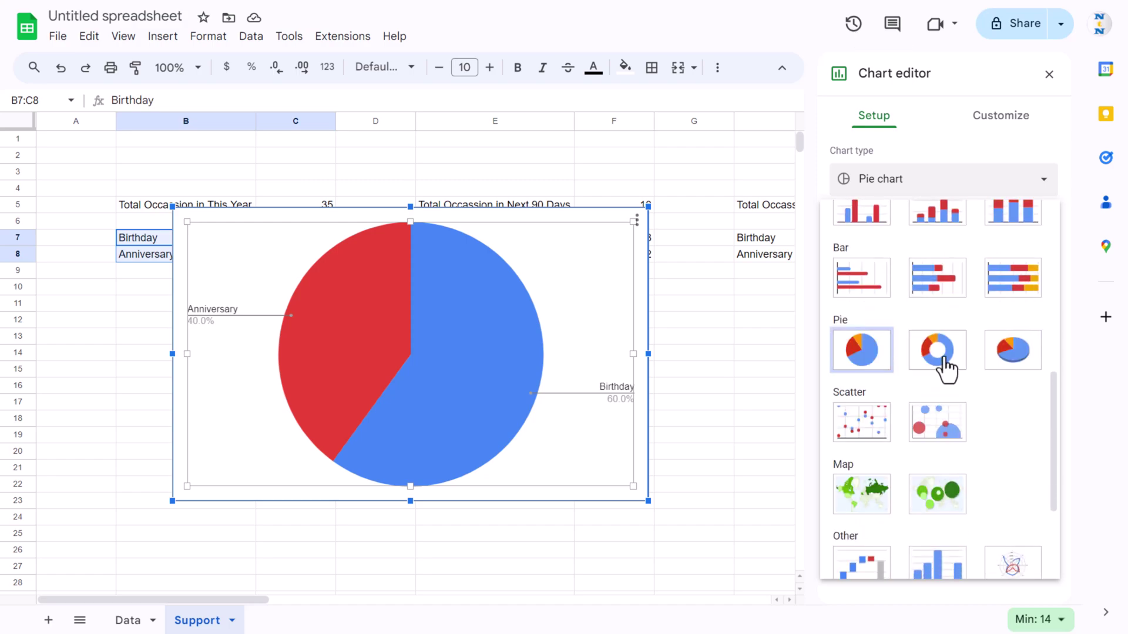
pyautogui.click(941, 360)
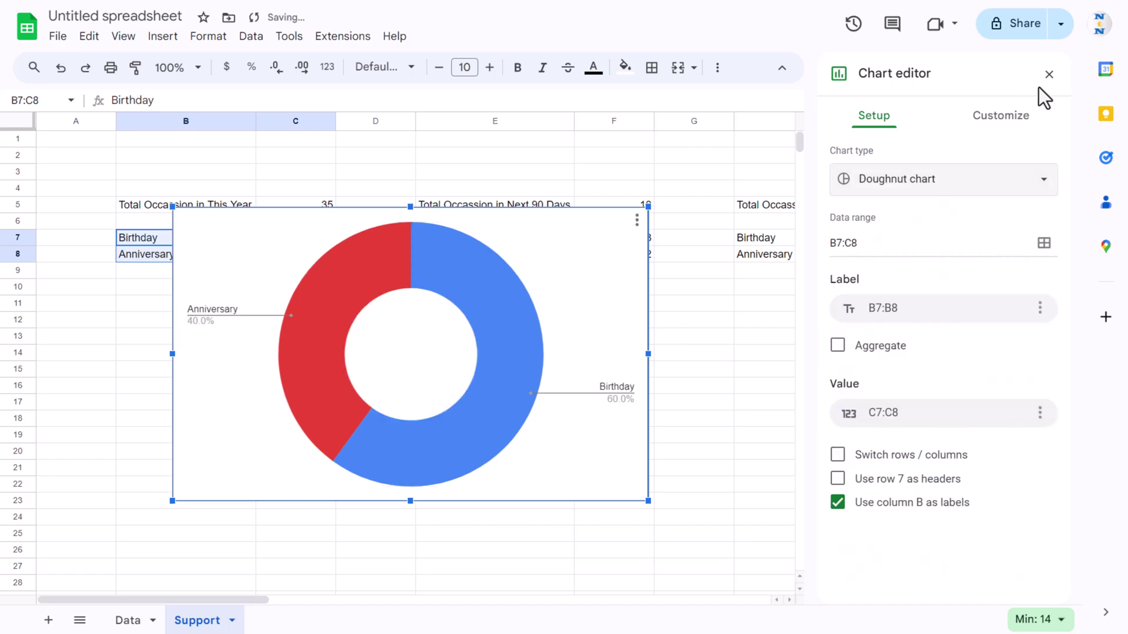
# Set the doughnut hole to 75% and show values as slice labels
pyautogui.click(1001, 115)
pyautogui.click(896, 203)
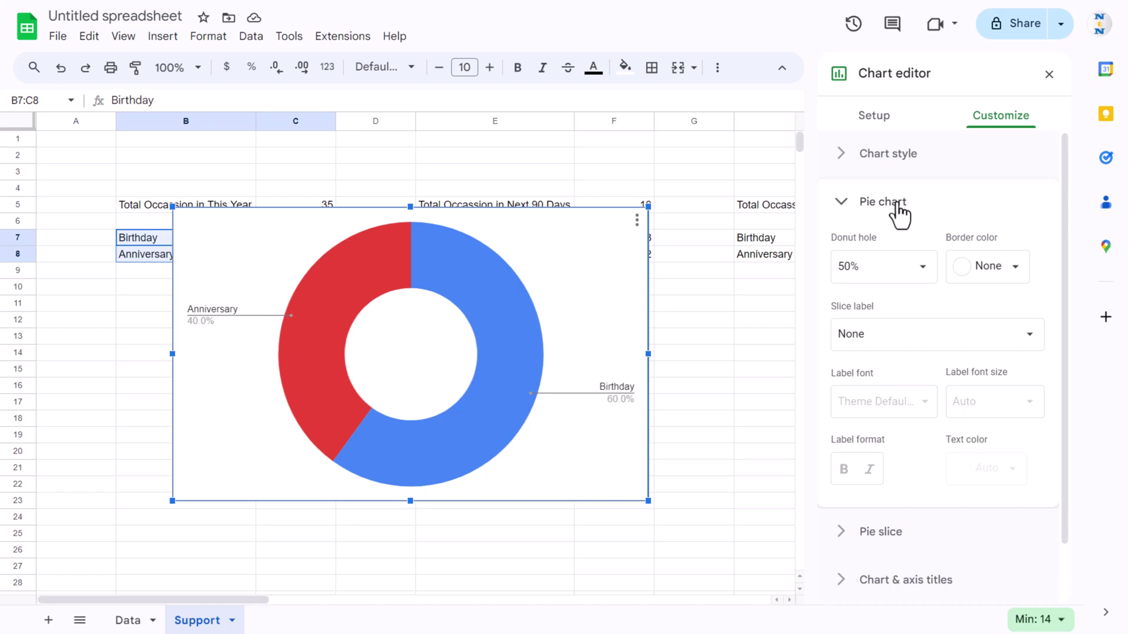
pyautogui.click(914, 260)
pyautogui.click(883, 378)
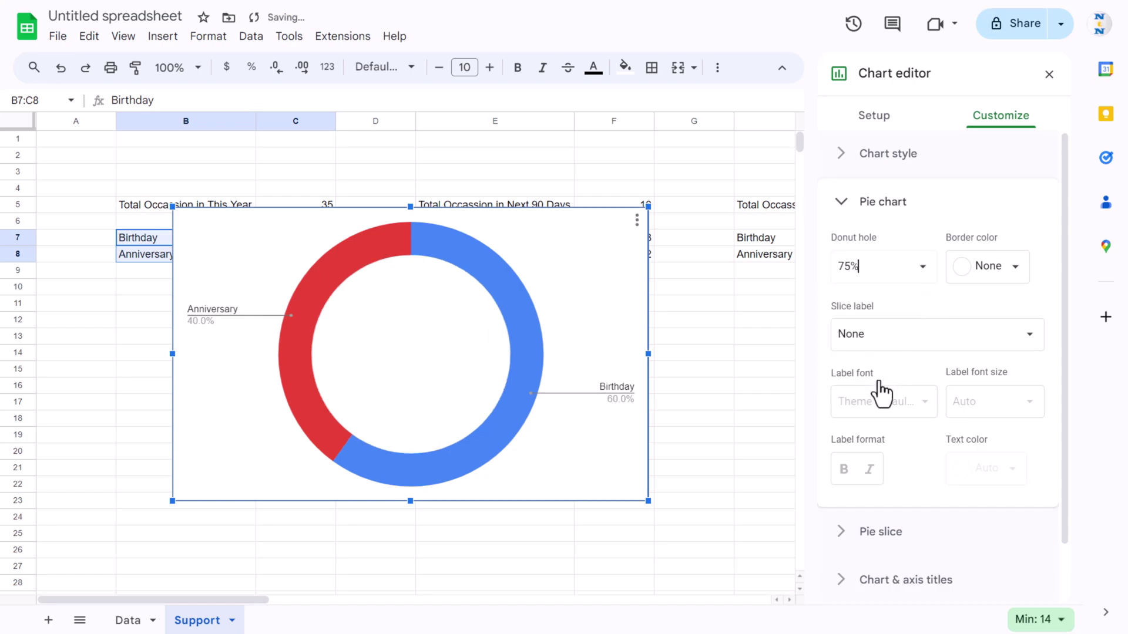
pyautogui.click(1028, 341)
pyautogui.click(912, 383)
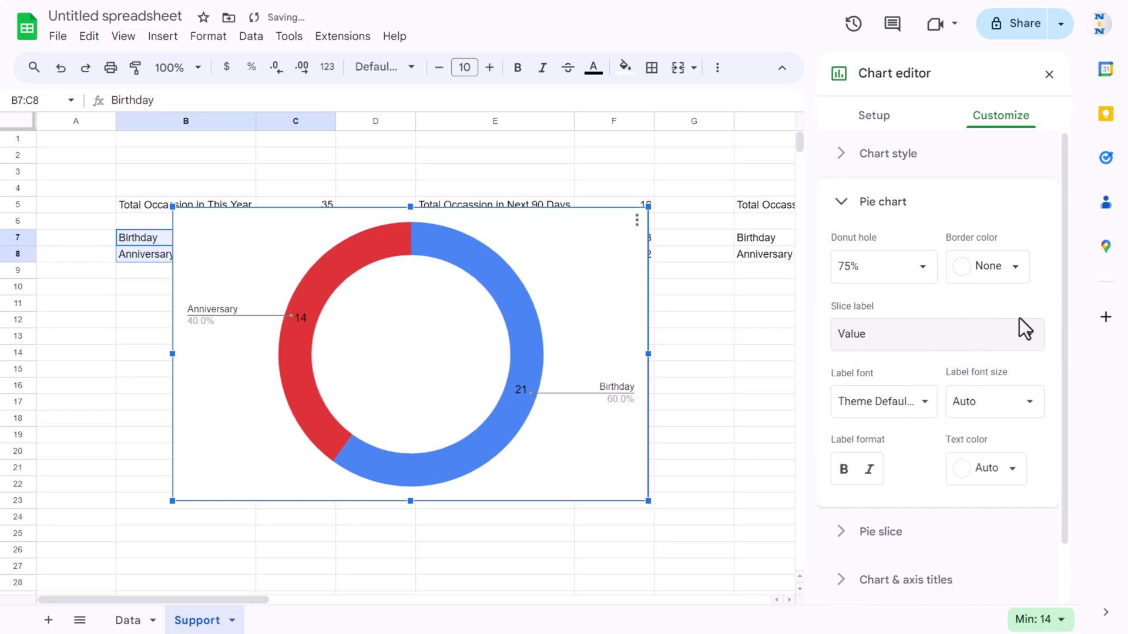
# Make the slice value labels white and colour the Birthday slice purple
pyautogui.click(1023, 484)
pyautogui.click(1010, 226)
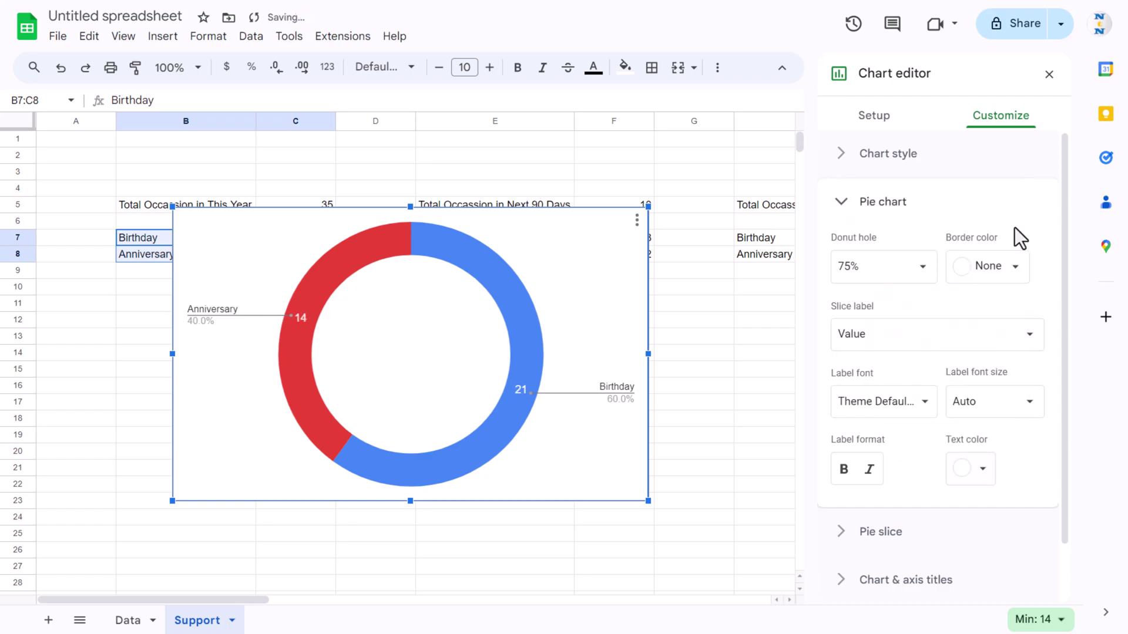
pyautogui.click(523, 323)
pyautogui.click(867, 362)
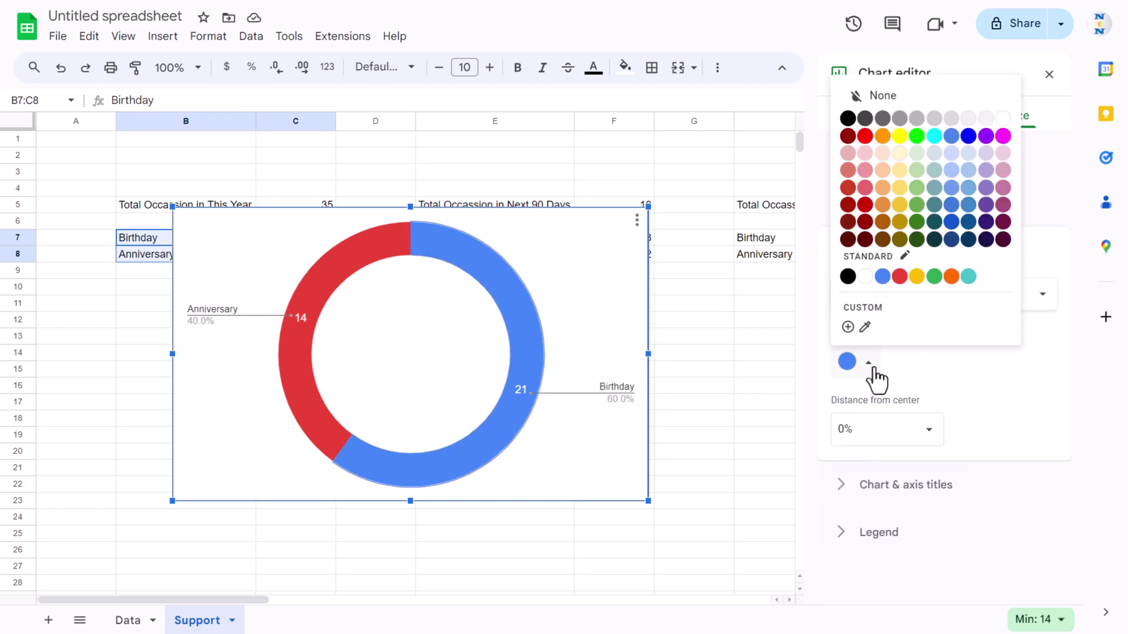
pyautogui.click(986, 188)
# Colour the Anniversary slice dark blue and collapse the Pie slice options
pyautogui.click(346, 257)
pyautogui.click(868, 363)
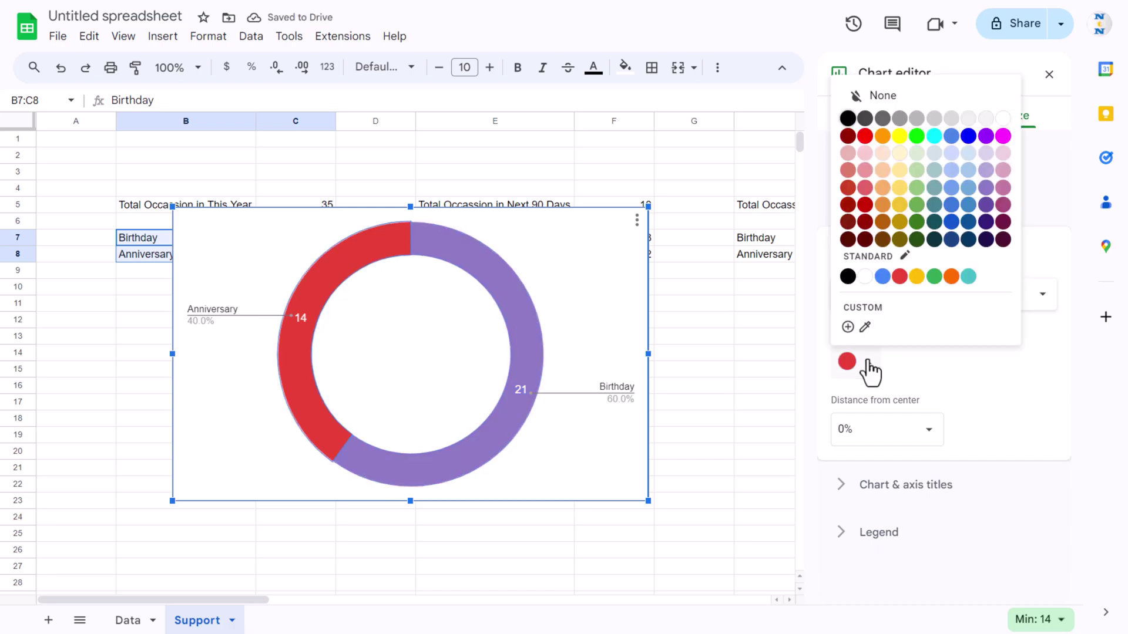
pyautogui.click(969, 222)
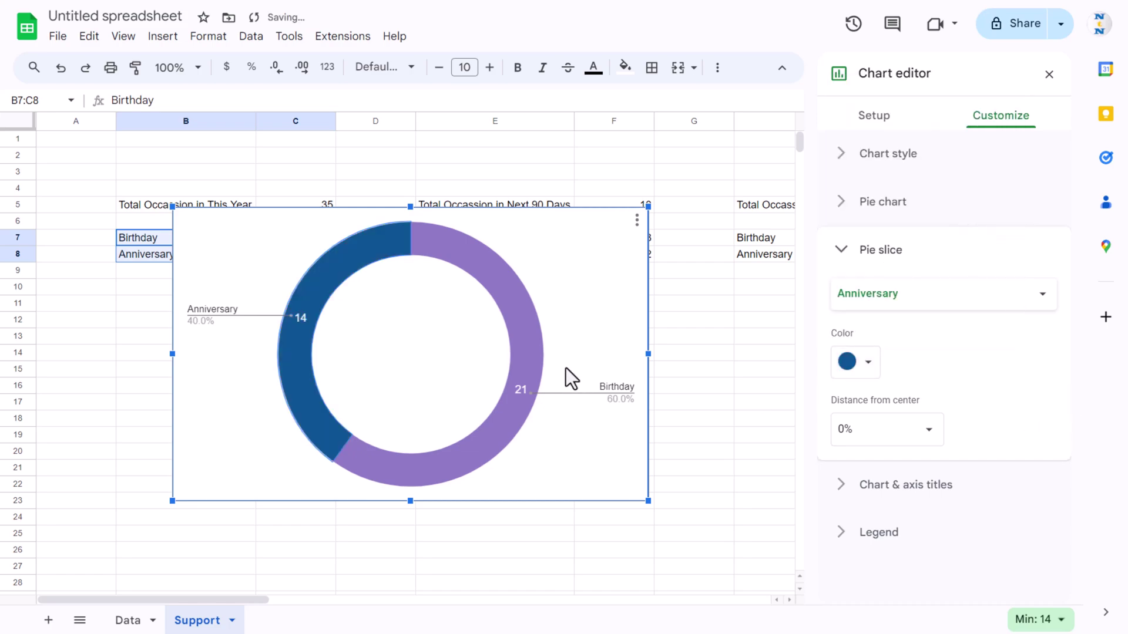
pyautogui.click(600, 376)
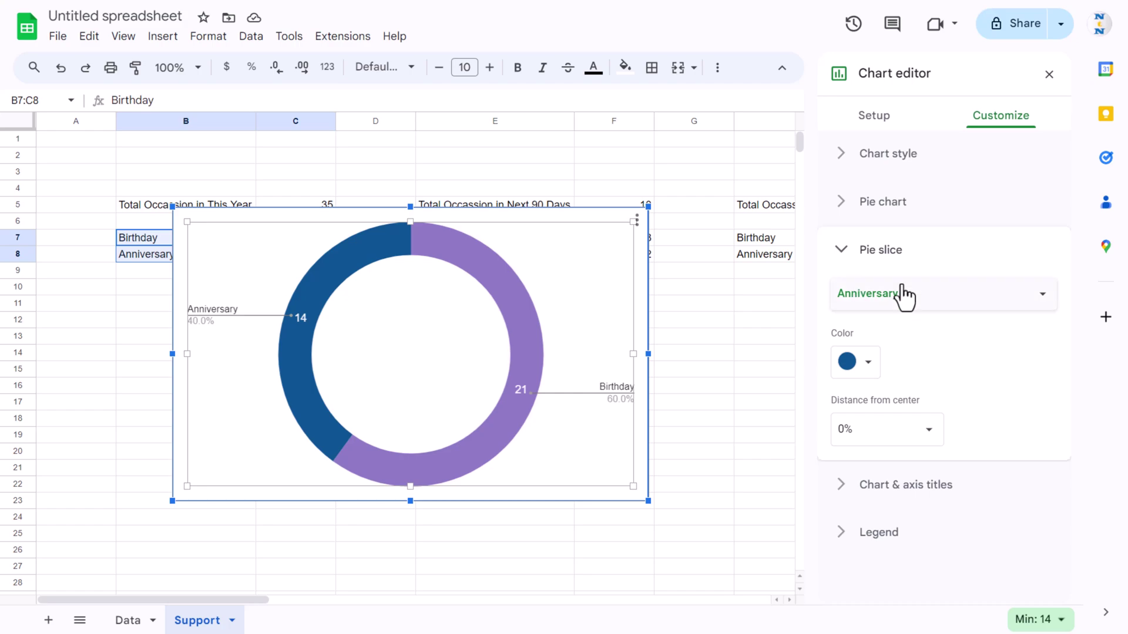
pyautogui.click(849, 258)
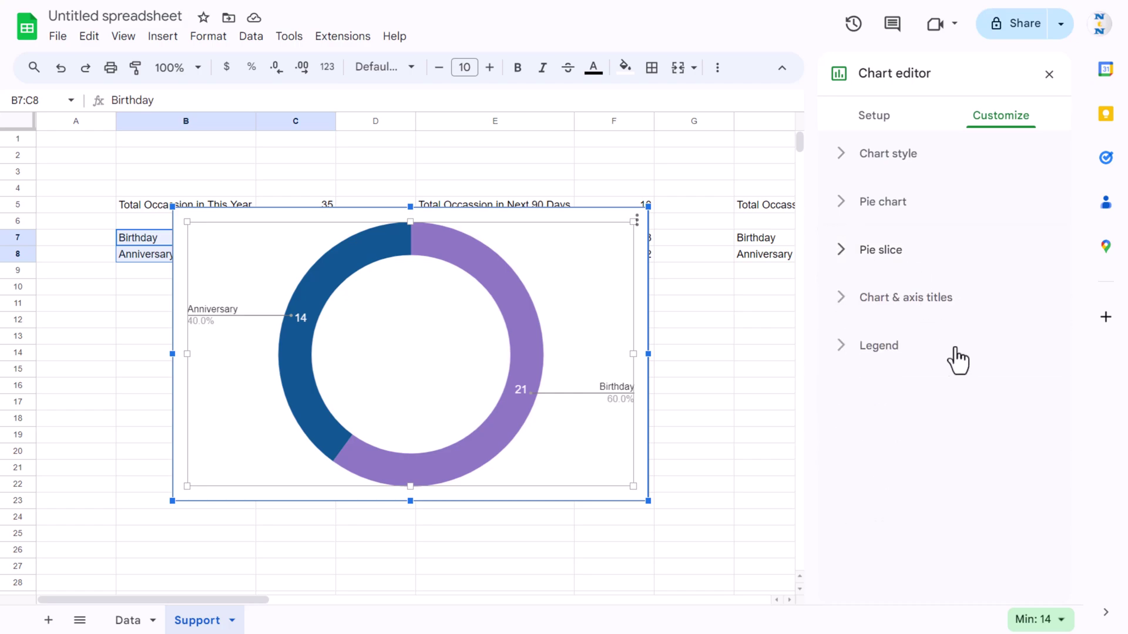
# Move the chart legend to the bottom
pyautogui.click(892, 356)
pyautogui.click(964, 418)
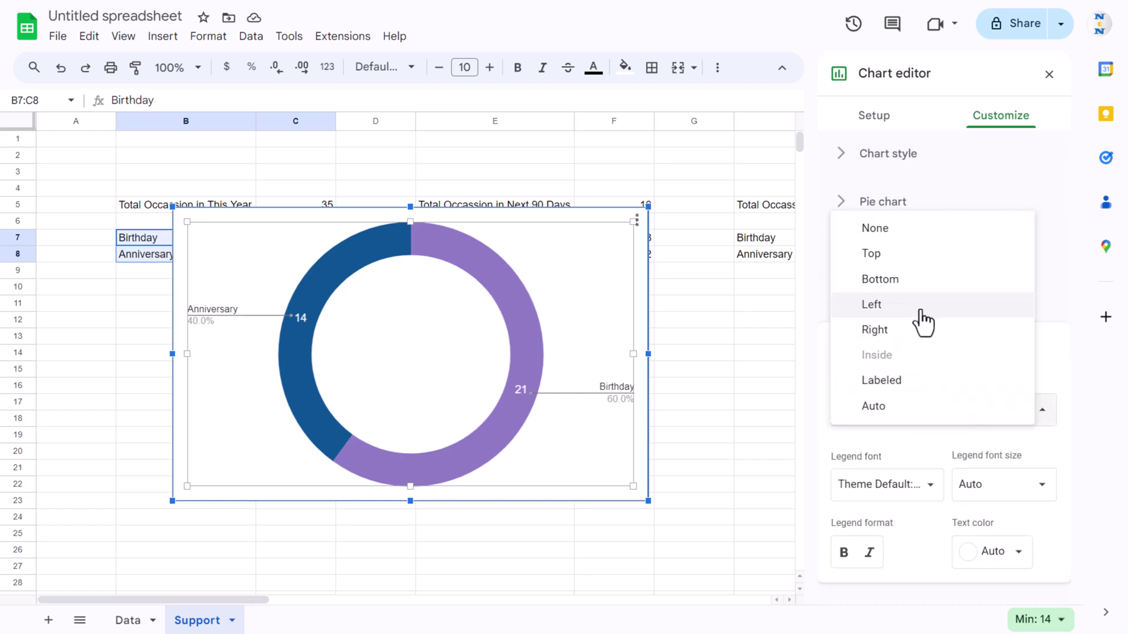
pyautogui.click(910, 280)
pyautogui.click(590, 358)
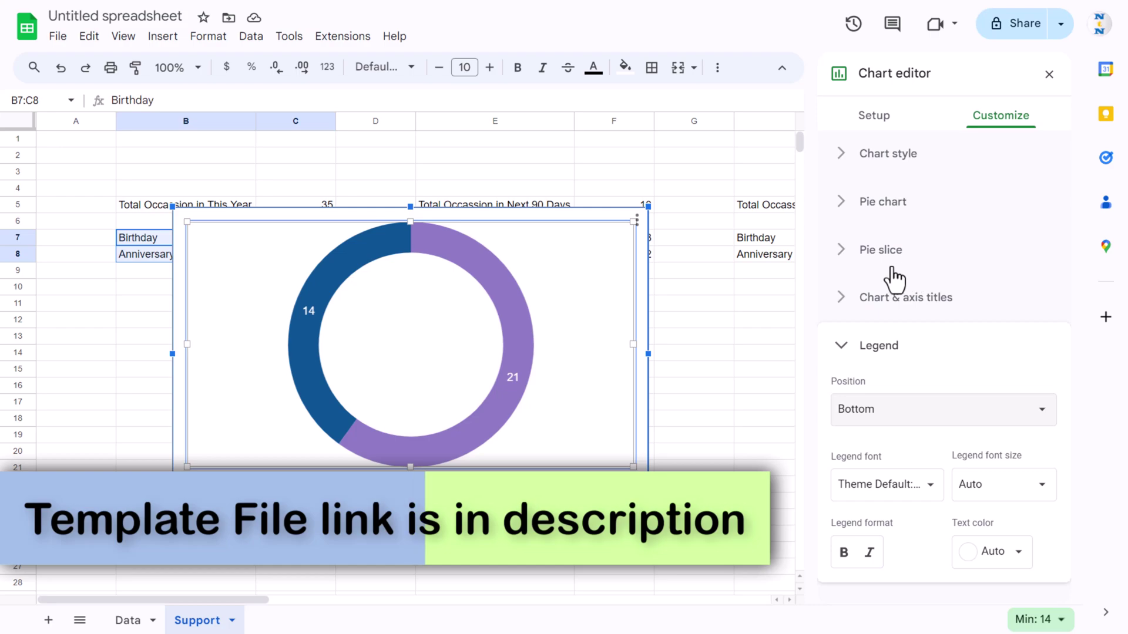
# Title the chart 'Total Occasion in this Year' and move it below row 8
pyautogui.click(878, 301)
pyautogui.click(875, 417)
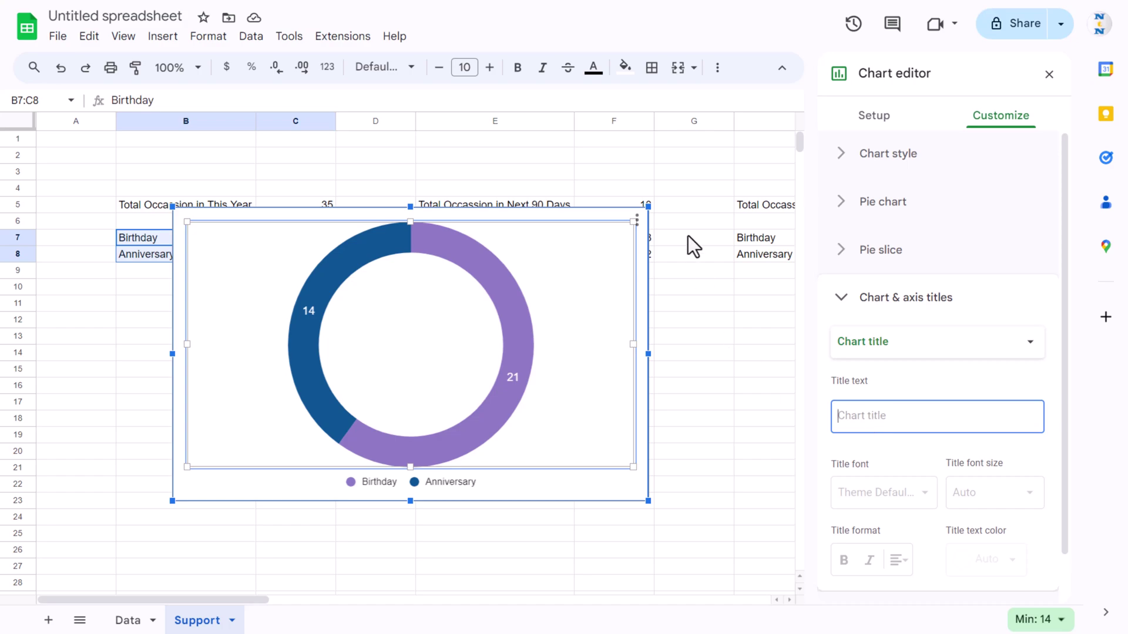
pyautogui.moveTo(603, 215); pyautogui.dragTo(594, 264)
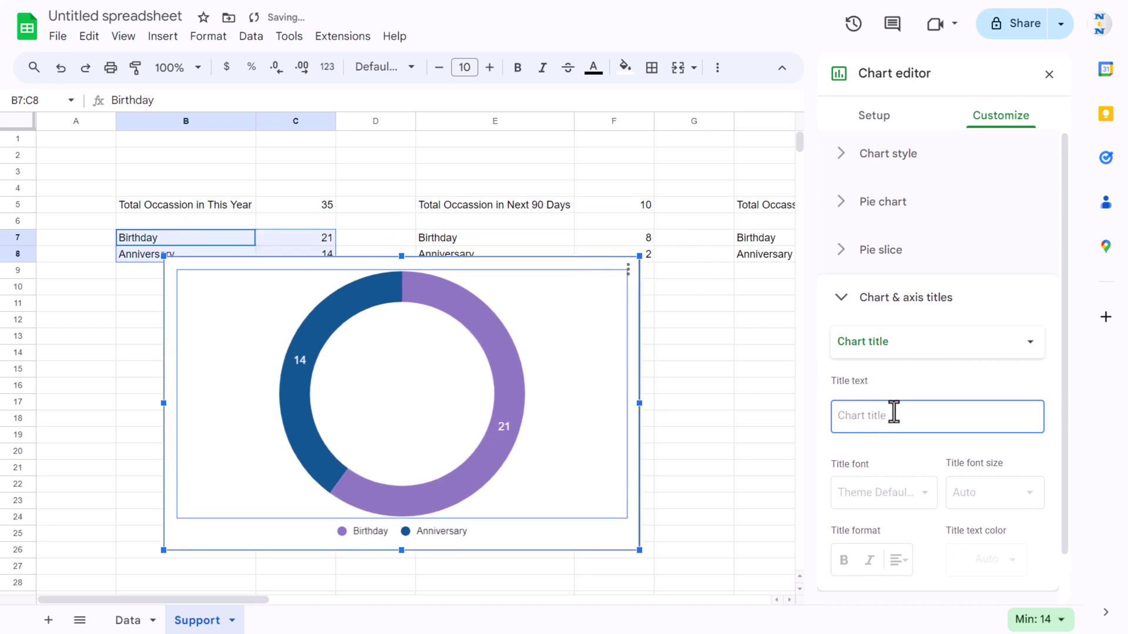
pyautogui.write('Total Occassion in')
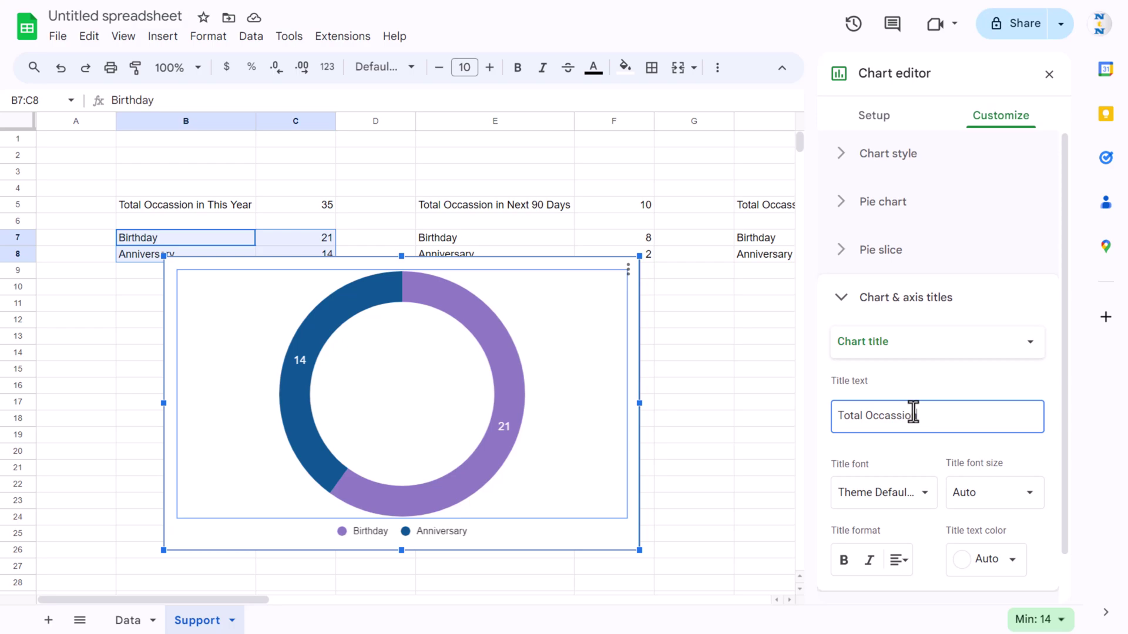
pyautogui.press('Left')
pyautogui.press('Left')
pyautogui.press('Left')
pyautogui.press('Left')
pyautogui.press('Left')
pyautogui.press('Left')
pyautogui.press('Left')
pyautogui.press('Left')
pyautogui.press('Delete')
pyautogui.click(958, 415)
pyautogui.write('this Year')
# Format the chart title centred, 14 pt, black and bold
pyautogui.scroll(-1, 998, 482)
pyautogui.click(898, 508)
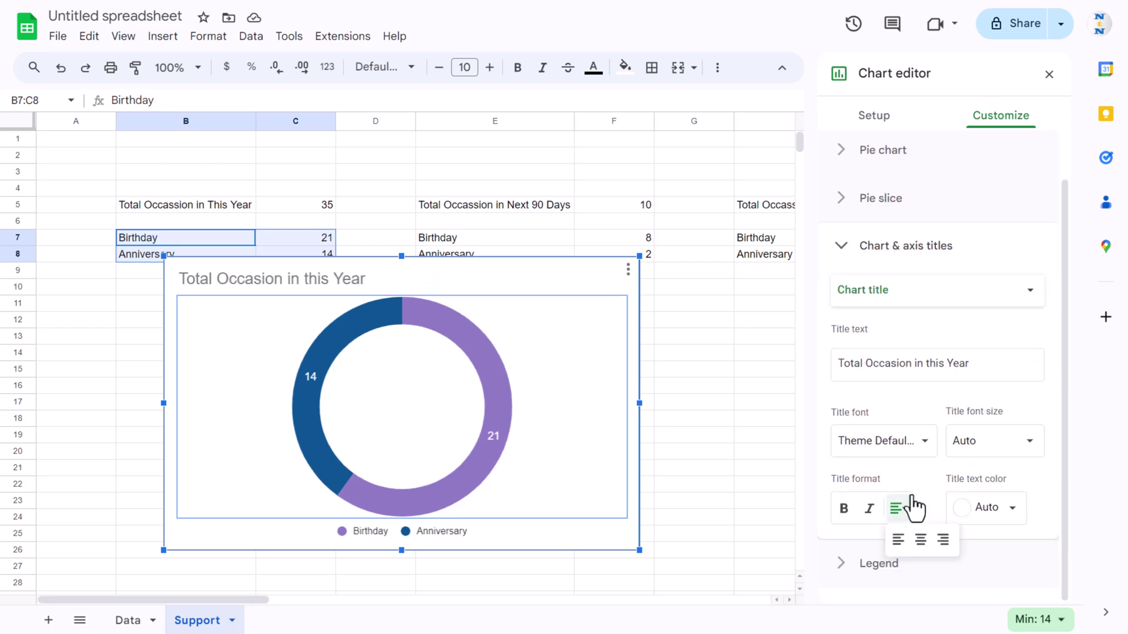
pyautogui.click(919, 541)
pyautogui.click(1029, 446)
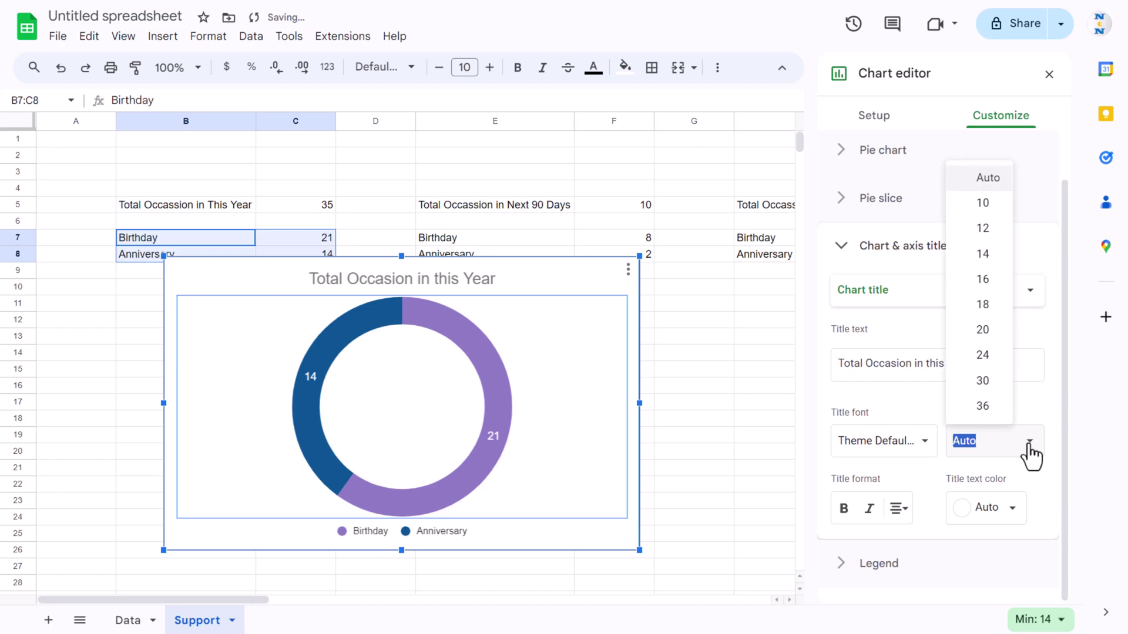
pyautogui.click(989, 256)
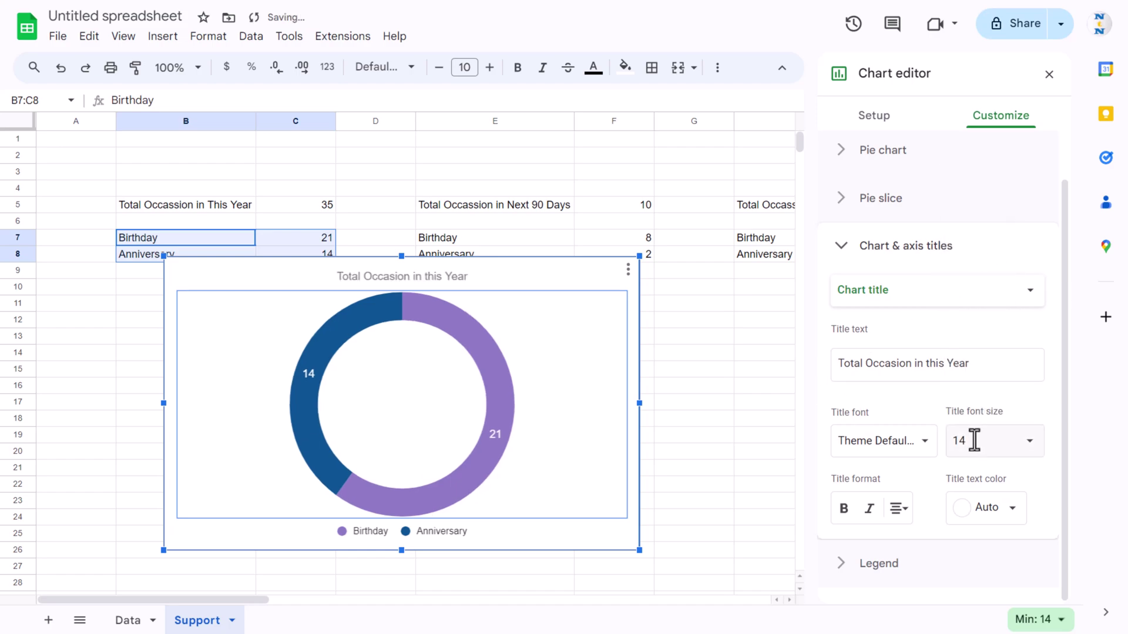
pyautogui.click(1023, 516)
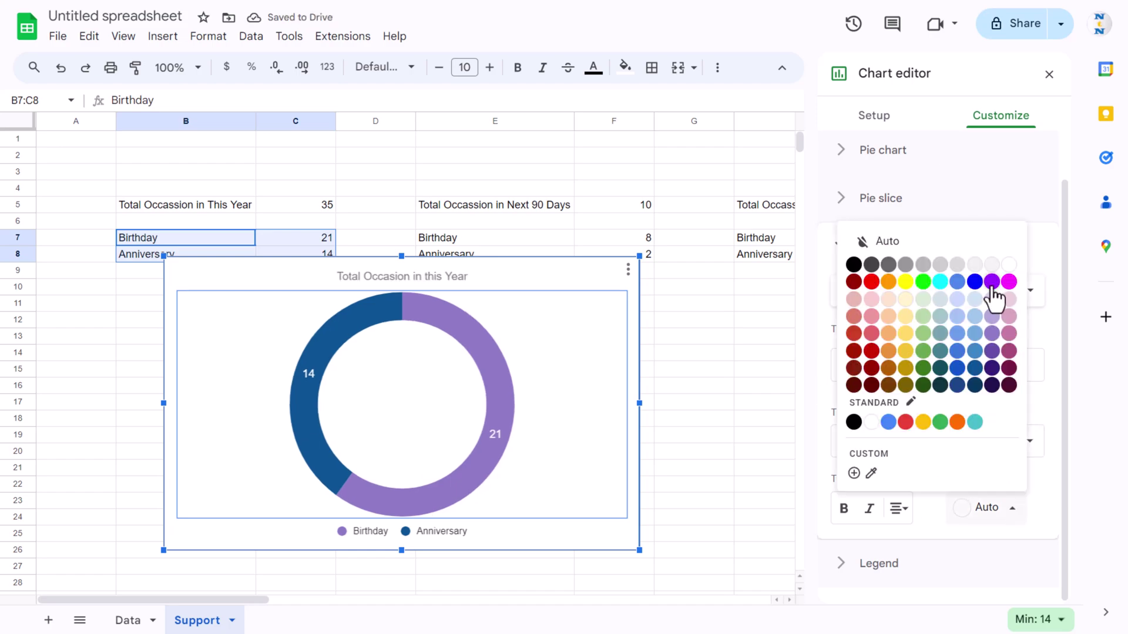
pyautogui.click(854, 263)
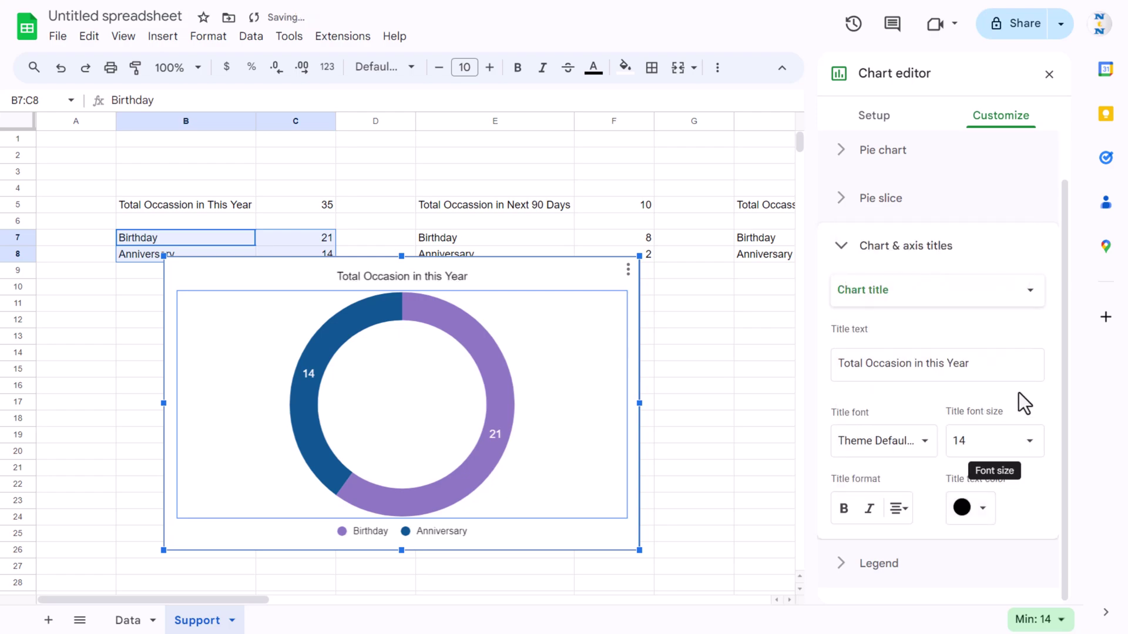
pyautogui.click(844, 509)
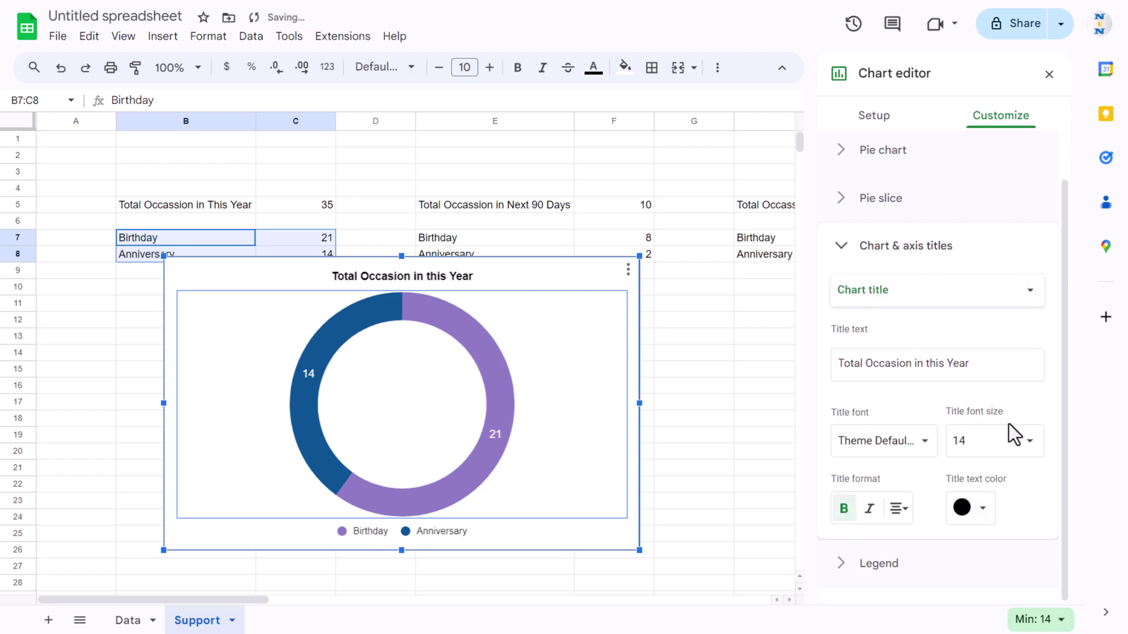
# Shrink the doughnut chart to a smaller size
pyautogui.moveTo(639, 551); pyautogui.dragTo(386, 443)
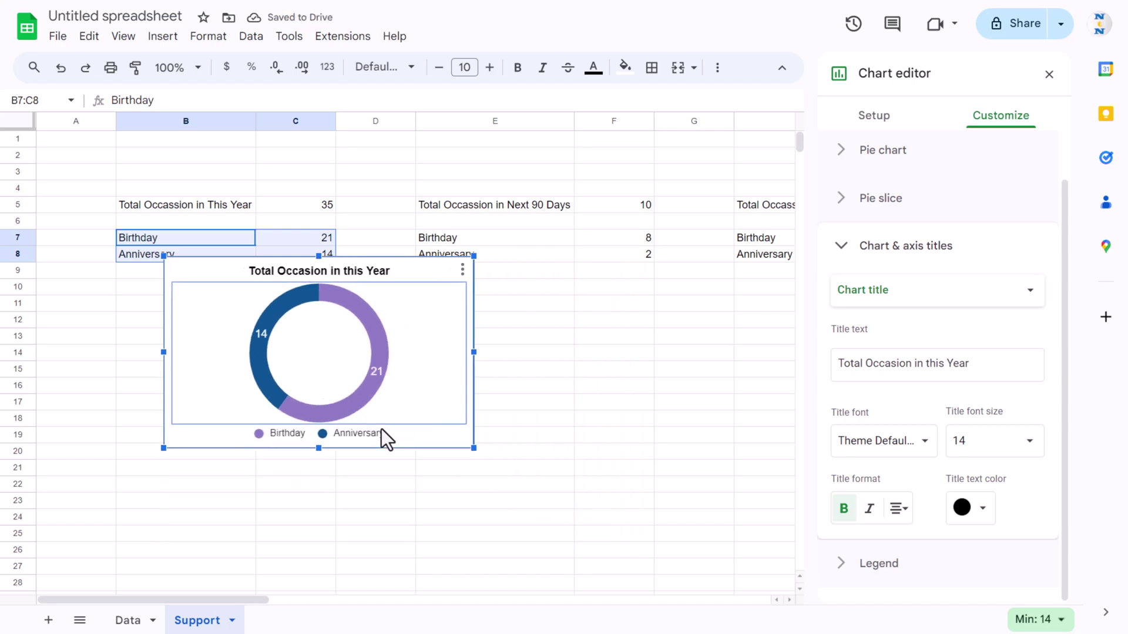
pyautogui.click(382, 268)
pyautogui.click(389, 284)
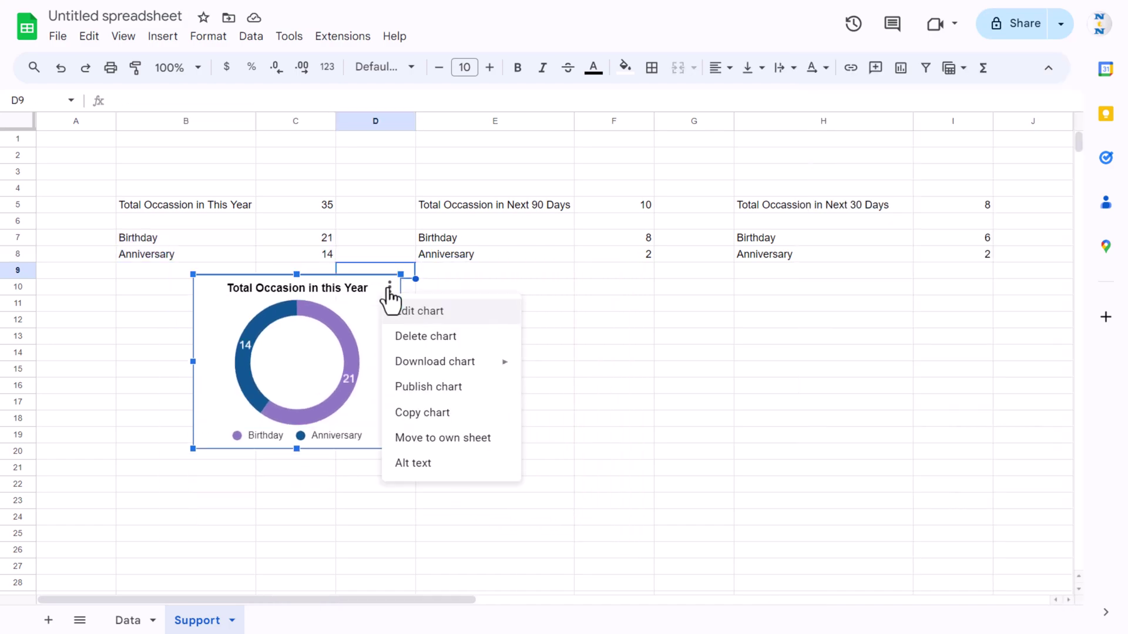
# Paste the doughnut chart onto the Data sheet at the top-left, below the title banner
pyautogui.click(438, 413)
pyautogui.click(127, 621)
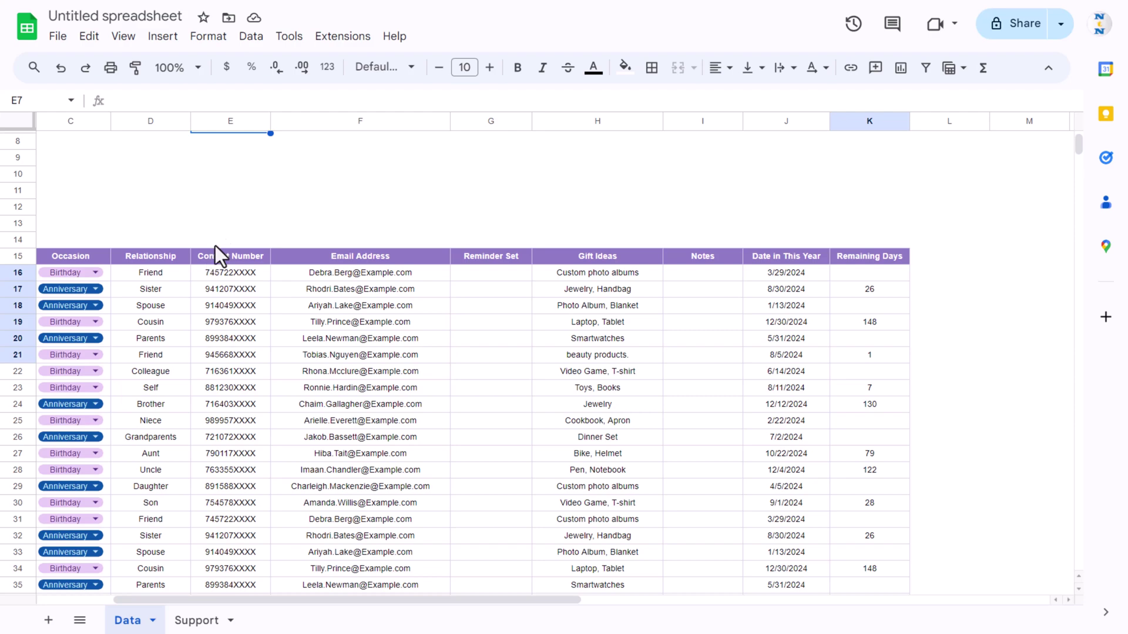
pyautogui.hotkey('ctrl', 'v')
pyautogui.scroll(2, 636, 410)
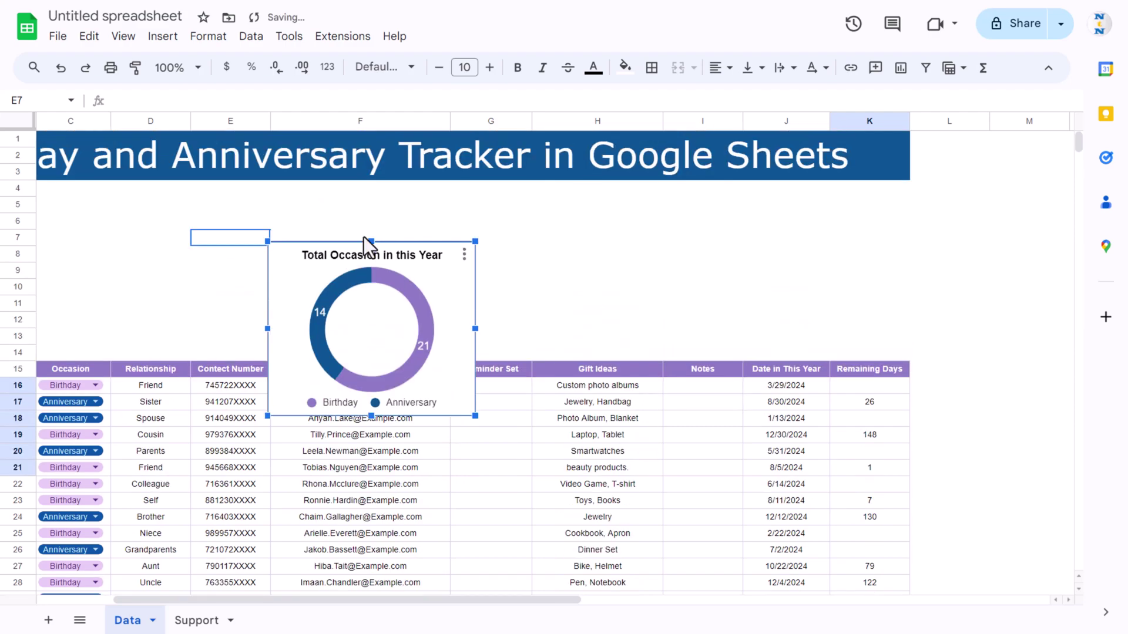
pyautogui.moveTo(298, 266); pyautogui.dragTo(93, 207)
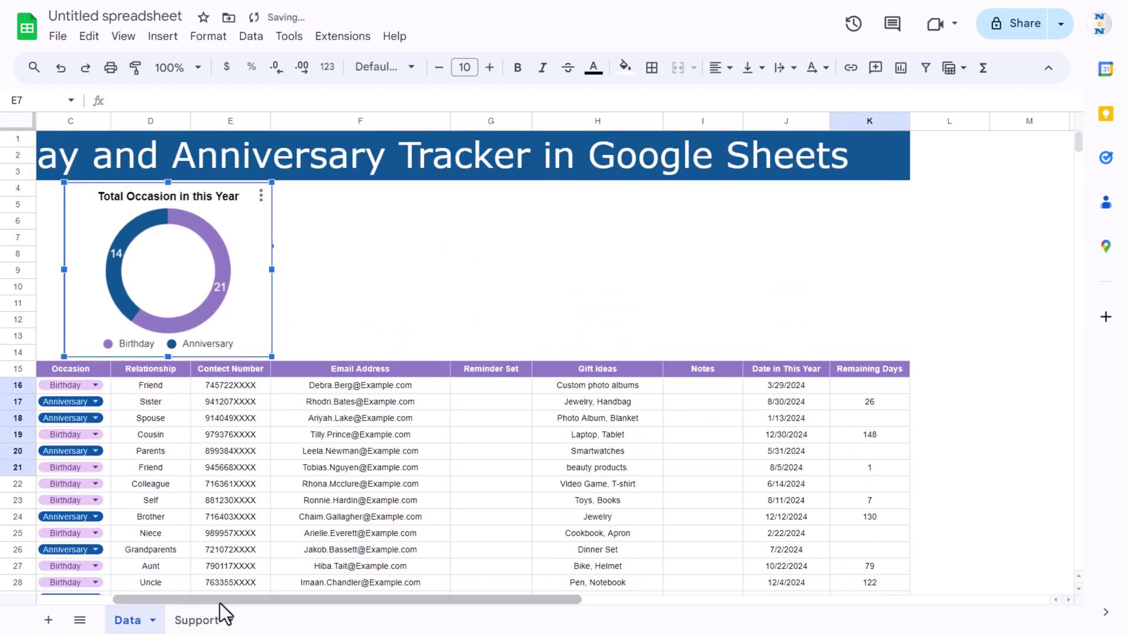
pyautogui.moveTo(222, 600); pyautogui.dragTo(144, 600)
pyautogui.click(319, 287)
# Delete the leftover chart from the Support sheet and return to Data
pyautogui.click(197, 622)
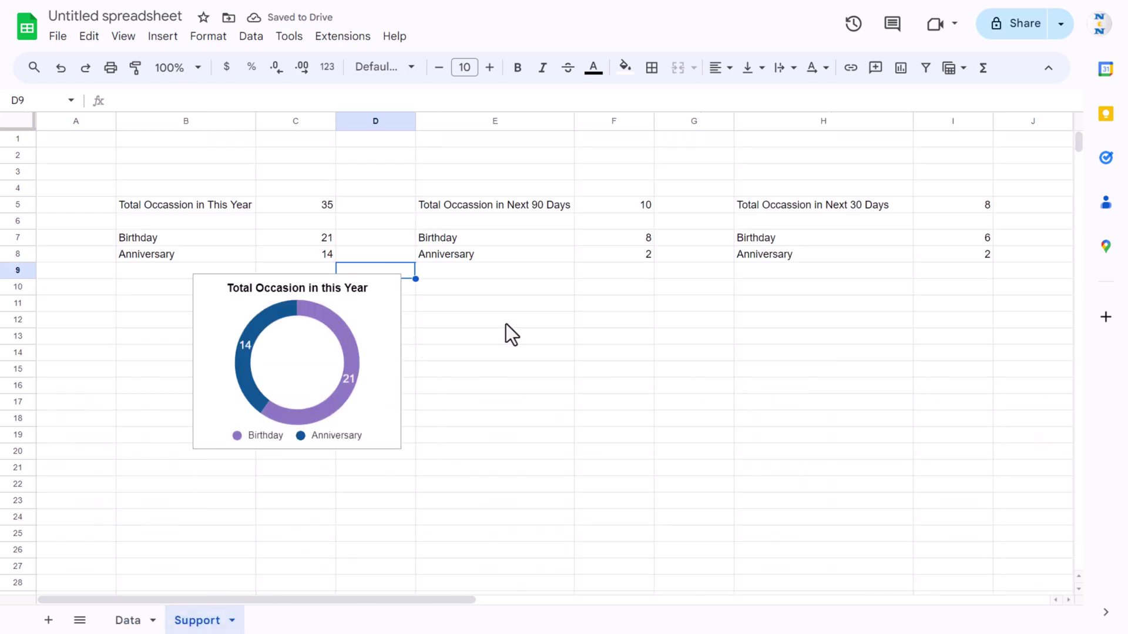
pyautogui.click(506, 270)
pyautogui.moveTo(383, 314); pyautogui.dragTo(368, 354)
pyautogui.press('Delete')
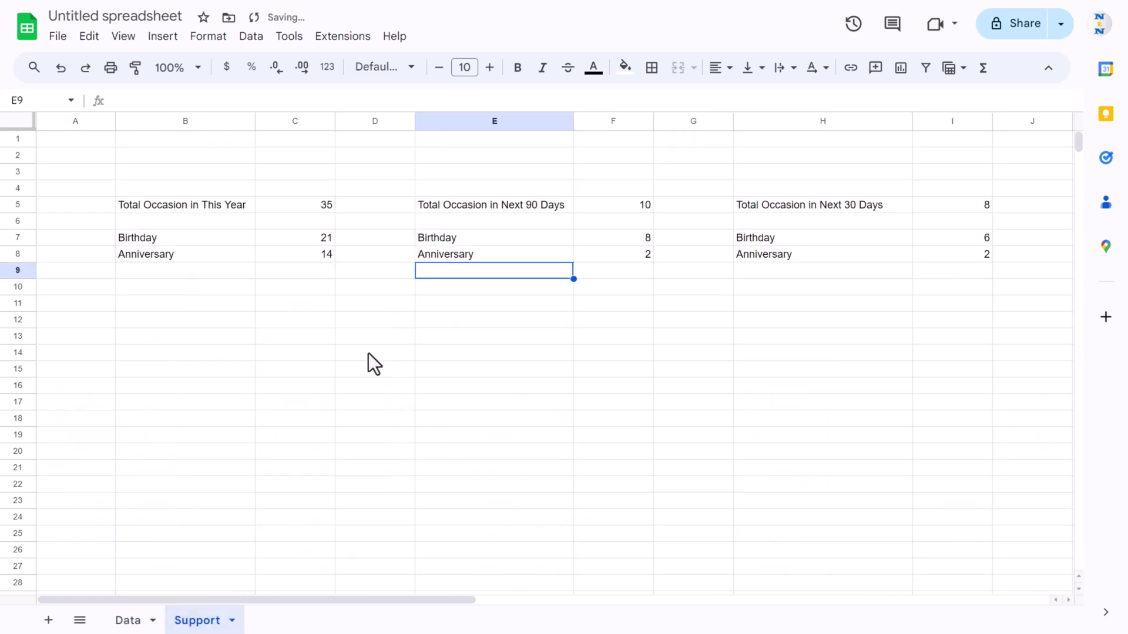
pyautogui.click(141, 619)
pyautogui.click(231, 244)
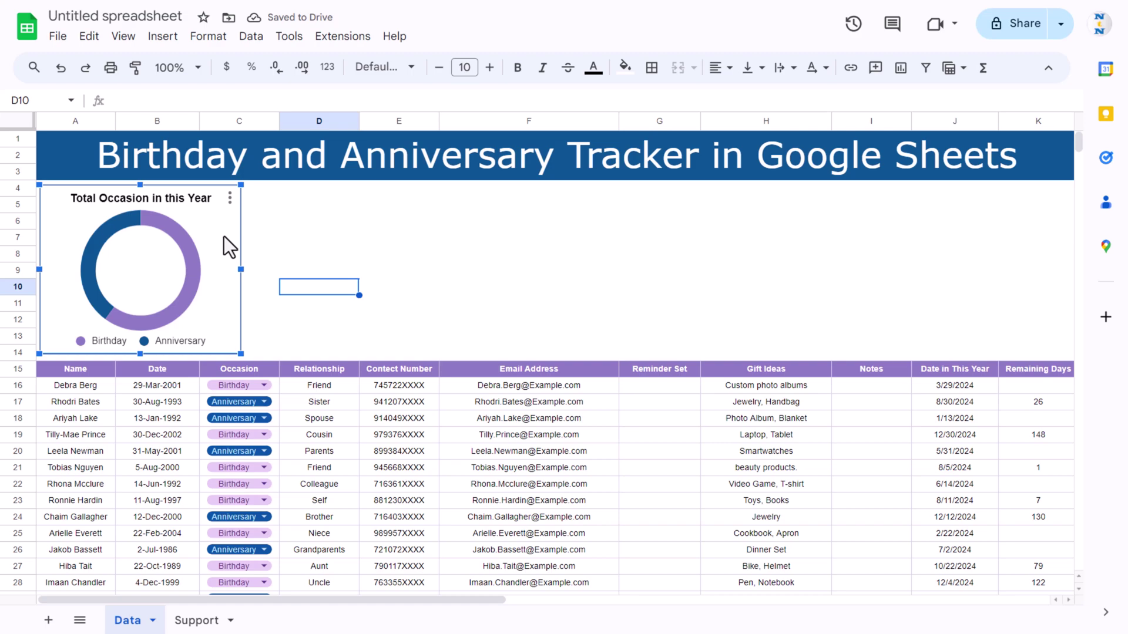
# Duplicate the yearly doughnut chart to the right of the first
pyautogui.hotkey('ctrl', 'c')
pyautogui.press('Escape')
pyautogui.click(320, 220)
pyautogui.hotkey('ctrl', 'v')
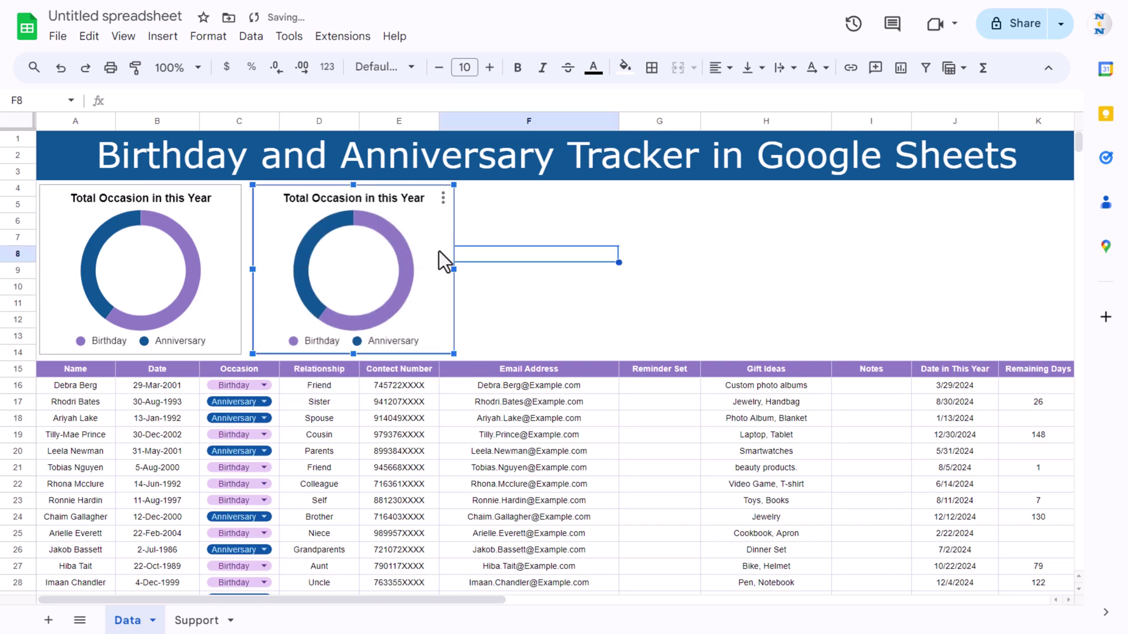
pyautogui.doubleClick(439, 251)
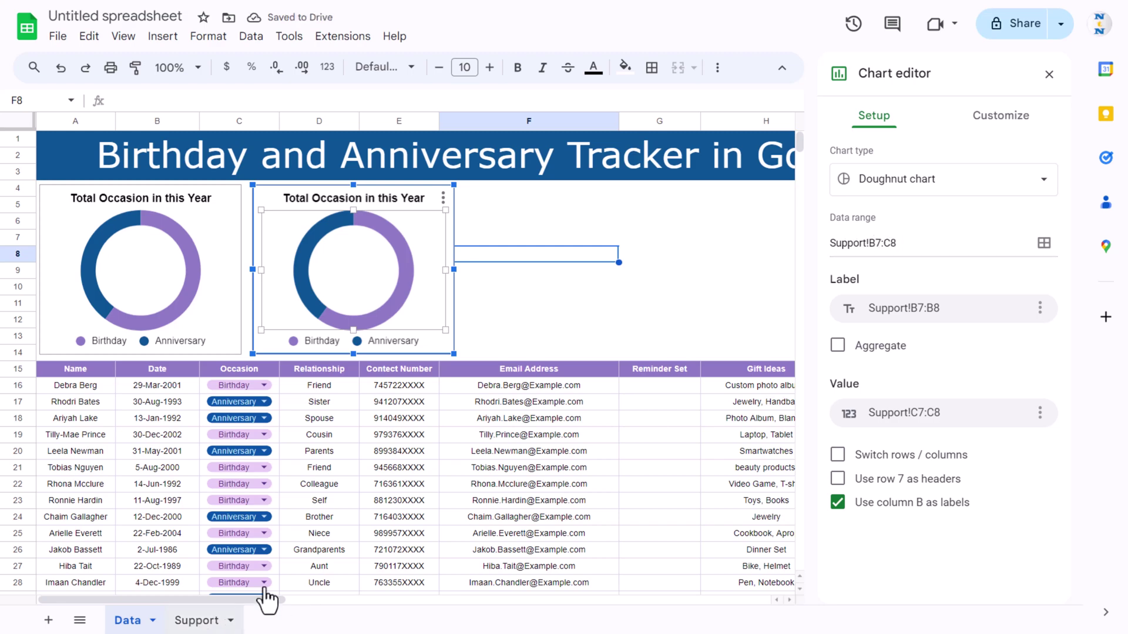
# Set the second chart's data range to Support!E7:F8, showing counts 8 and 2
pyautogui.click(196, 620)
pyautogui.moveTo(632, 237); pyautogui.dragTo(635, 251)
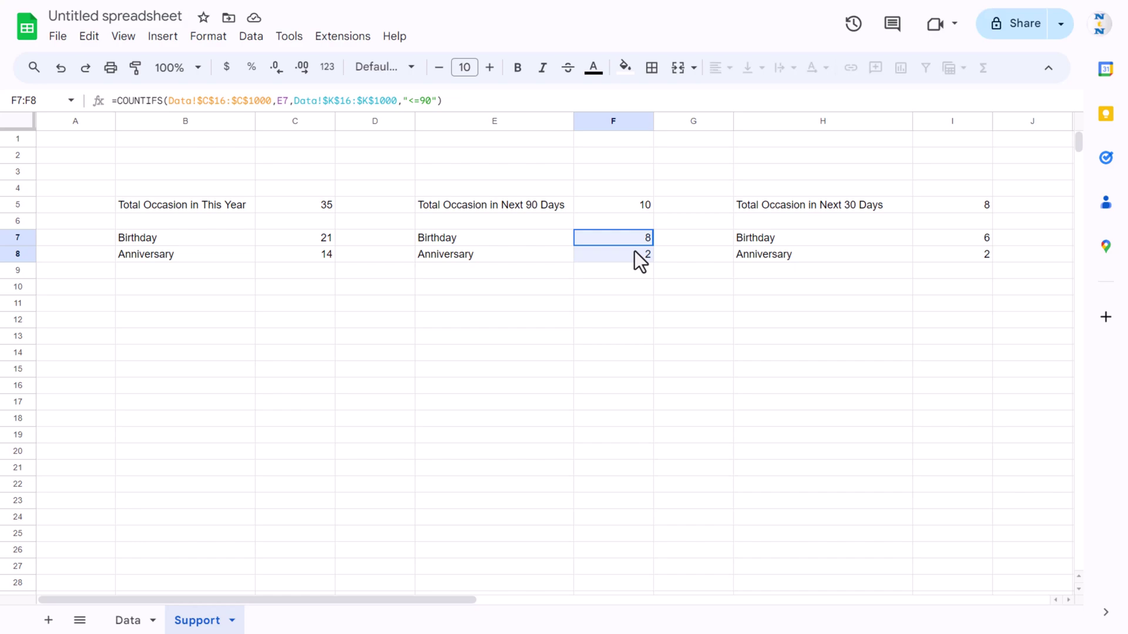
pyautogui.click(473, 240)
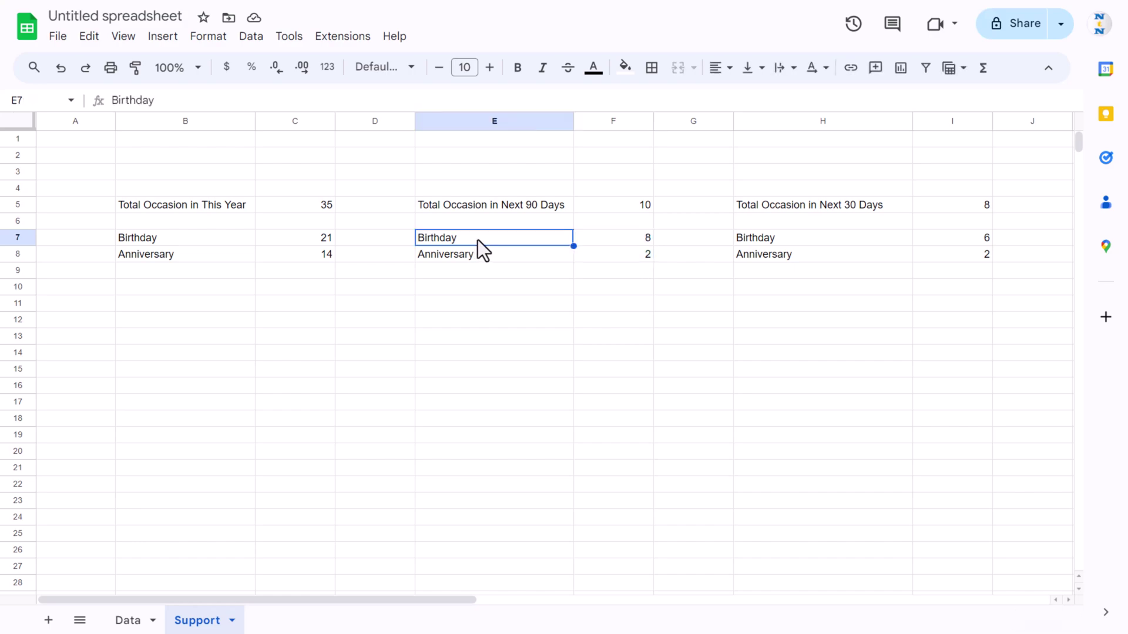
pyautogui.click(646, 258)
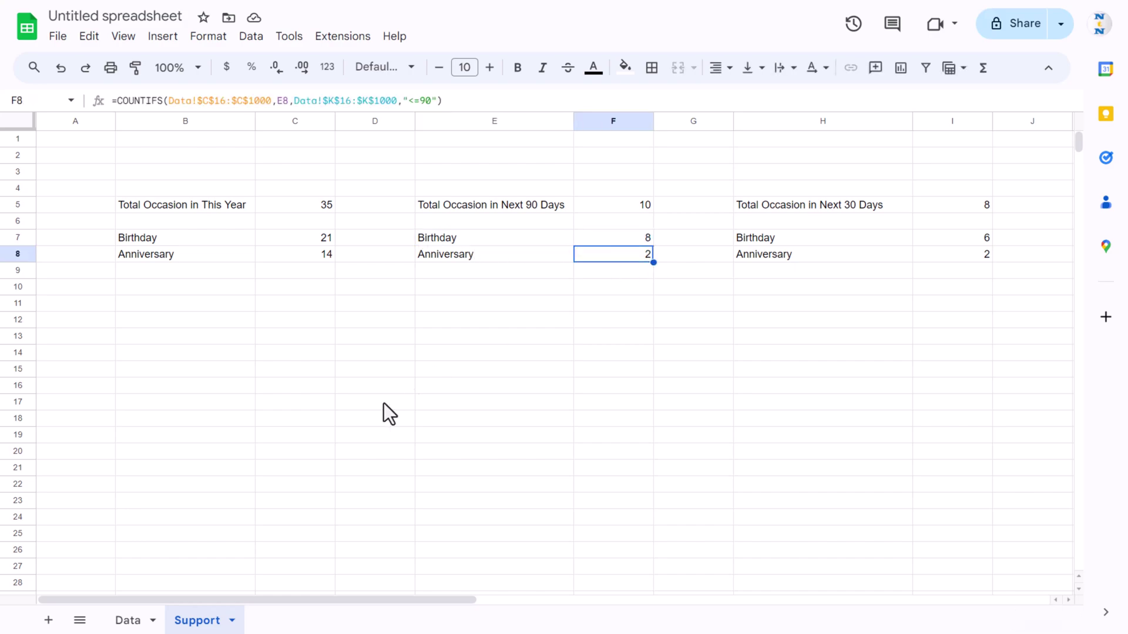
pyautogui.click(124, 621)
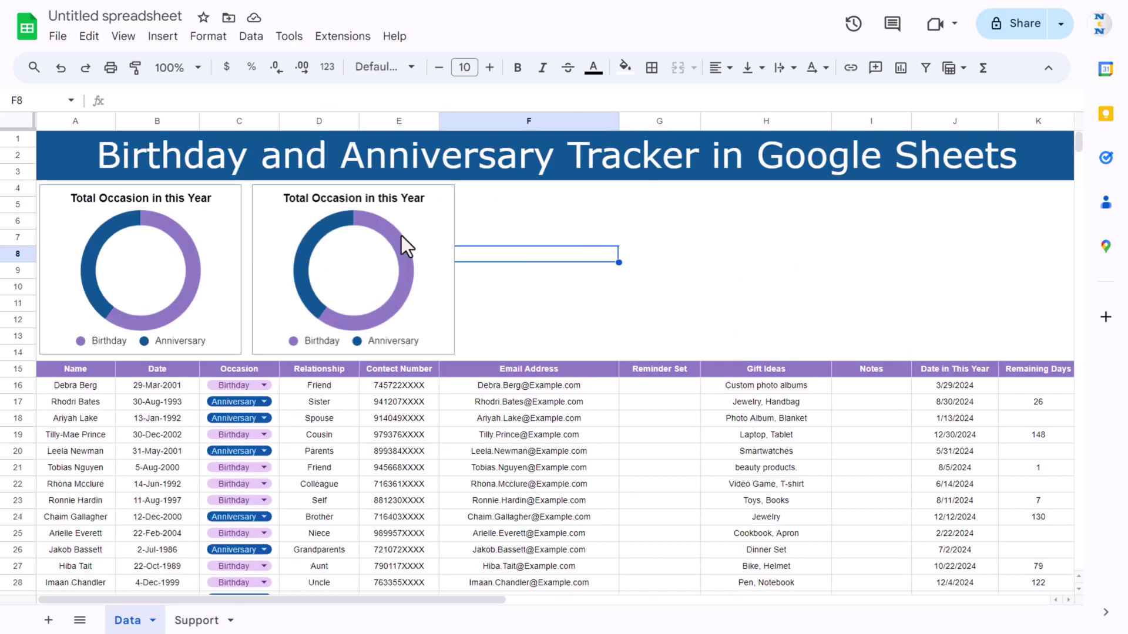
pyautogui.doubleClick(432, 228)
pyautogui.click(876, 243)
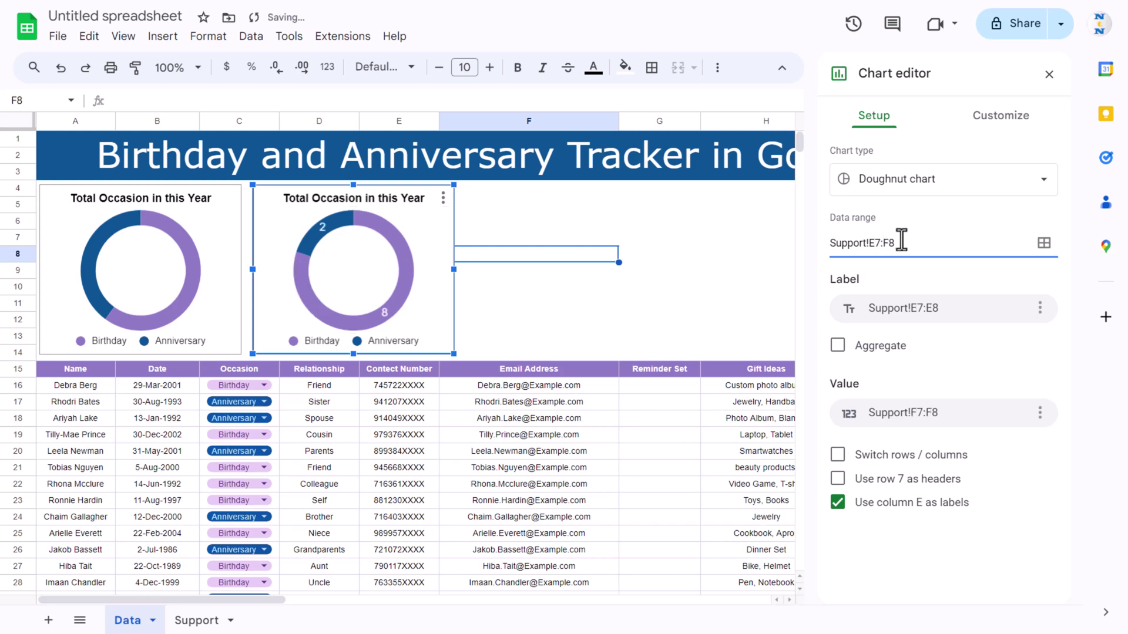
pyautogui.click(591, 301)
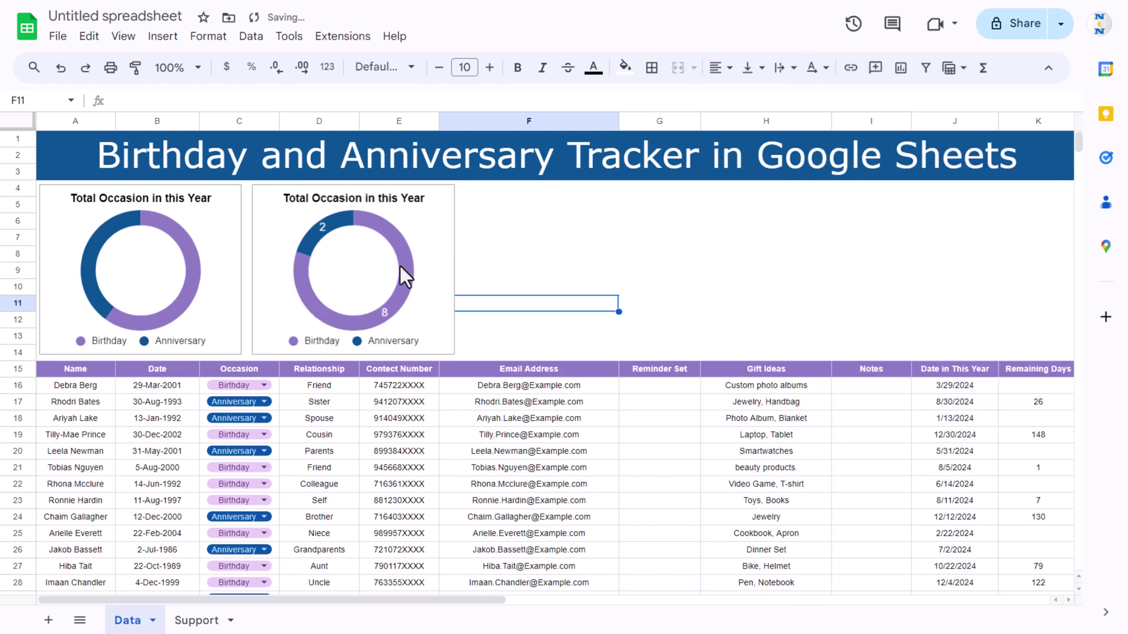
# Retitle the second chart 'Total Occasion in Next 90 days'
pyautogui.doubleClick(393, 199)
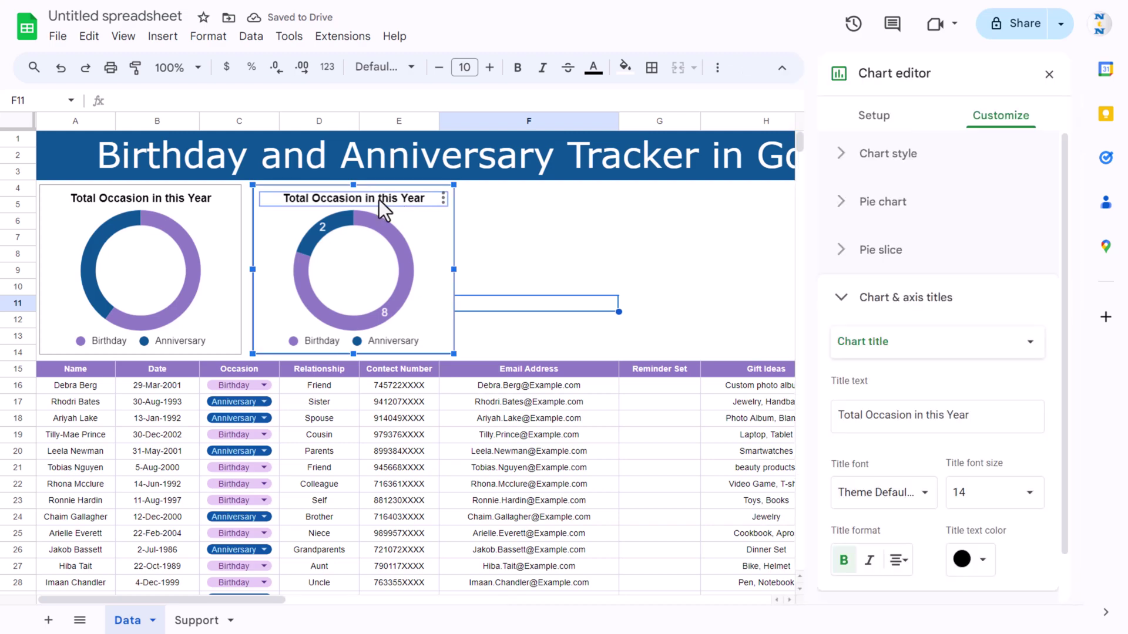
pyautogui.click(377, 199)
pyautogui.press('Delete')
pyautogui.press('Delete')
pyautogui.press('Delete')
pyautogui.press('Delete')
pyautogui.press('Delete')
pyautogui.press('Delete')
pyautogui.press('Delete')
pyautogui.press('Delete')
pyautogui.press('Delete')
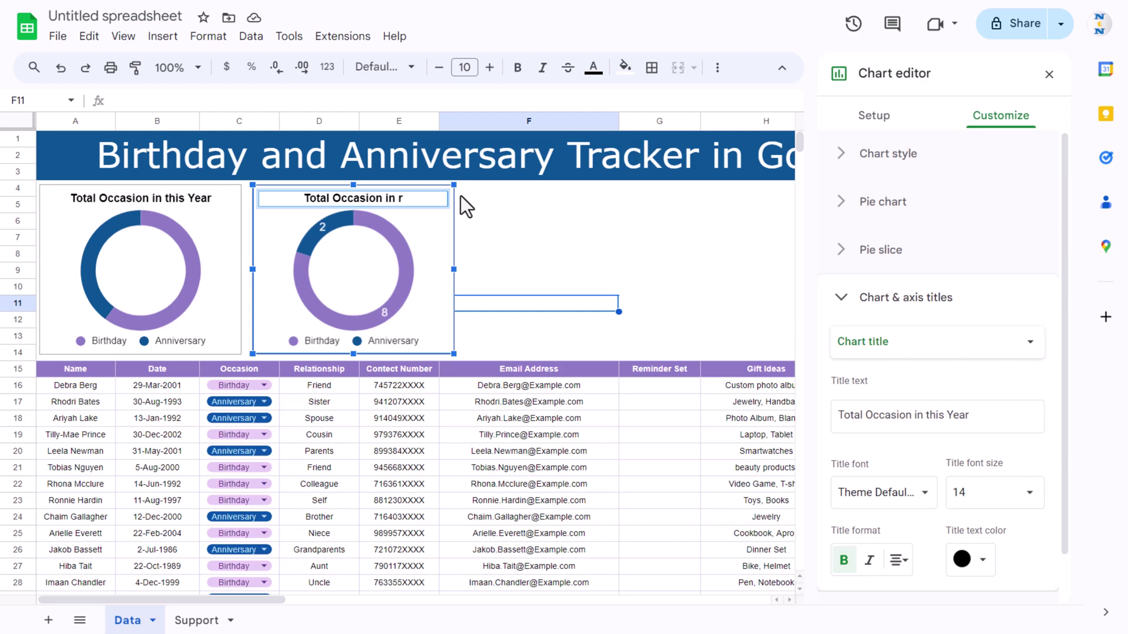
pyautogui.write('Nex')
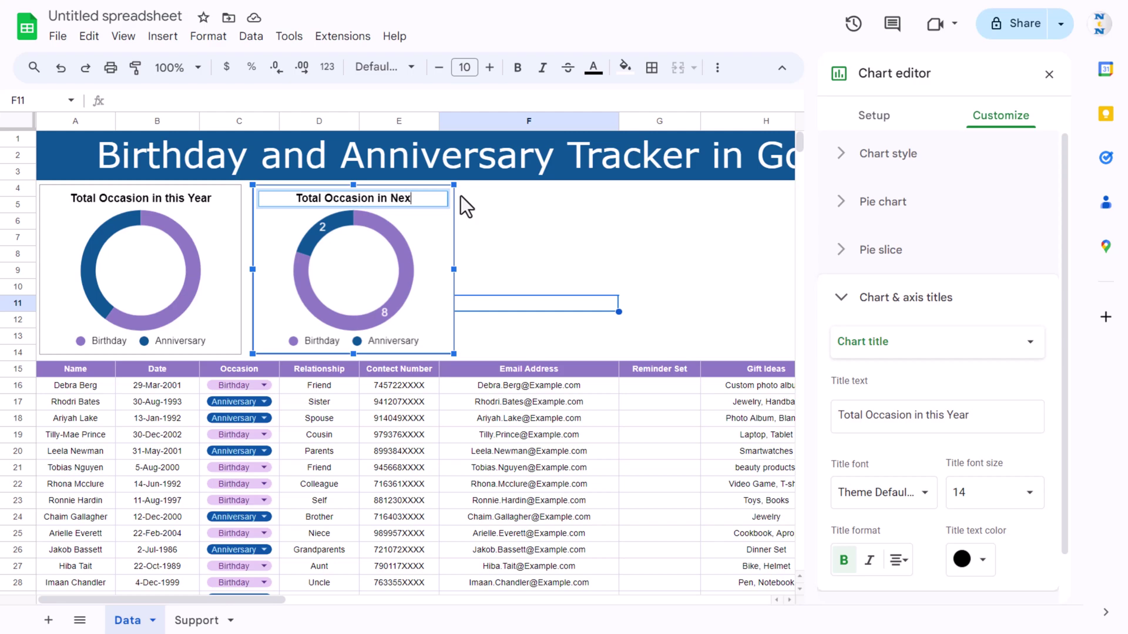
pyautogui.write('t 90 days')
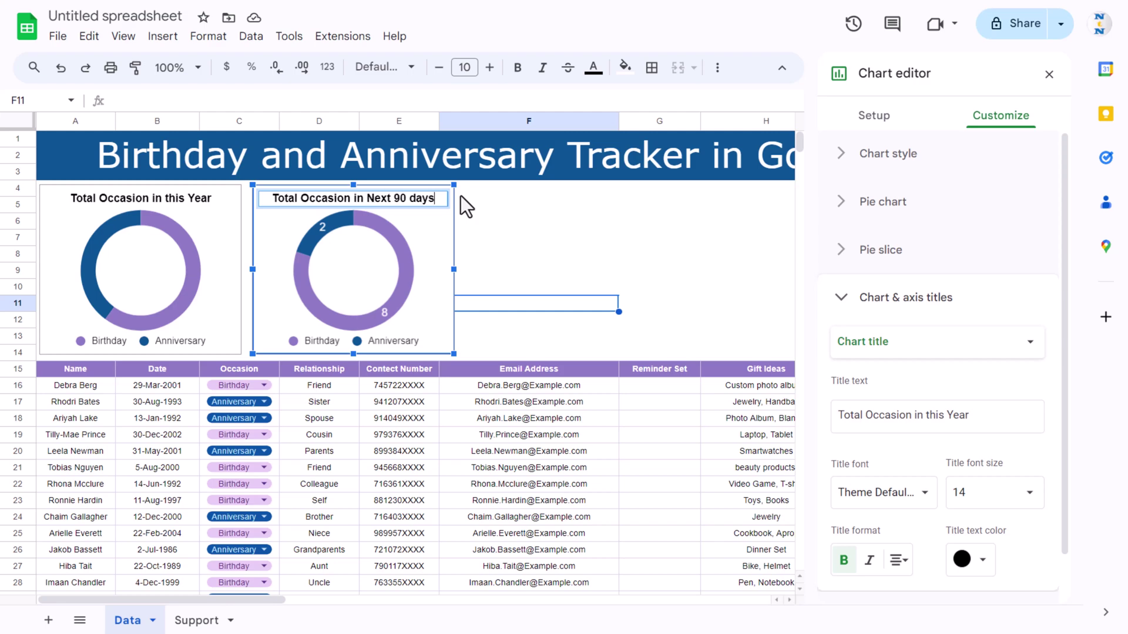
pyautogui.click(541, 226)
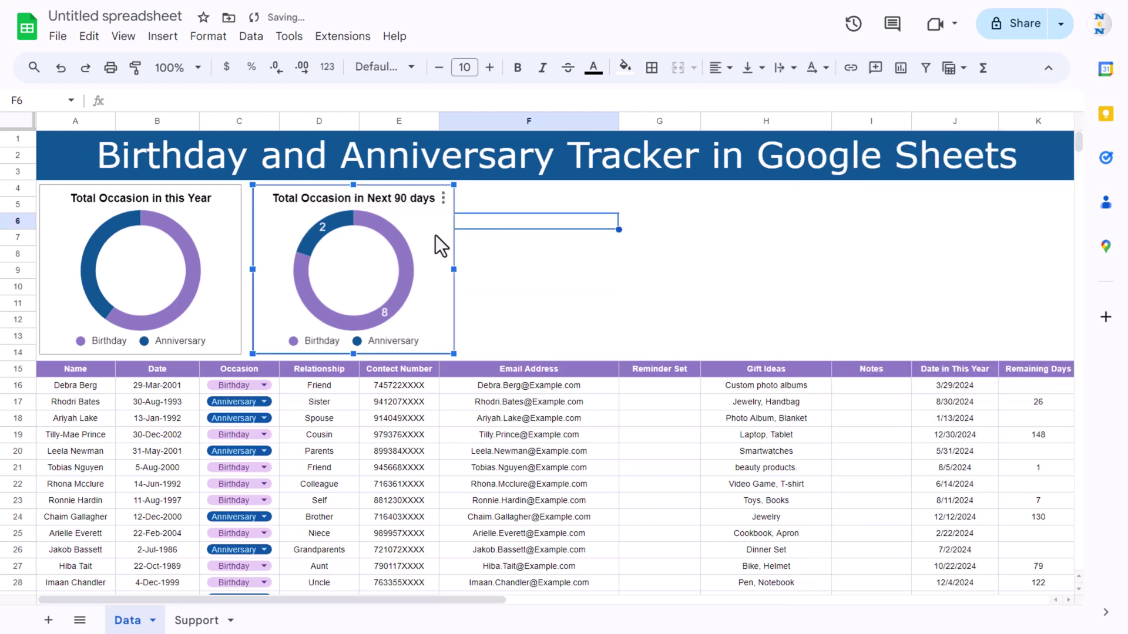
# Paste a copy of the 90-day chart as a third chart in line beside it
pyautogui.hotkey('ctrl', 'v')
pyautogui.moveTo(642, 260); pyautogui.dragTo(654, 282)
pyautogui.click(728, 303)
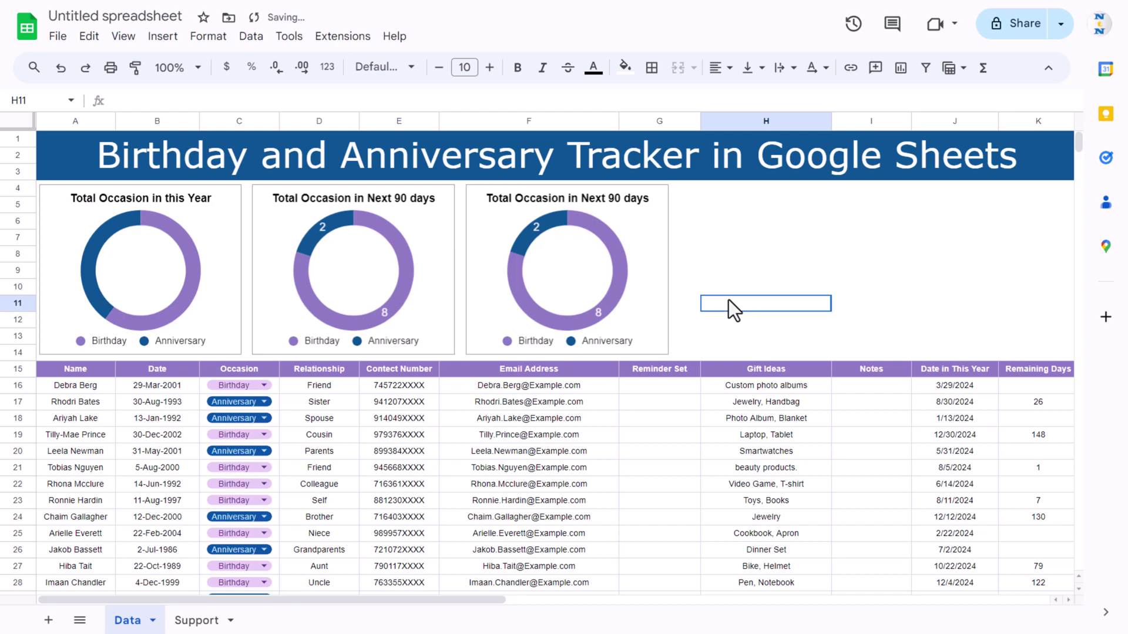
# Review the 30-day (H7) and 7-day count blocks on Support, then open the third chart's settings
pyautogui.click(197, 621)
pyautogui.click(810, 242)
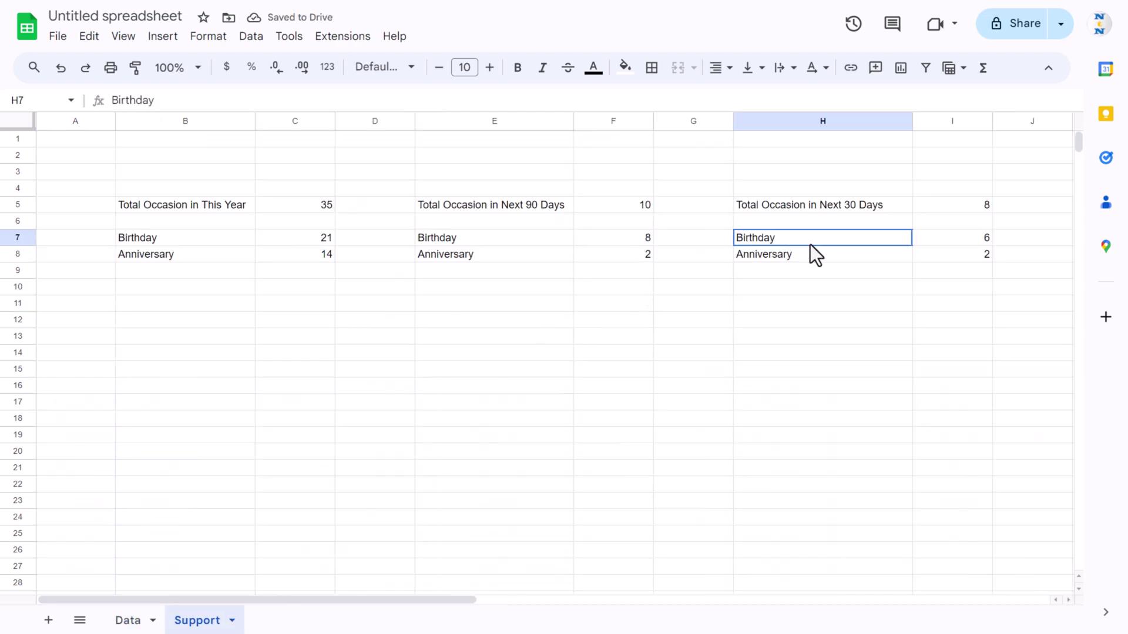
pyautogui.click(971, 242)
pyautogui.press('Right')
pyautogui.press('Right')
pyautogui.press('Right')
pyautogui.press('Right')
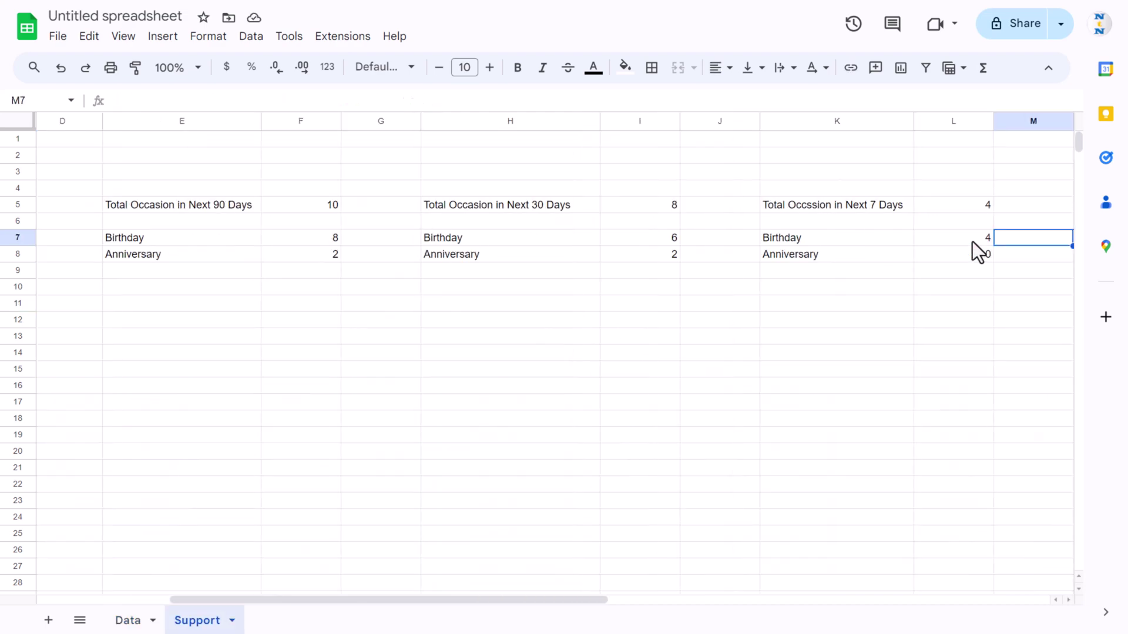
pyautogui.press('Left')
pyautogui.press('Left')
pyautogui.press('Left')
pyautogui.press('Left')
pyautogui.press('Left')
pyautogui.press('Left')
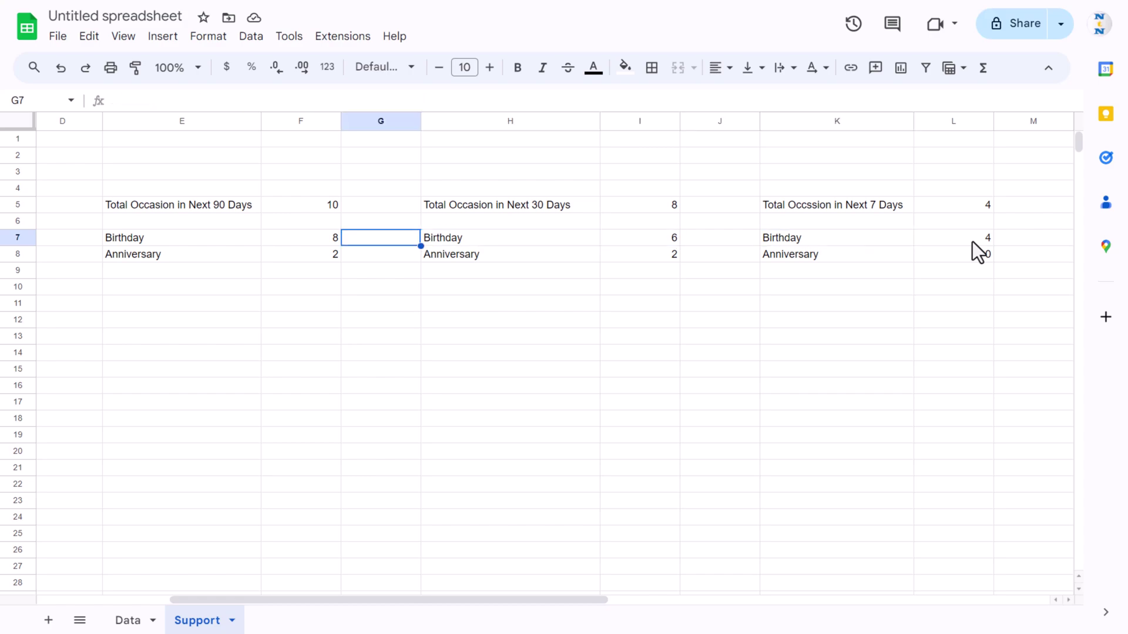
pyautogui.click(127, 622)
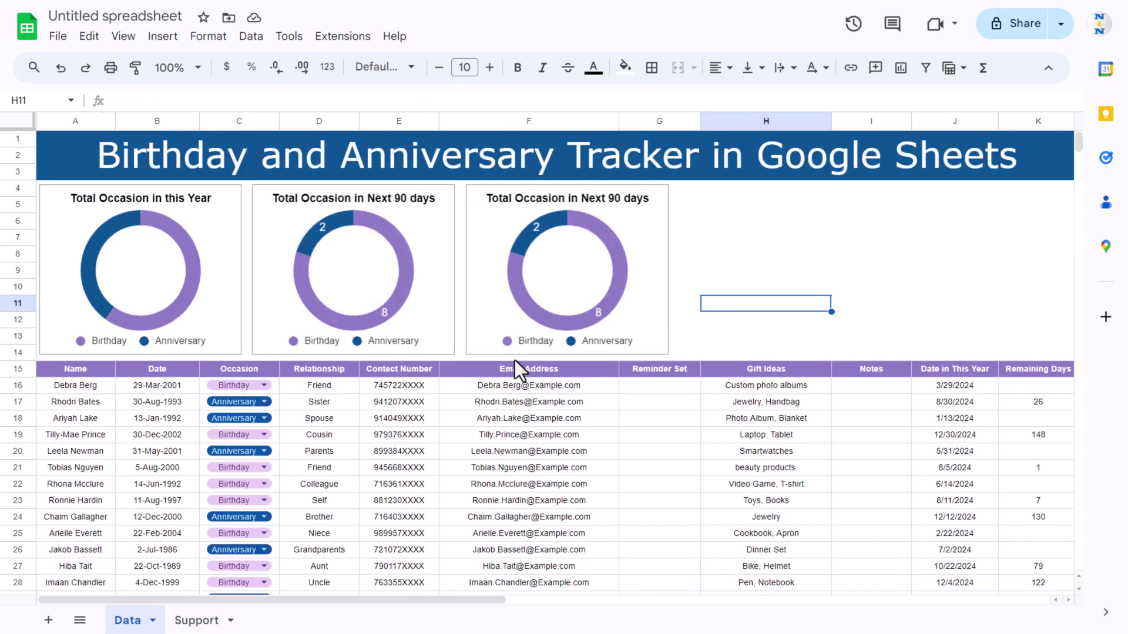
pyautogui.doubleClick(494, 229)
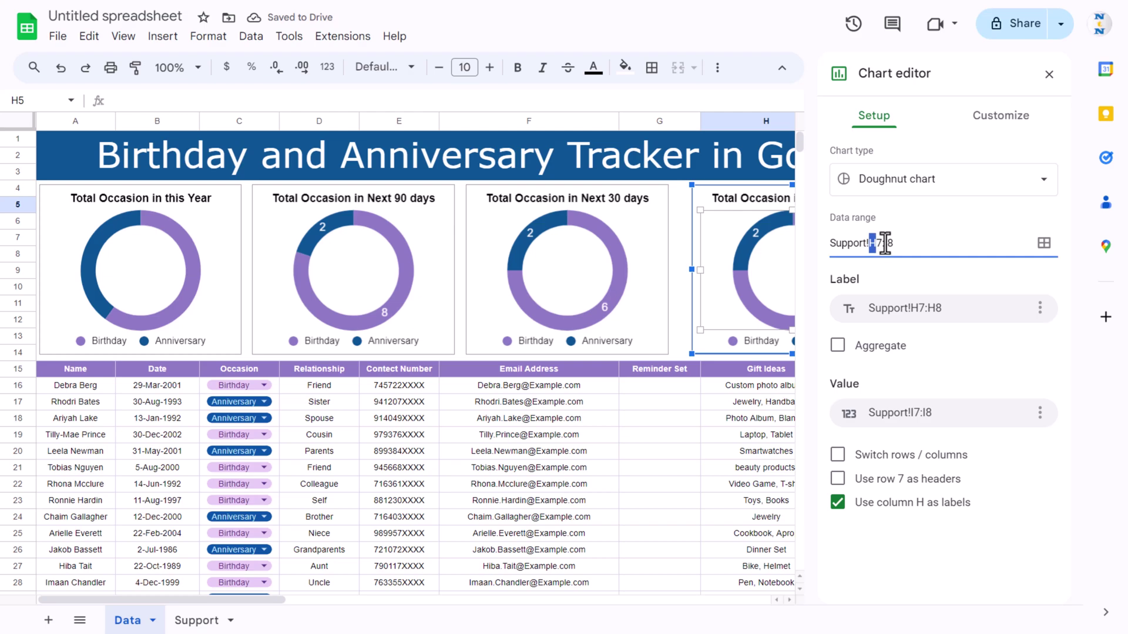
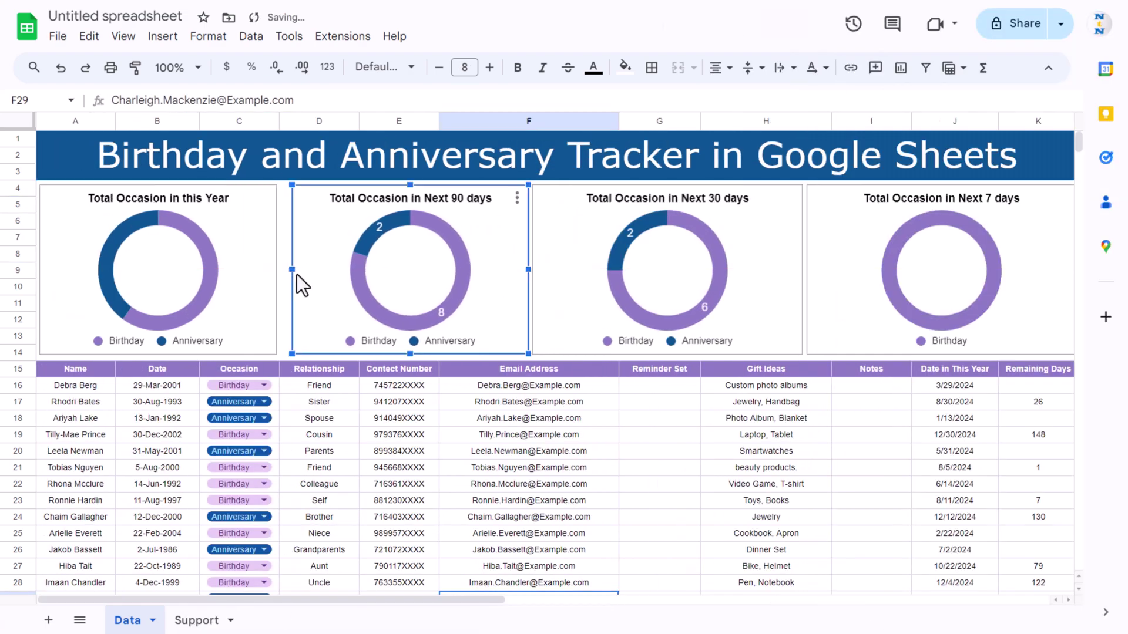
# Go to the Support sheet and select C5, the =SUM(C7:C8) yearly total of 35
pyautogui.click(529, 369)
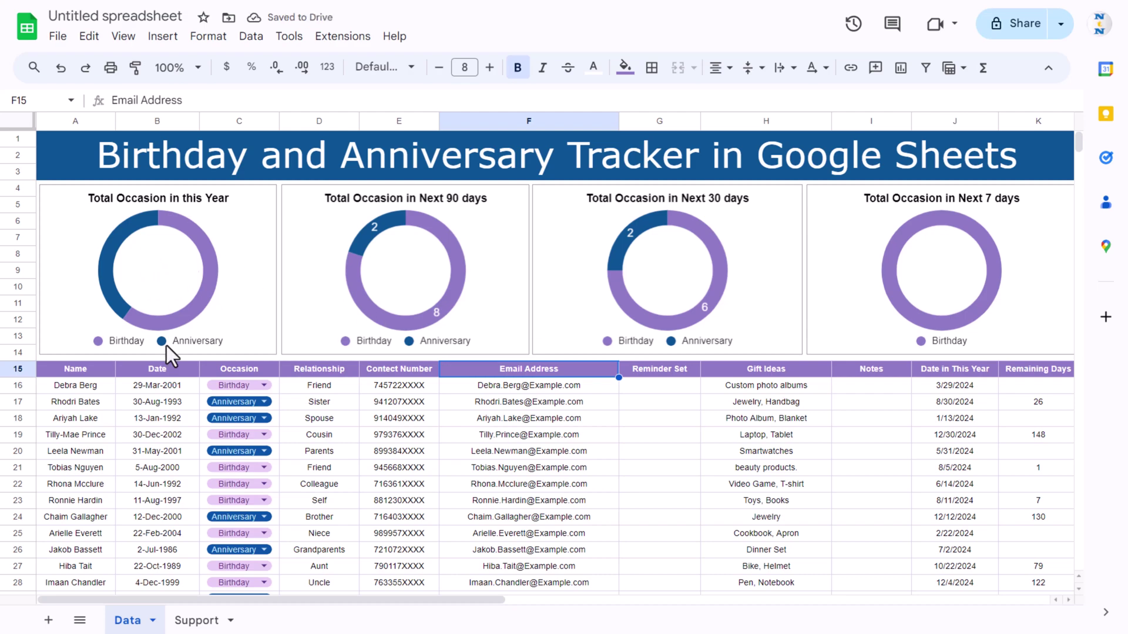
pyautogui.click(198, 620)
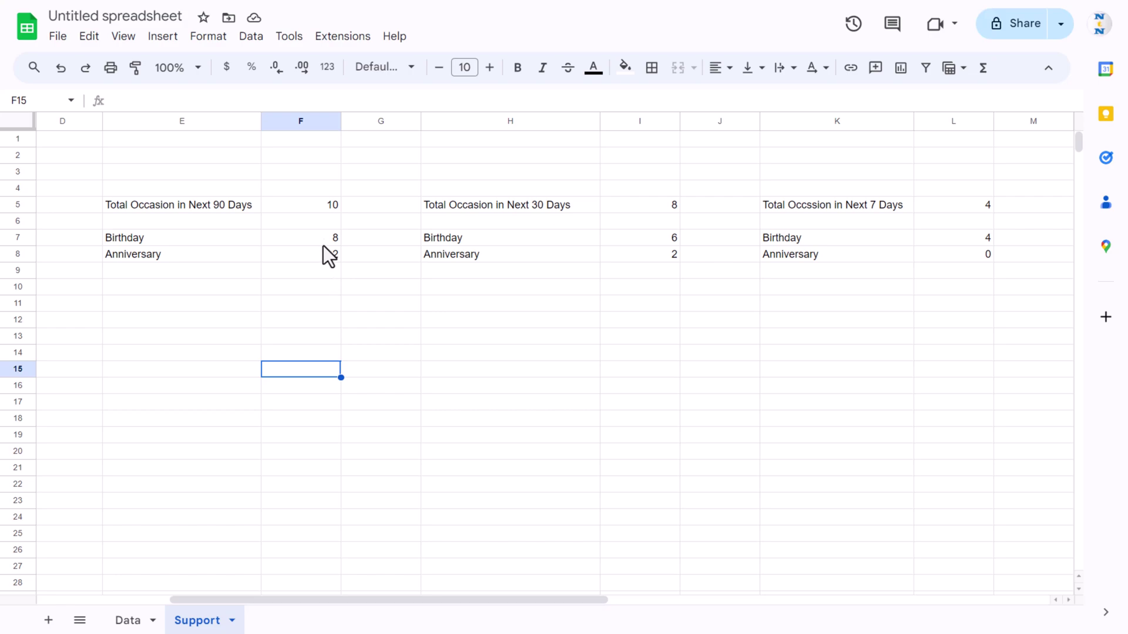
pyautogui.click(329, 211)
pyautogui.moveTo(275, 600); pyautogui.dragTo(59, 590)
pyautogui.click(316, 202)
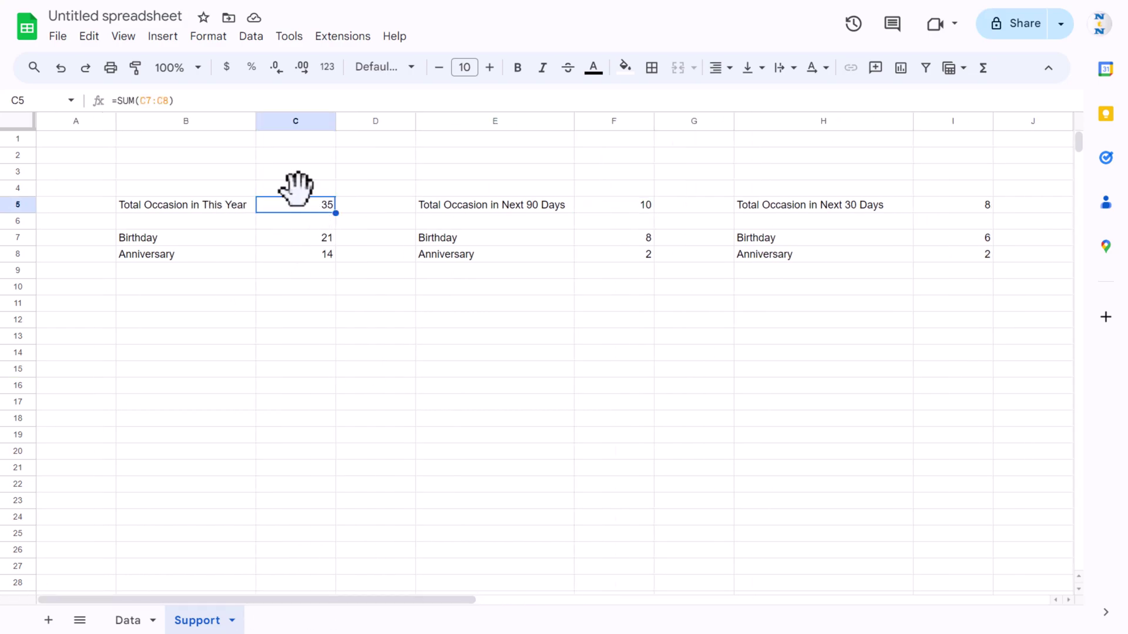
# Insert a scorecard chart using C5 as its key value, displaying 35
pyautogui.click(161, 36)
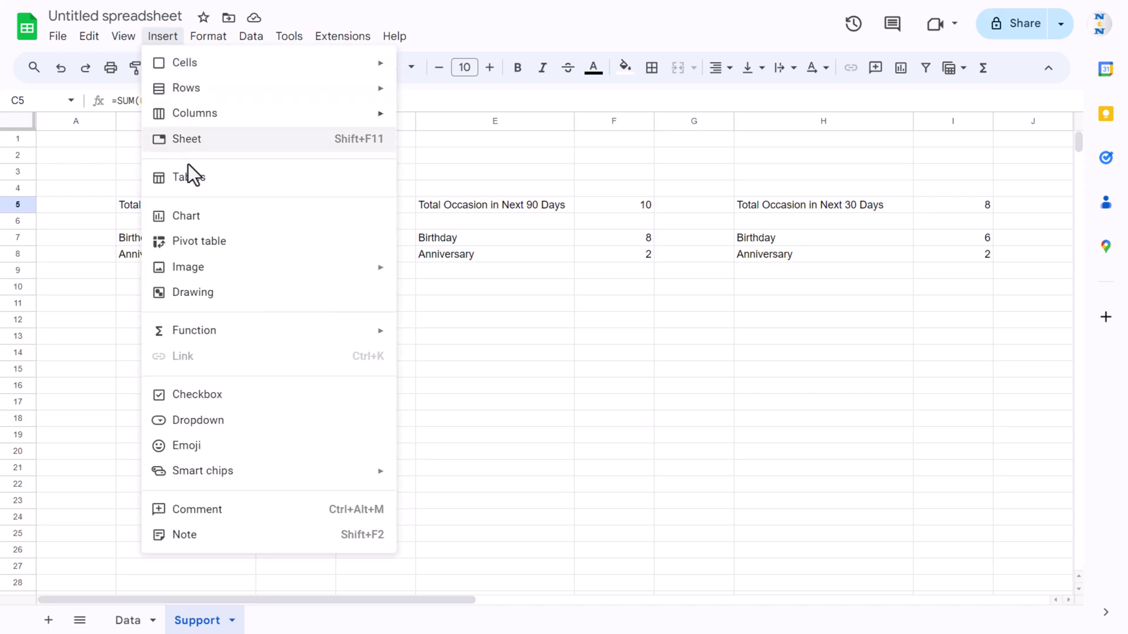
pyautogui.click(188, 218)
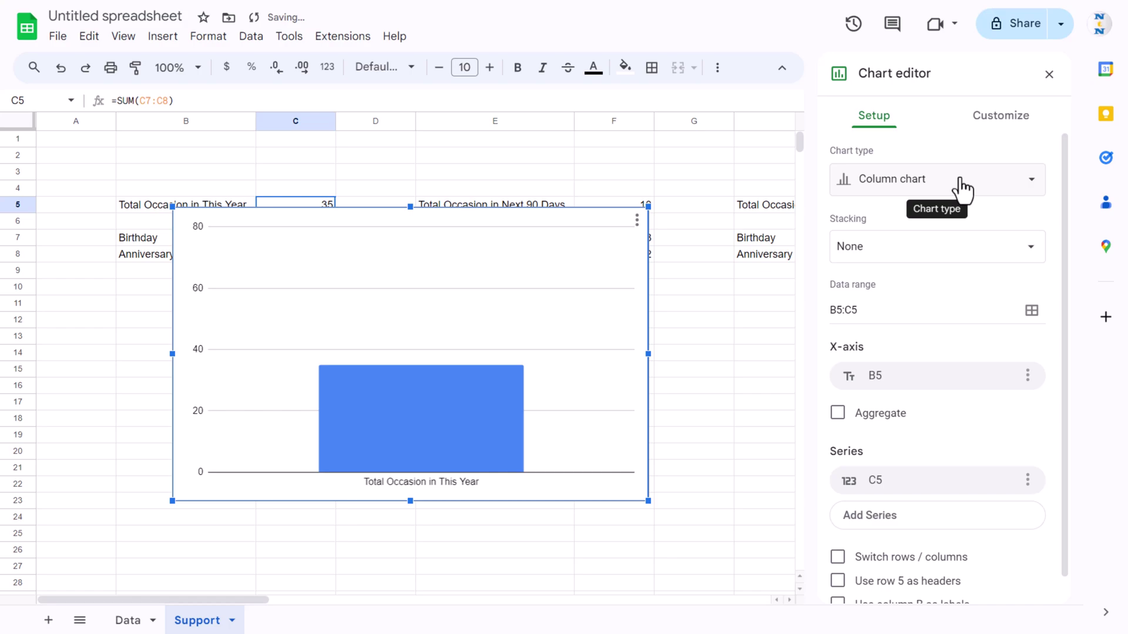
pyautogui.click(948, 182)
pyautogui.scroll(-10, 949, 294)
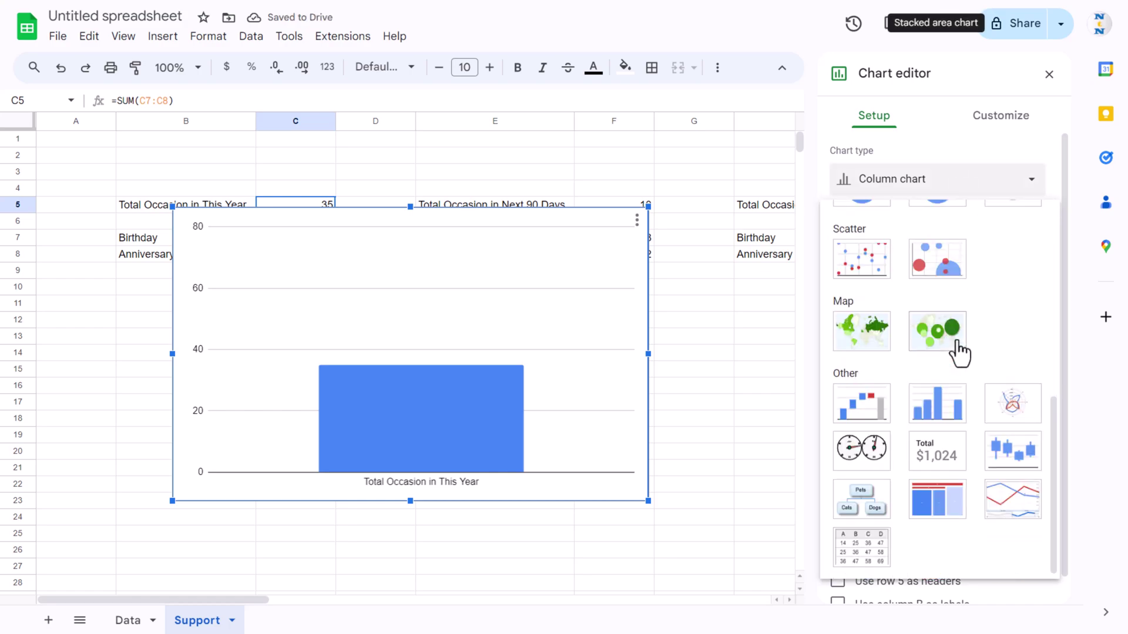
pyautogui.click(952, 456)
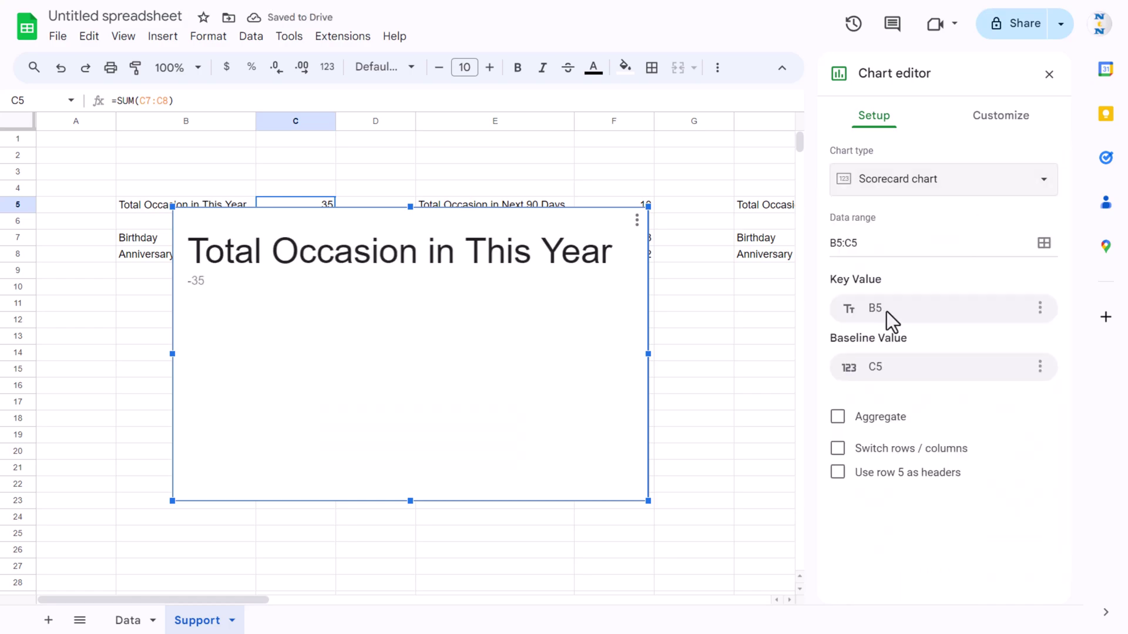
pyautogui.click(959, 310)
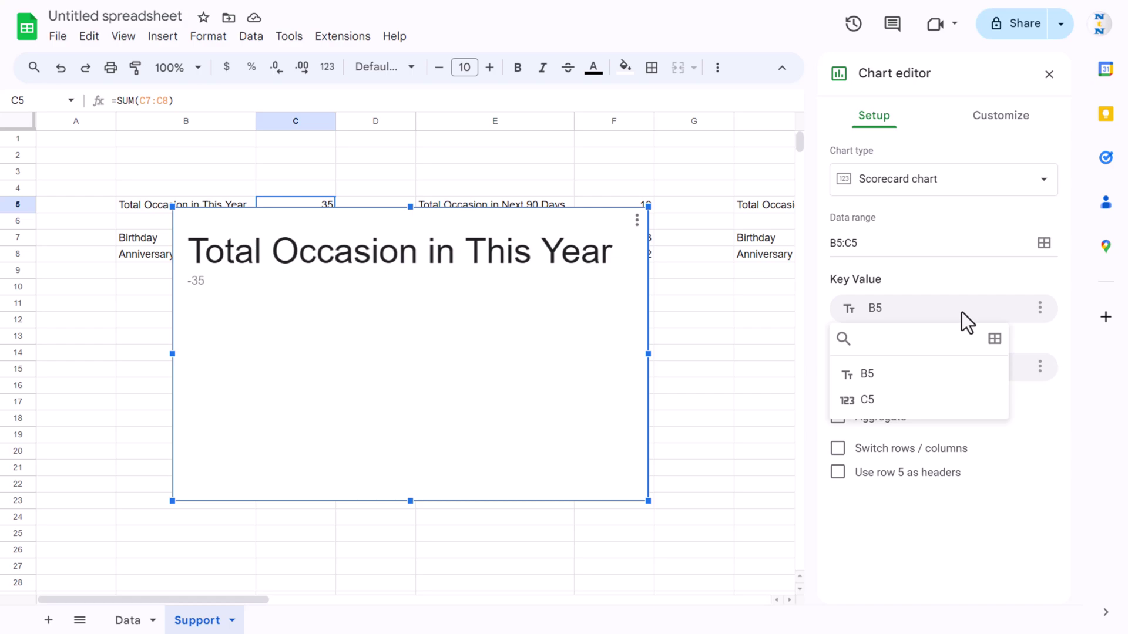
pyautogui.click(880, 405)
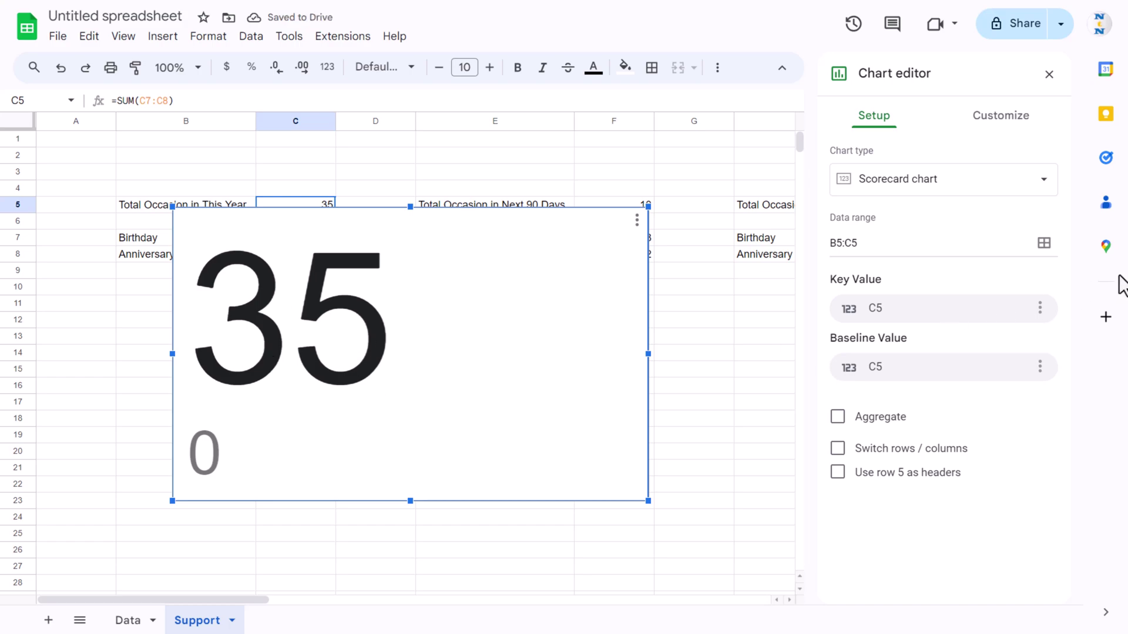
pyautogui.click(1001, 117)
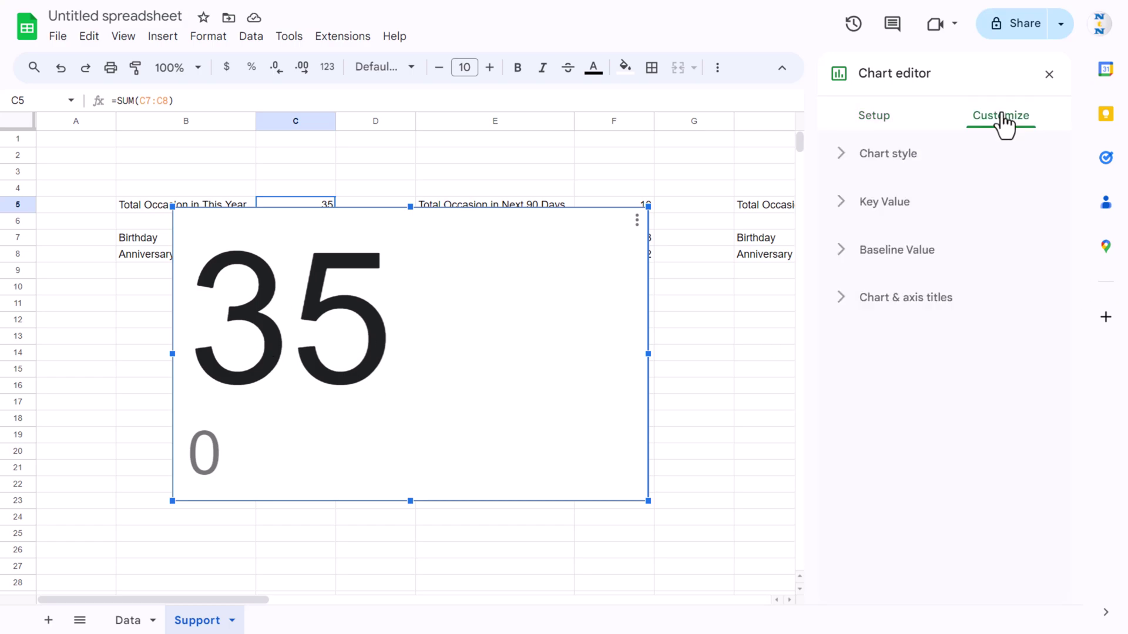
# Set the scorecard's baseline text, positive and negative change colours to white
pyautogui.click(914, 258)
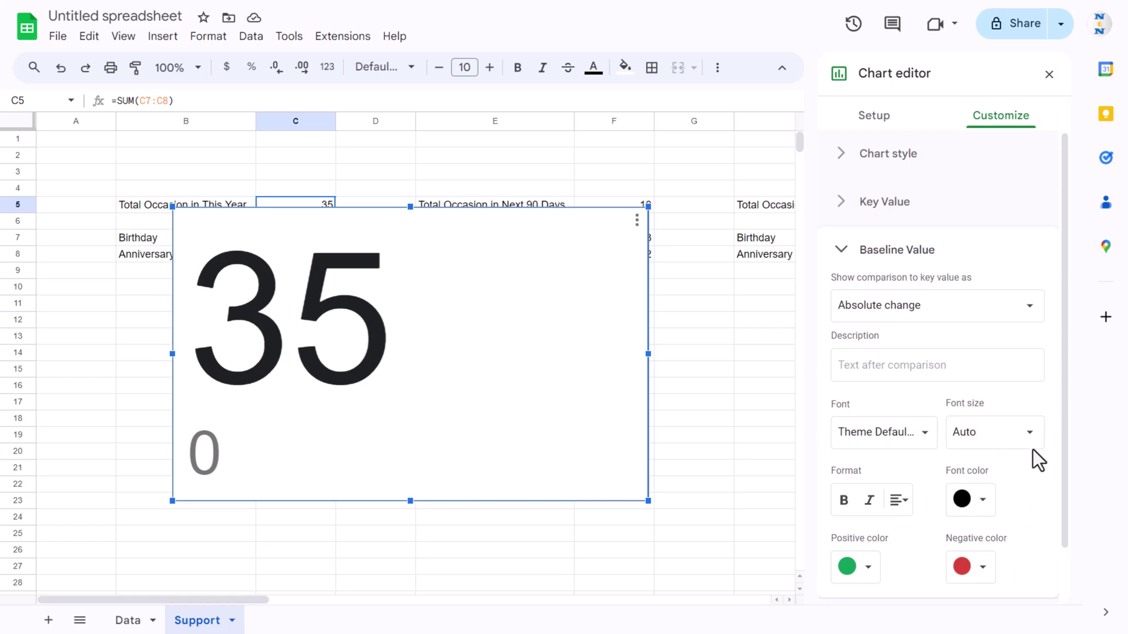
pyautogui.scroll(-1, 1038, 470)
pyautogui.click(988, 449)
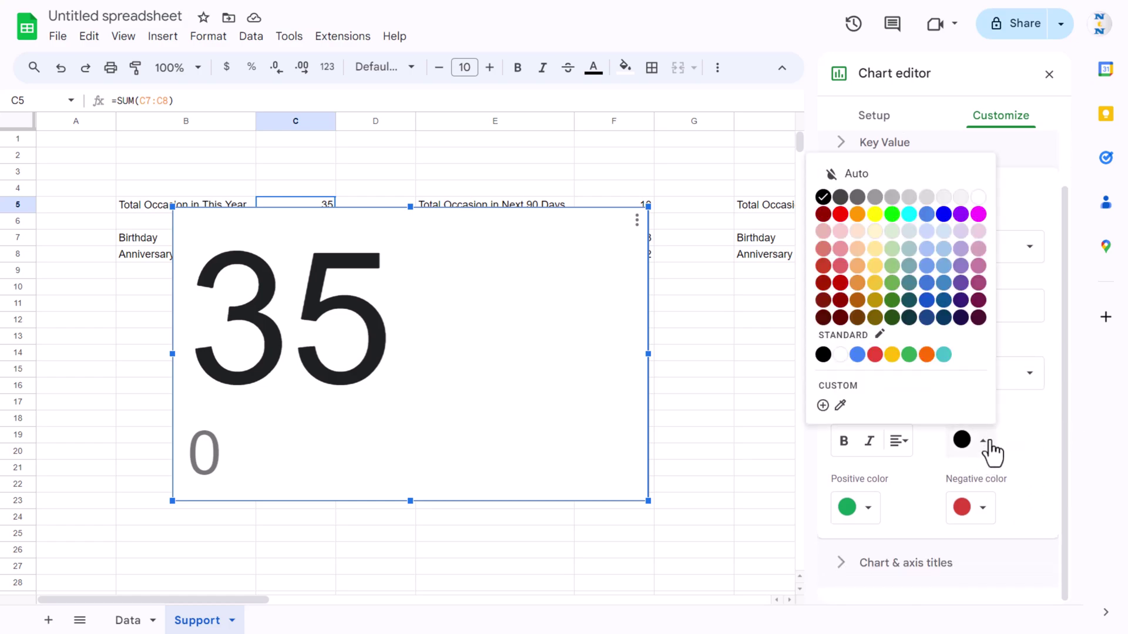
pyautogui.click(977, 197)
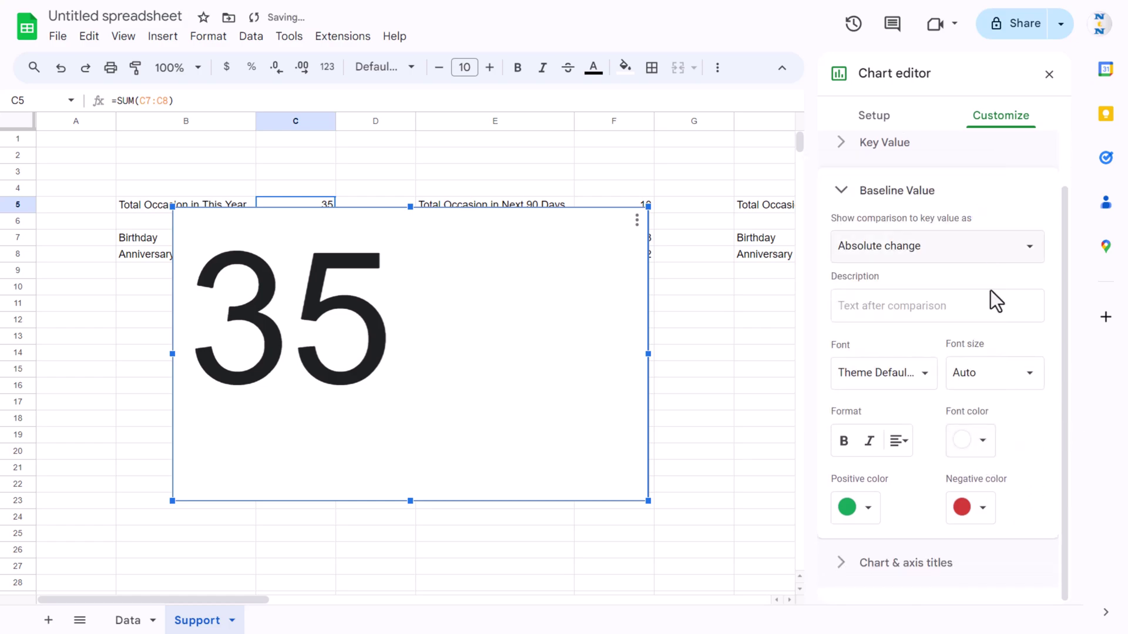
pyautogui.click(867, 522)
pyautogui.click(1010, 258)
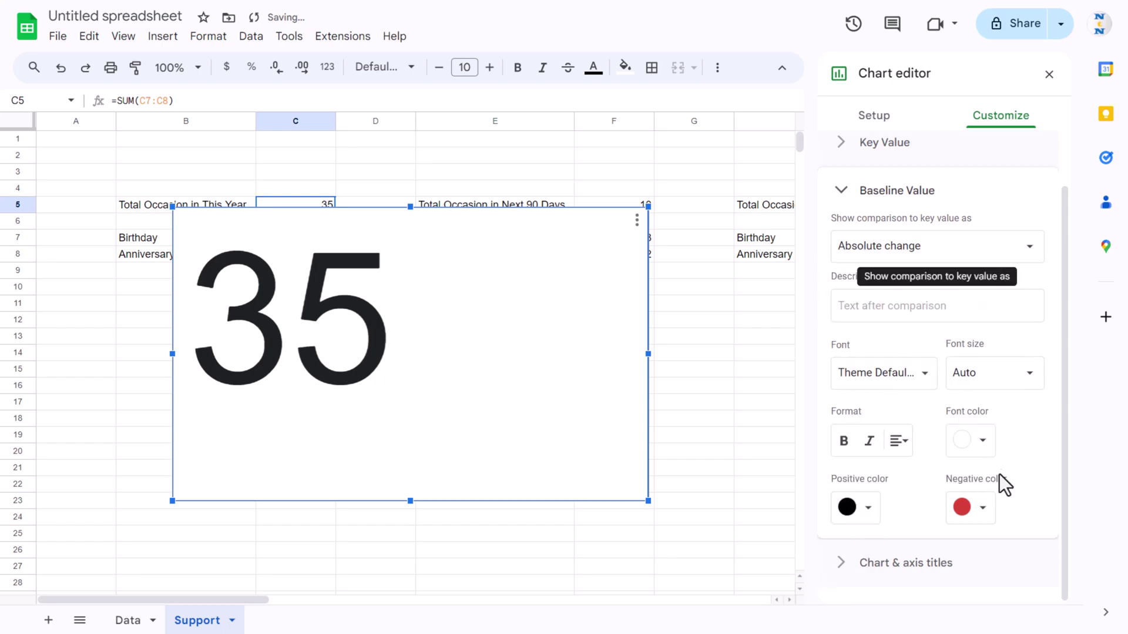
pyautogui.click(864, 520)
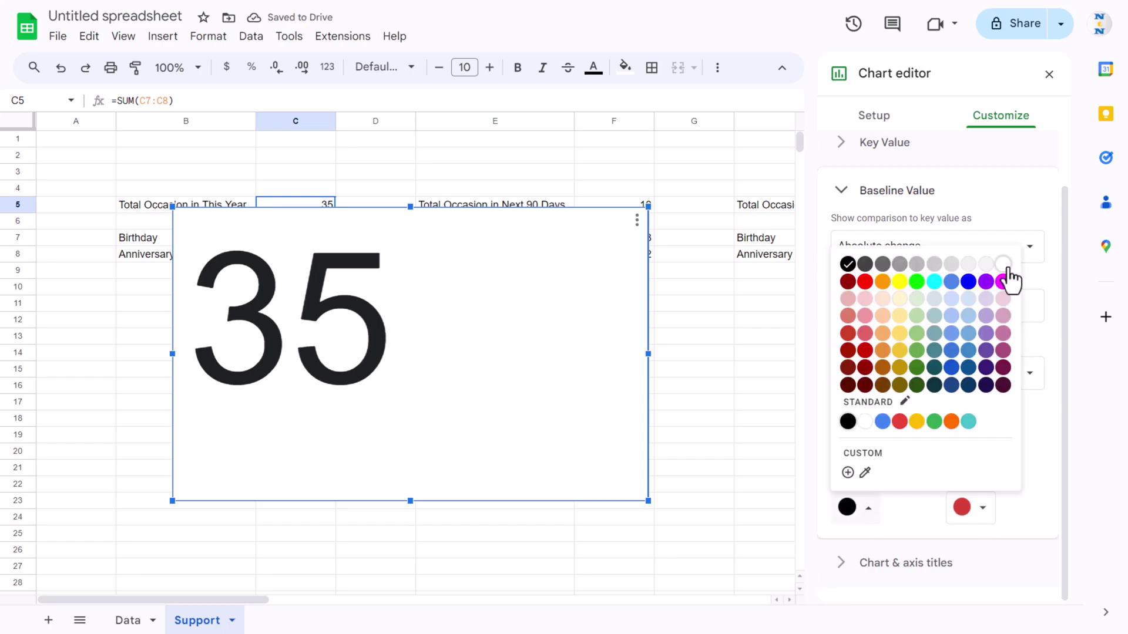
pyautogui.click(1005, 265)
pyautogui.click(980, 516)
pyautogui.click(975, 282)
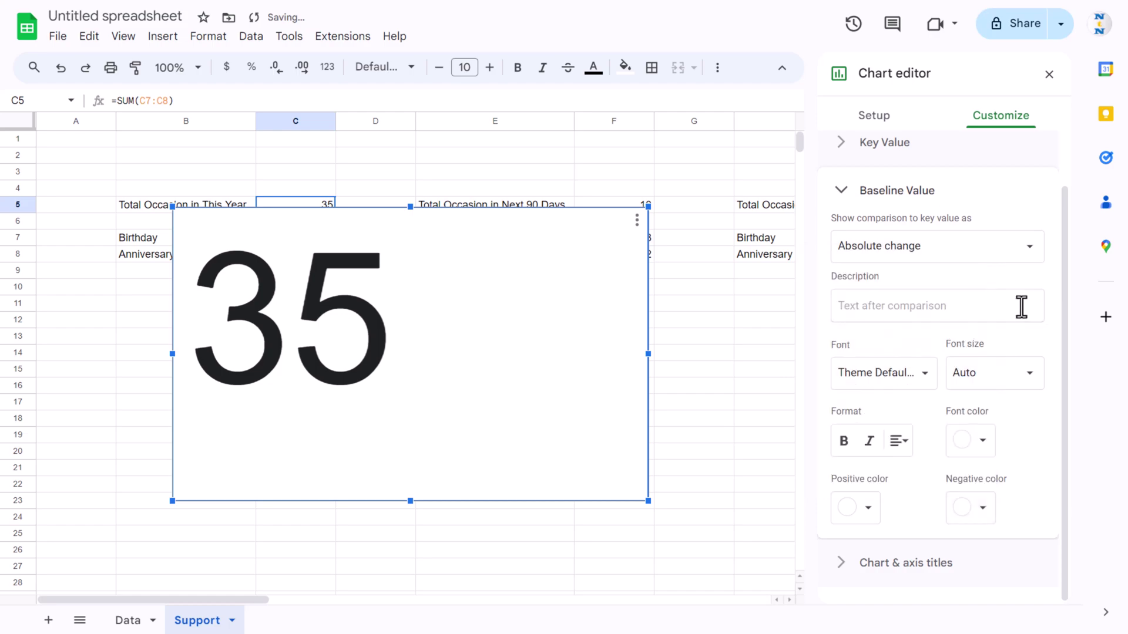
pyautogui.click(897, 190)
# Centre-align the 35 key value, shrink the scorecard, and copy the chart
pyautogui.click(908, 220)
pyautogui.click(901, 334)
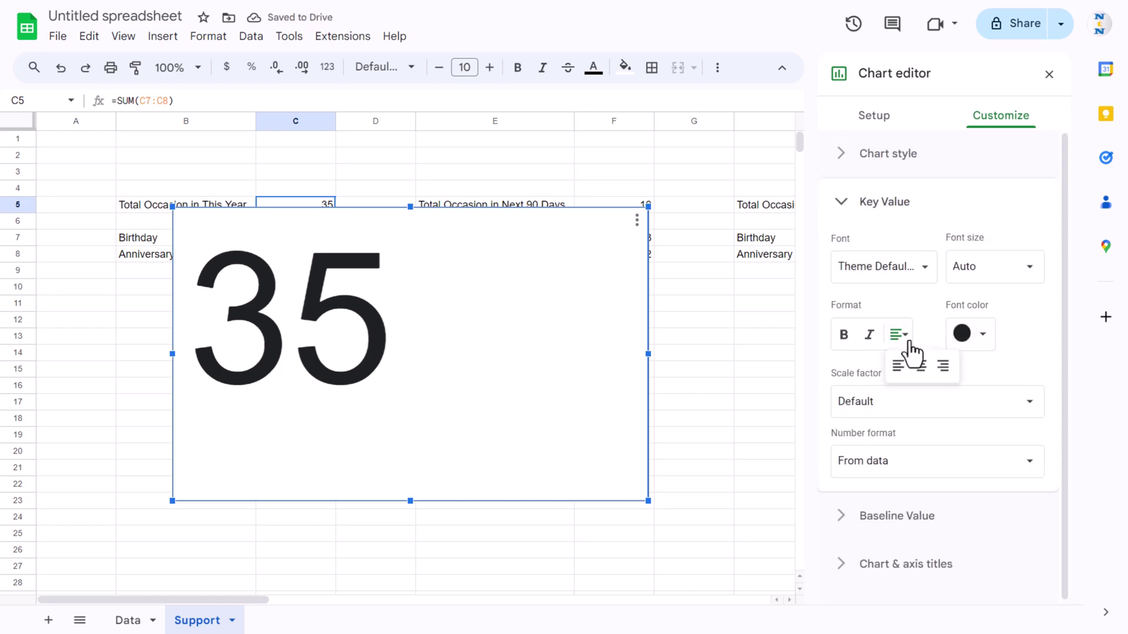
pyautogui.click(921, 366)
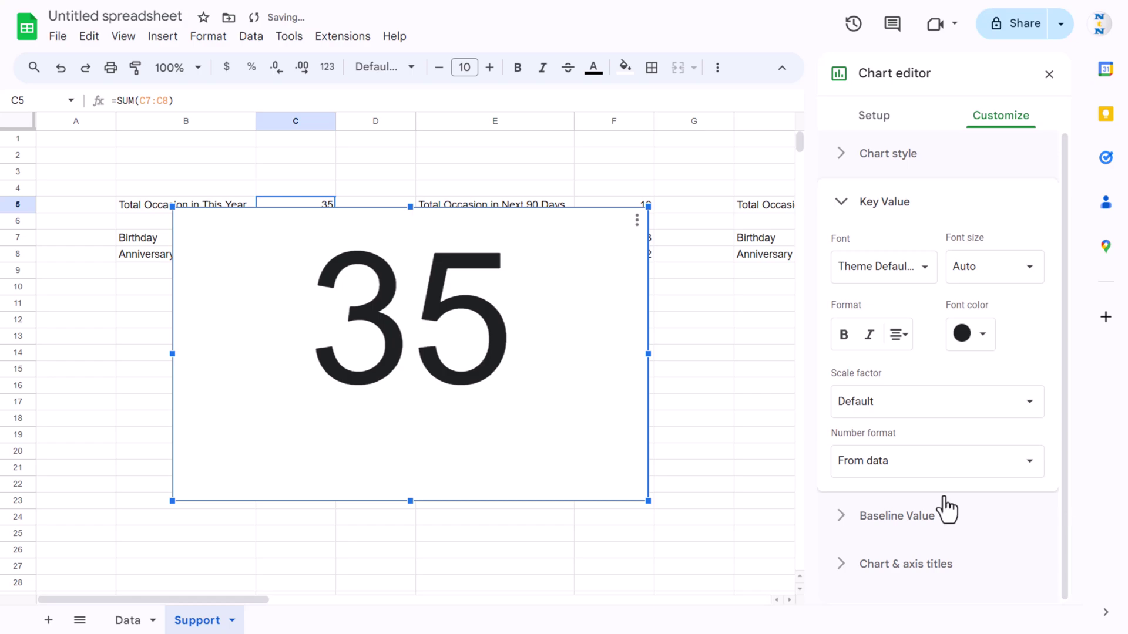
pyautogui.moveTo(648, 501); pyautogui.dragTo(300, 358)
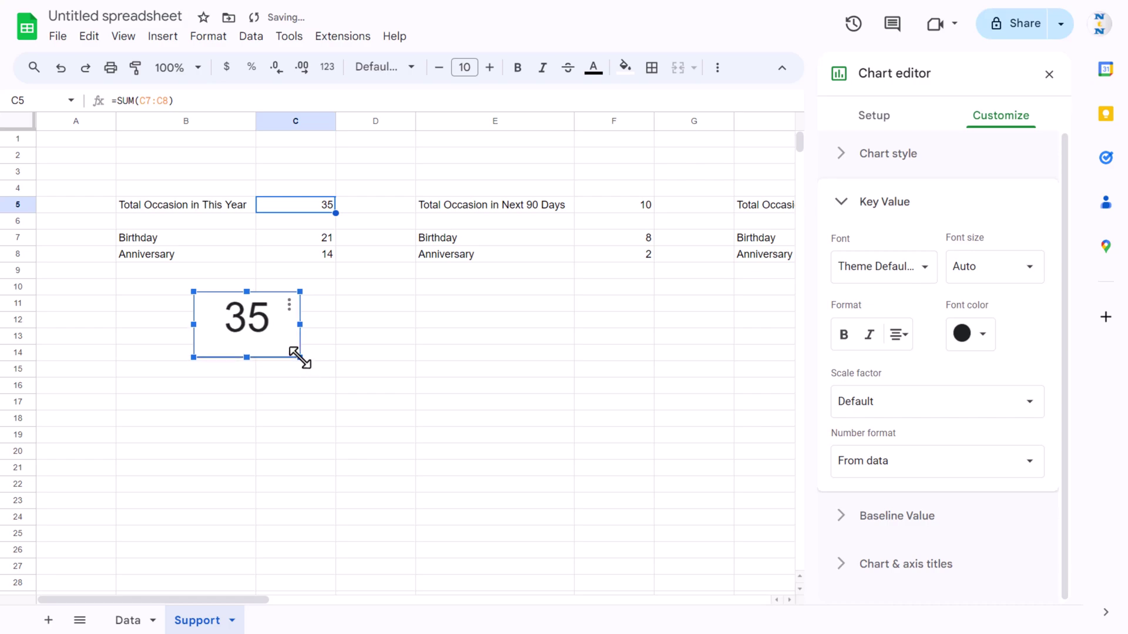
pyautogui.click(289, 305)
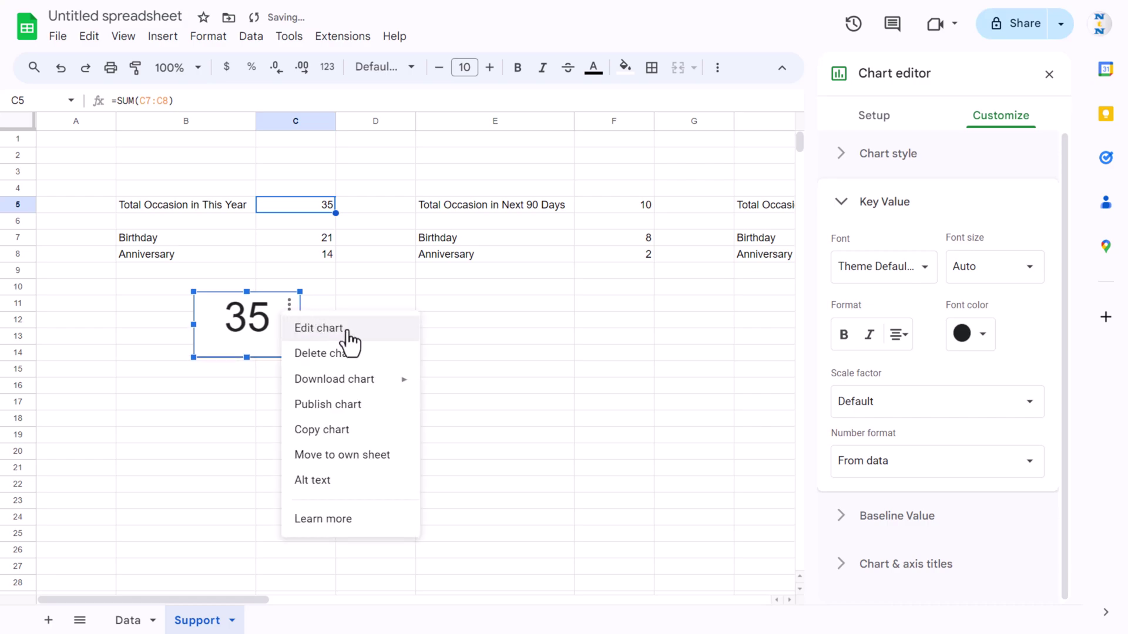
pyautogui.click(348, 433)
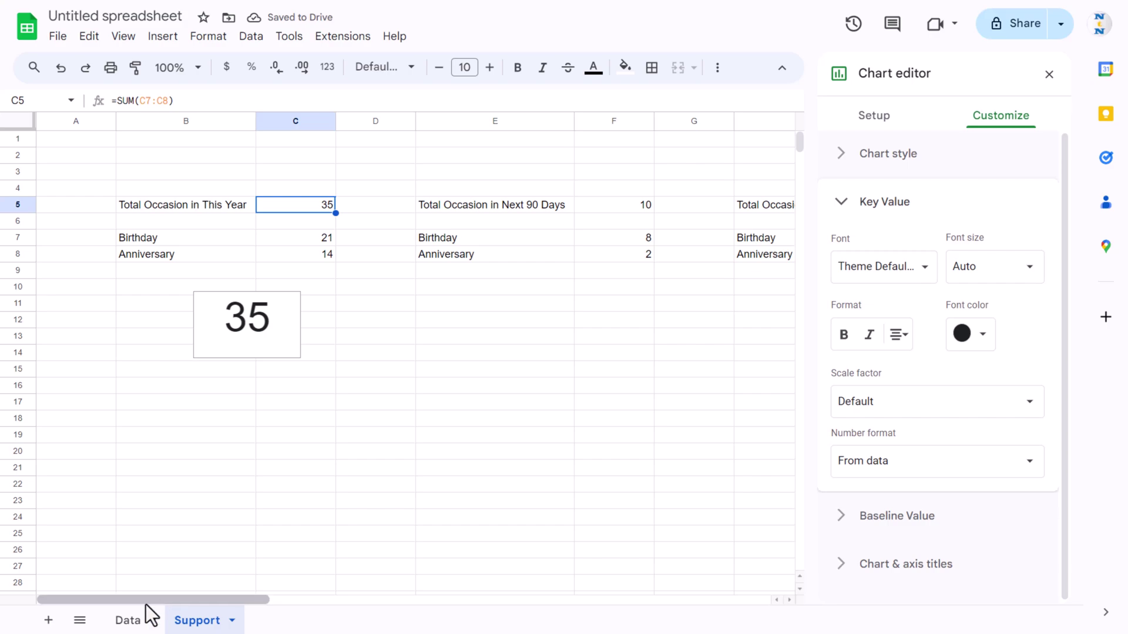
pyautogui.click(130, 620)
# Paste the scorecard onto the Data sheet and move it into the yearly donut's centre
pyautogui.hotkey('ctrl', 'v')
pyautogui.moveTo(620, 436); pyautogui.dragTo(170, 282)
pyautogui.click(284, 353)
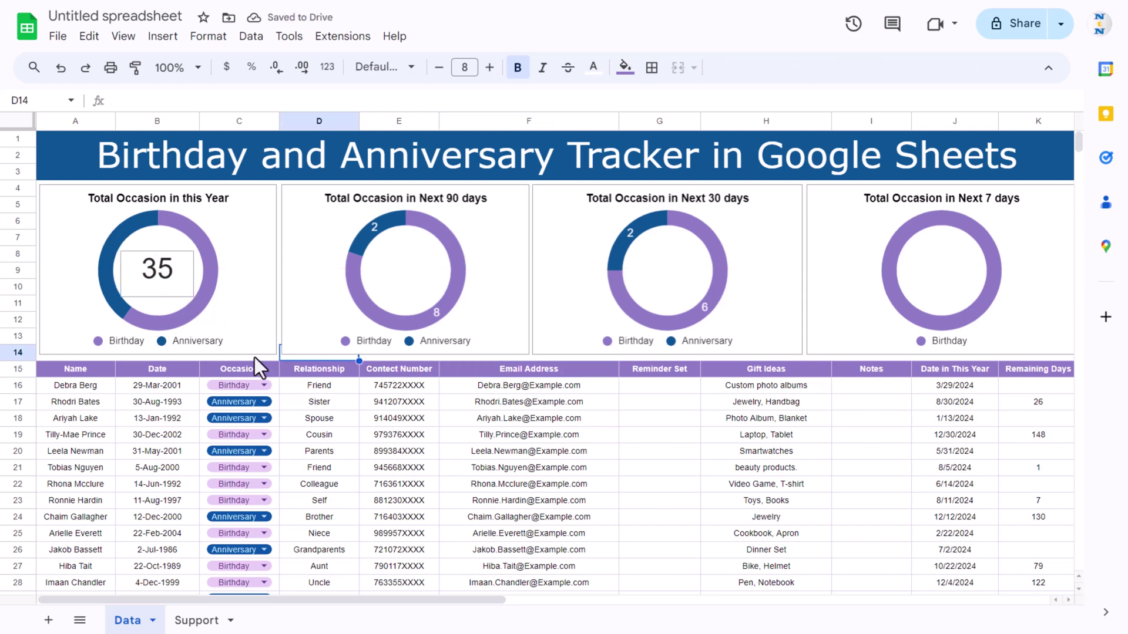
# Set the 35 scorecard's chart border colour to None
pyautogui.click(183, 286)
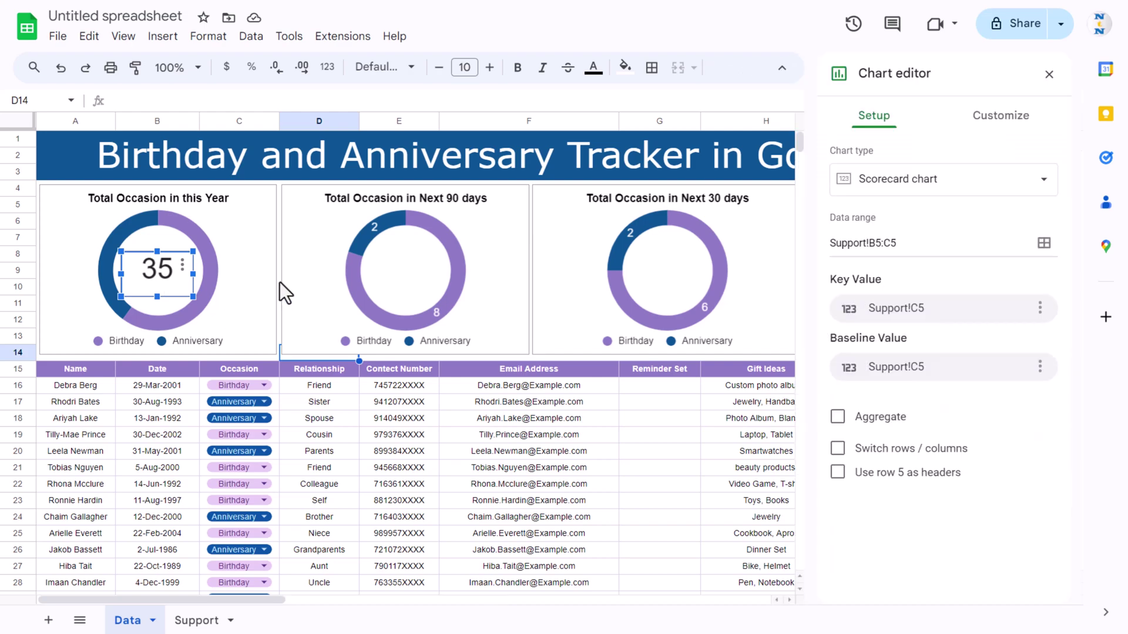
pyautogui.click(990, 118)
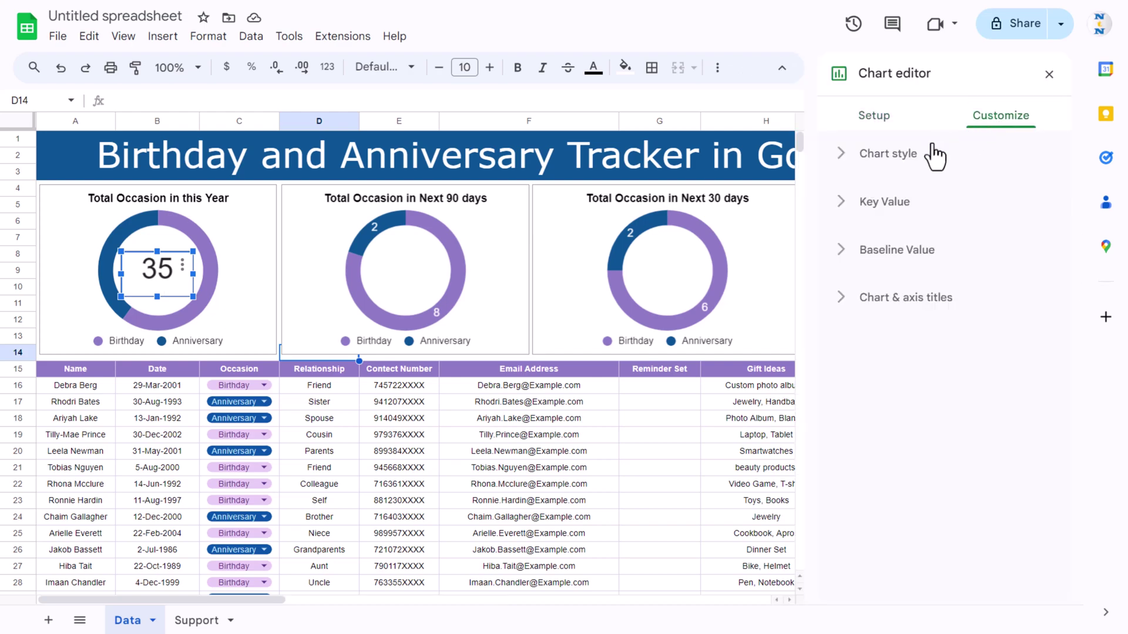
pyautogui.click(917, 154)
pyautogui.click(879, 288)
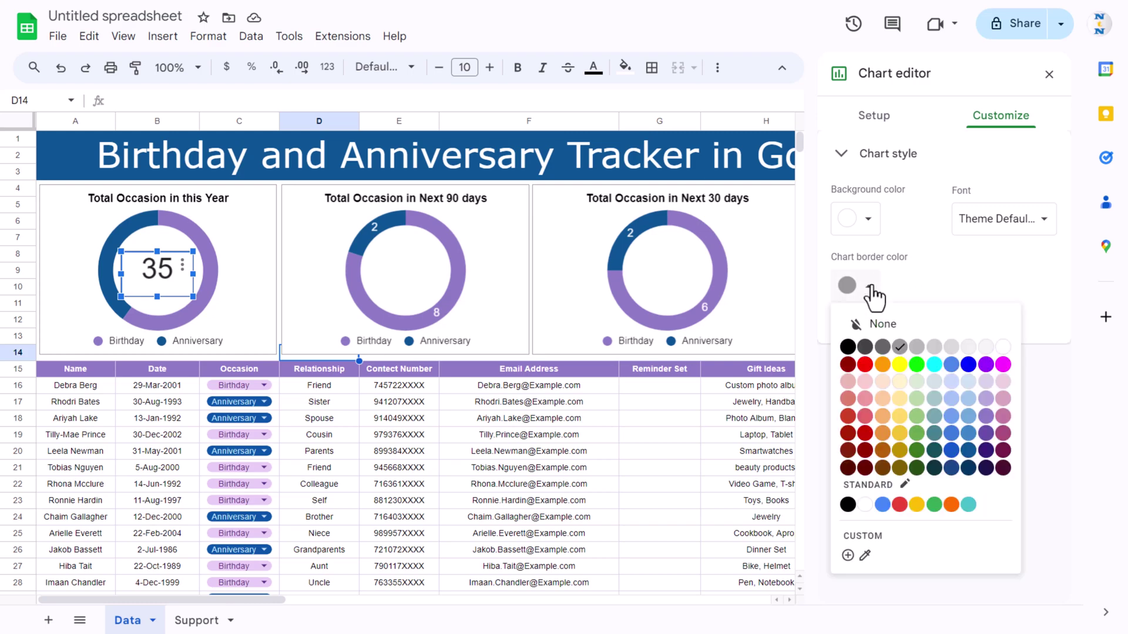
pyautogui.click(906, 325)
pyautogui.click(1050, 74)
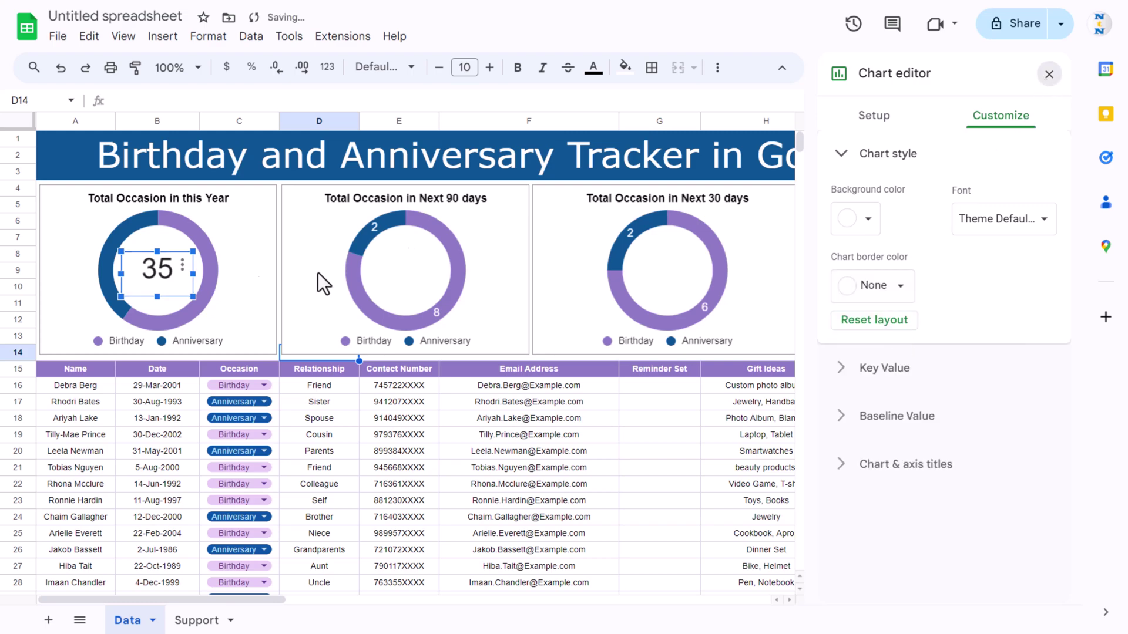
# Copy the 35 scorecard and place a pasted copy in the 90-day donut's centre
pyautogui.click(182, 266)
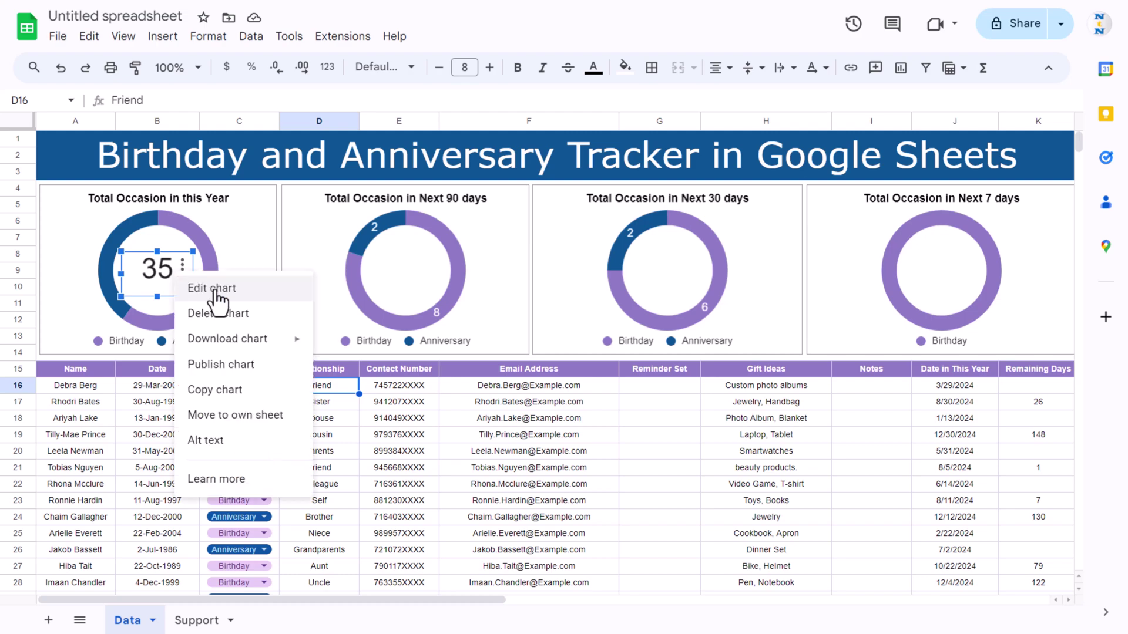
pyautogui.click(227, 400)
pyautogui.hotkey('ctrl', 'v')
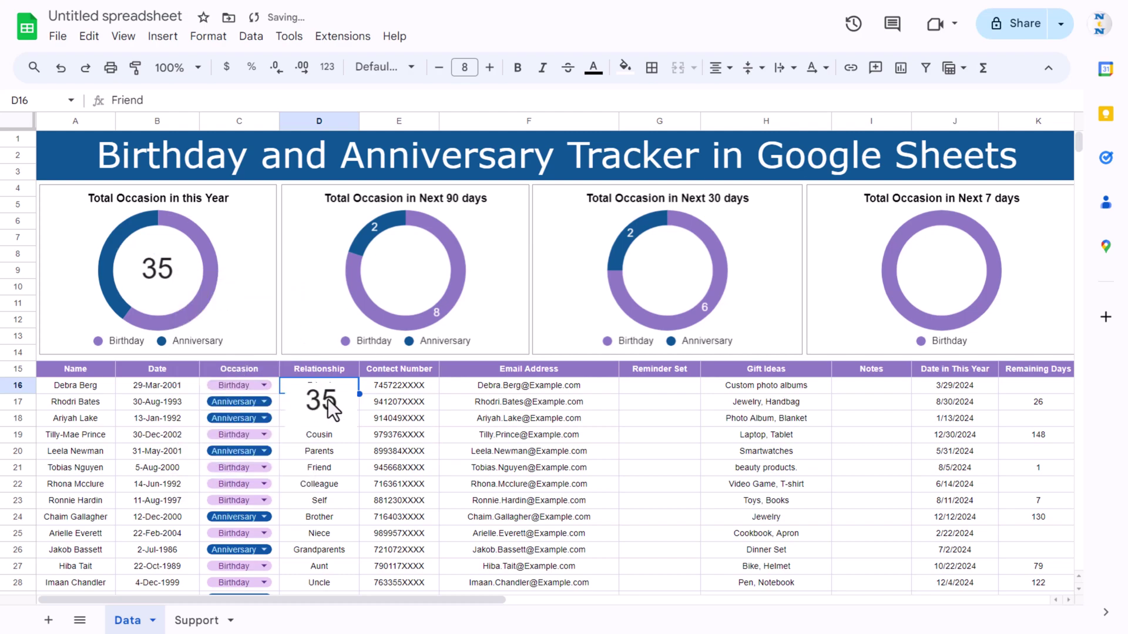
pyautogui.moveTo(332, 405); pyautogui.dragTo(417, 294)
pyautogui.moveTo(404, 273); pyautogui.dragTo(404, 273)
# Paste two more scorecard copies into the centres of the 30-day and 7-day donuts
pyautogui.hotkey('ctrl', 'v')
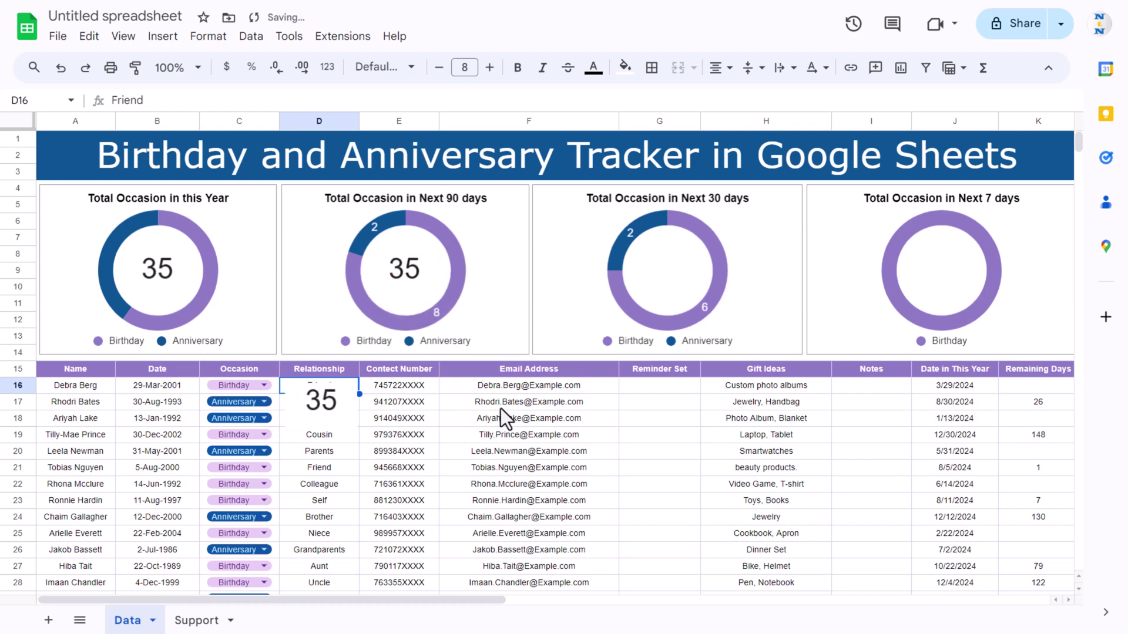
pyautogui.click(471, 406)
pyautogui.moveTo(318, 406); pyautogui.dragTo(667, 271)
pyautogui.hotkey('ctrl', 'v')
pyautogui.moveTo(474, 430); pyautogui.dragTo(650, 430)
pyautogui.moveTo(833, 358); pyautogui.dragTo(941, 267)
pyautogui.click(479, 425)
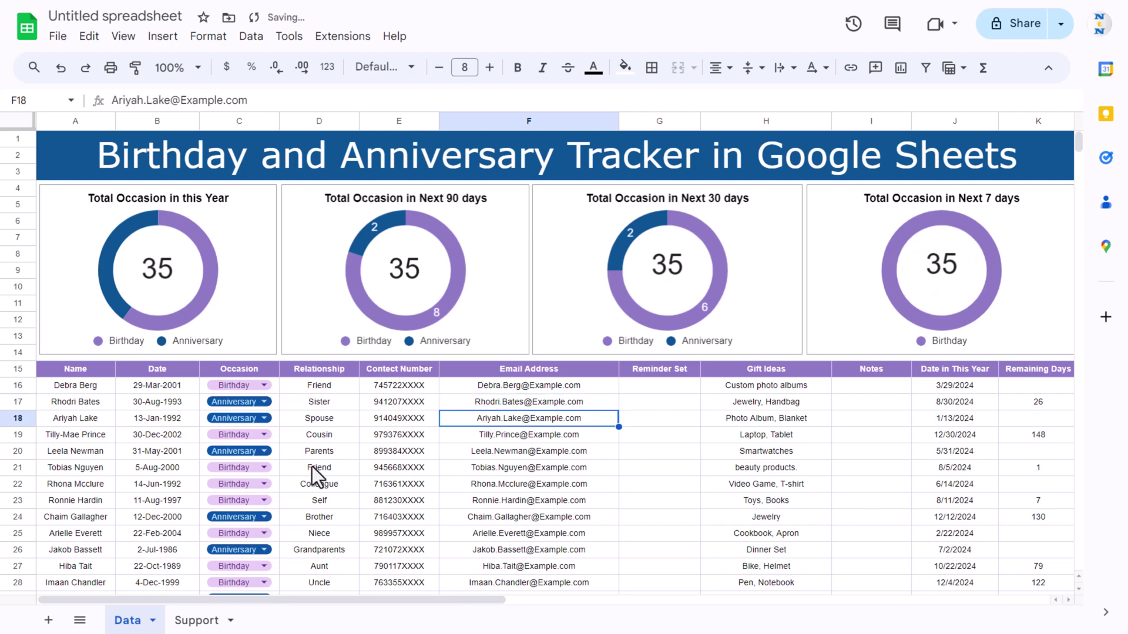
pyautogui.doubleClick(158, 273)
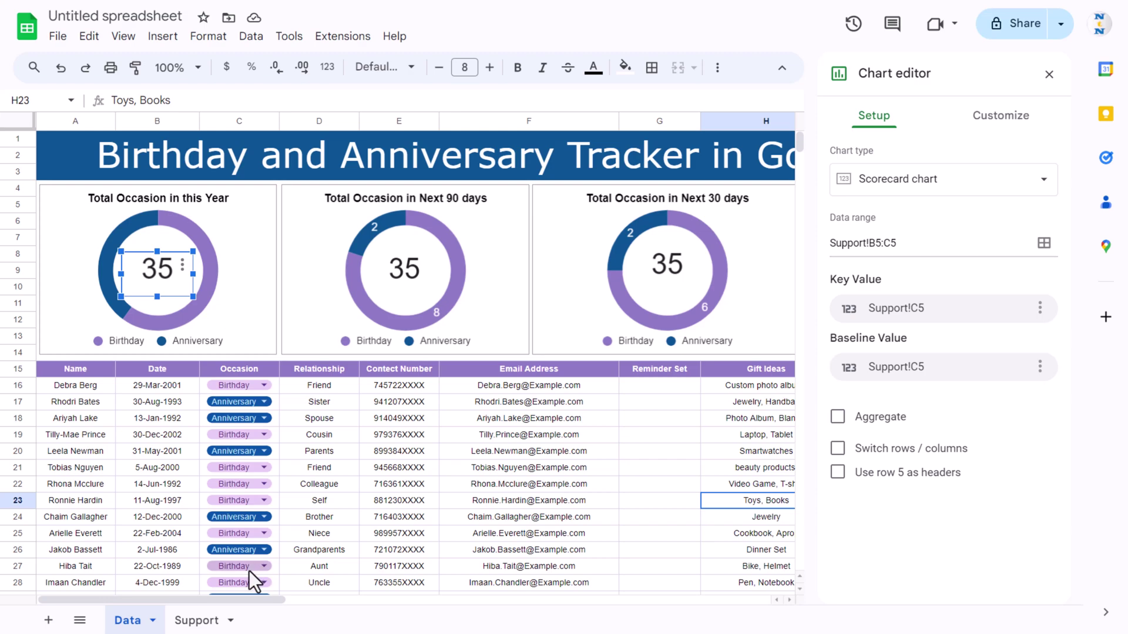
# Change the 90-day scorecard's data range to Support!E5:F5 so it shows 10
pyautogui.click(196, 624)
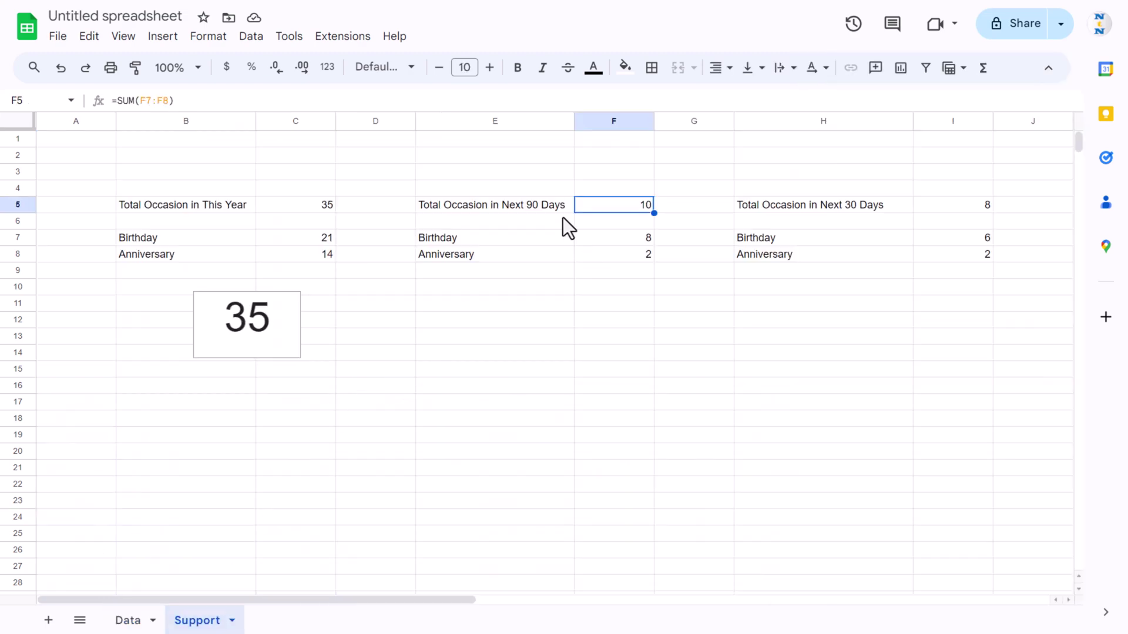
pyautogui.click(540, 206)
pyautogui.click(629, 204)
pyautogui.click(130, 618)
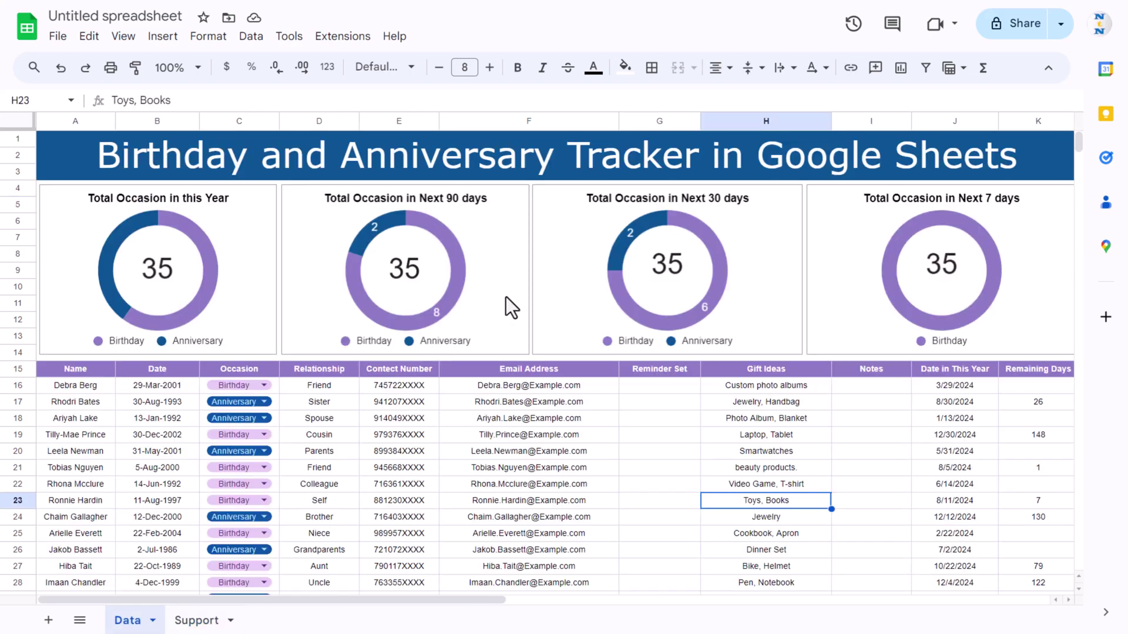
pyautogui.doubleClick(417, 269)
pyautogui.click(875, 242)
pyautogui.press('BackSpace')
pyautogui.write('E')
pyautogui.press('Right')
pyautogui.press('Right')
pyautogui.write('F')
pyautogui.press('Delete')
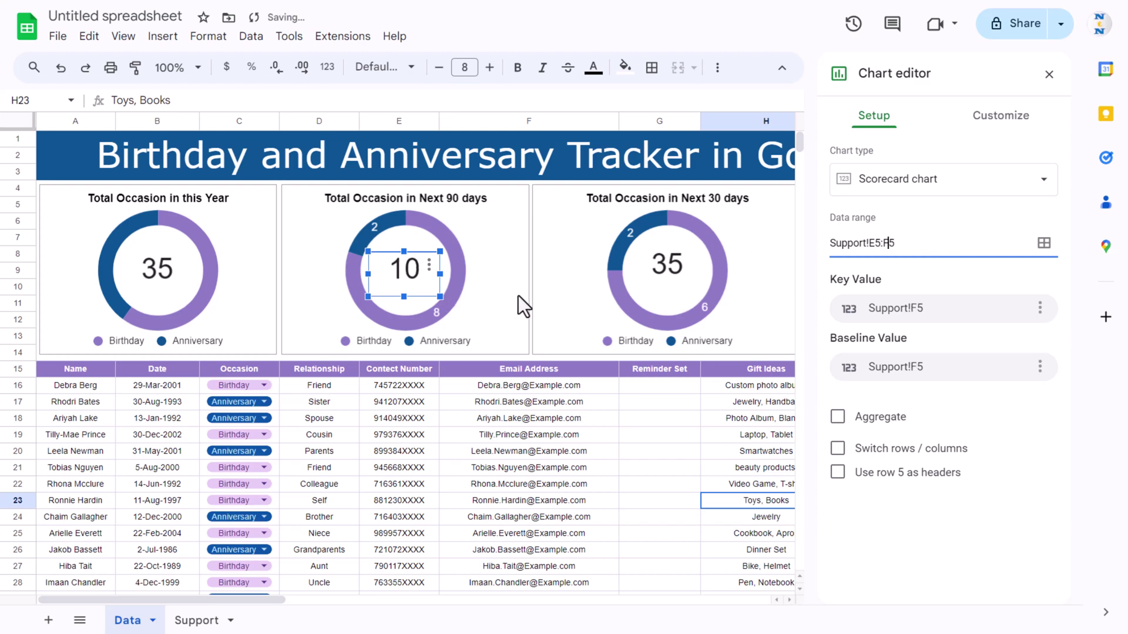
# Re-centre the 30-day scorecard and set its data range to Support!H5:I5, showing 8
pyautogui.click(668, 271)
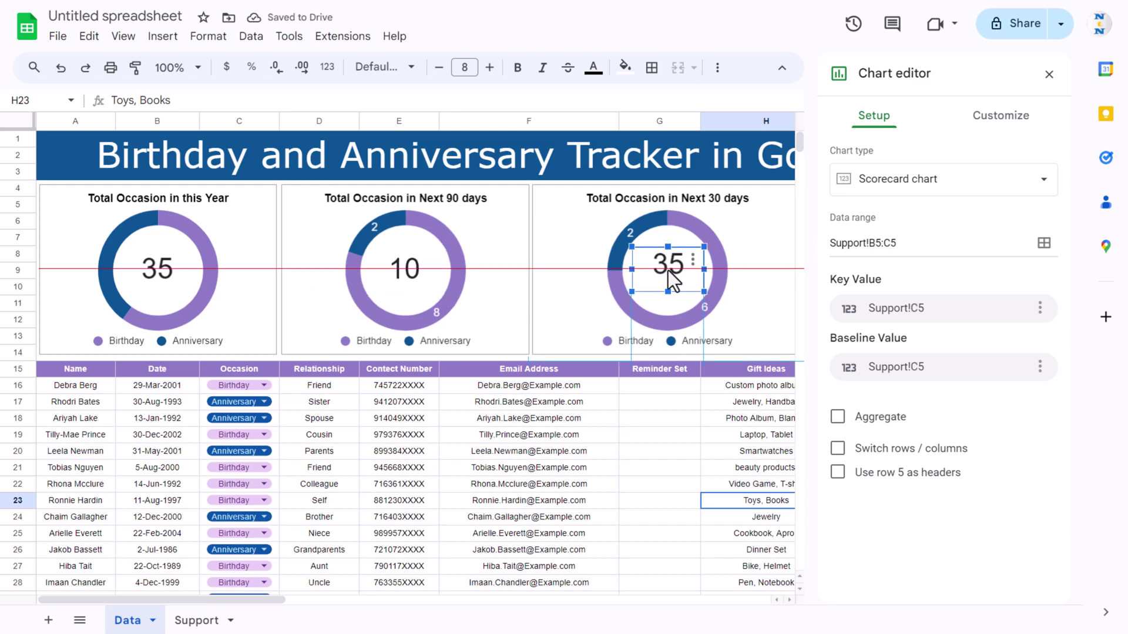
pyautogui.press('Down')
pyautogui.press('Down')
pyautogui.press('Down')
pyautogui.press('Up')
pyautogui.press('Up')
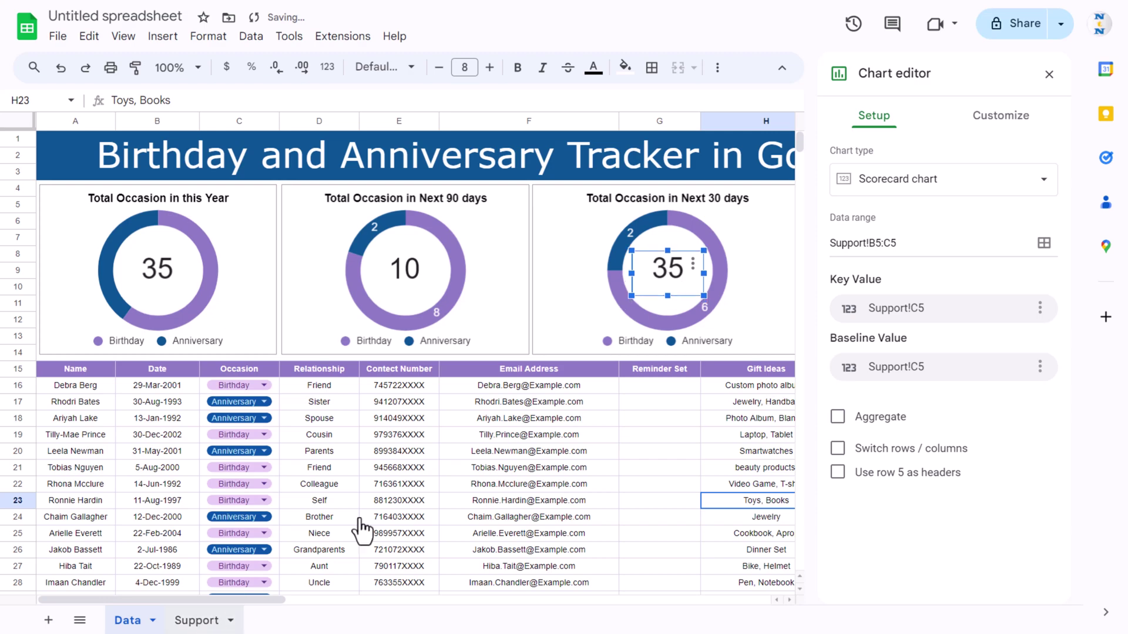
pyautogui.click(232, 616)
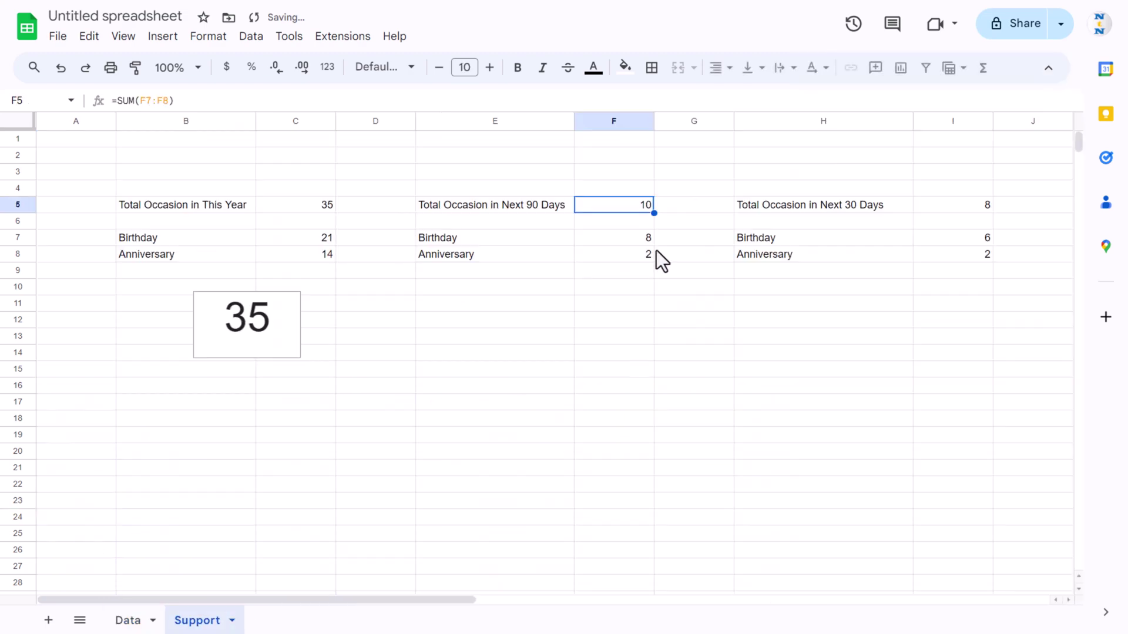
pyautogui.click(841, 210)
pyautogui.click(981, 206)
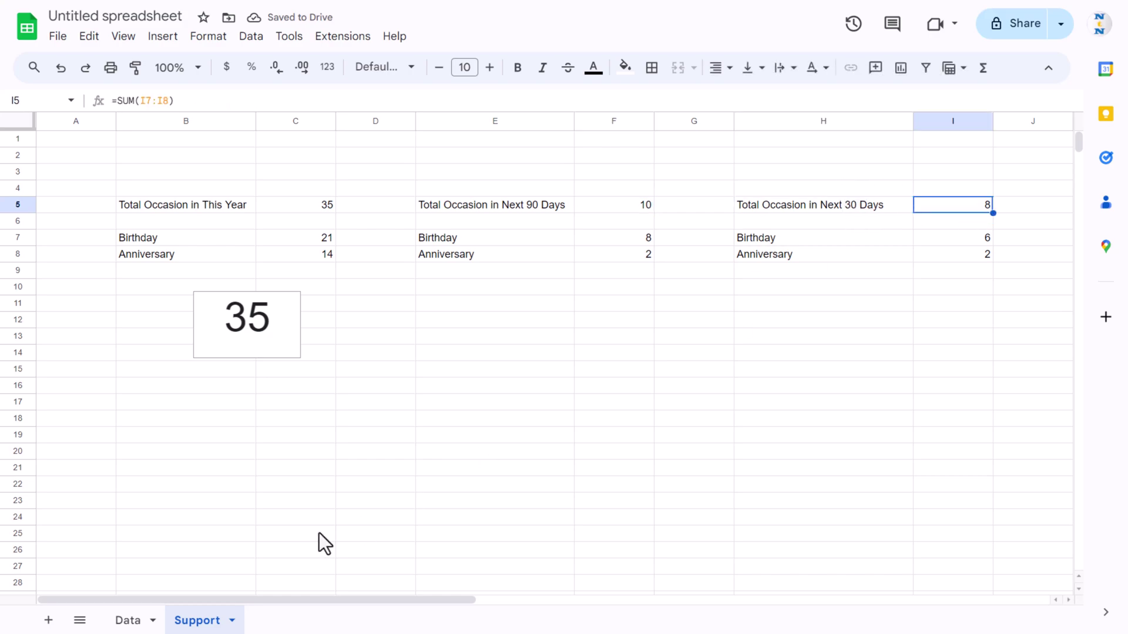
pyautogui.click(138, 620)
pyautogui.doubleClick(680, 280)
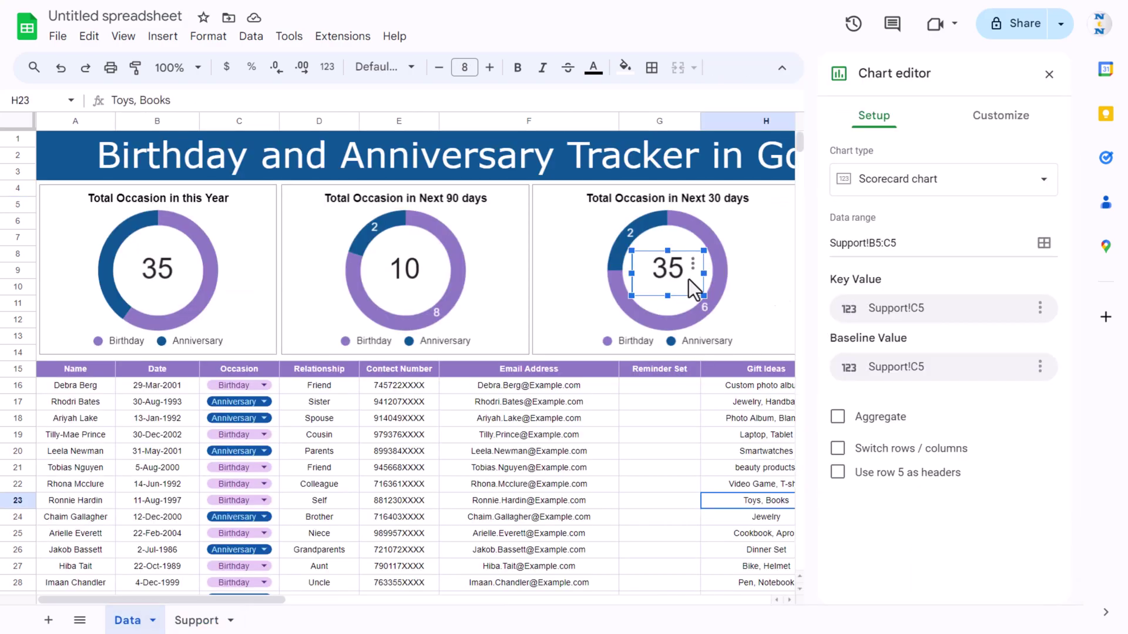
pyautogui.click(875, 242)
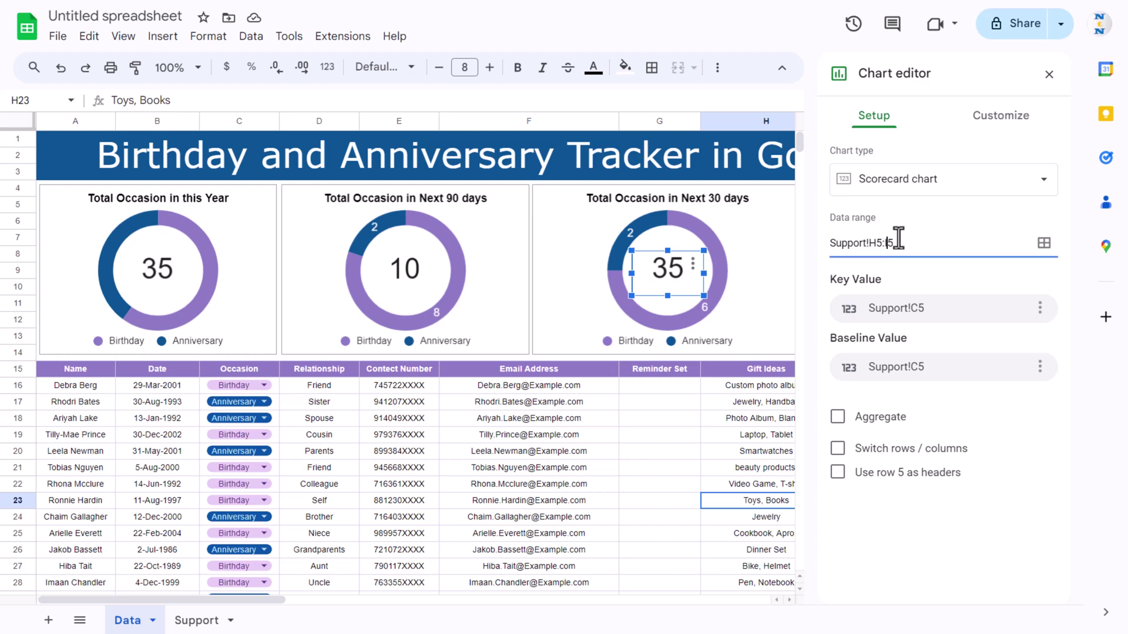
pyautogui.click(434, 503)
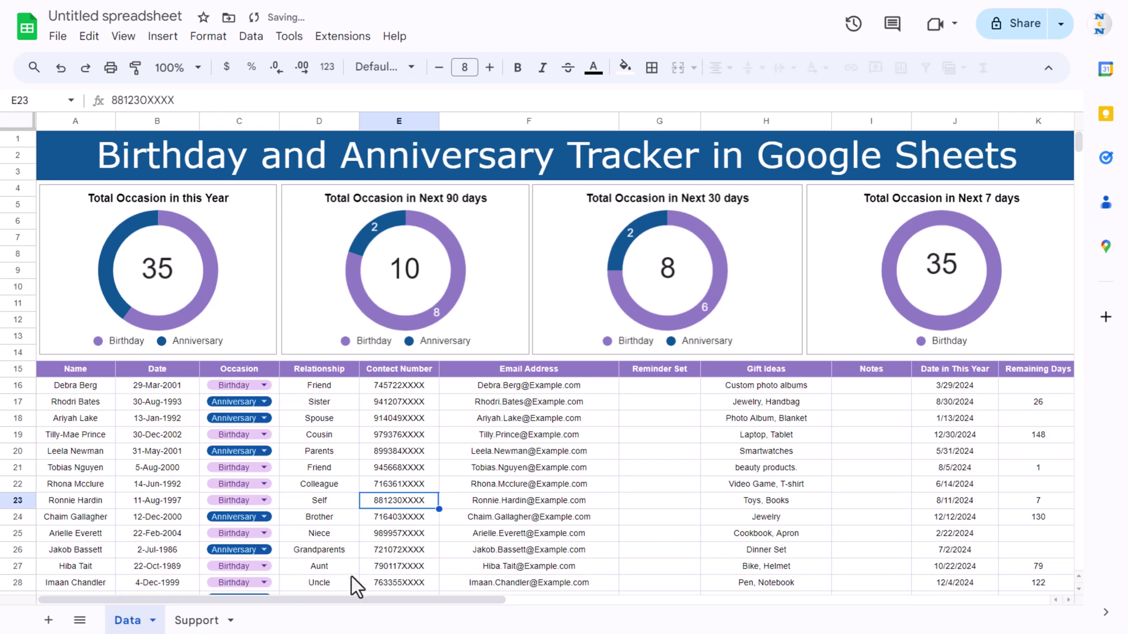
pyautogui.moveTo(287, 601); pyautogui.dragTo(468, 608)
# Set the 7-day scorecard's data range to Support!K5:L5 so it shows 4
pyautogui.click(546, 259)
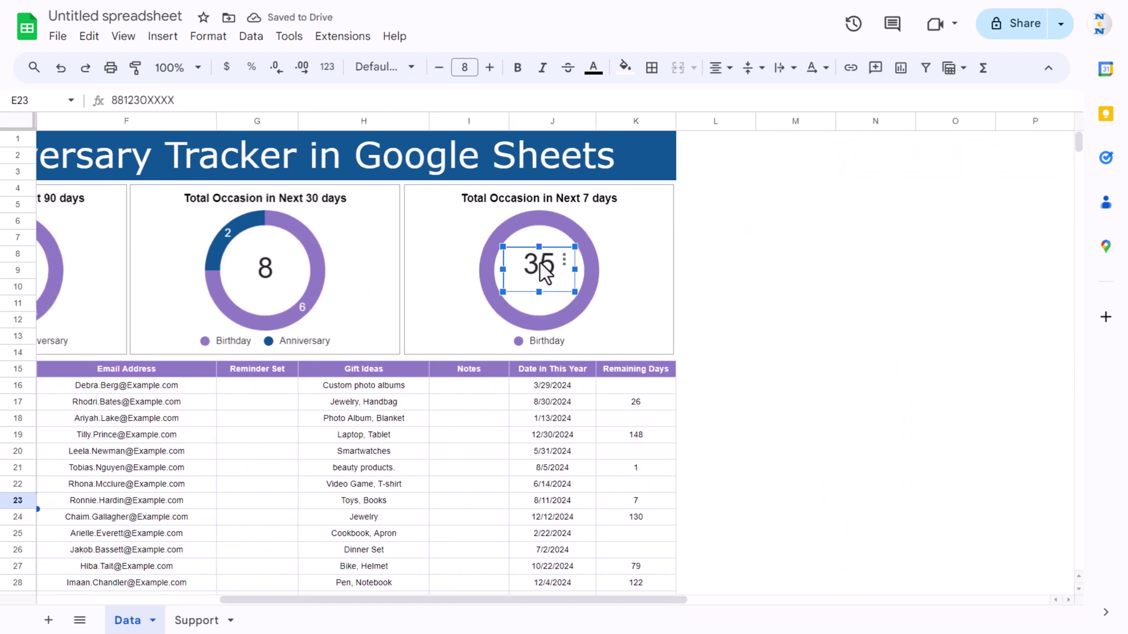
pyautogui.click(202, 619)
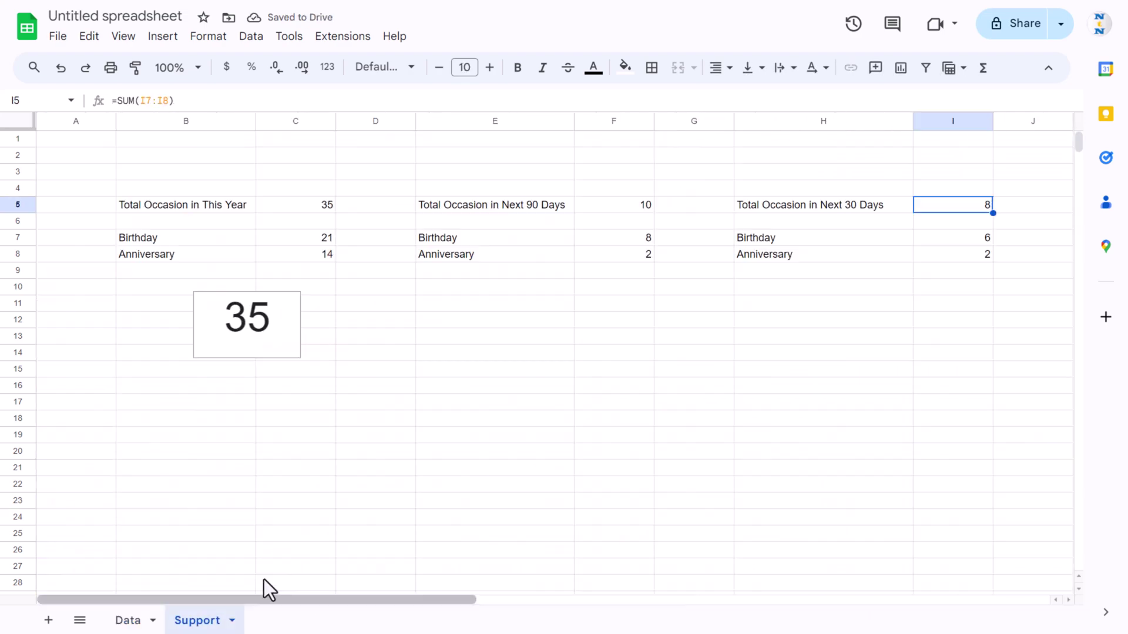
pyautogui.press('Right')
pyautogui.press('Right')
pyautogui.press('Right')
pyautogui.press('Right')
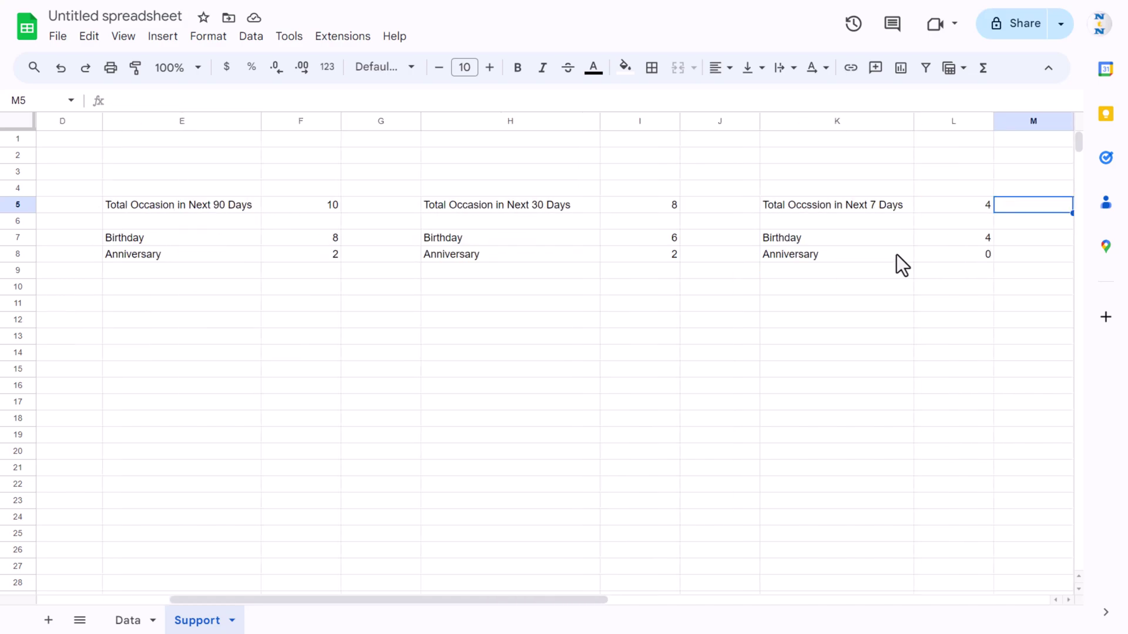
pyautogui.press('Left')
pyautogui.press('Left')
pyautogui.click(128, 621)
pyautogui.doubleClick(539, 267)
pyautogui.click(896, 243)
pyautogui.write('Support!K5:L5')
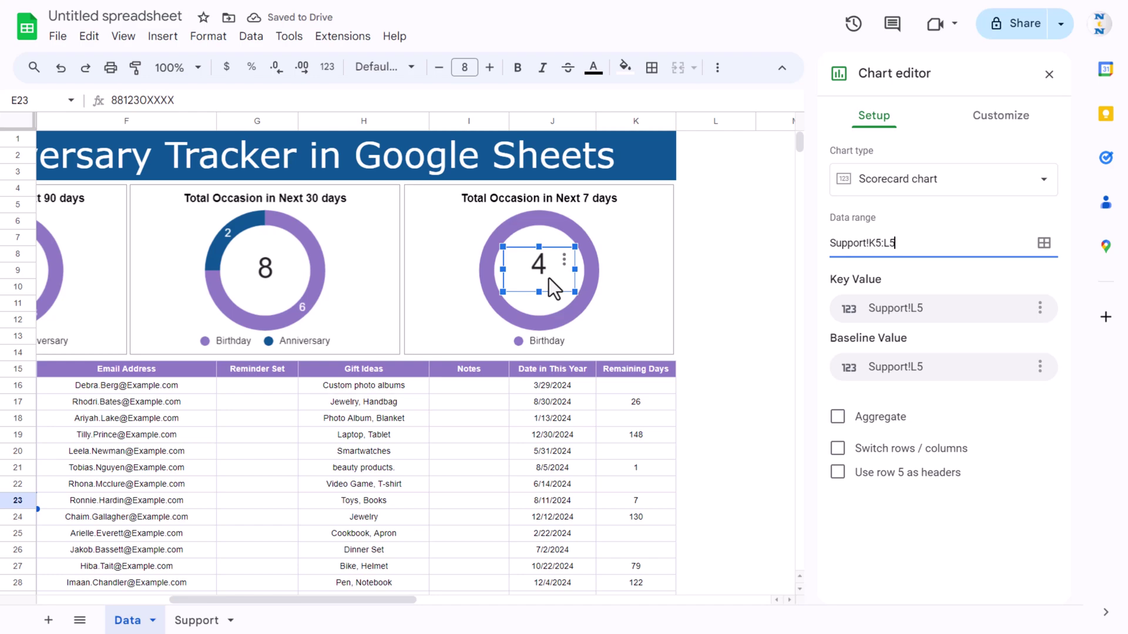
pyautogui.press('Escape')
pyautogui.click(519, 441)
pyautogui.press('Left')
pyautogui.press('Left')
pyautogui.press('Left')
pyautogui.press('Left')
pyautogui.press('Left')
pyautogui.press('Left')
pyautogui.press('Left')
pyautogui.press('Left')
pyautogui.press('Left')
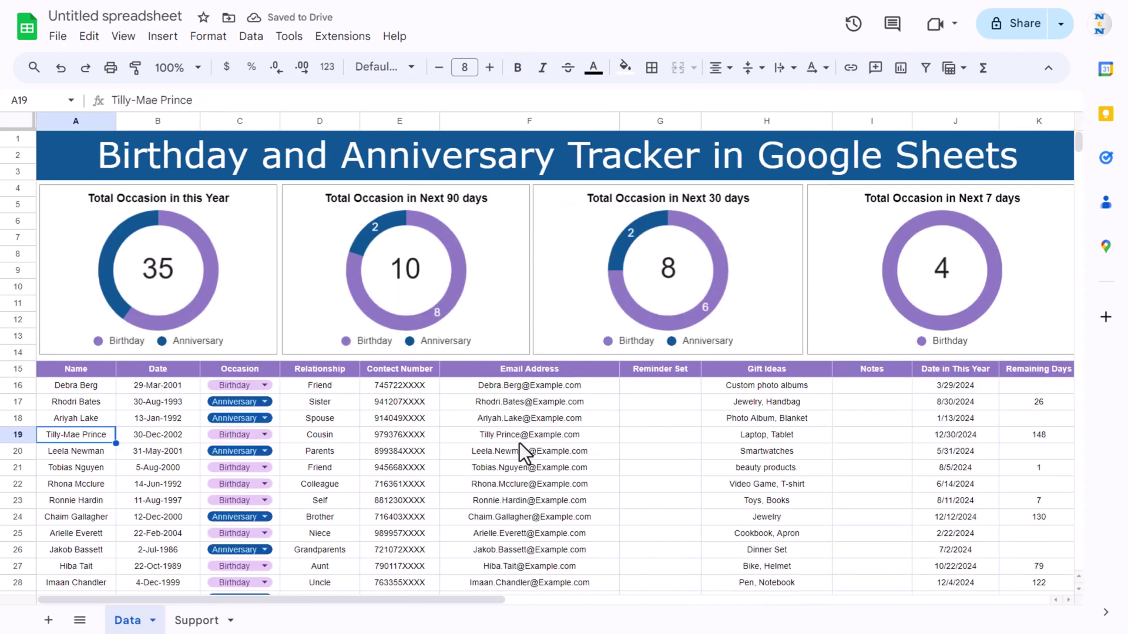
pyautogui.press('Up')
pyautogui.press('Up')
pyautogui.press('Up')
pyautogui.press('Up')
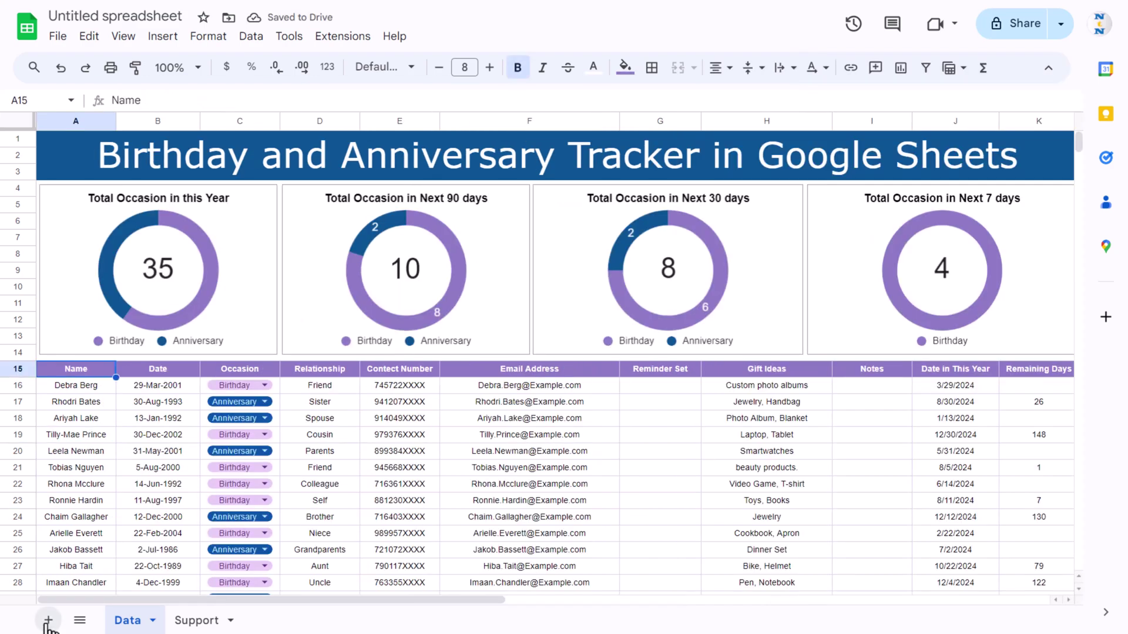
# Add a new sheet named Search
pyautogui.click(58, 624)
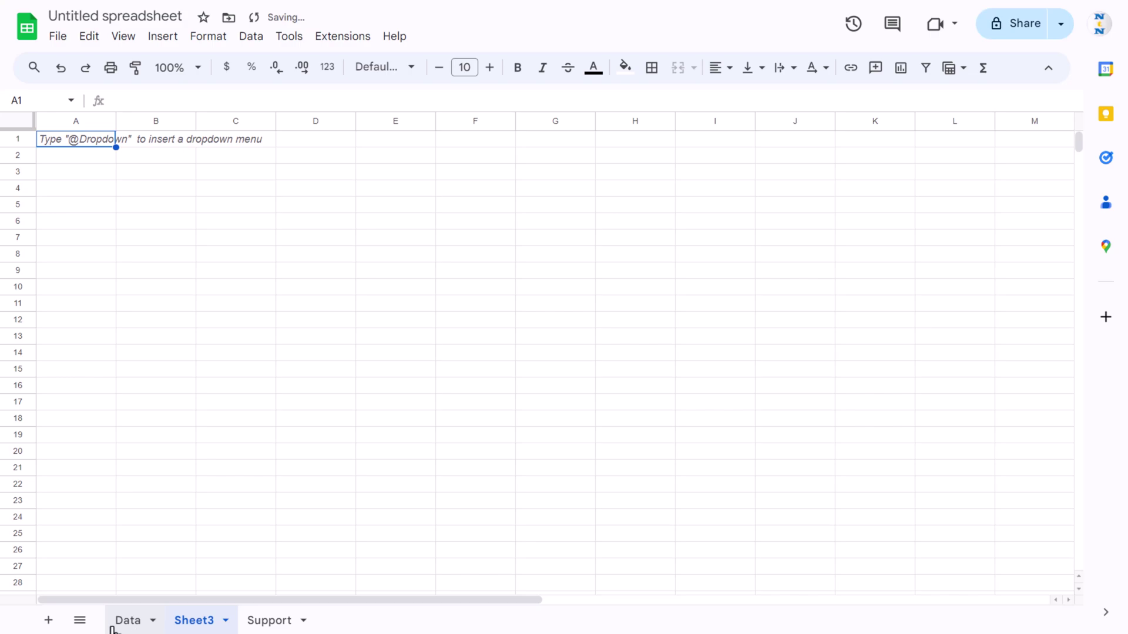
pyautogui.doubleClick(215, 623)
pyautogui.write('Search')
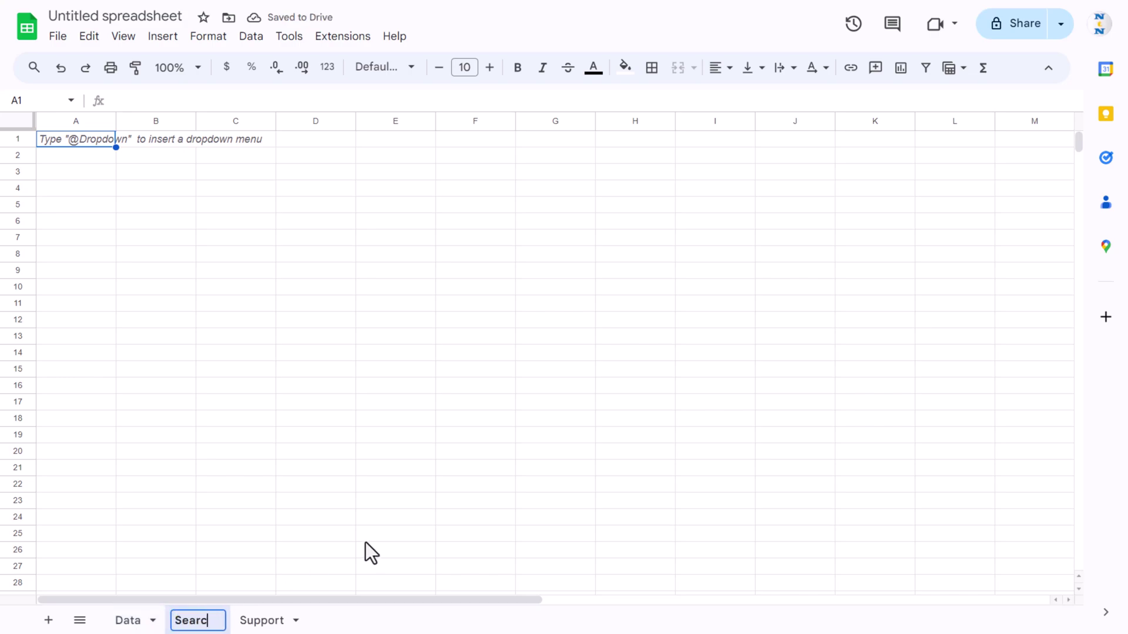
pyautogui.press('Return')
# Merge A1:M3 and enter a 'Search Occasions' title centred horizontally and vertically
pyautogui.moveTo(64, 140); pyautogui.dragTo(997, 175)
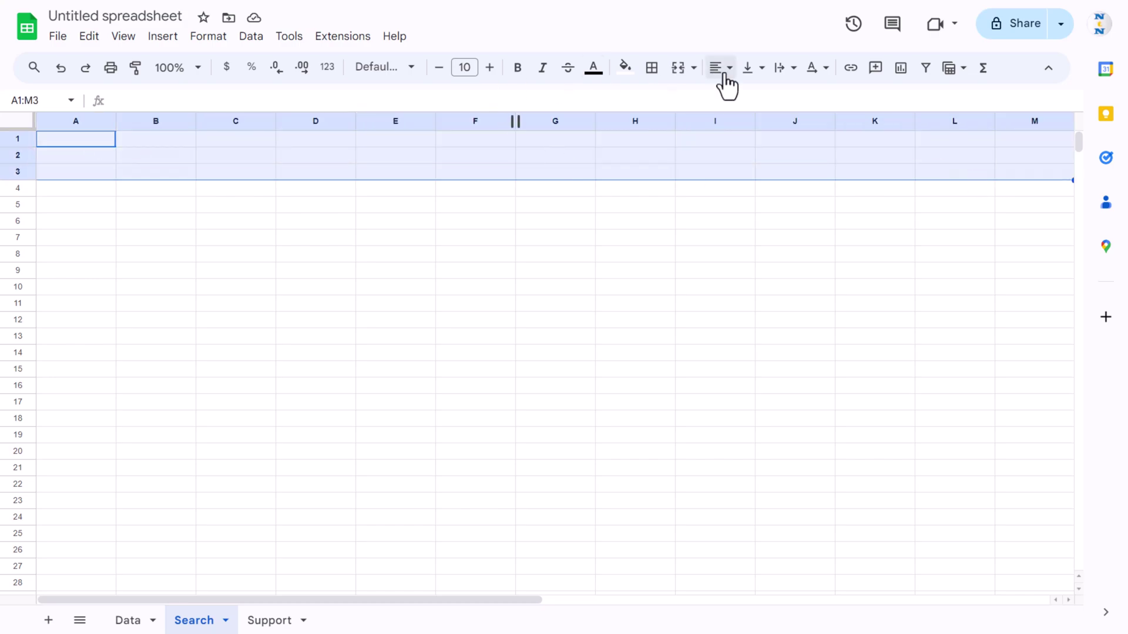
pyautogui.click(676, 69)
pyautogui.write('Search ')
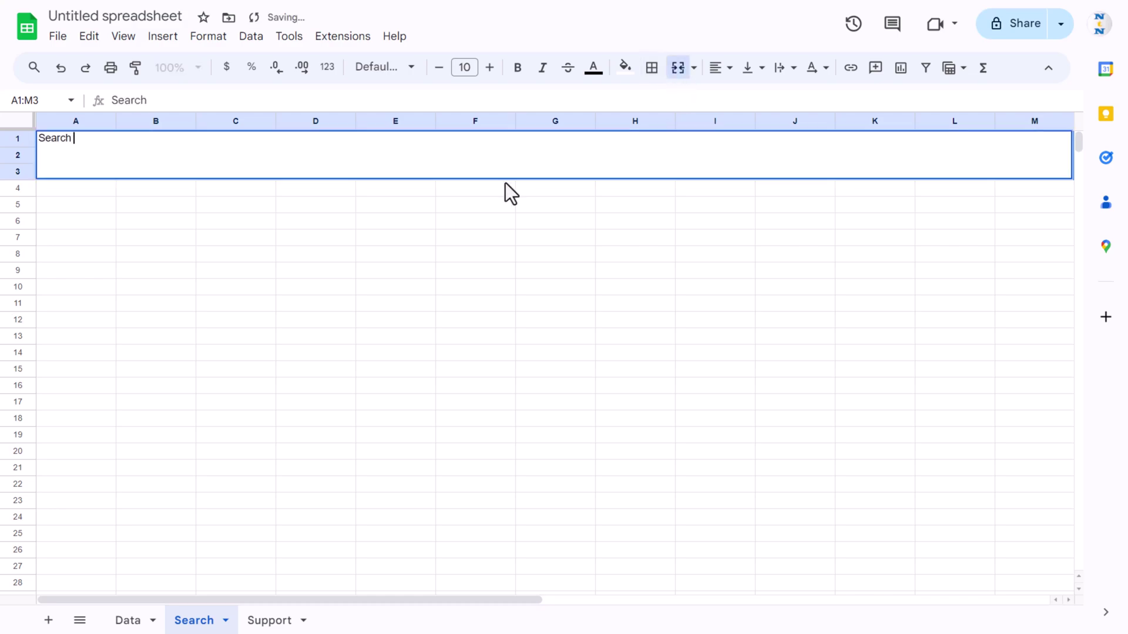
pyautogui.write('Occasions')
pyautogui.press('Return')
pyautogui.click(752, 68)
pyautogui.click(777, 94)
pyautogui.click(721, 68)
pyautogui.click(744, 96)
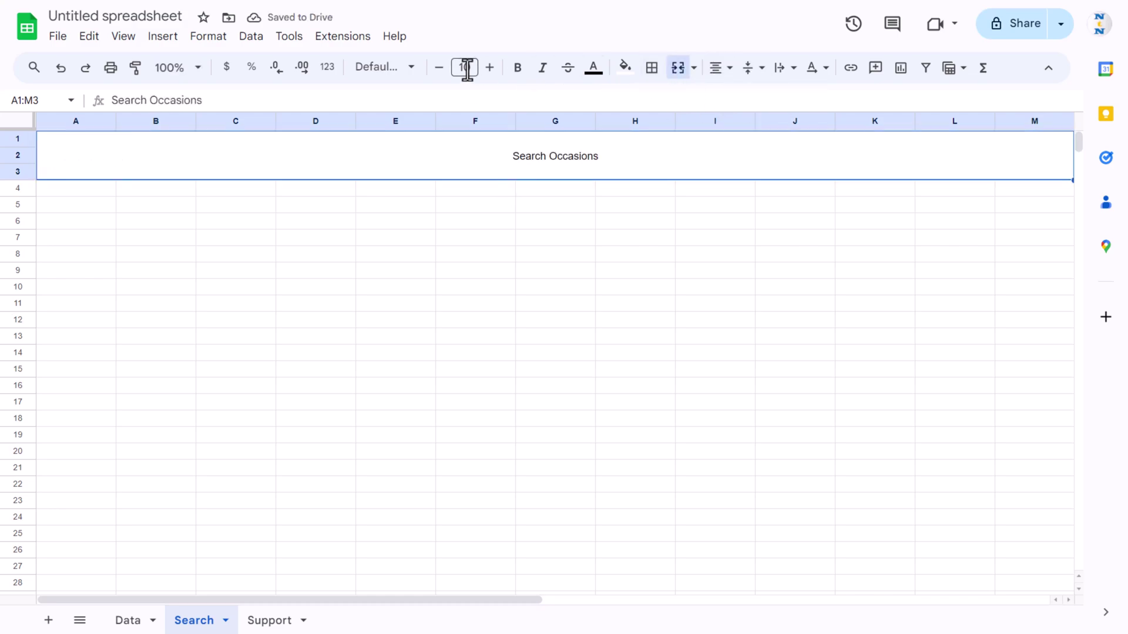
# Format the title at font size 40, white text on a dark blue fill
pyautogui.click(466, 67)
pyautogui.write('40')
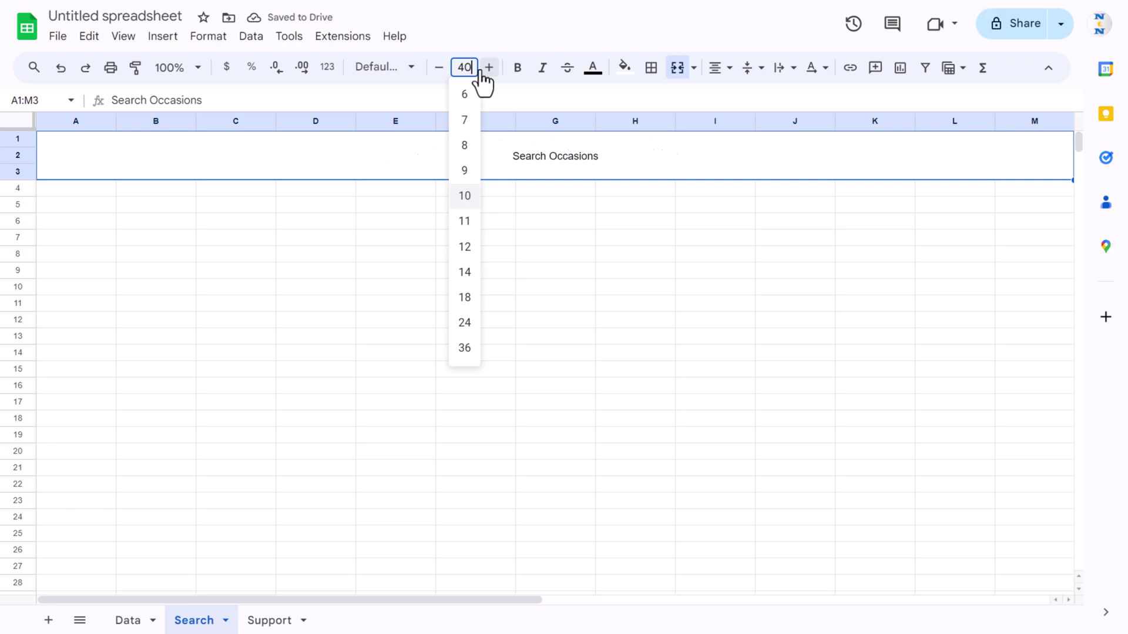
pyautogui.press('Return')
pyautogui.click(625, 68)
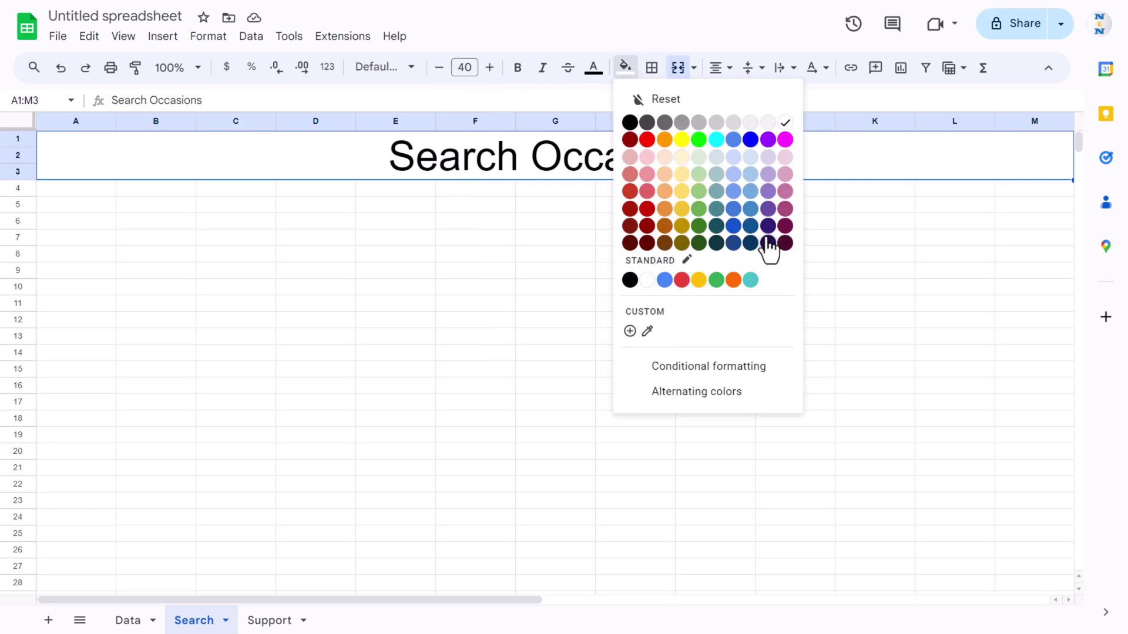
pyautogui.click(751, 225)
pyautogui.click(594, 69)
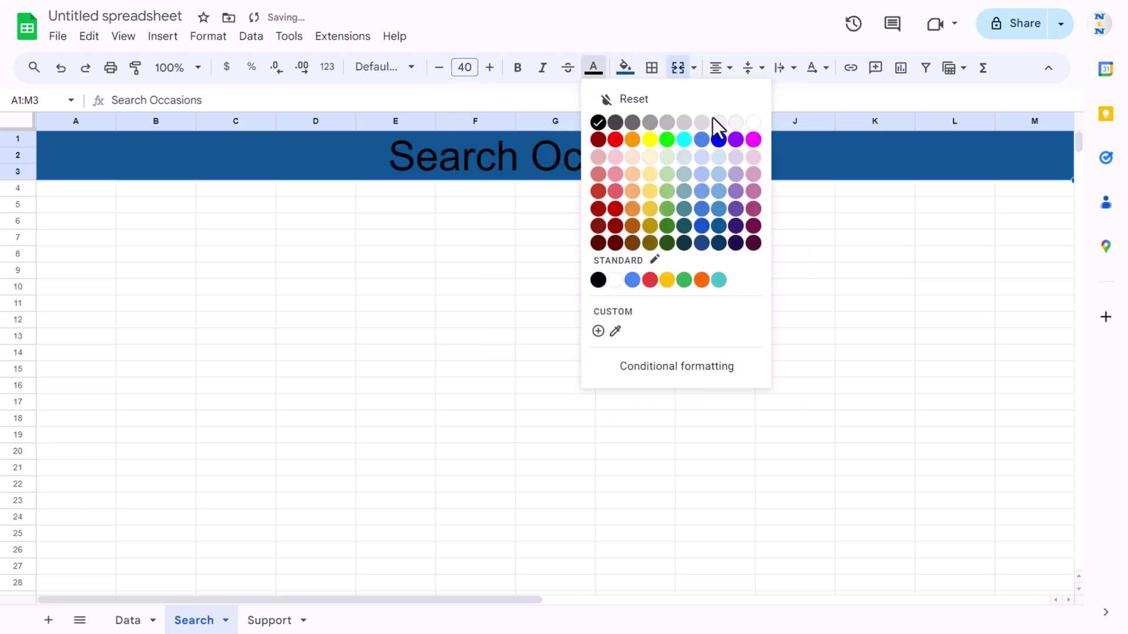
pyautogui.click(753, 133)
# Turn off gridlines on the Search sheet
pyautogui.click(630, 241)
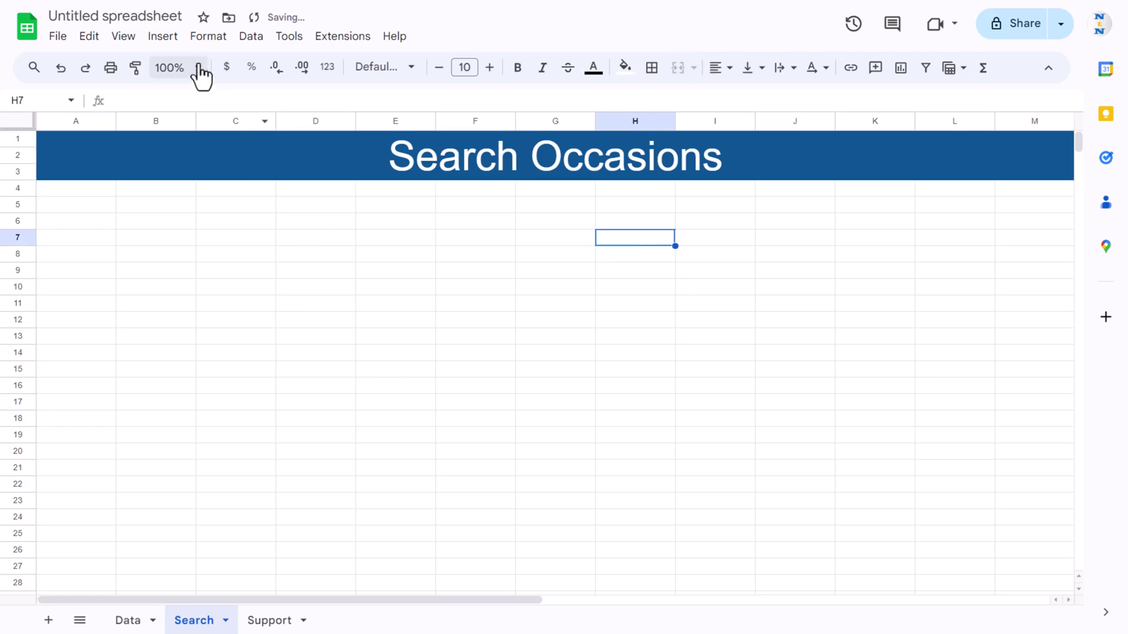
pyautogui.click(124, 37)
pyautogui.moveTo(135, 66)
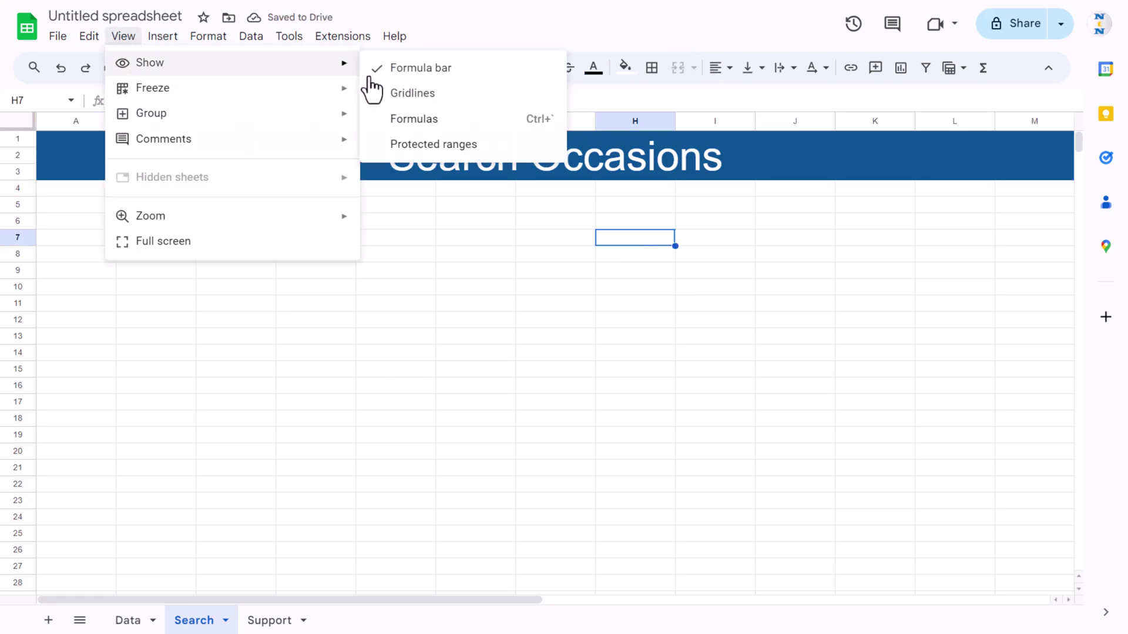
pyautogui.click(411, 95)
pyautogui.click(76, 336)
pyautogui.click(129, 622)
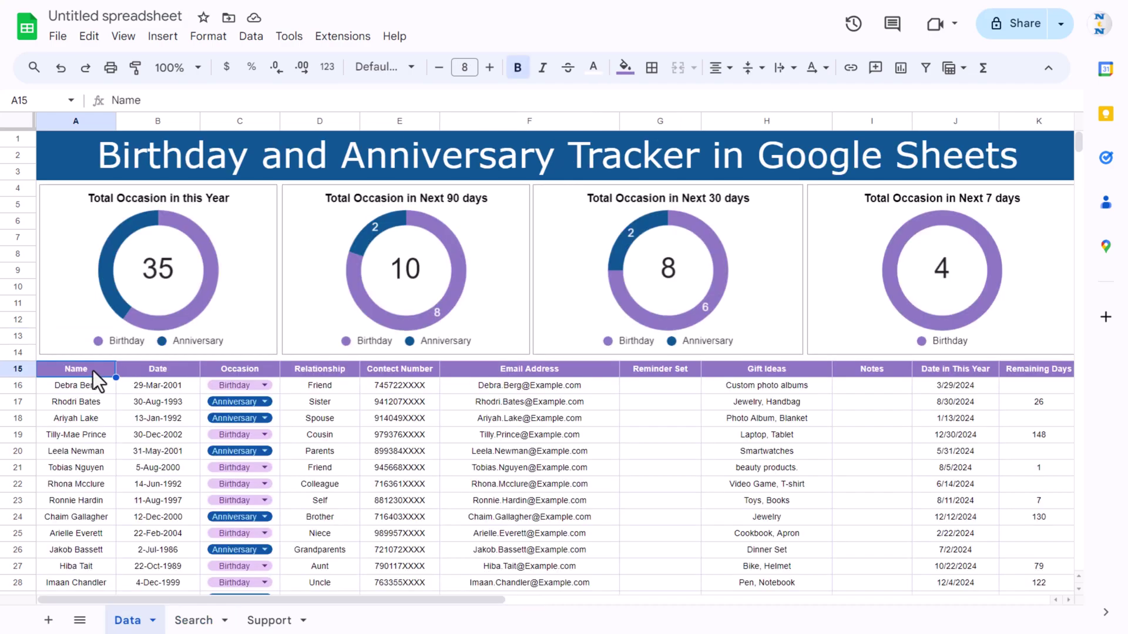
# Copy the Data sheet's Name-to-Notes header cells and paste them into B13 on Search
pyautogui.hotkey('ctrl', 'shift', 'Right')
pyautogui.hscroll(1, 93, 371)
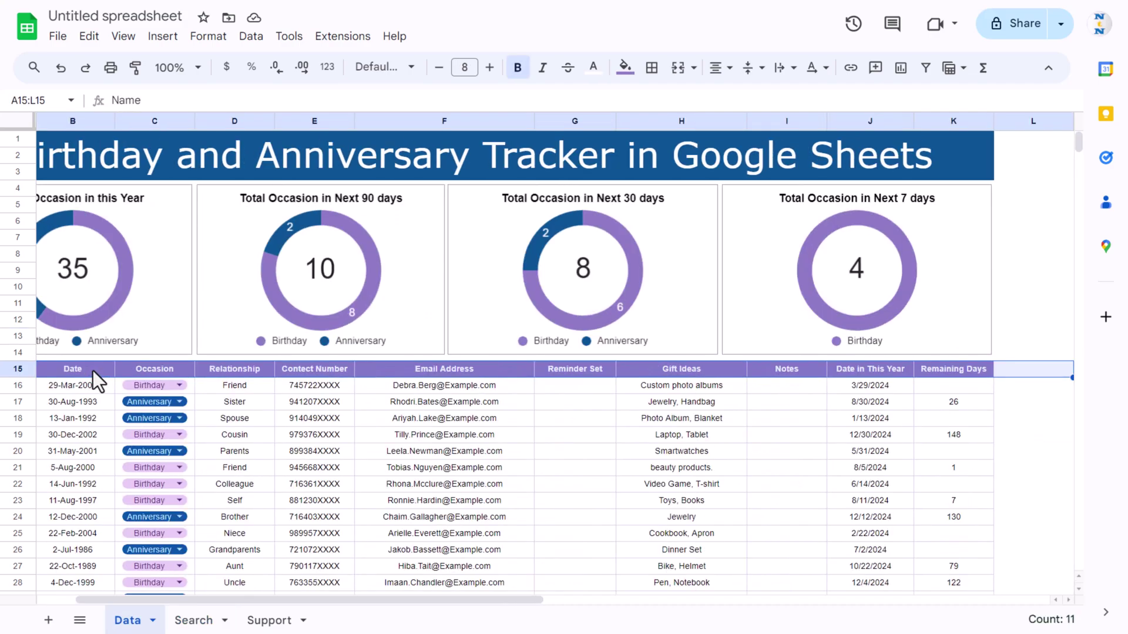
pyautogui.hotkey('shift', 'Left')
pyautogui.hotkey('shift', 'Left')
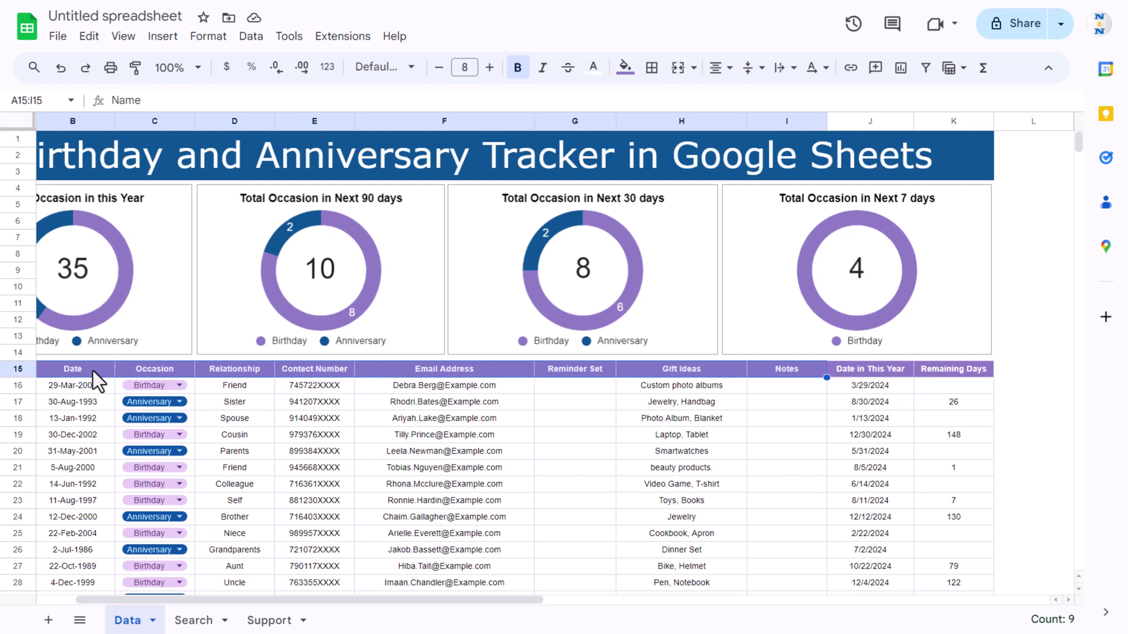
pyautogui.hotkey('ctrl', 'c')
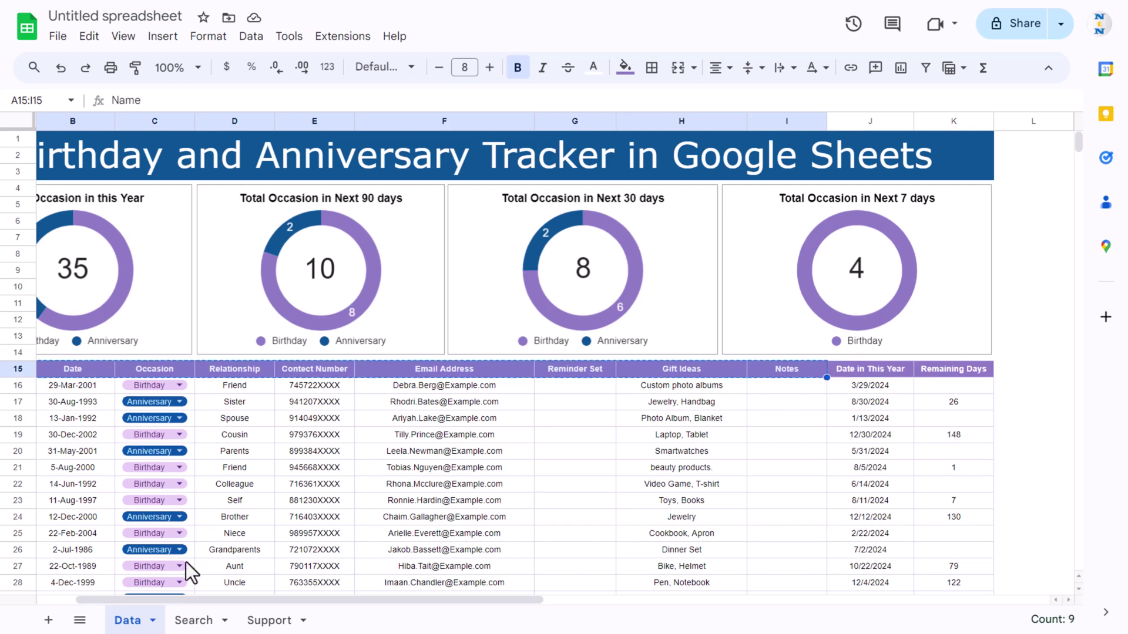
pyautogui.scroll(-5, 176, 541)
pyautogui.click(196, 622)
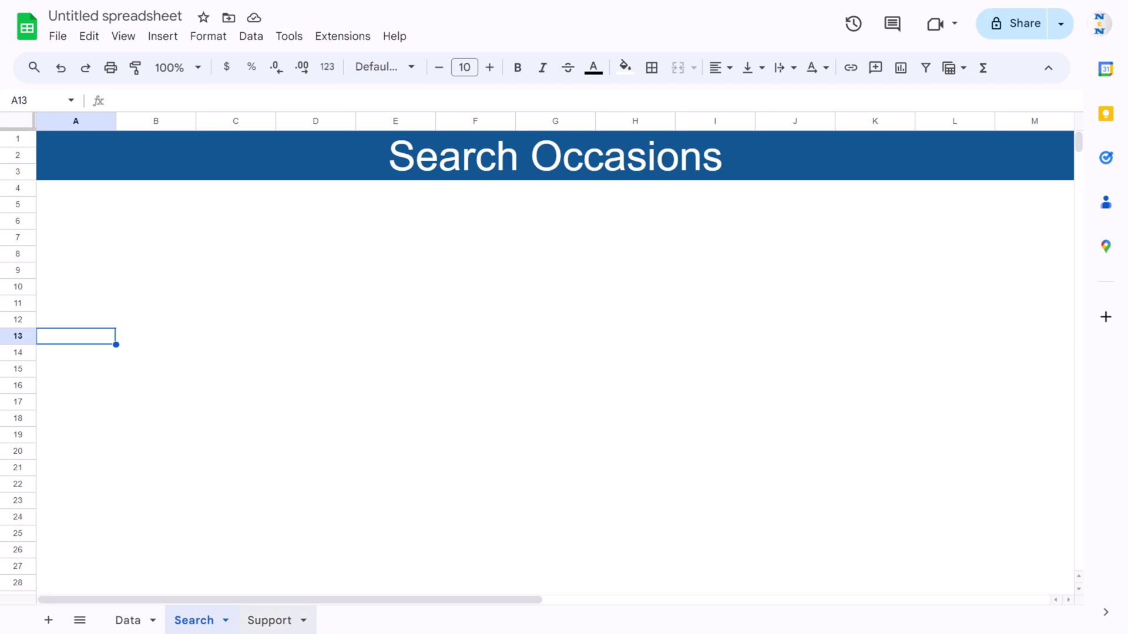
pyautogui.click(136, 336)
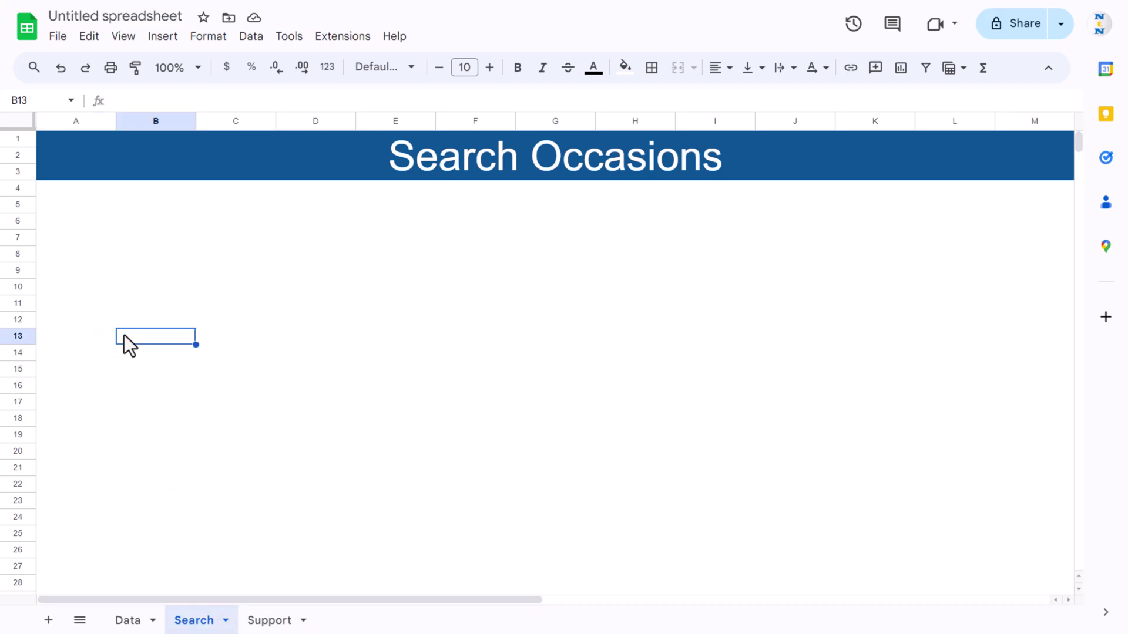
pyautogui.hotkey('ctrl', 'v')
# Narrow column A and widen columns E, G and I
pyautogui.click(315, 386)
pyautogui.moveTo(116, 121); pyautogui.dragTo(58, 121)
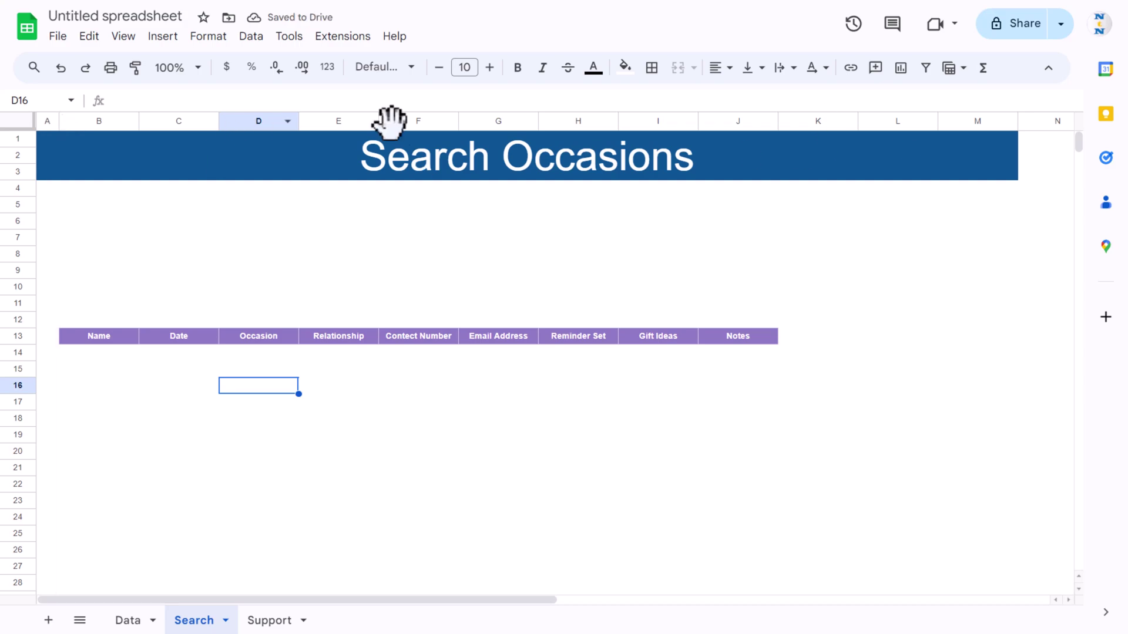
pyautogui.moveTo(379, 121); pyautogui.dragTo(420, 121)
pyautogui.moveTo(580, 121); pyautogui.dragTo(629, 121)
pyautogui.moveTo(789, 121); pyautogui.dragTo(839, 121)
# Unmerge the Search Occasions banner and re-merge it across A1:K3
pyautogui.click(908, 144)
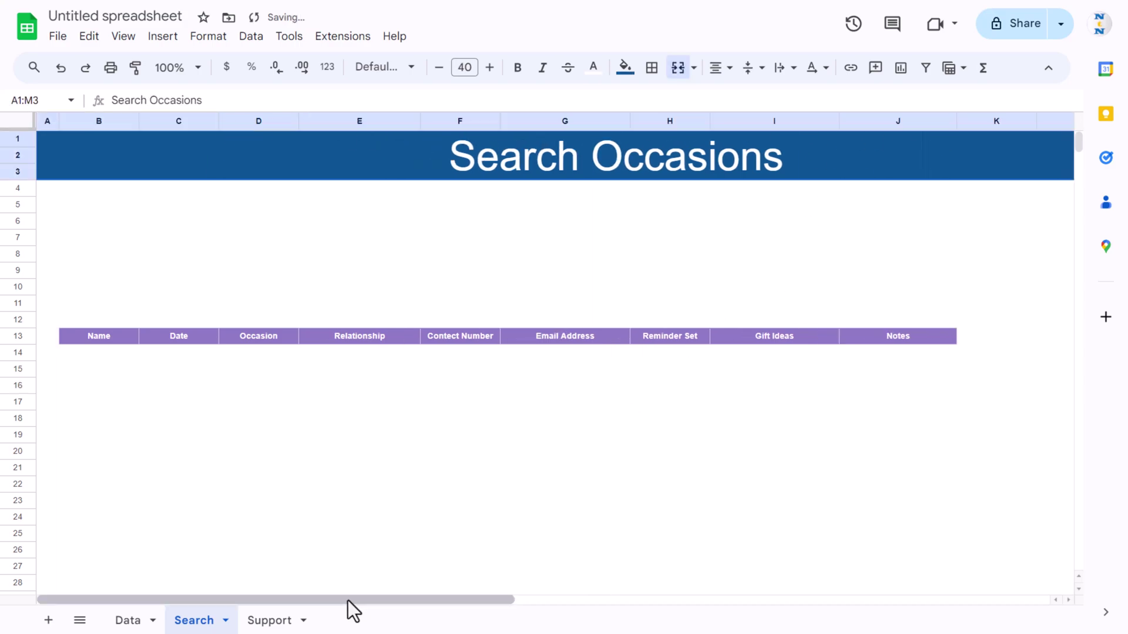
pyautogui.moveTo(352, 605); pyautogui.dragTo(482, 605)
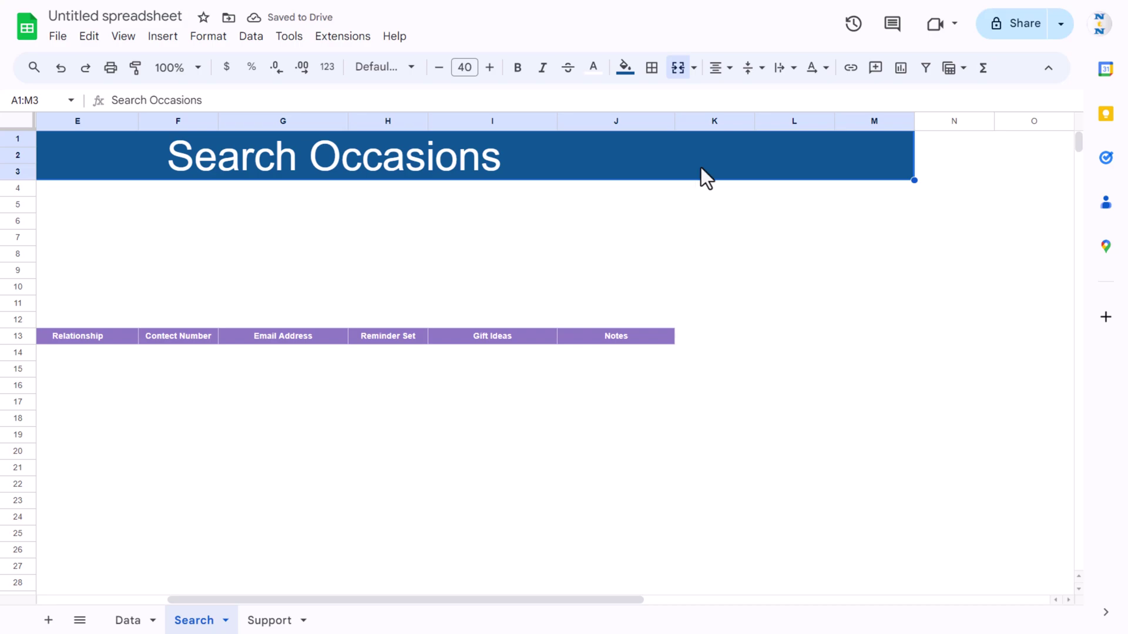
pyautogui.click(678, 68)
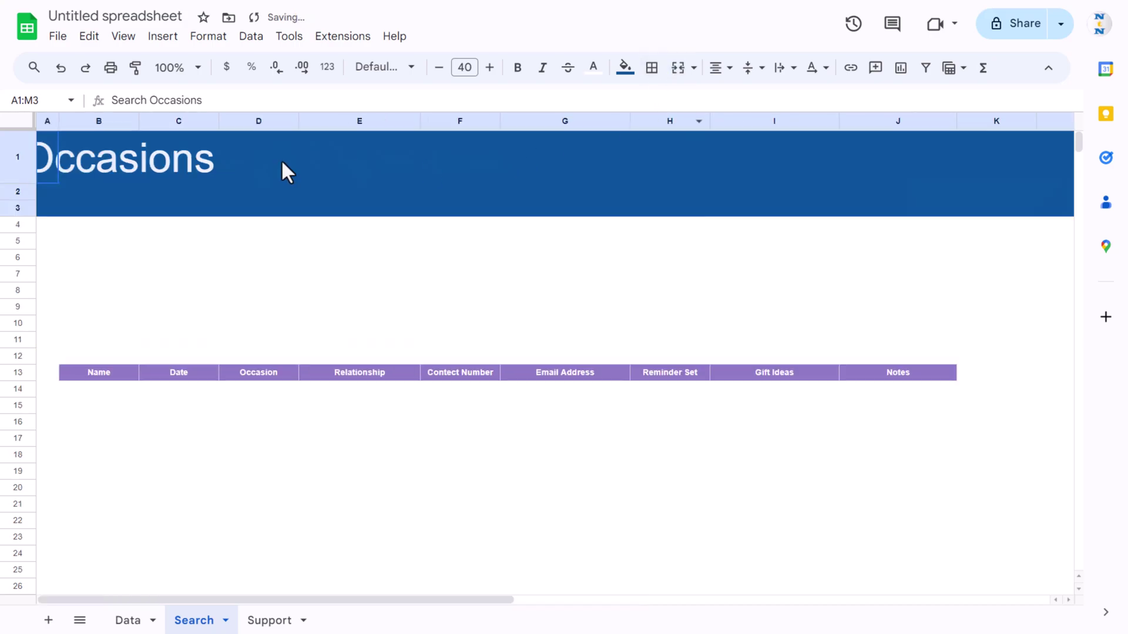
pyautogui.click(44, 164)
pyautogui.keyDown('shift'); pyautogui.click(1002, 198); pyautogui.keyUp('shift')
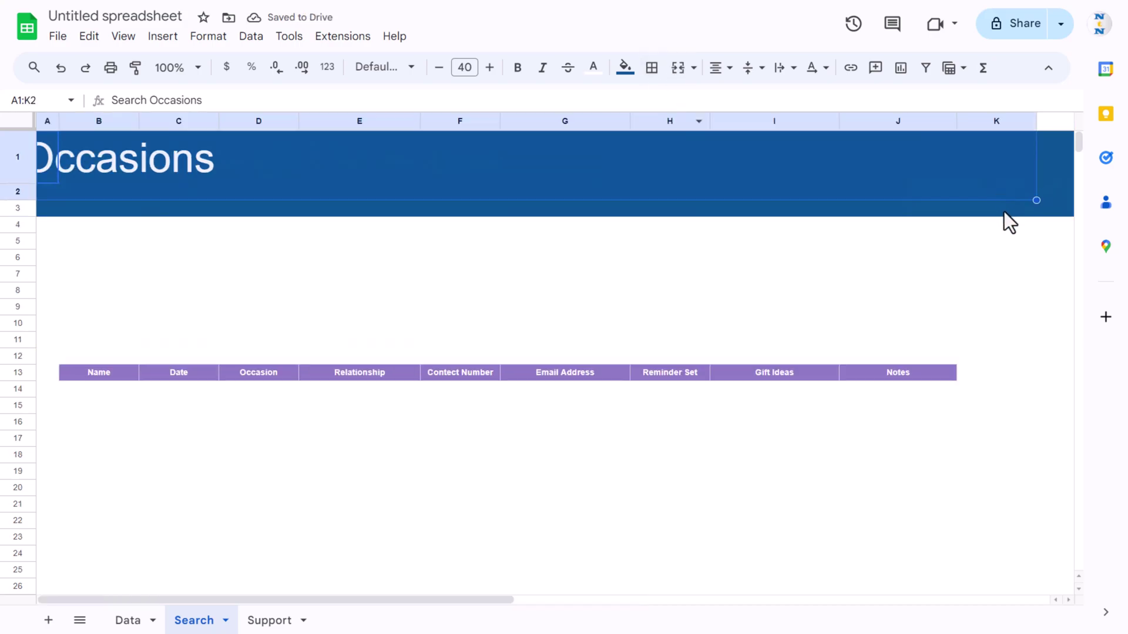
pyautogui.keyDown('shift'); pyautogui.click(985, 211); pyautogui.keyUp('shift')
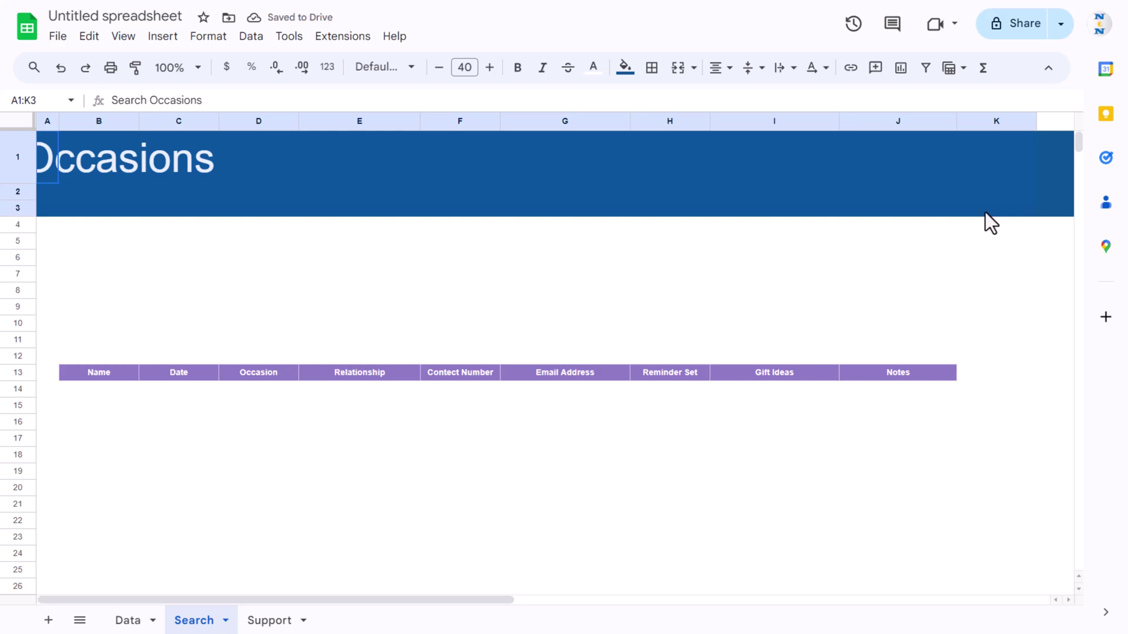
pyautogui.click(678, 68)
# Select columns L and M and bring up their column options menu
pyautogui.click(995, 287)
pyautogui.click(1057, 155)
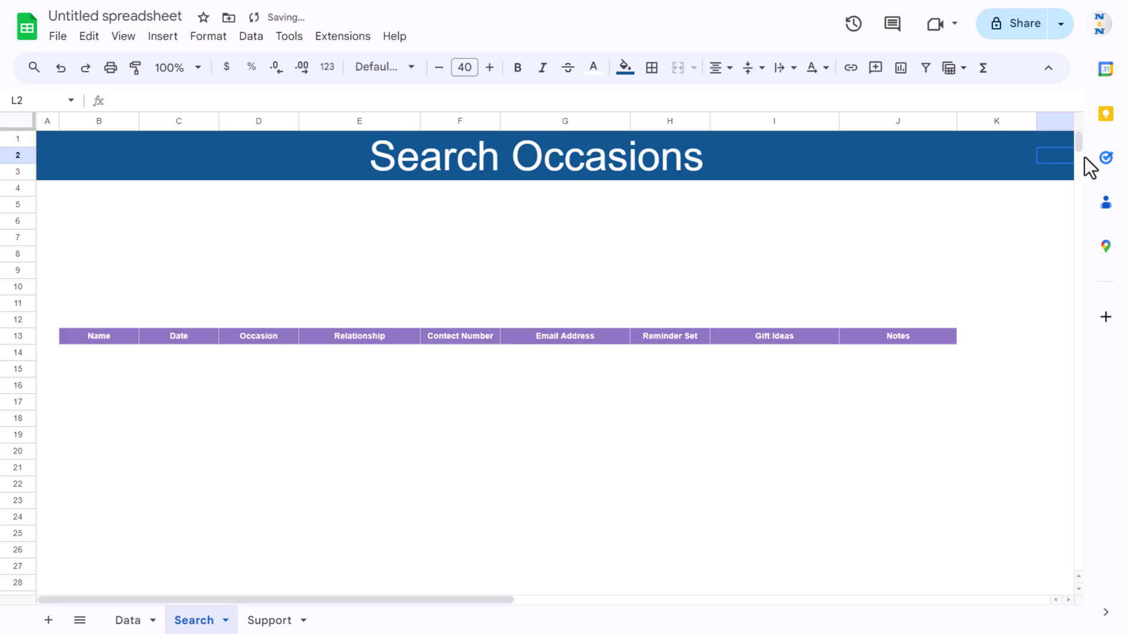
pyautogui.hscroll(4, 1084, 157)
pyautogui.click(793, 120)
pyautogui.keyDown('shift'); pyautogui.click(873, 121); pyautogui.keyUp('shift')
pyautogui.rightClick(856, 168)
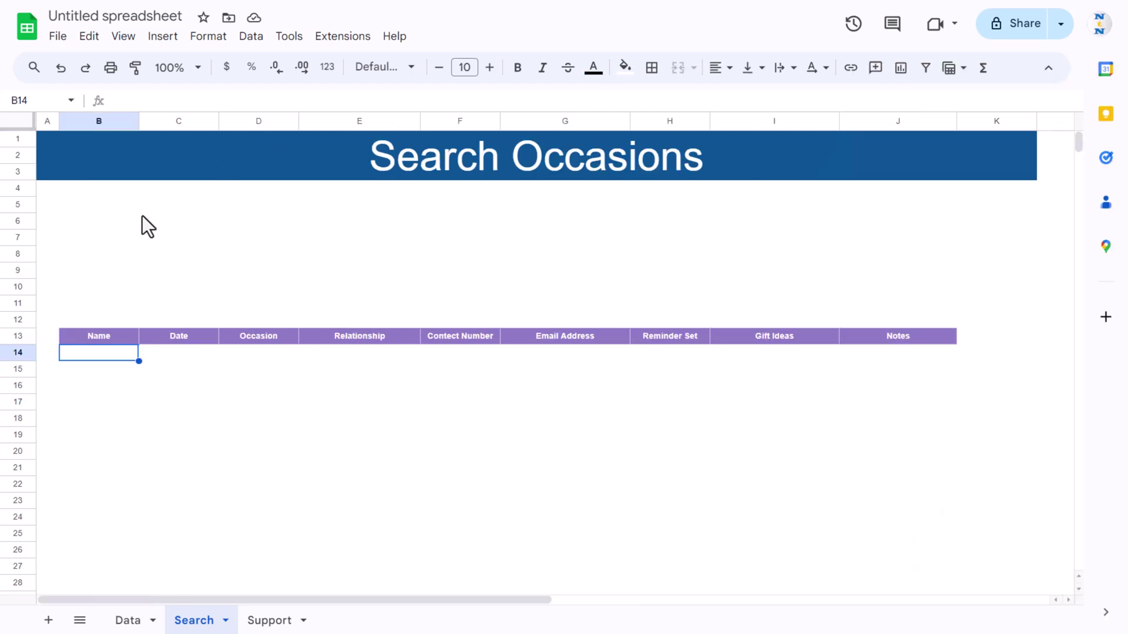
# Merge B5:C6 into one cell and fill it dark purple
pyautogui.click(143, 216)
pyautogui.moveTo(120, 206); pyautogui.dragTo(195, 220)
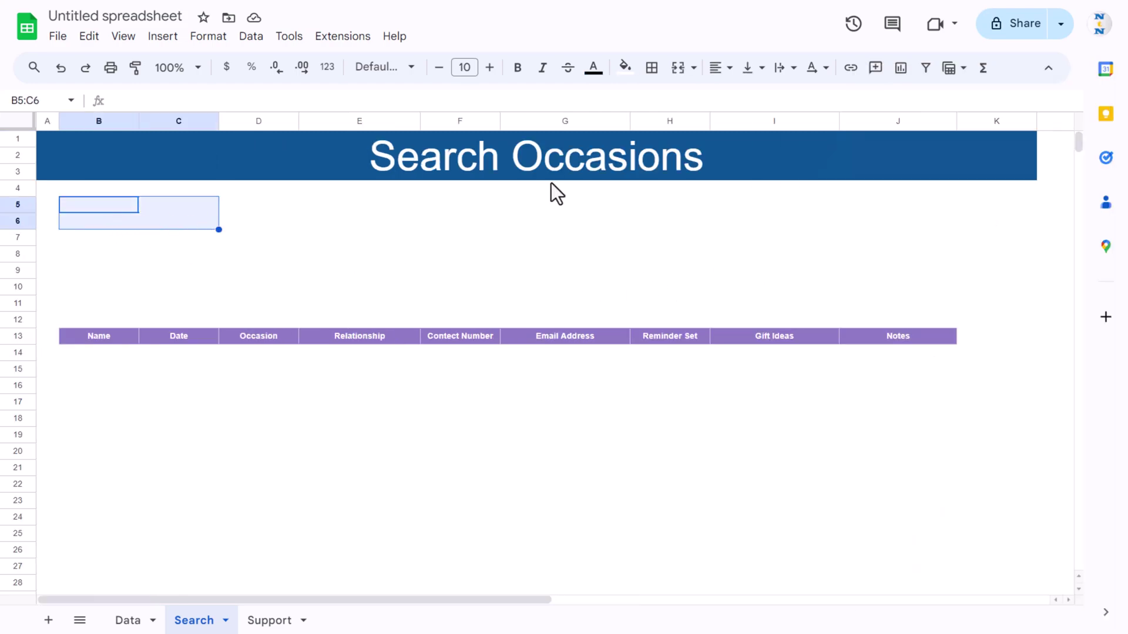
pyautogui.click(679, 69)
pyautogui.click(626, 67)
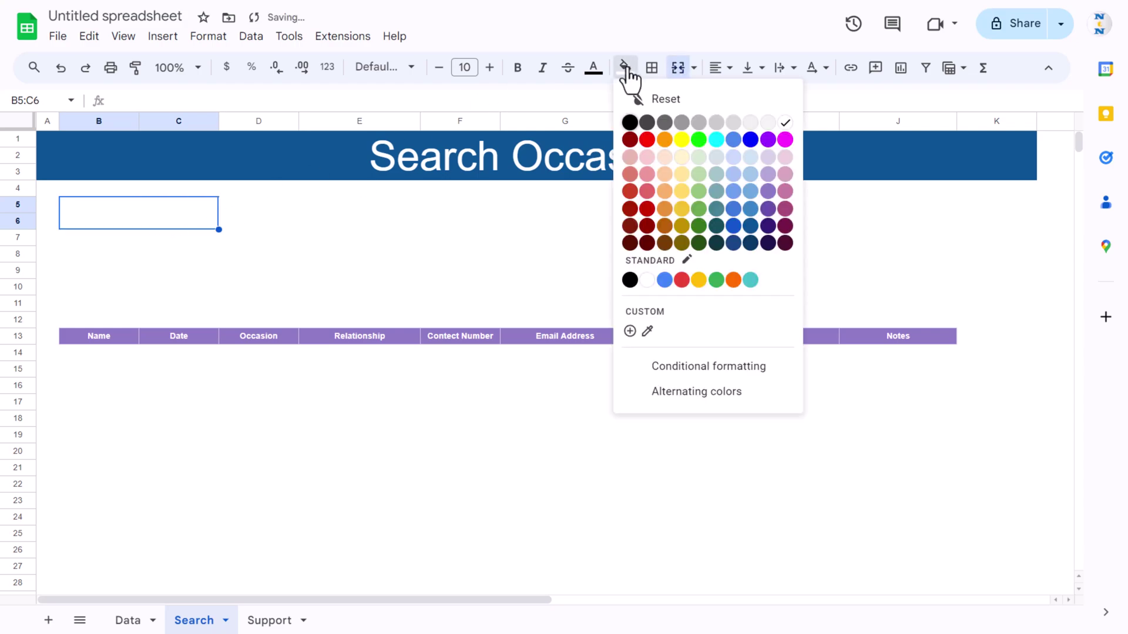
pyautogui.click(769, 210)
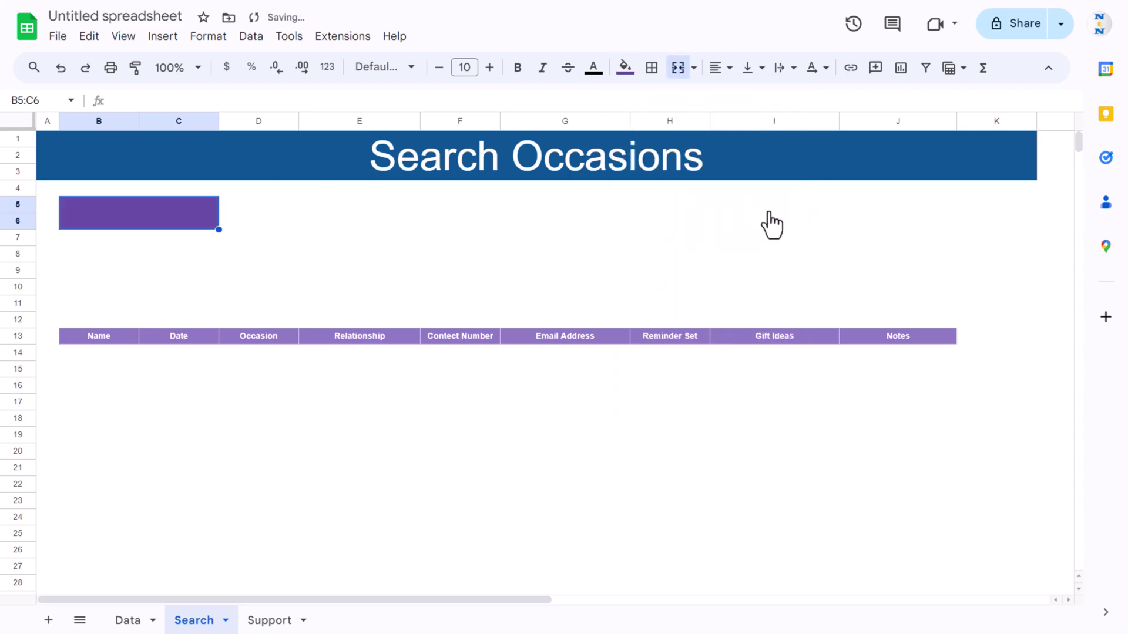
# Merge B7:C10 beneath it into one cell and fill it light purple
pyautogui.moveTo(87, 241); pyautogui.dragTo(182, 285)
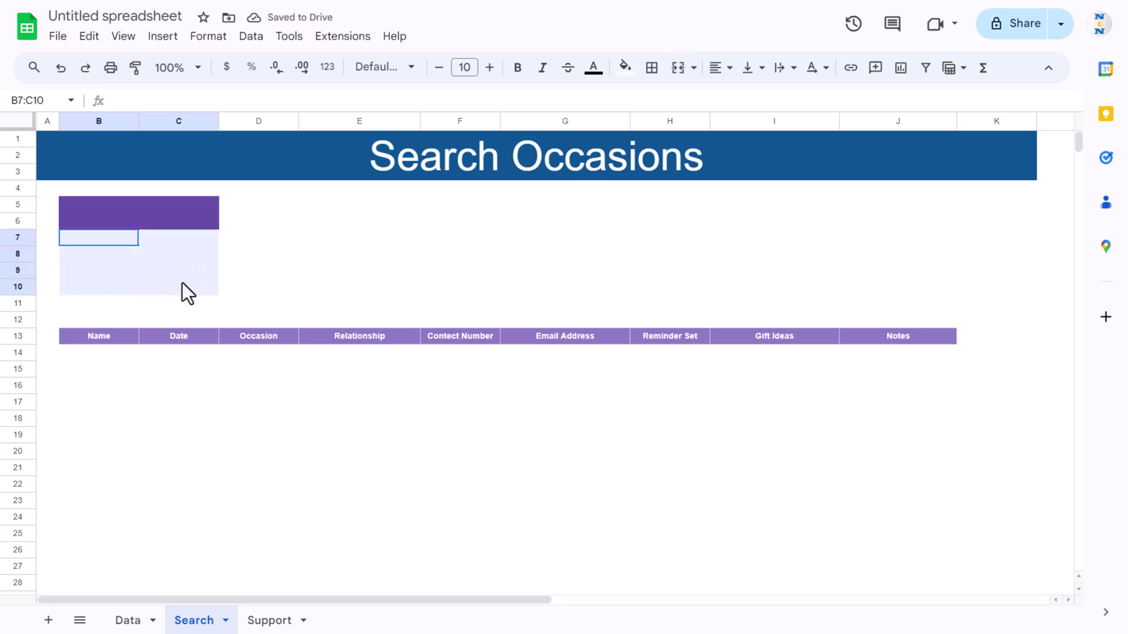
pyautogui.click(679, 68)
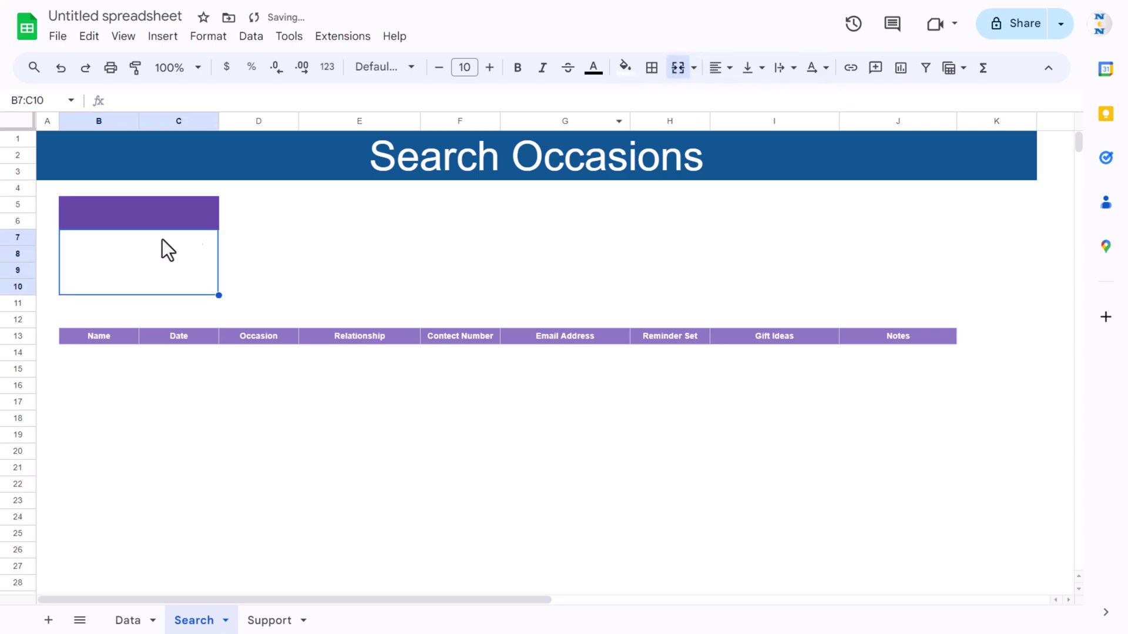
pyautogui.click(652, 68)
pyautogui.click(624, 66)
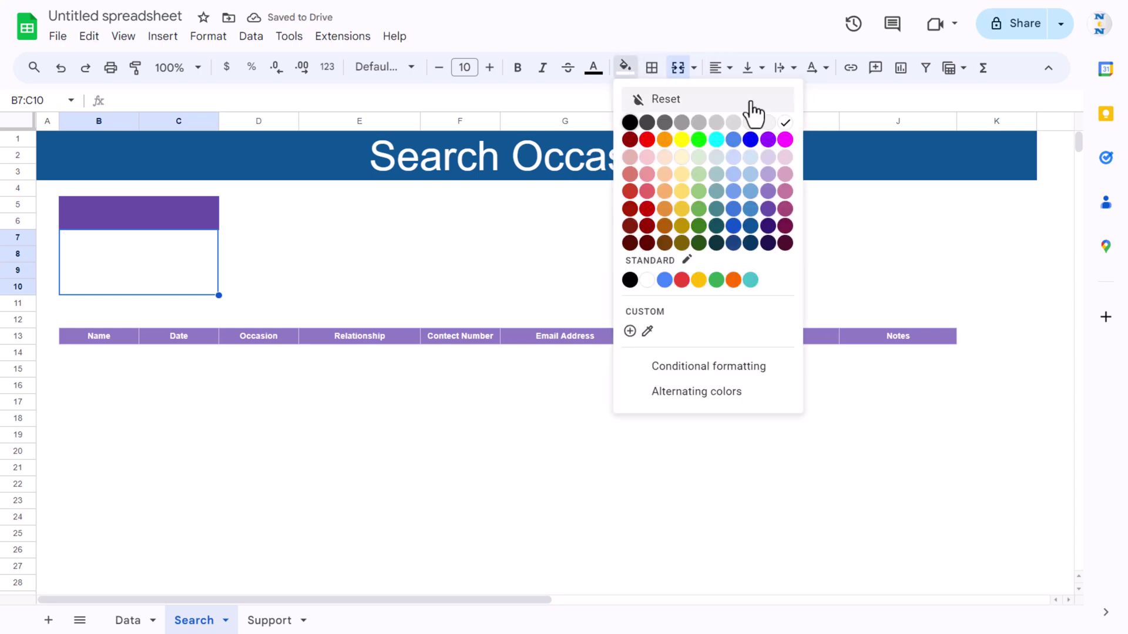
pyautogui.click(768, 158)
pyautogui.click(312, 255)
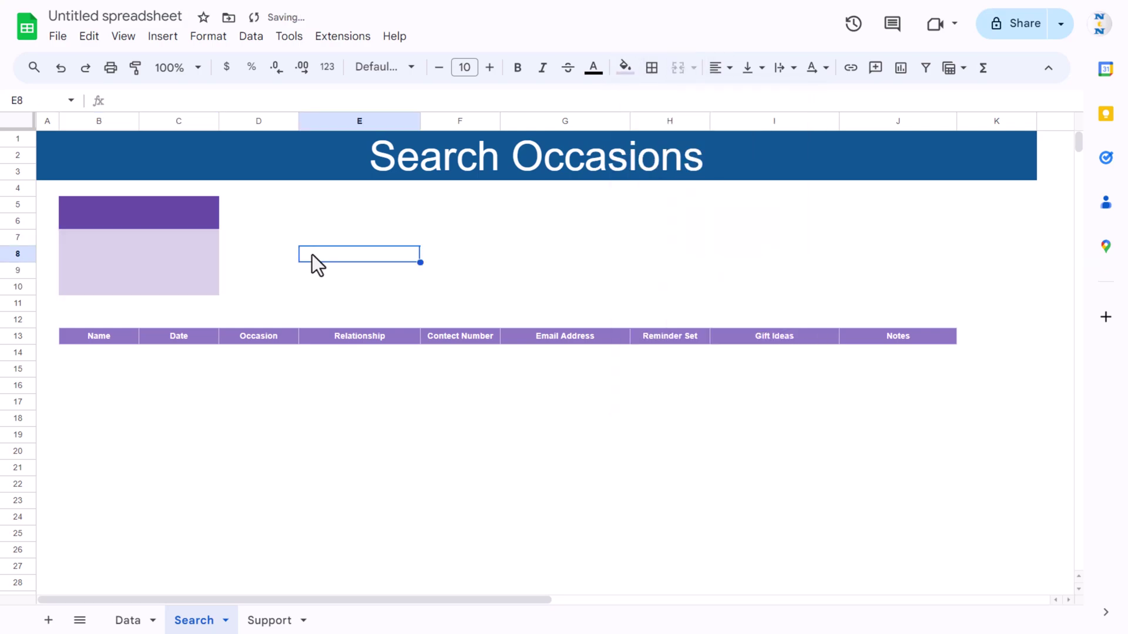
pyautogui.click(162, 216)
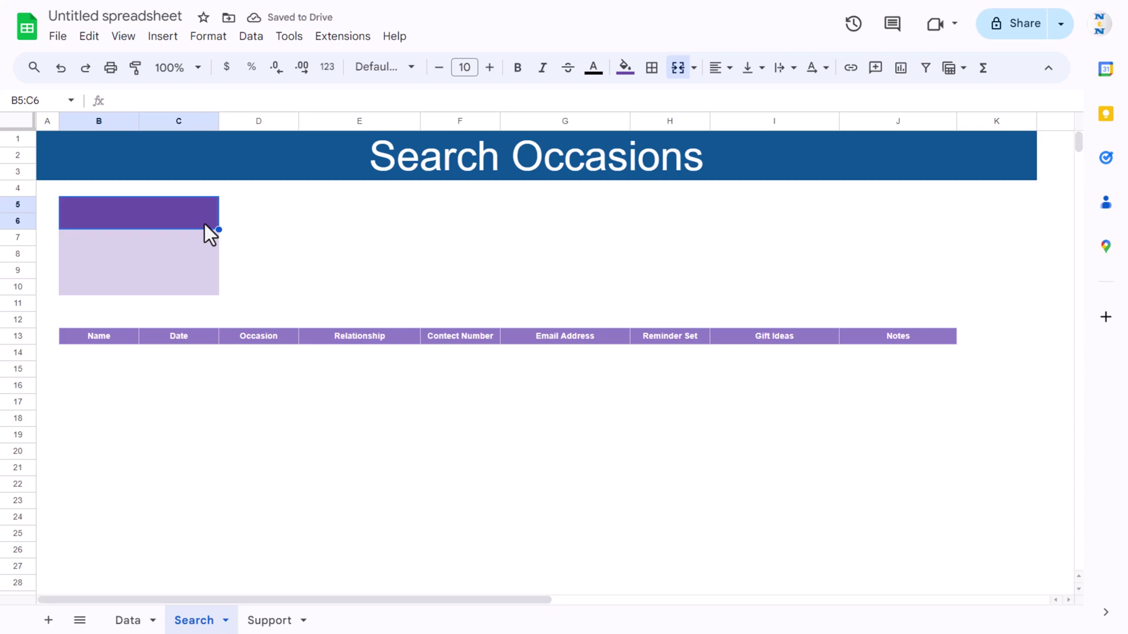
# Enter the label 'Occasion in Next' in the merged B5:C6 box
pyautogui.write('Enter Days')
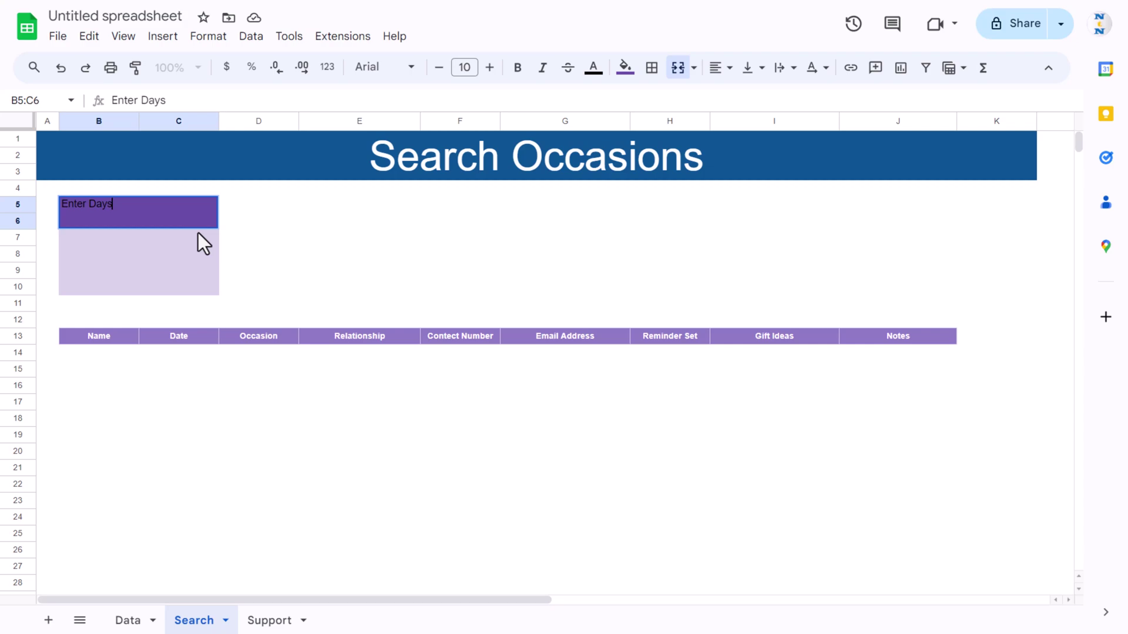
pyautogui.hotkey('ctrl', 'Return')
pyautogui.press('Up')
pyautogui.press('Down')
pyautogui.write('0ccasion in Next')
pyautogui.hotkey('ctrl', 'Return')
pyautogui.press('Up')
pyautogui.press('Down')
# Centre the header horizontally and vertically, make it white and enlarge its font
pyautogui.click(730, 69)
pyautogui.click(743, 95)
pyautogui.click(745, 68)
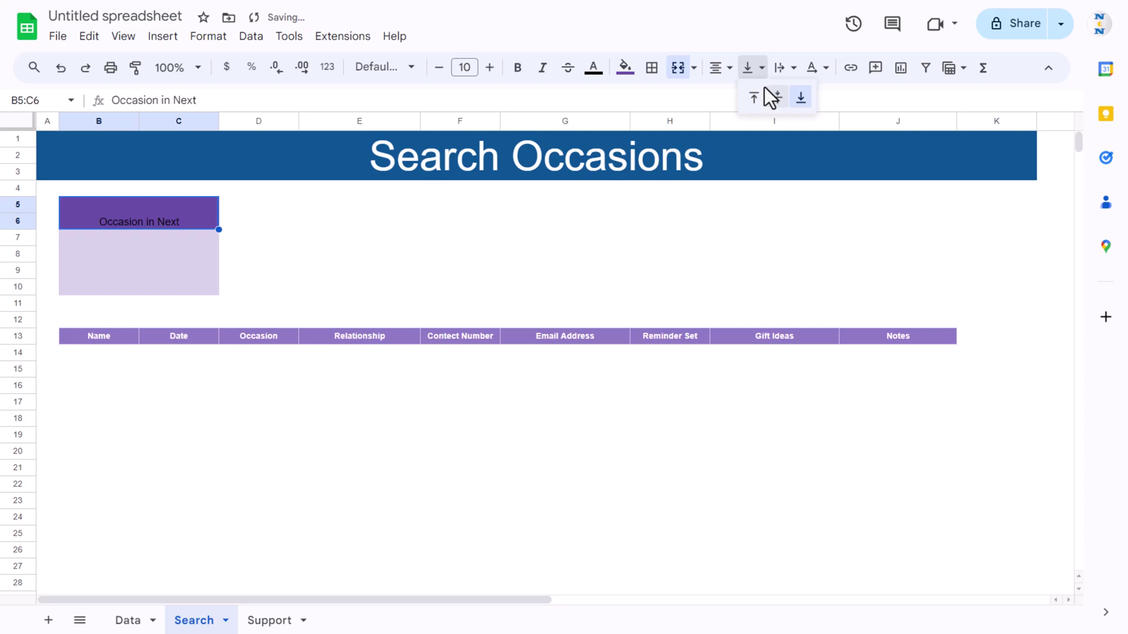
pyautogui.click(778, 98)
pyautogui.click(605, 69)
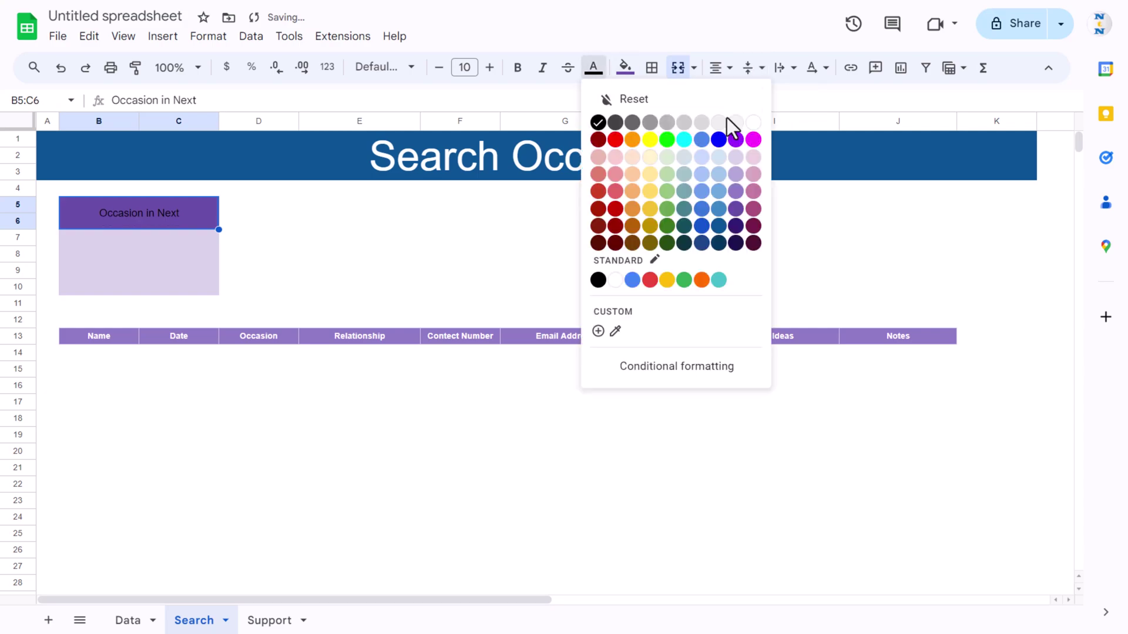
pyautogui.click(749, 121)
pyautogui.click(489, 68)
pyautogui.click(489, 68)
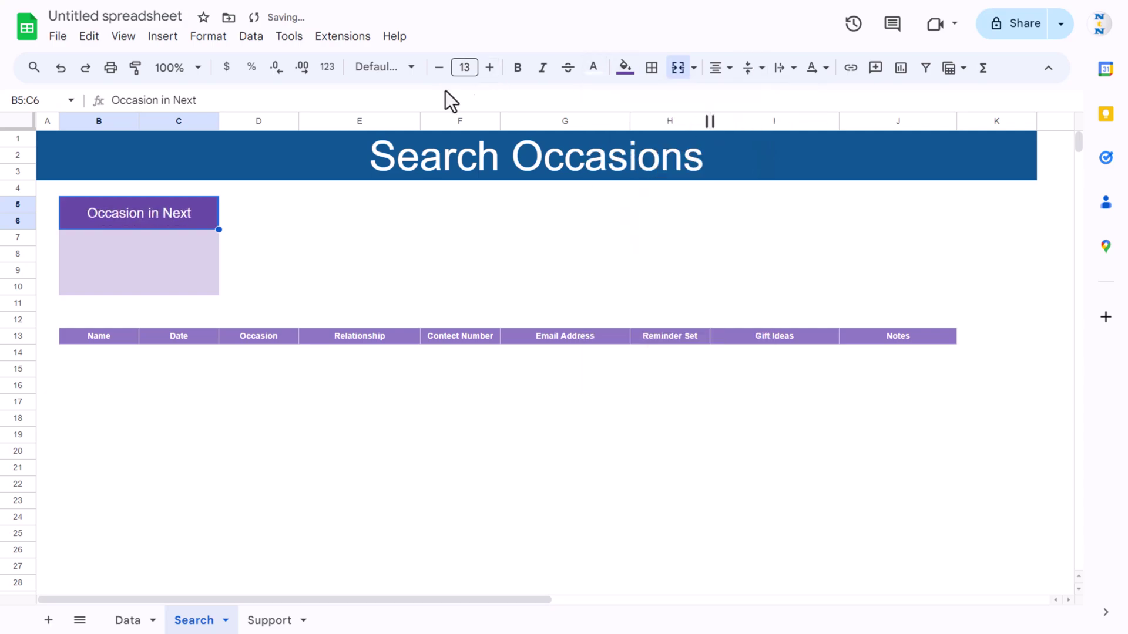
pyautogui.click(192, 253)
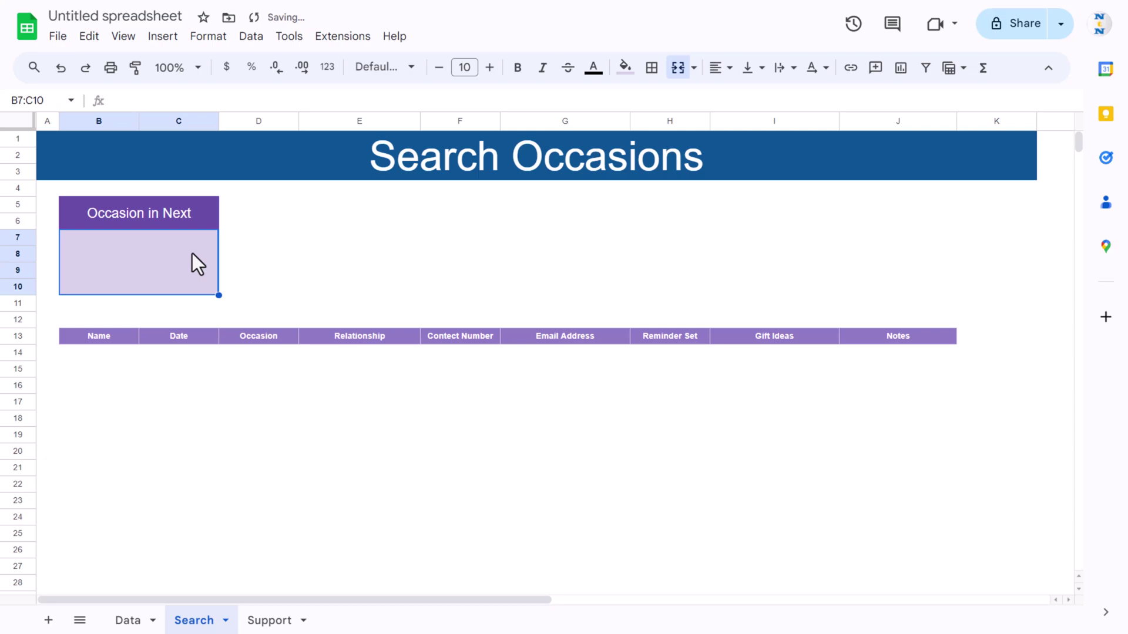
# Enter 7 in the value box and centre it horizontally and vertically
pyautogui.write('7')
pyautogui.press('Up')
pyautogui.click(192, 252)
pyautogui.click(720, 68)
pyautogui.click(746, 95)
pyautogui.click(754, 68)
pyautogui.click(778, 95)
# Set the 7's font size to 50
pyautogui.click(468, 66)
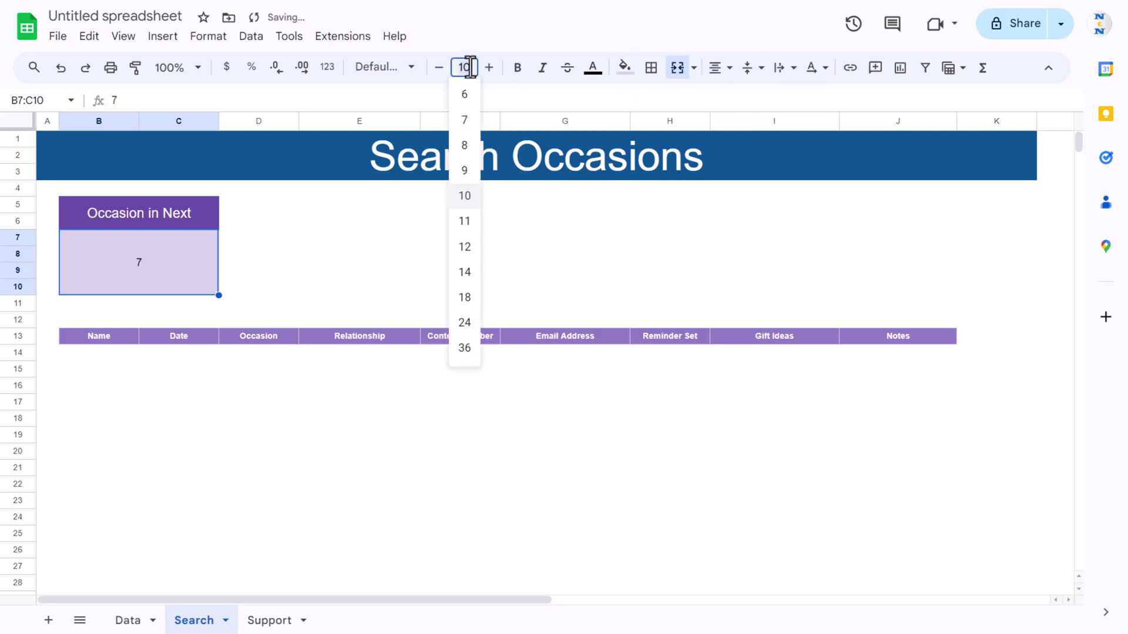
pyautogui.write('30')
pyautogui.press('Return')
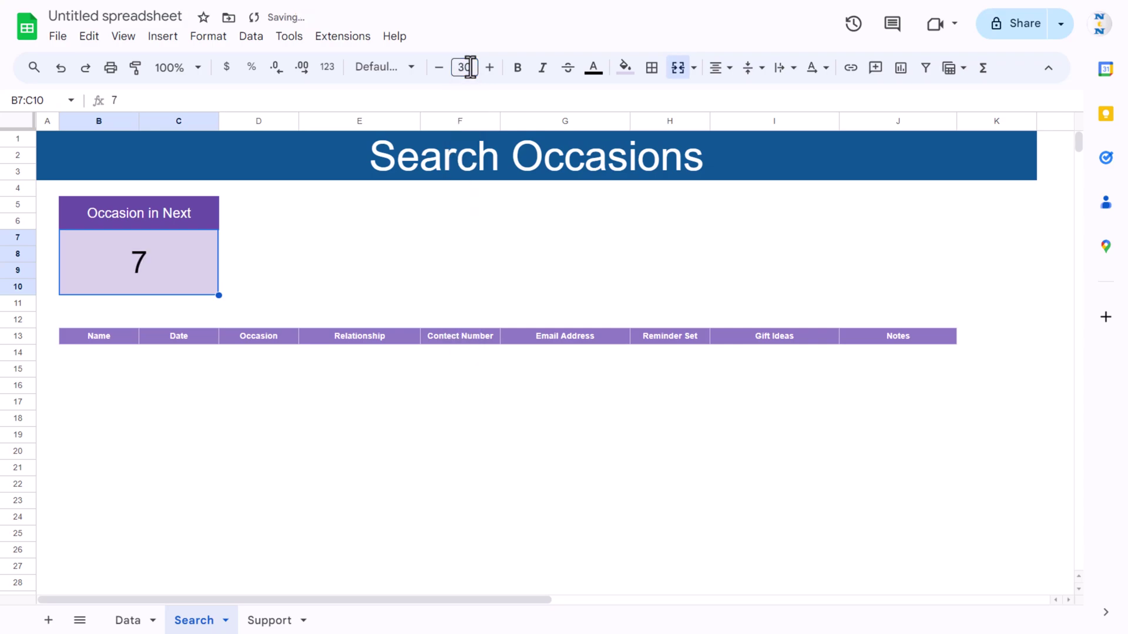
pyautogui.click(468, 67)
pyautogui.write('50')
pyautogui.press('Return')
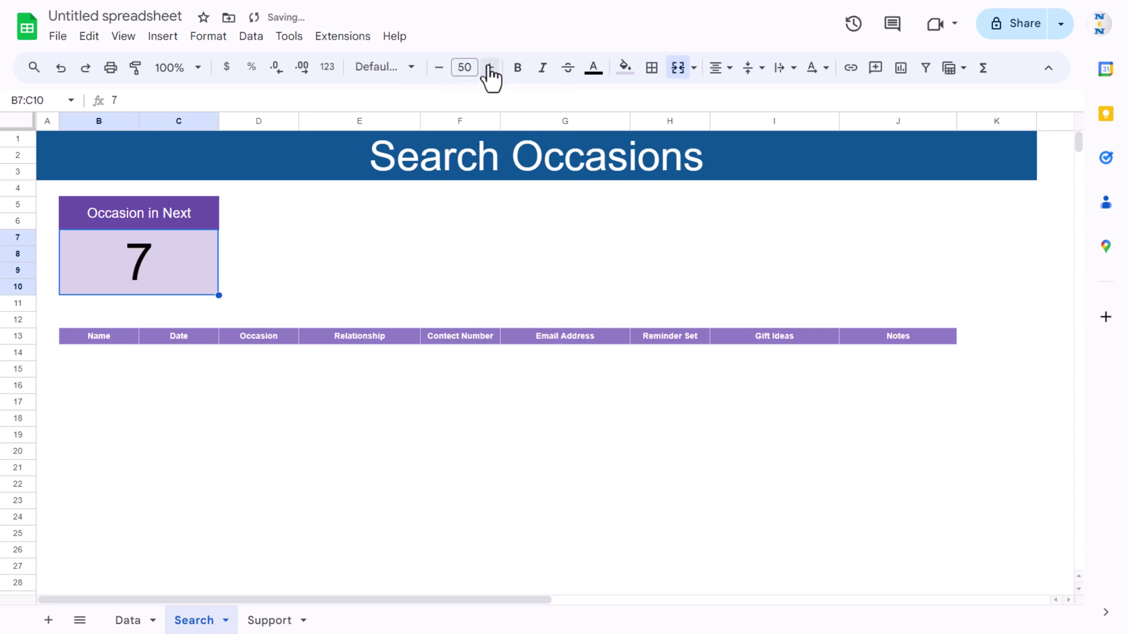
# Style the 7 in the Impact font with white text
pyautogui.click(401, 68)
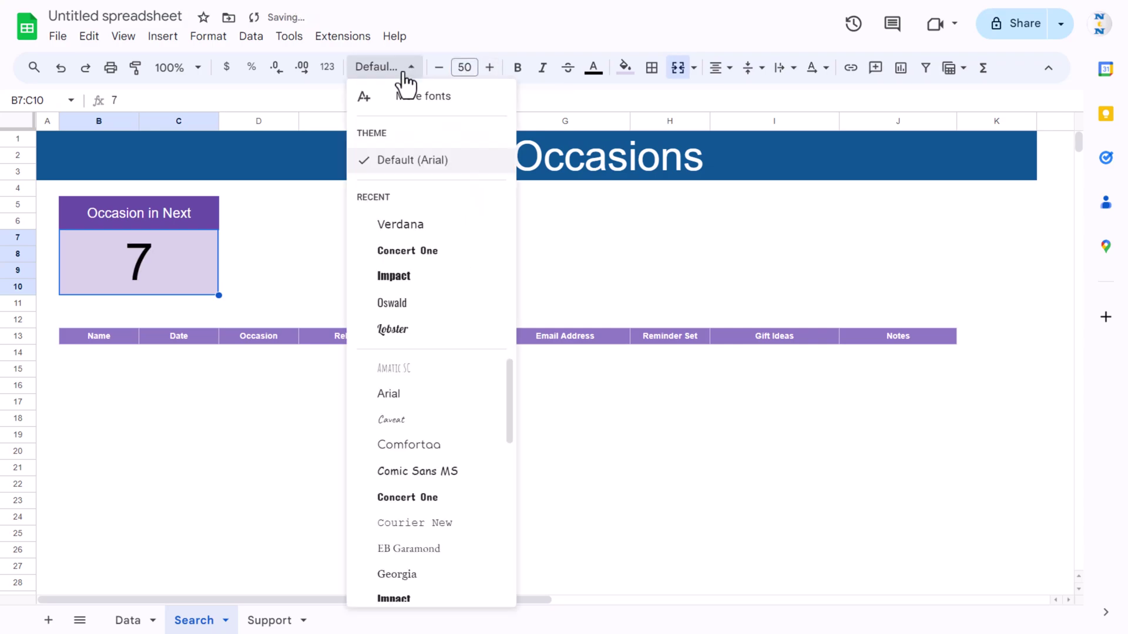
pyautogui.click(407, 275)
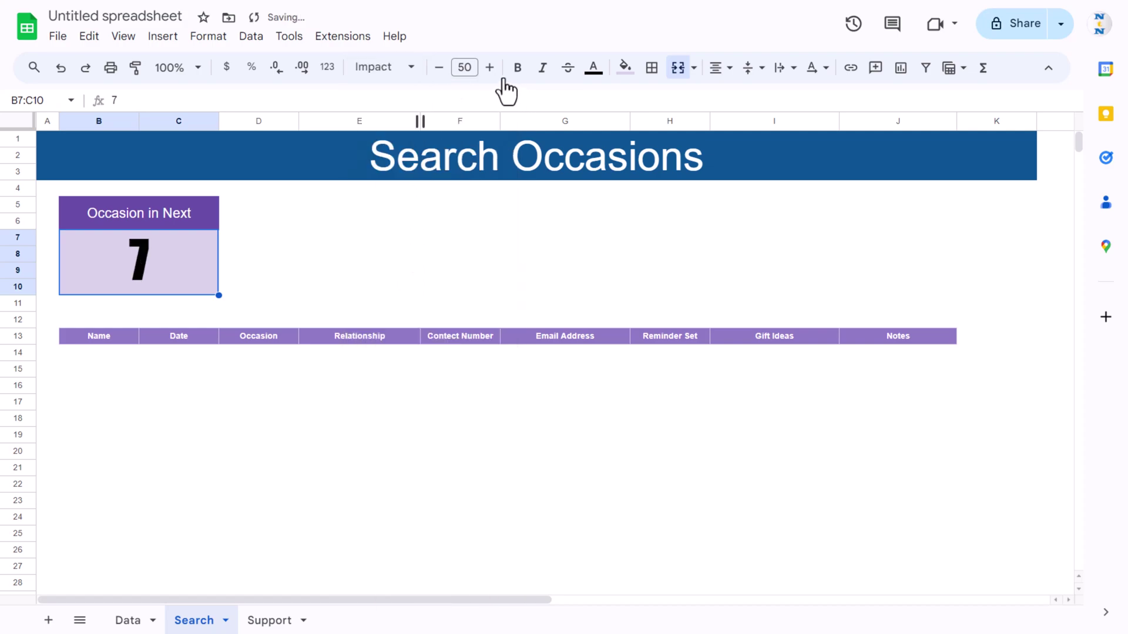
pyautogui.click(594, 67)
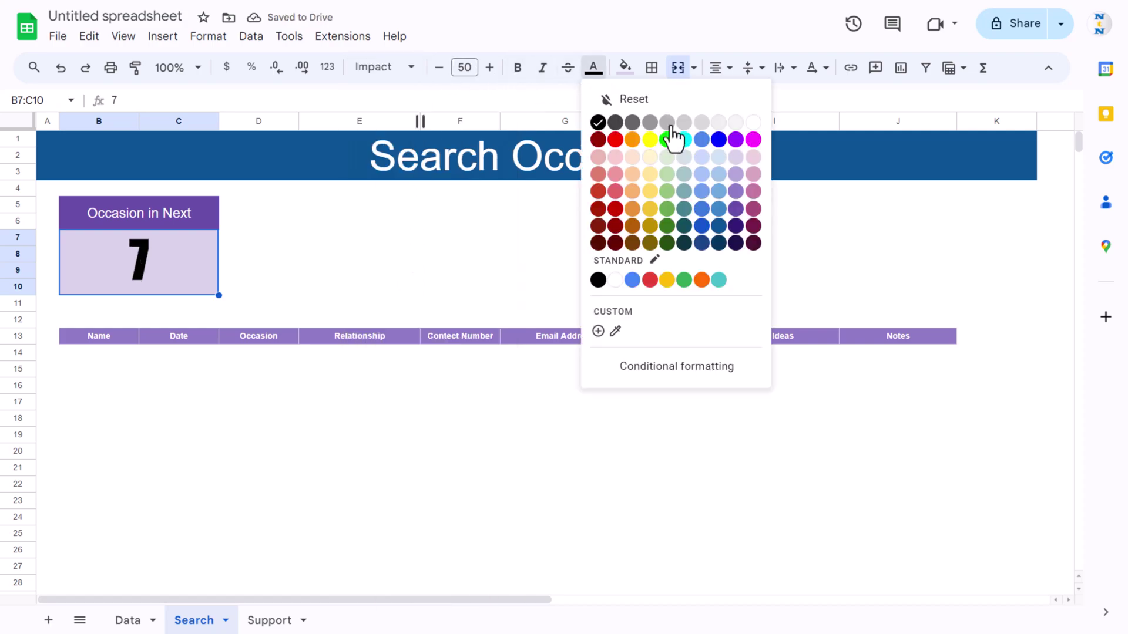
pyautogui.click(752, 121)
pyautogui.click(459, 249)
pyautogui.click(214, 265)
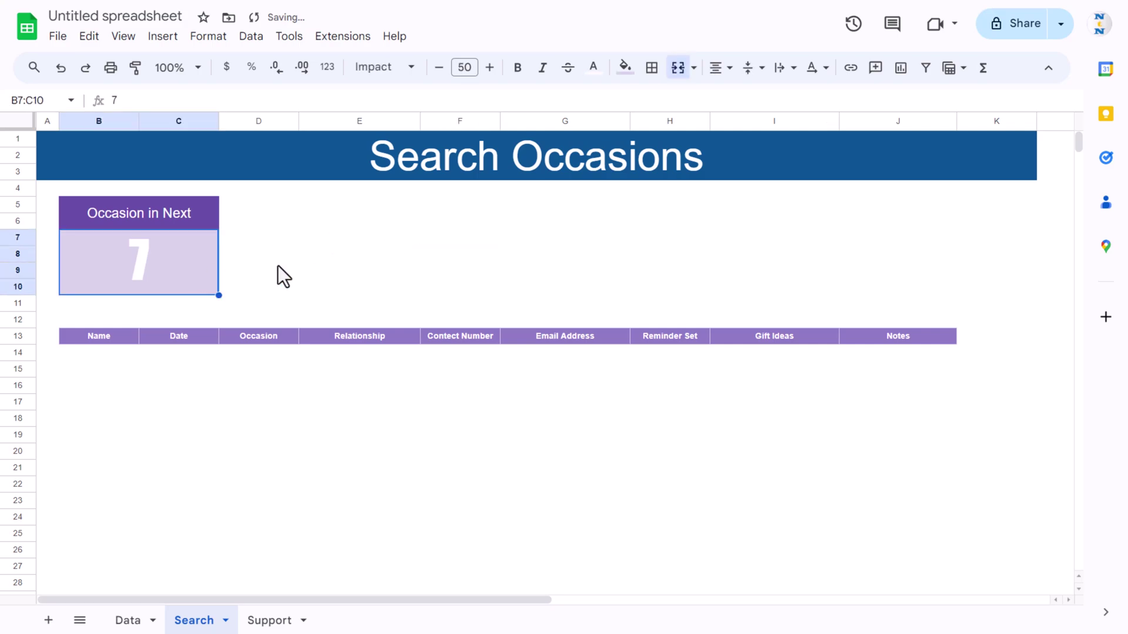
pyautogui.click(340, 238)
pyautogui.click(195, 214)
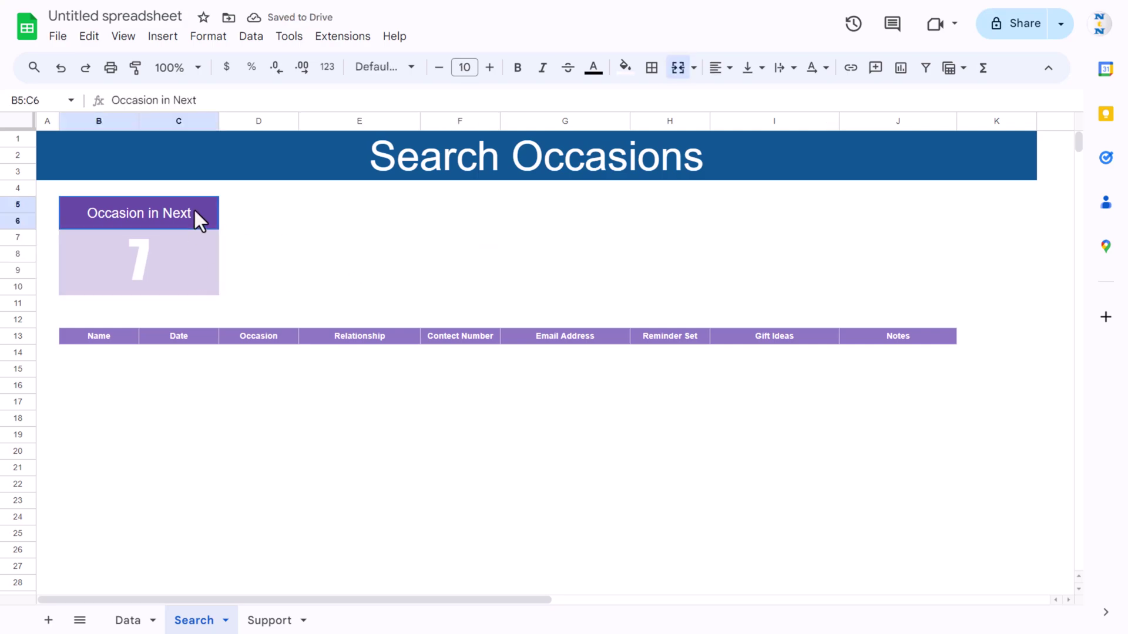
pyautogui.press('Down')
# Apply the custom number format 0 "days" so the box reads 7 days
pyautogui.click(209, 36)
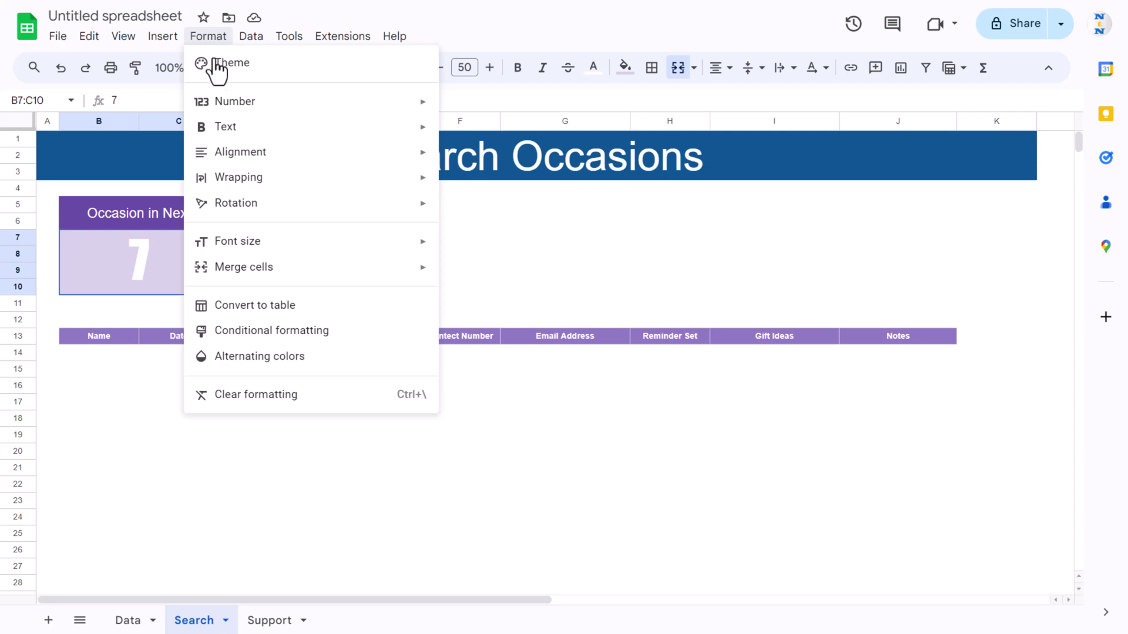
pyautogui.moveTo(220, 104)
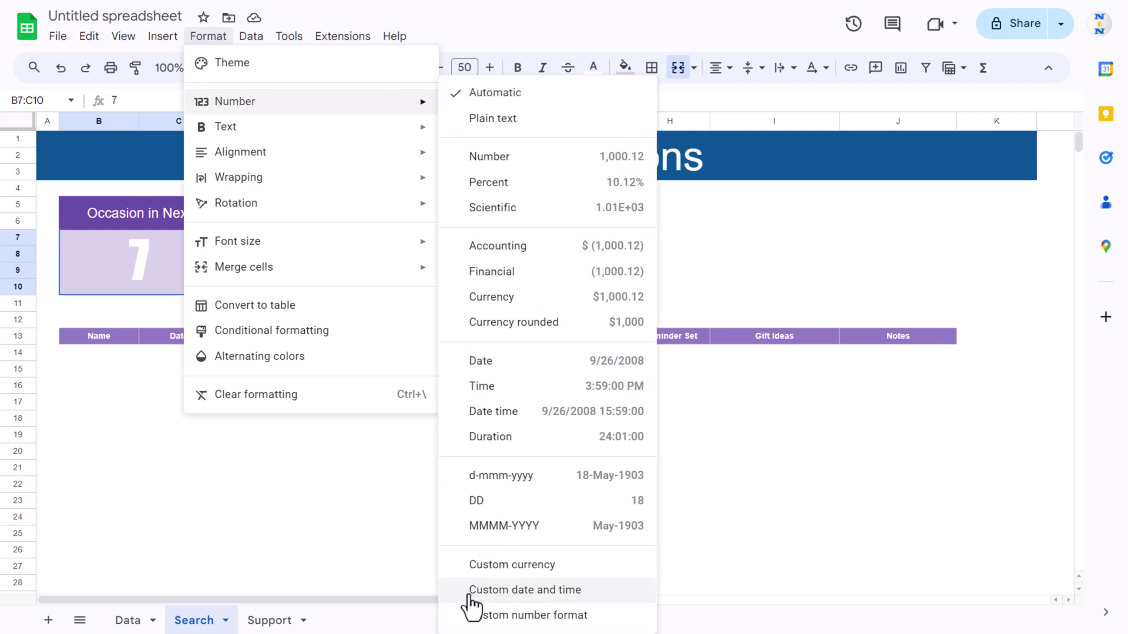
pyautogui.click(474, 615)
pyautogui.click(524, 156)
pyautogui.write('0 "da')
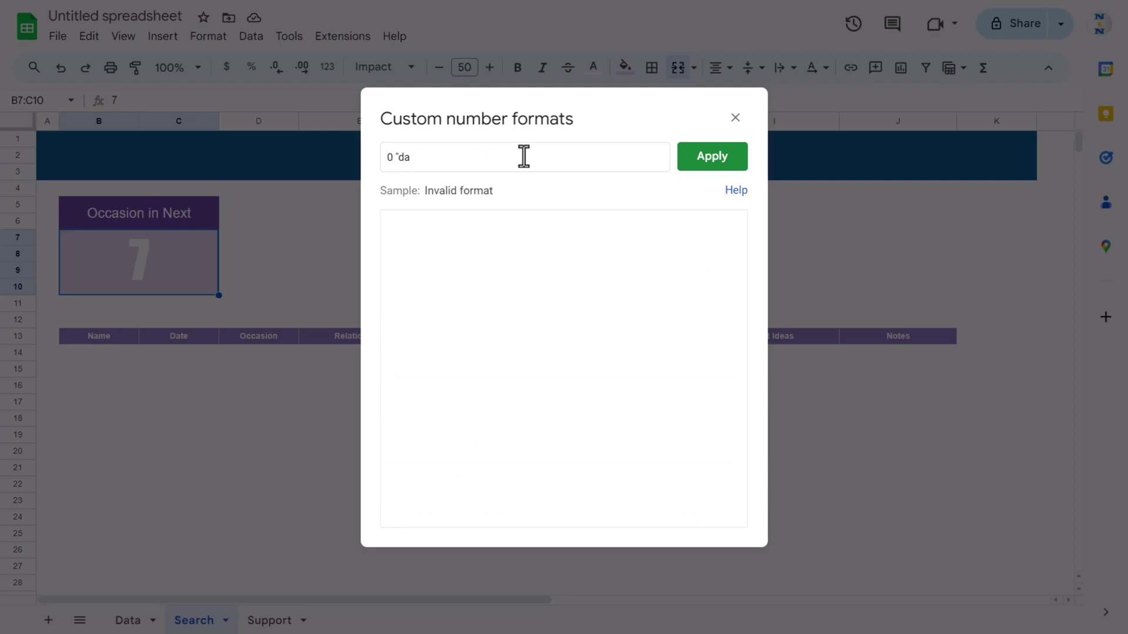
pyautogui.write('ys"')
pyautogui.click(721, 168)
pyautogui.click(300, 299)
# Give the value box a deeper purple fill
pyautogui.click(154, 267)
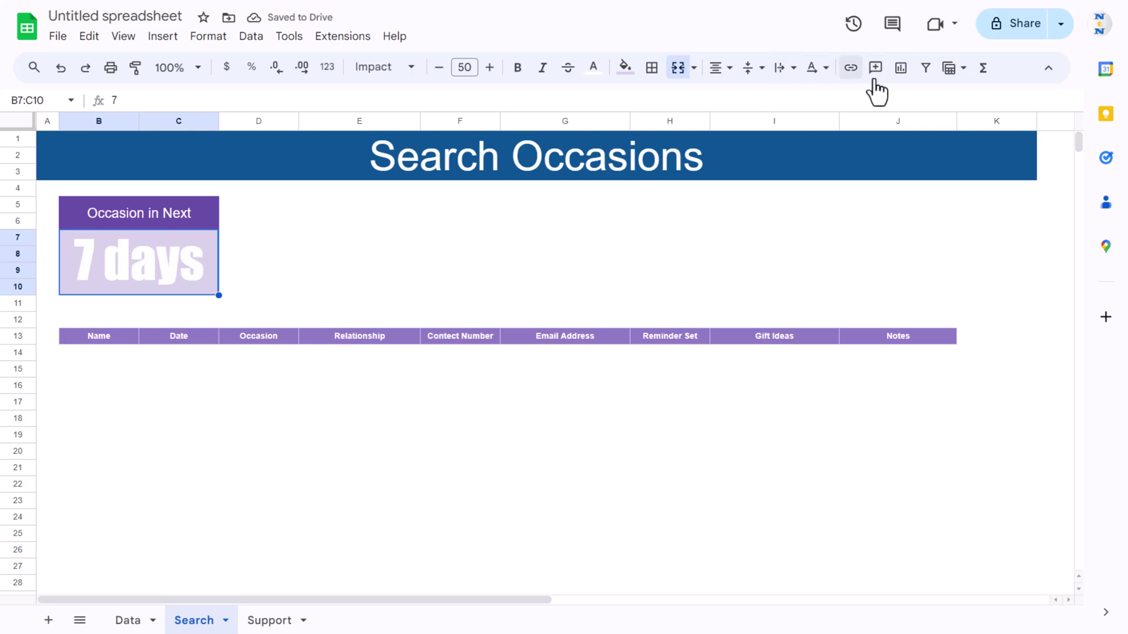
pyautogui.click(625, 67)
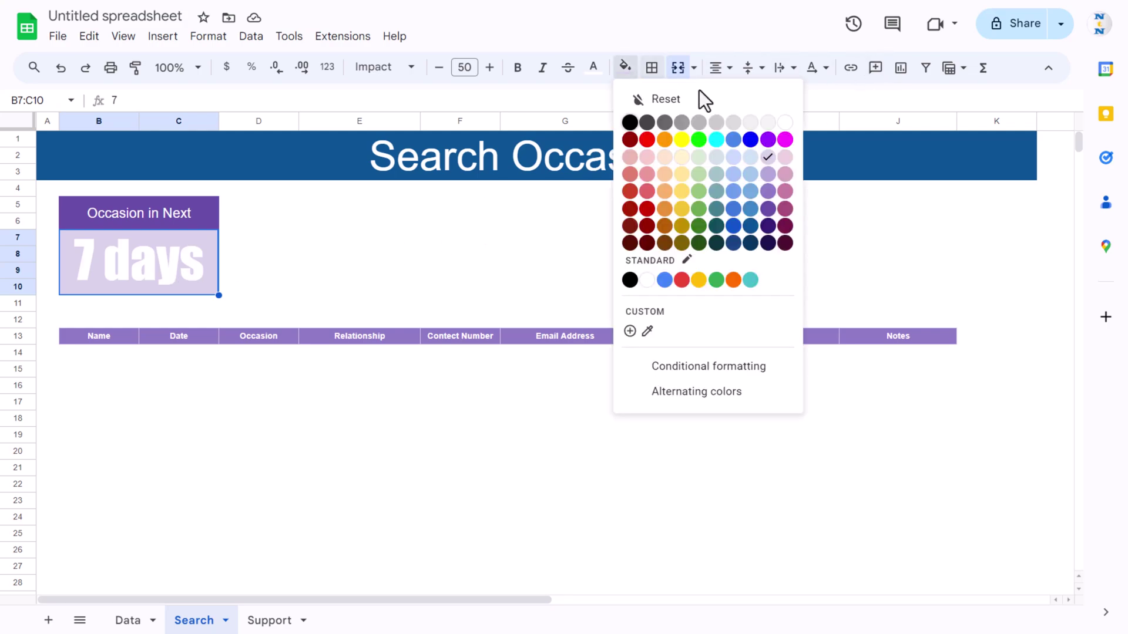
pyautogui.click(768, 173)
pyautogui.click(543, 254)
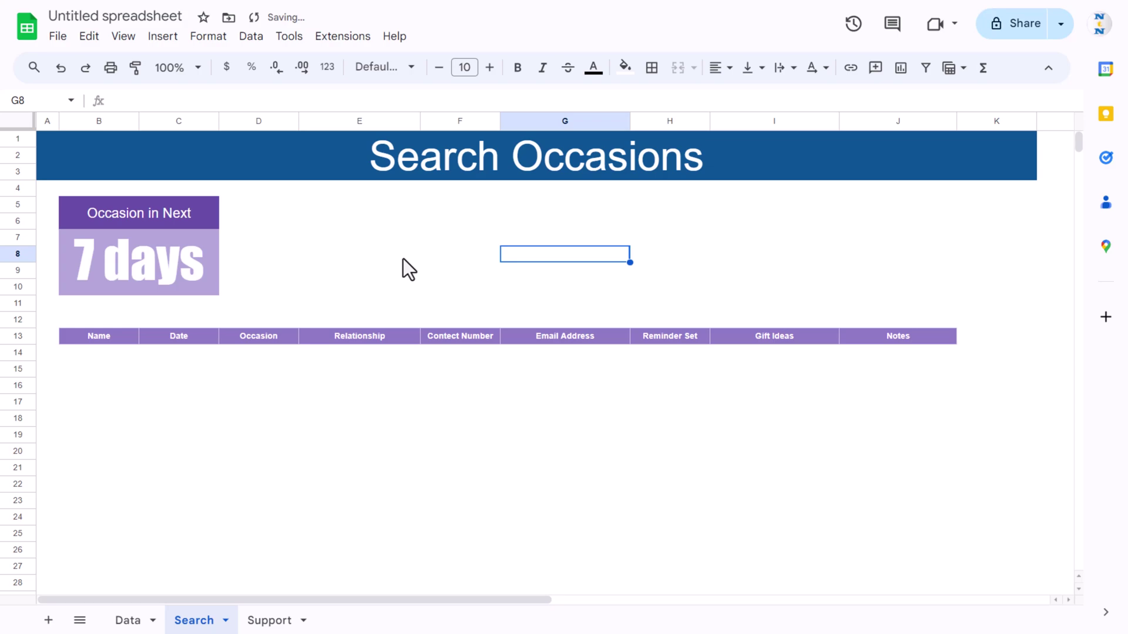
# Copy the B5:C10 card and paste copies at F5 and J5
pyautogui.moveTo(179, 232); pyautogui.dragTo(171, 251)
pyautogui.hotkey('ctrl', 'c')
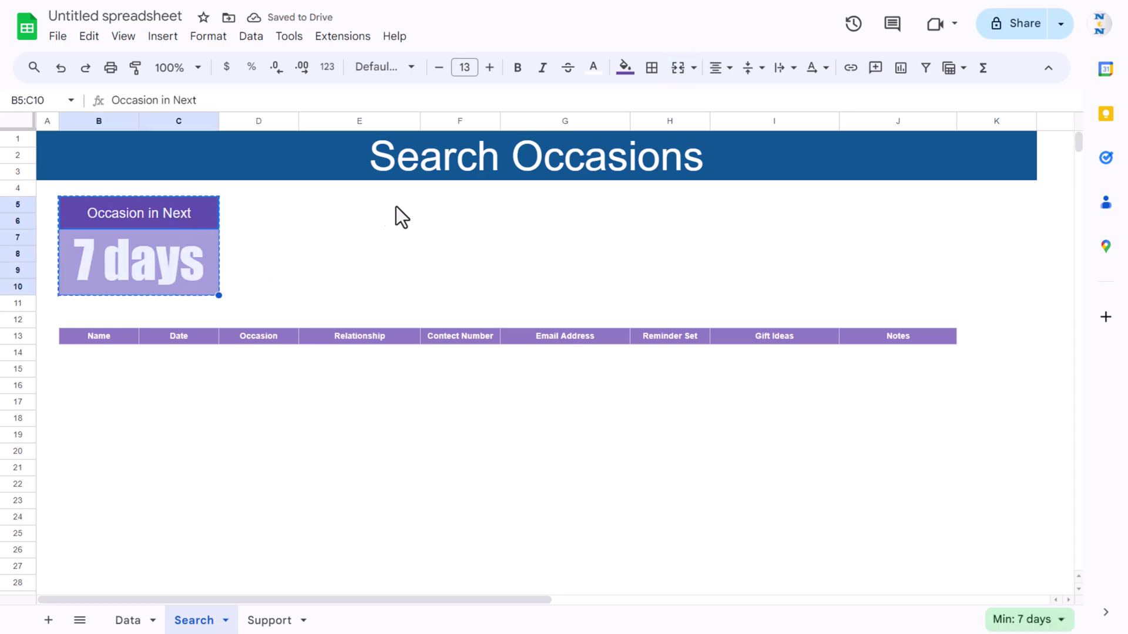
pyautogui.click(386, 207)
pyautogui.press('Right')
pyautogui.hotkey('ctrl', 'v')
pyautogui.press('Right')
pyautogui.press('Right')
pyautogui.press('Right')
pyautogui.hotkey('ctrl', 'v')
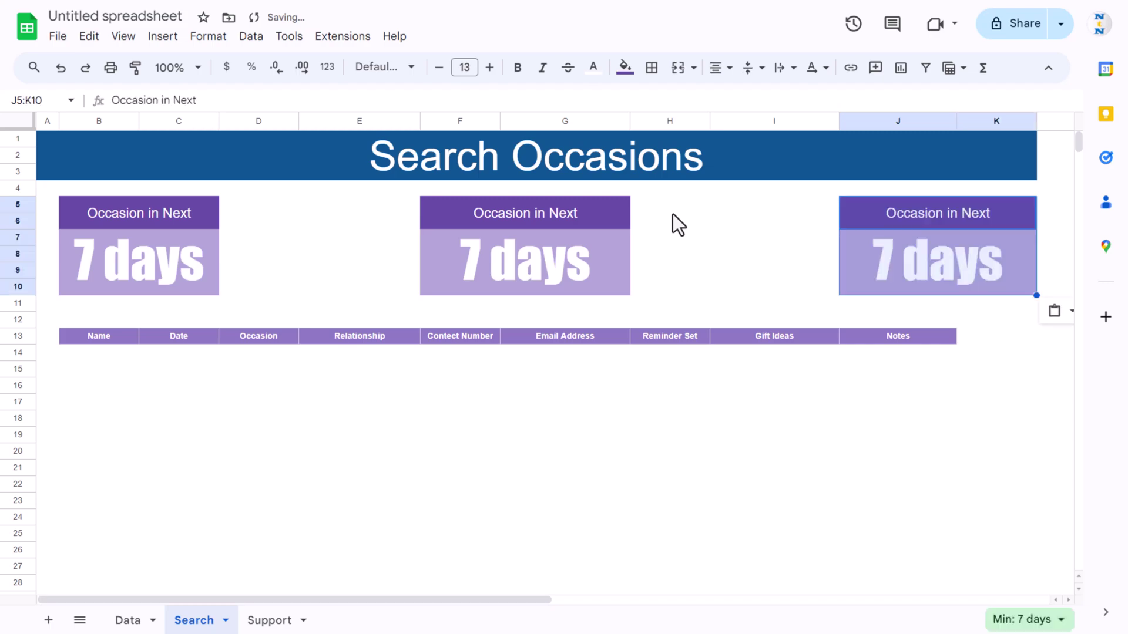
# Title the two copies Birthday and Anniversary
pyautogui.press('Left')
pyautogui.press('Left')
pyautogui.press('Left')
pyautogui.write('Birthday')
pyautogui.press('Up')
pyautogui.press('Right')
pyautogui.press('Right')
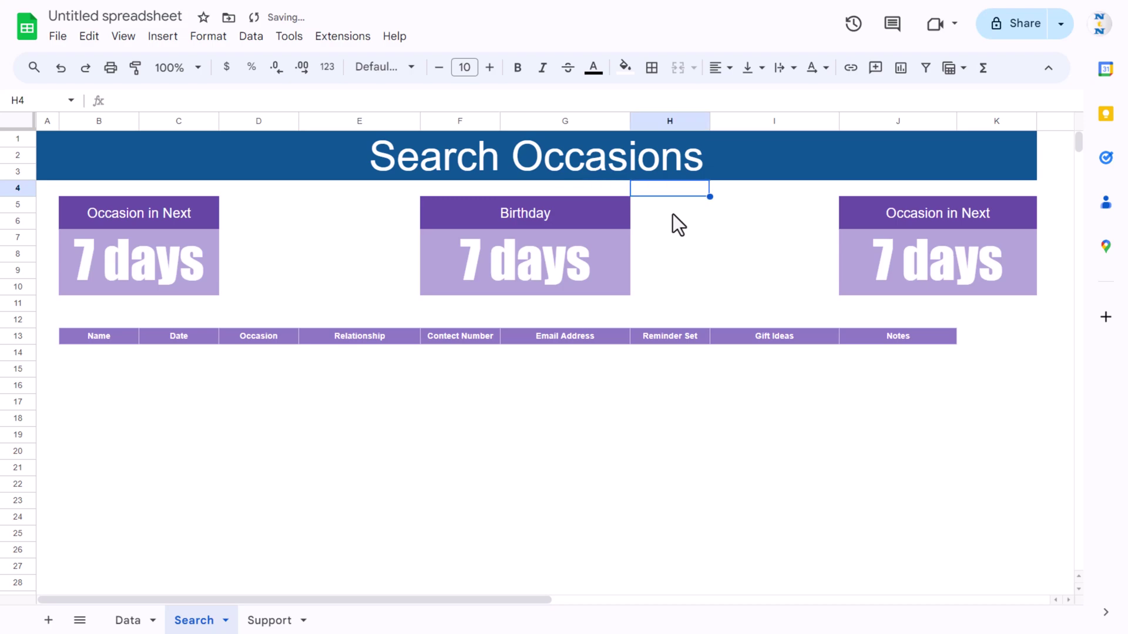
pyautogui.press('Right')
pyautogui.press('Down')
pyautogui.write('An')
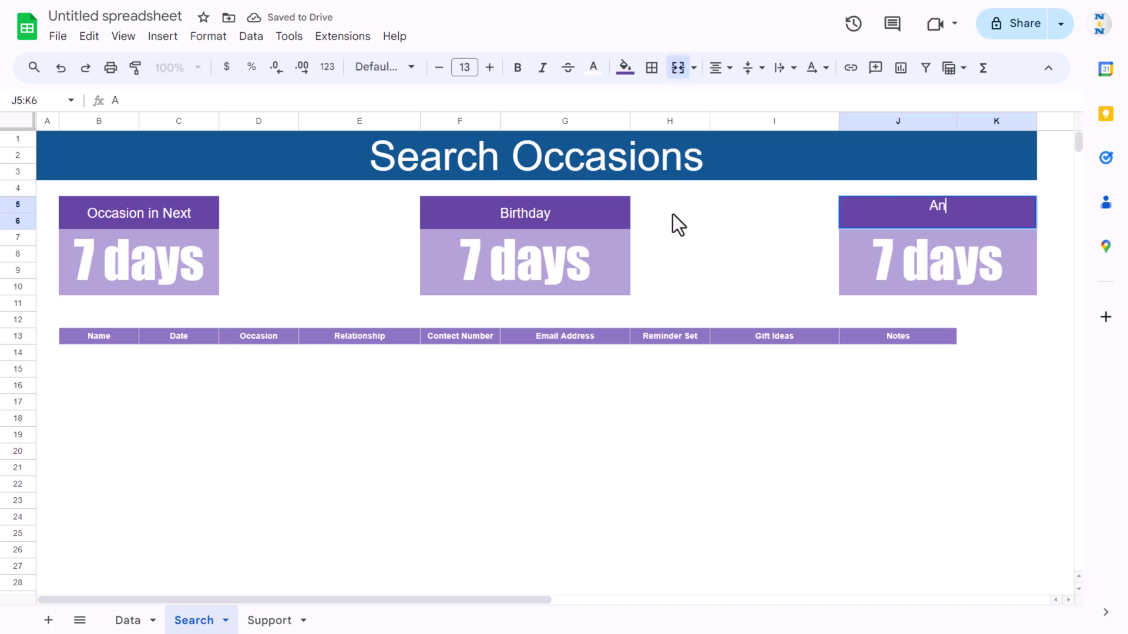
pyautogui.write('niversary')
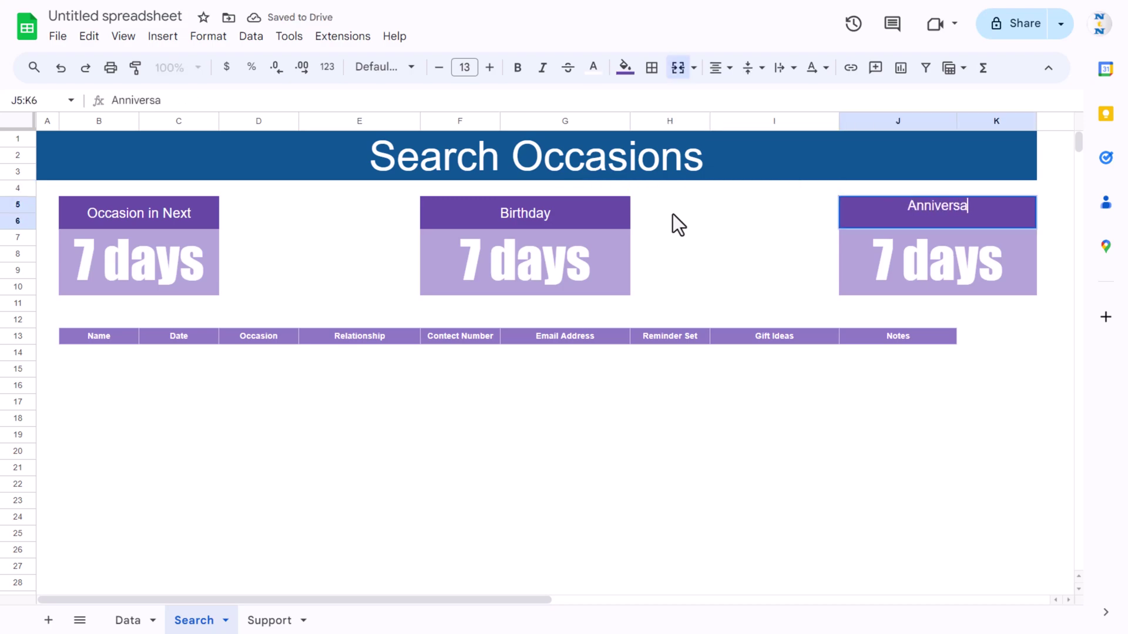
pyautogui.press('Return')
pyautogui.click(605, 249)
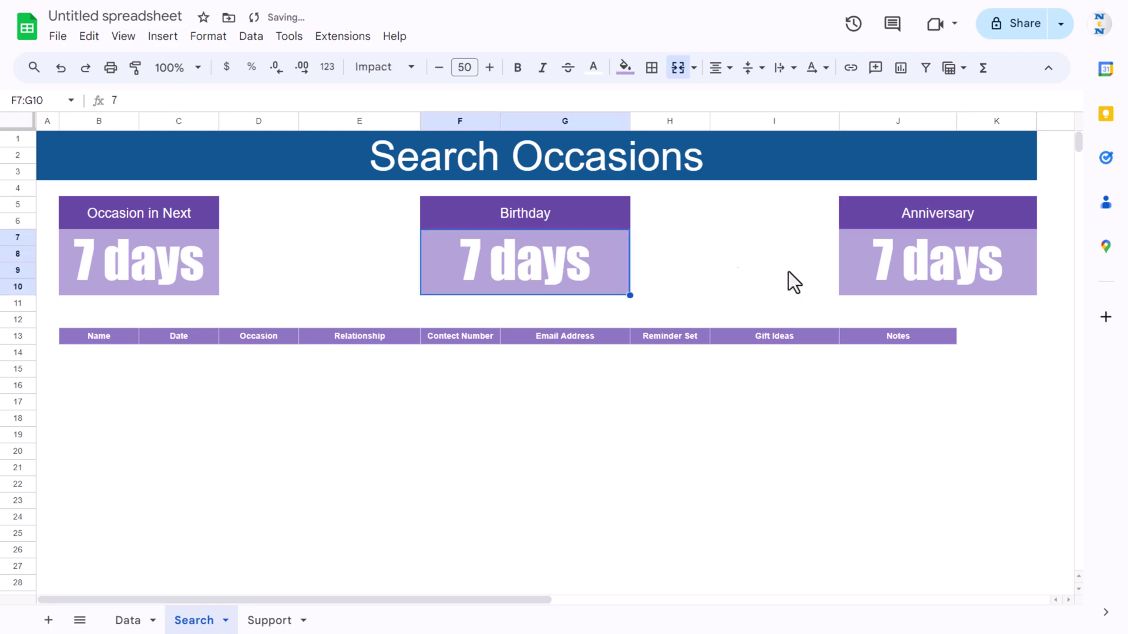
pyautogui.press('Right')
pyautogui.press('Right')
pyautogui.press('Right')
pyautogui.click(208, 36)
# Reset the Birthday and Anniversary value boxes to plain 0 format and clear their 7s
pyautogui.moveTo(235, 101)
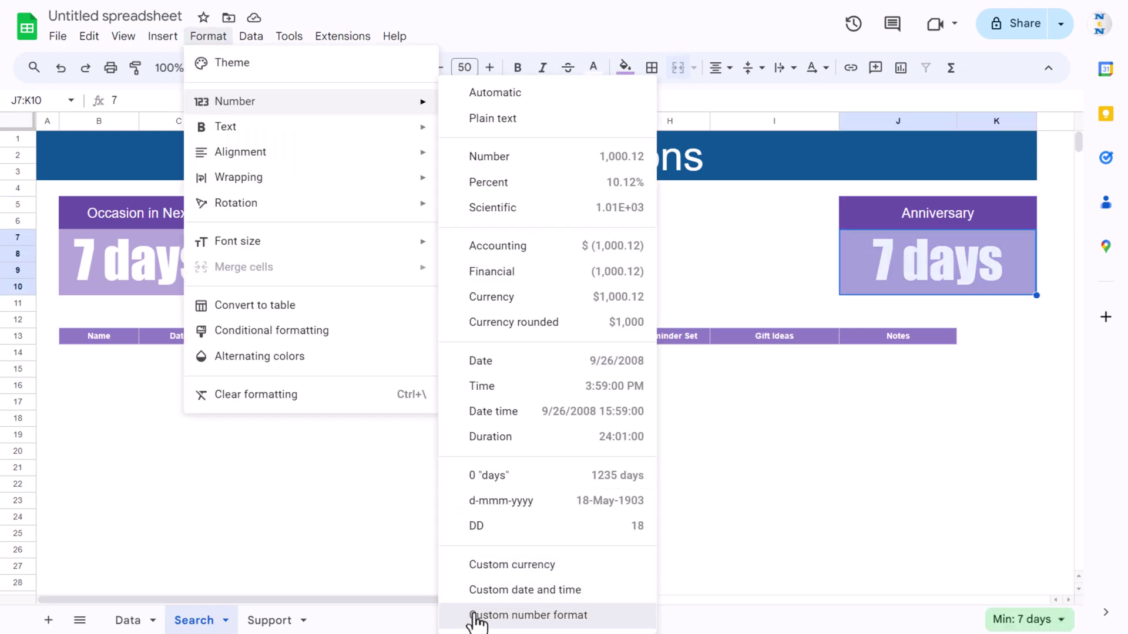
pyautogui.click(481, 613)
pyautogui.moveTo(447, 157); pyautogui.dragTo(304, 158)
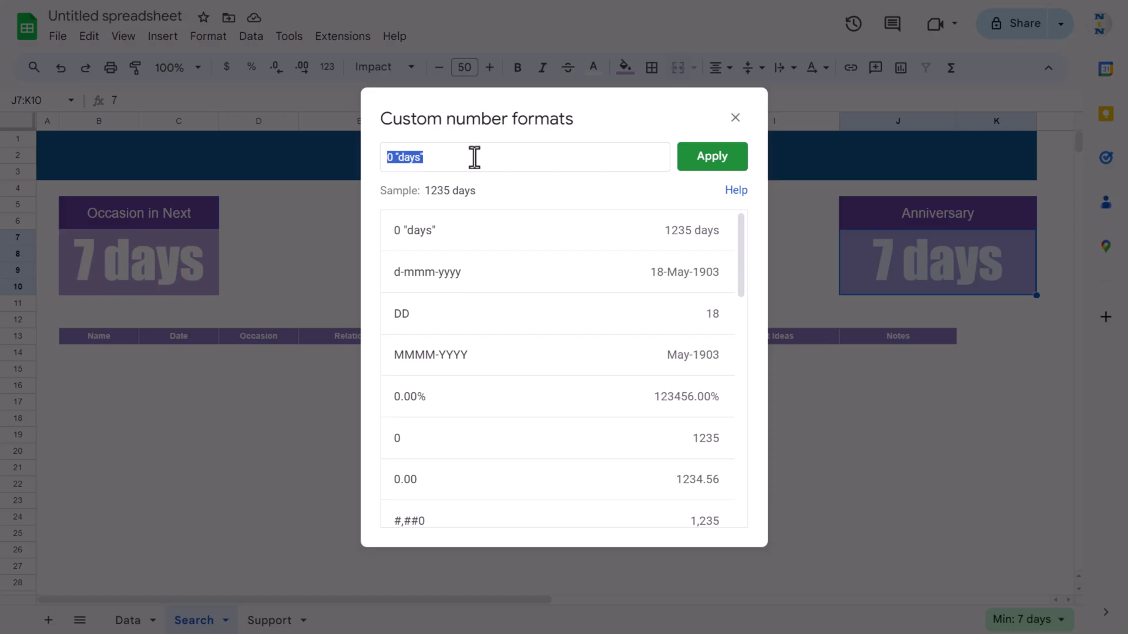
pyautogui.write('0')
pyautogui.click(726, 162)
pyautogui.click(695, 287)
pyautogui.click(566, 267)
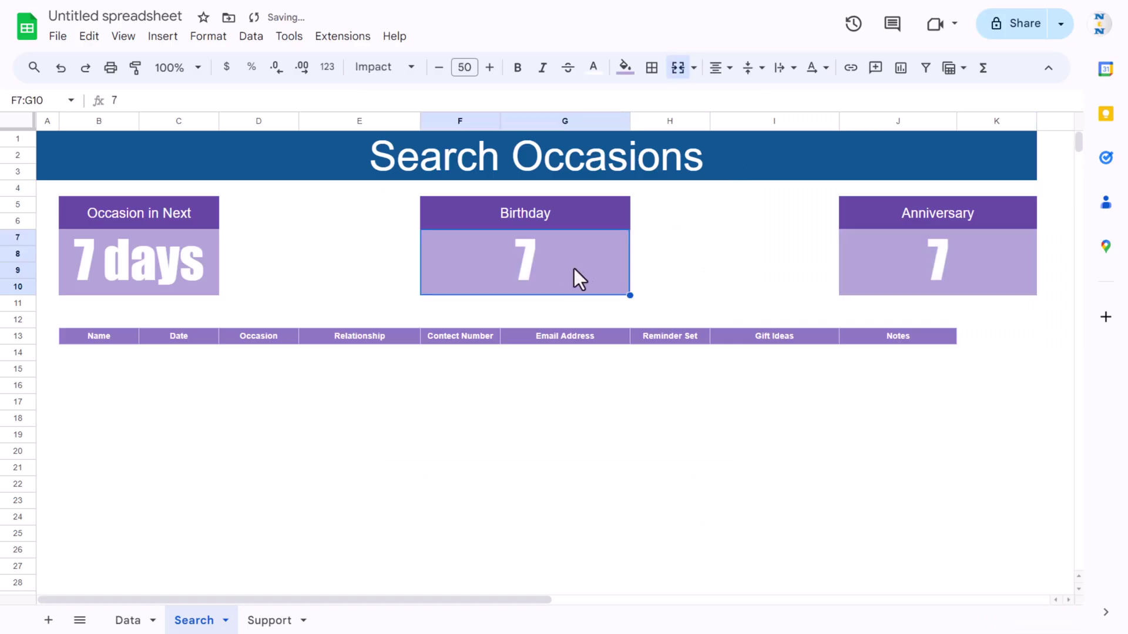
pyautogui.press('Delete')
pyautogui.click(953, 259)
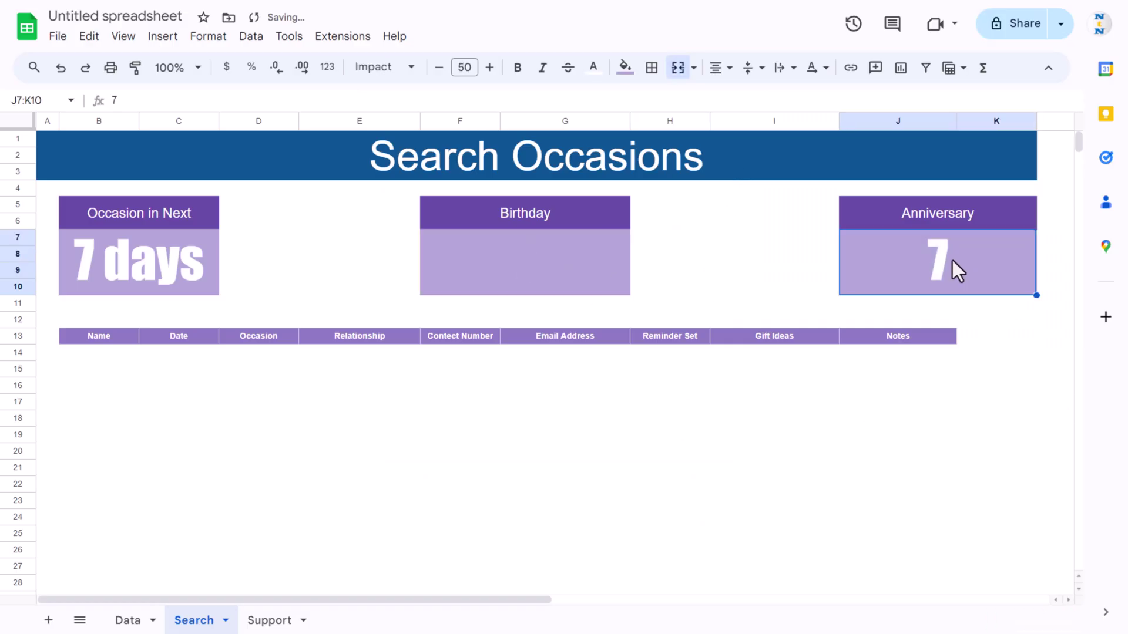
# Change the Occasion in Next value to 30 and reduce its font size to 42
pyautogui.click(125, 273)
pyautogui.write('30')
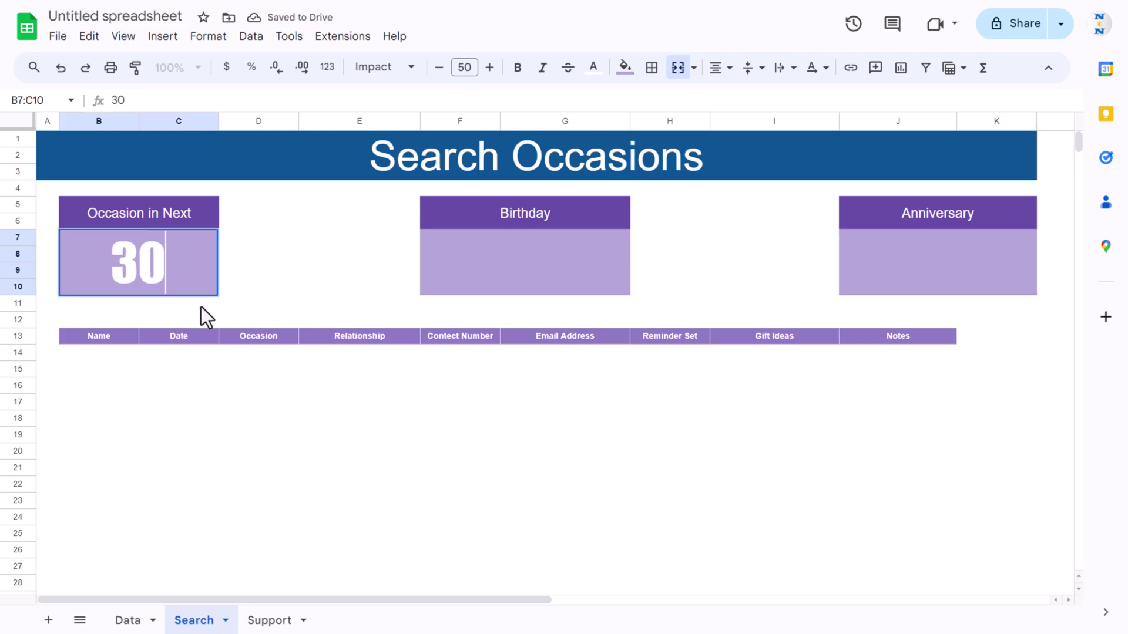
pyautogui.press('Return')
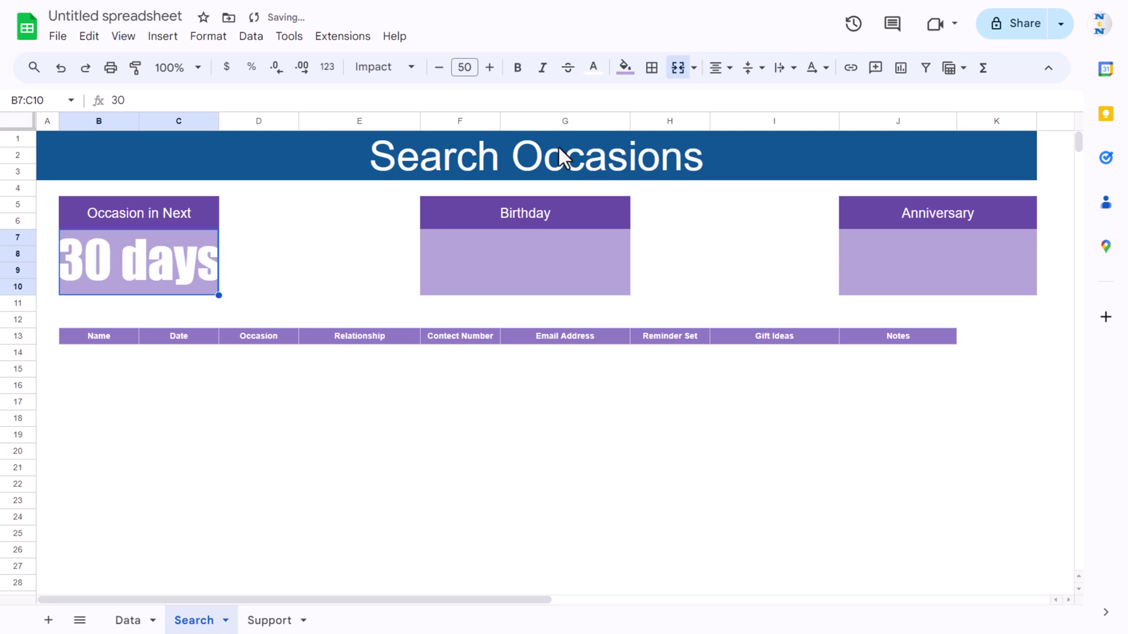
pyautogui.click(439, 68)
pyautogui.click(439, 67)
pyautogui.click(440, 68)
pyautogui.click(439, 68)
pyautogui.click(440, 68)
pyautogui.click(439, 67)
pyautogui.click(439, 67)
pyautogui.click(440, 67)
pyautogui.click(357, 252)
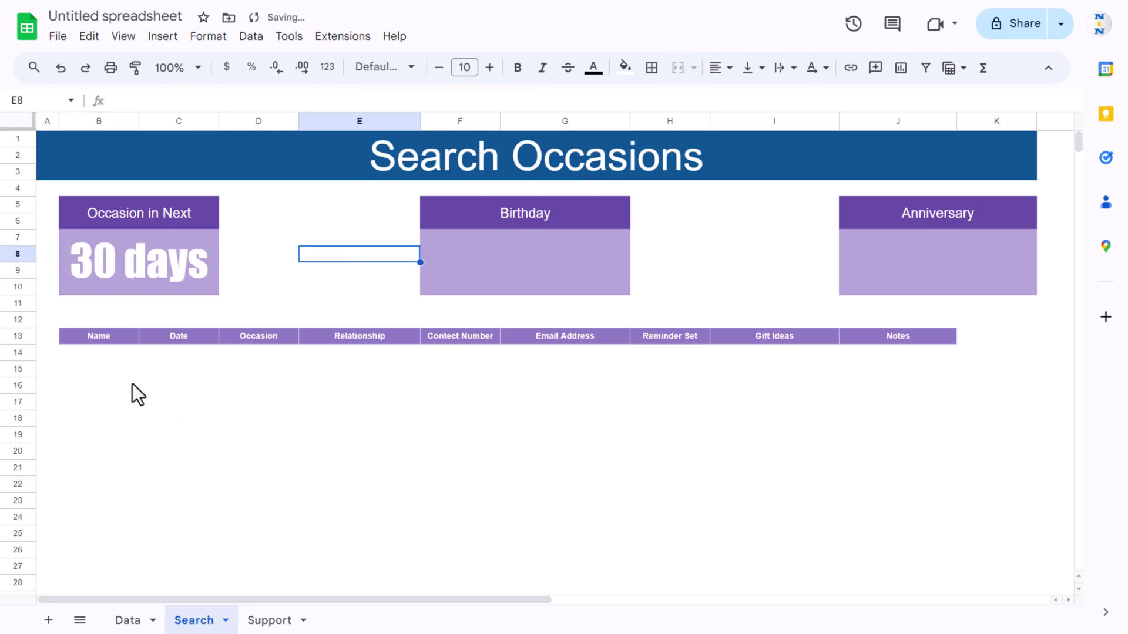
pyautogui.click(112, 357)
# Start =FILTER( in B14 with Data!A16:K1000 as the source range
pyautogui.write('=FILTER(')
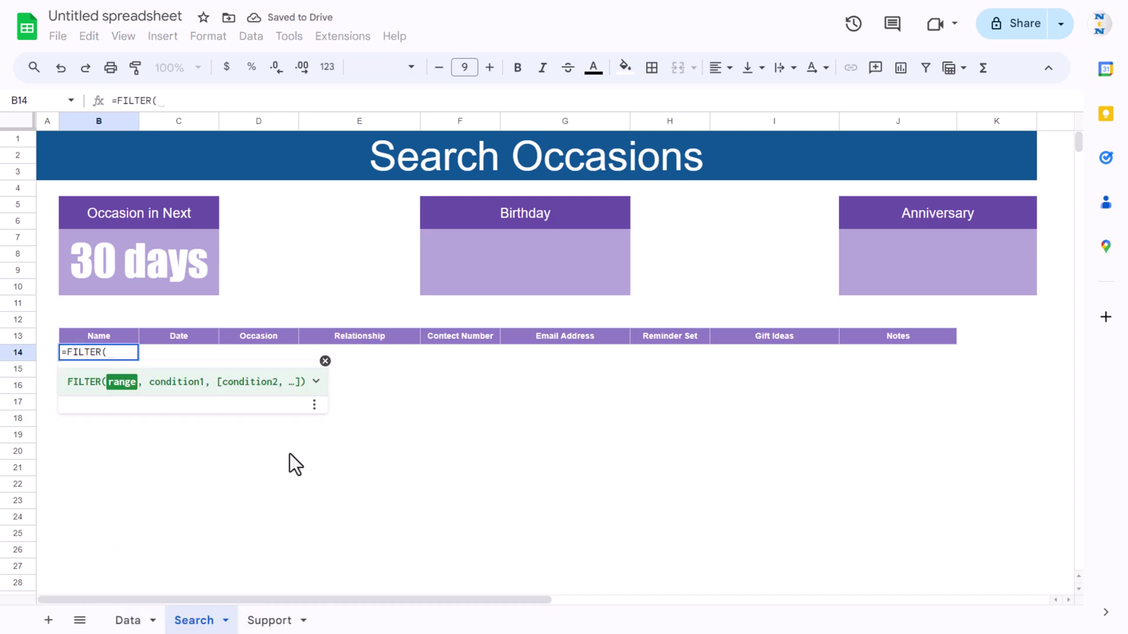
pyautogui.click(128, 621)
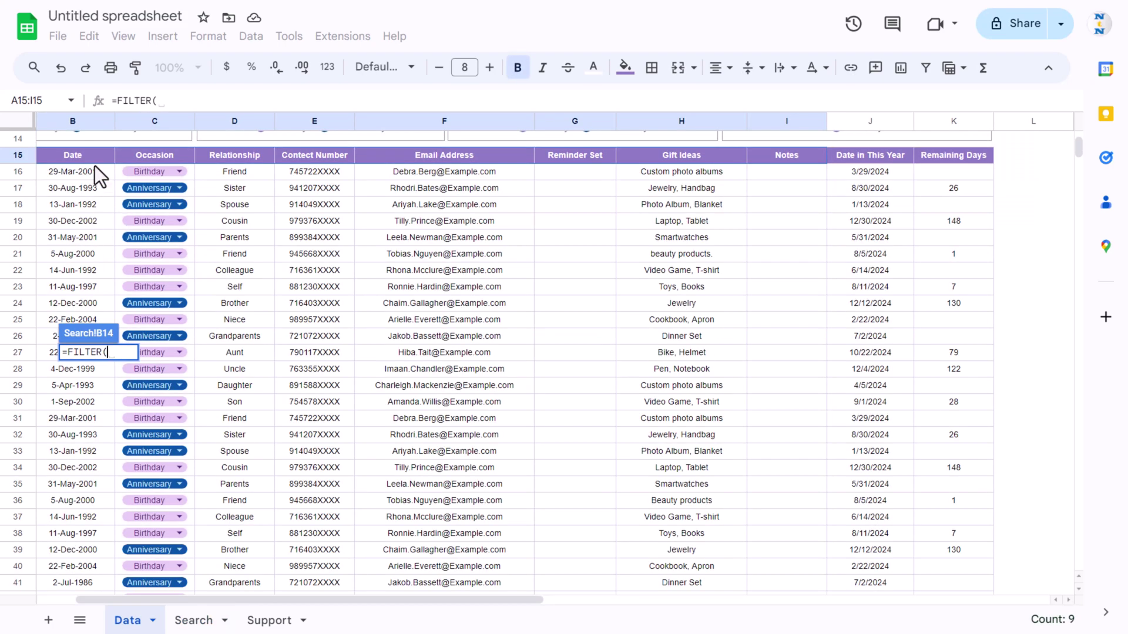
pyautogui.hscroll(-2, 97, 164)
pyautogui.click(99, 165)
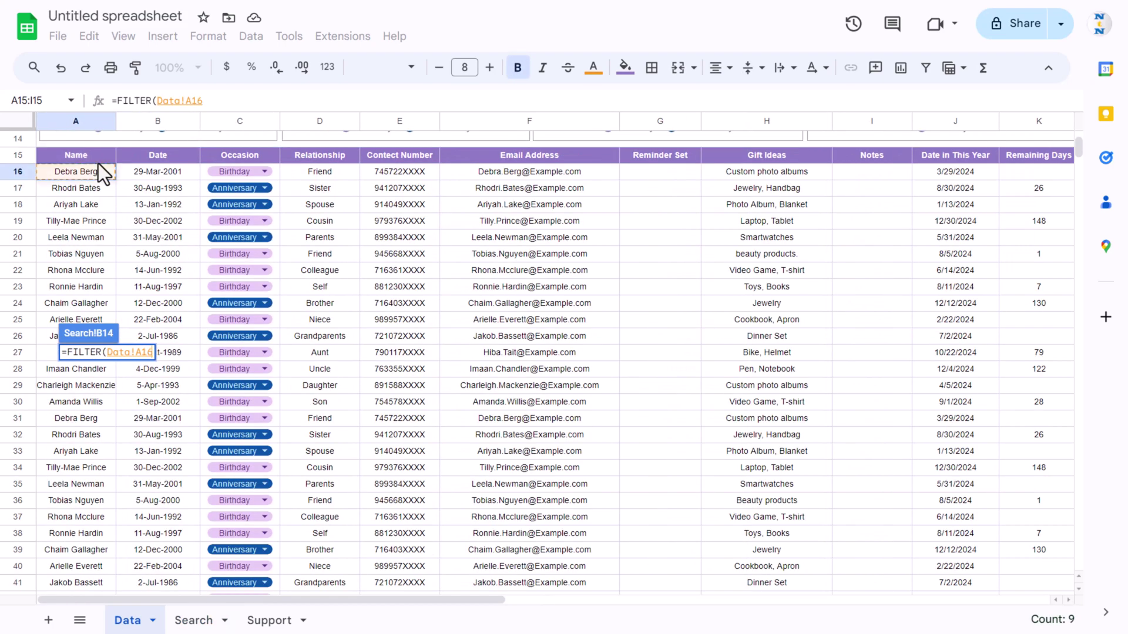
pyautogui.hotkey('shift', 'Right')
pyautogui.hotkey('shift', 'Right')
pyautogui.hotkey('shift', 'Right')
pyautogui.hotkey('shift', 'Right')
pyautogui.hotkey('shift', 'Right')
pyautogui.hotkey('shift', 'Right')
pyautogui.hotkey('shift', 'Right')
pyautogui.hotkey('shift', 'Right')
pyautogui.hotkey('shift', 'Right')
pyautogui.hotkey('shift', 'Right')
pyautogui.hotkey('shift', 'Right')
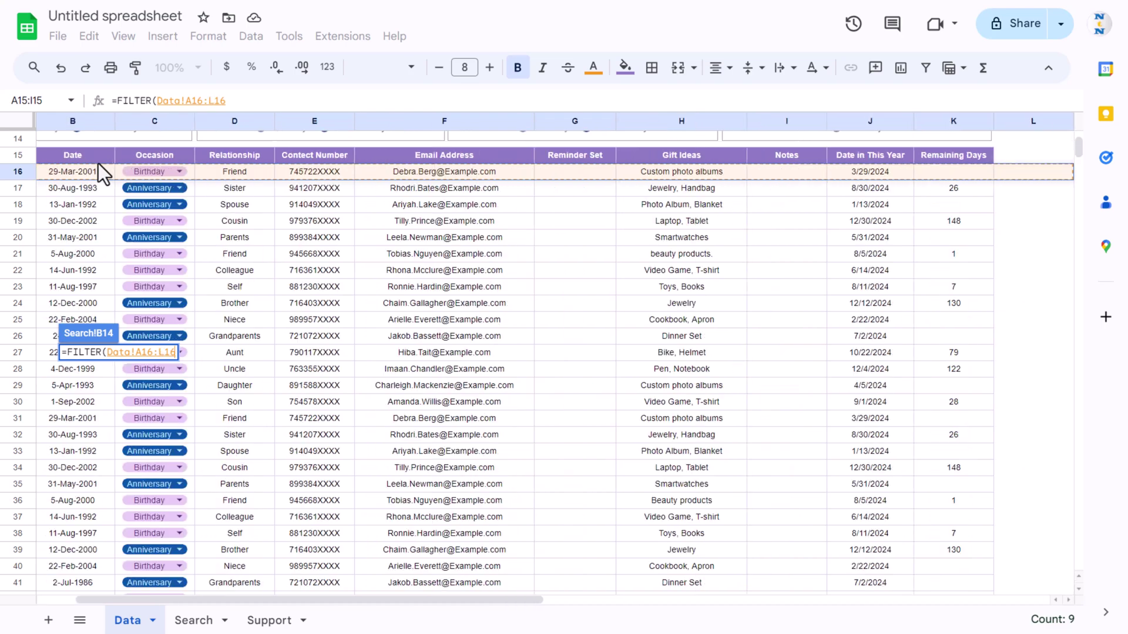
pyautogui.hotkey('shift', 'Left')
pyautogui.hotkey('shift', 'Down')
pyautogui.hotkey('shift', 'Down')
pyautogui.hotkey('shift', 'Down')
pyautogui.hotkey('shift', 'Down')
pyautogui.hotkey('shift', 'Down')
pyautogui.hotkey('shift', 'Down')
pyautogui.hotkey('shift', 'Down')
pyautogui.hotkey('shift', 'Down')
pyautogui.hotkey('shift', 'Down')
pyautogui.hotkey('shift', 'Down')
pyautogui.hotkey('shift', 'Down')
pyautogui.hotkey('shift', 'Down')
pyautogui.hotkey('shift', 'Down')
pyautogui.hotkey('shift', 'Down')
pyautogui.hotkey('shift', 'Down')
pyautogui.hotkey('shift', 'Down')
pyautogui.hotkey('shift', 'Down')
pyautogui.hotkey('shift', 'Down')
pyautogui.hotkey('shift', 'Down')
pyautogui.hotkey('shift', 'Down')
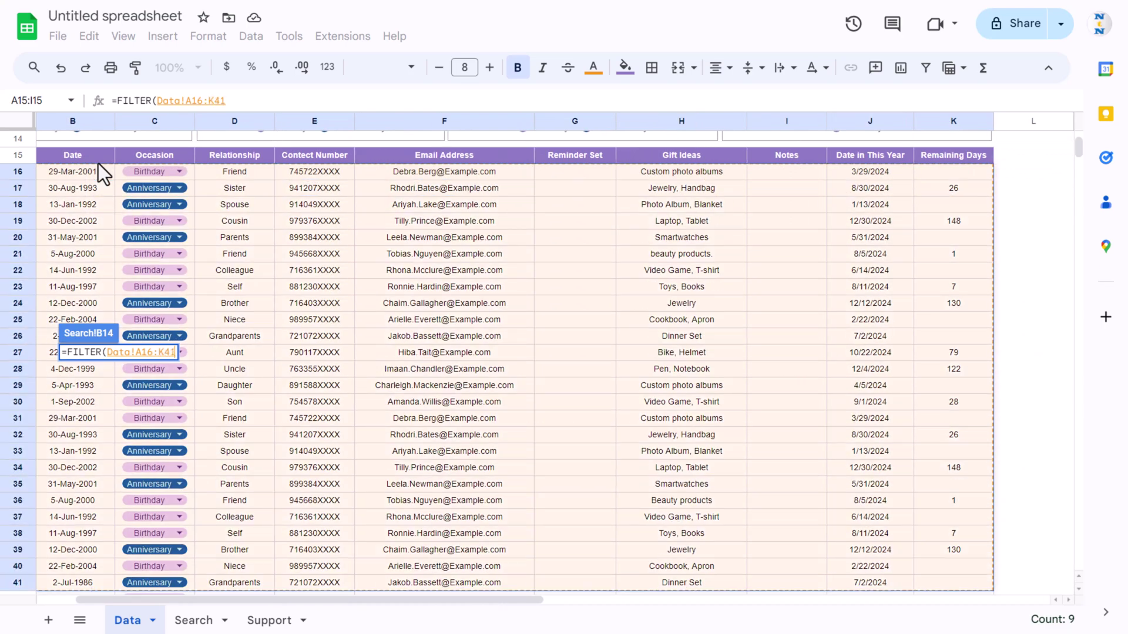
pyautogui.hotkey('shift', 'Down')
pyautogui.hotkey('shift', 'Down')
pyautogui.hotkey('shift', 'Down')
pyautogui.hotkey('shift', 'Down')
pyautogui.hotkey('shift', 'Down')
pyautogui.hotkey('shift', 'Down')
pyautogui.hotkey('ctrl', 'shift', 'Down')
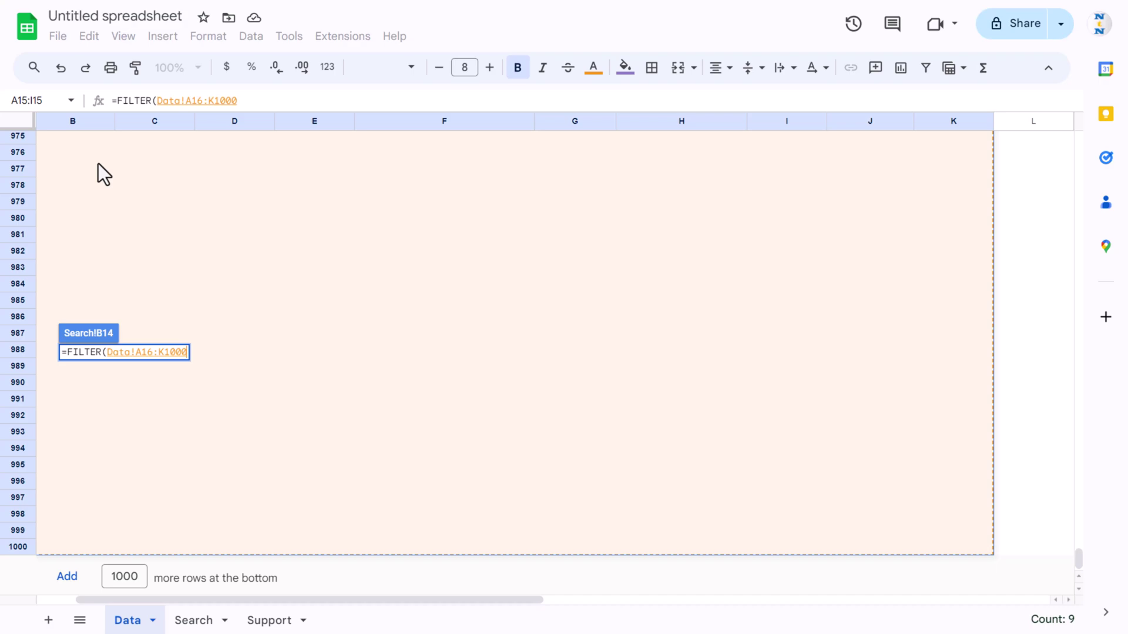
# Add the condition Data!K16:K1000<=B7 and commit, listing eight matching rows
pyautogui.write(',')
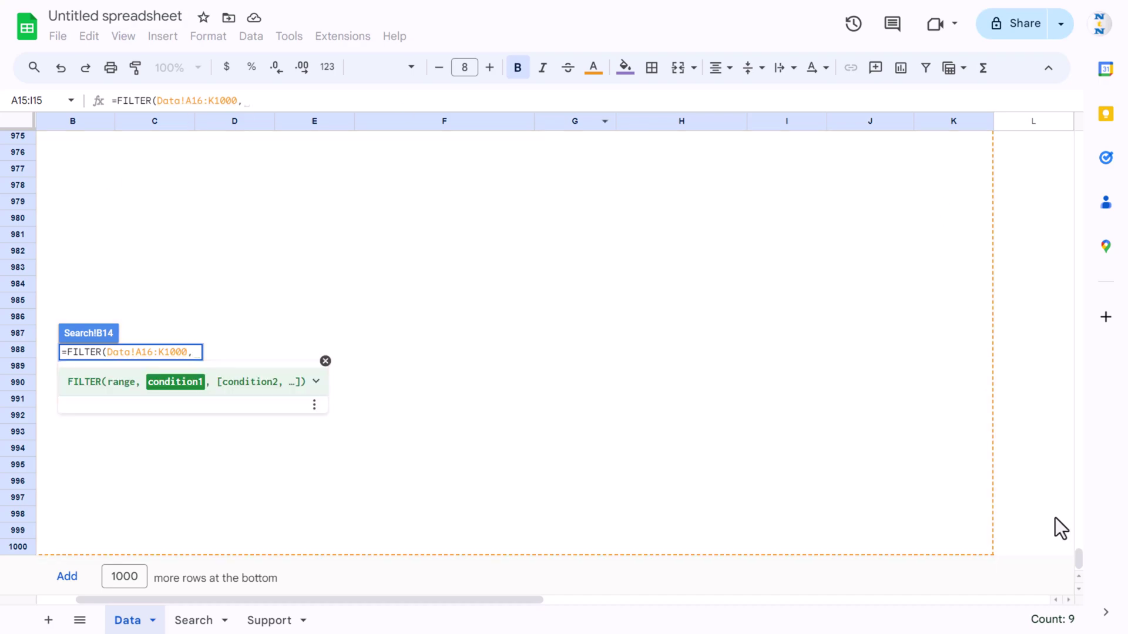
pyautogui.moveTo(1077, 560); pyautogui.dragTo(1088, 89)
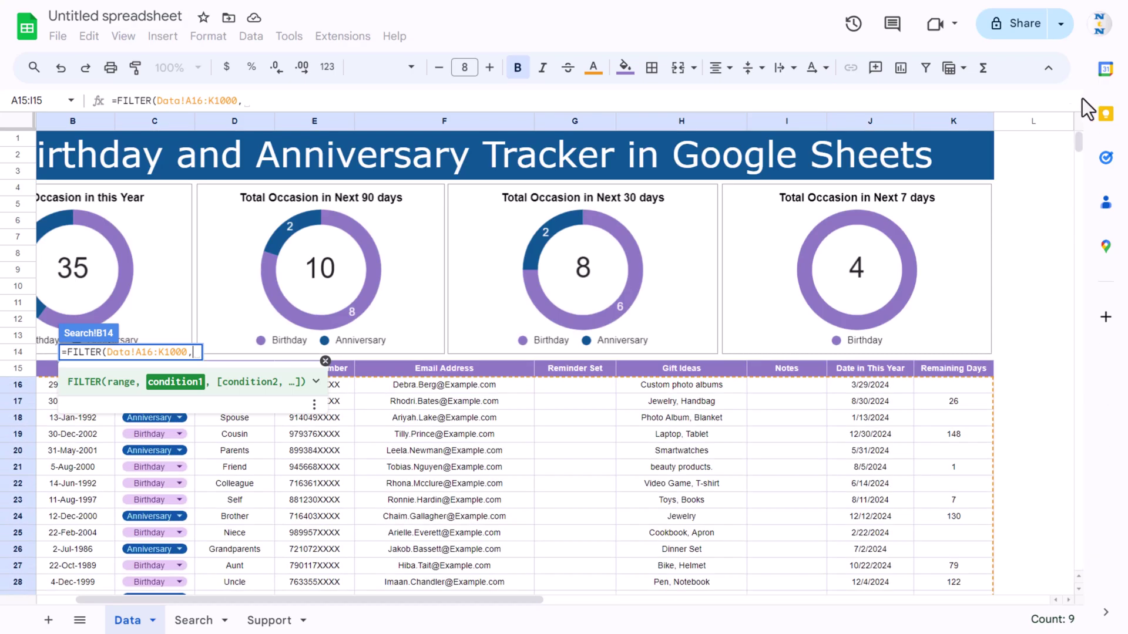
pyautogui.click(962, 385)
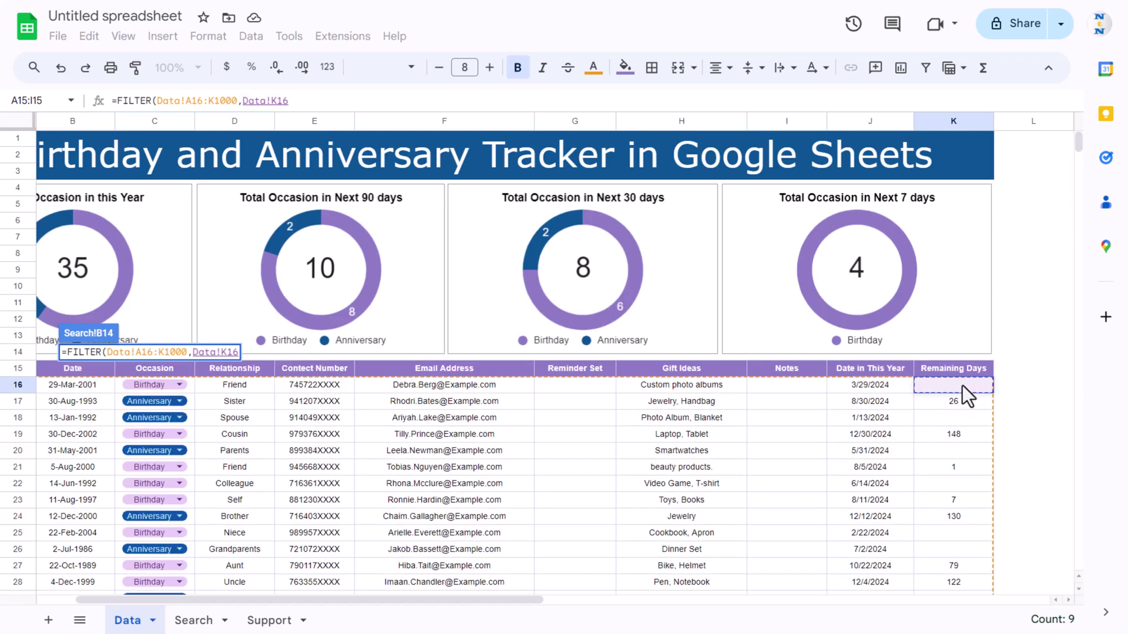
pyautogui.hotkey('ctrl', 'shift', 'Down')
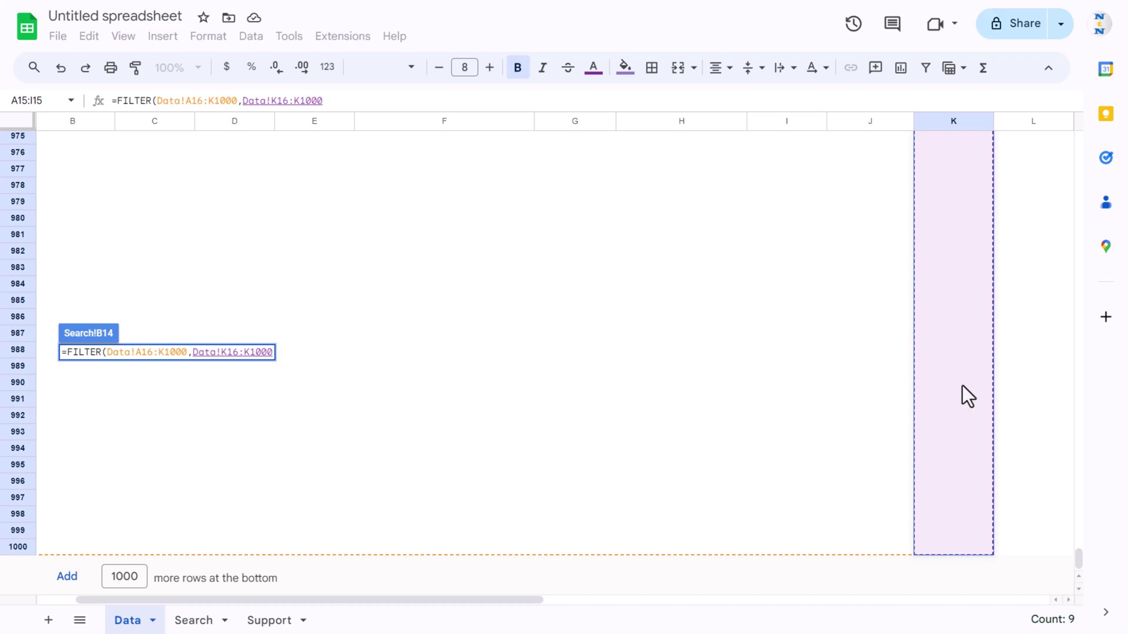
pyautogui.write('<=')
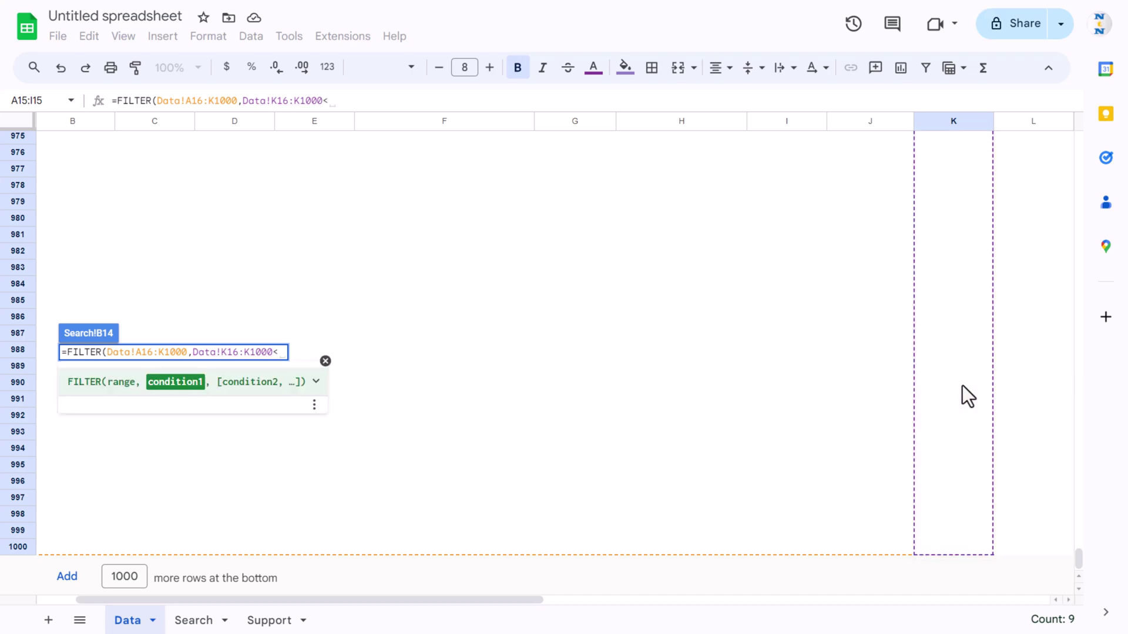
pyautogui.click(191, 621)
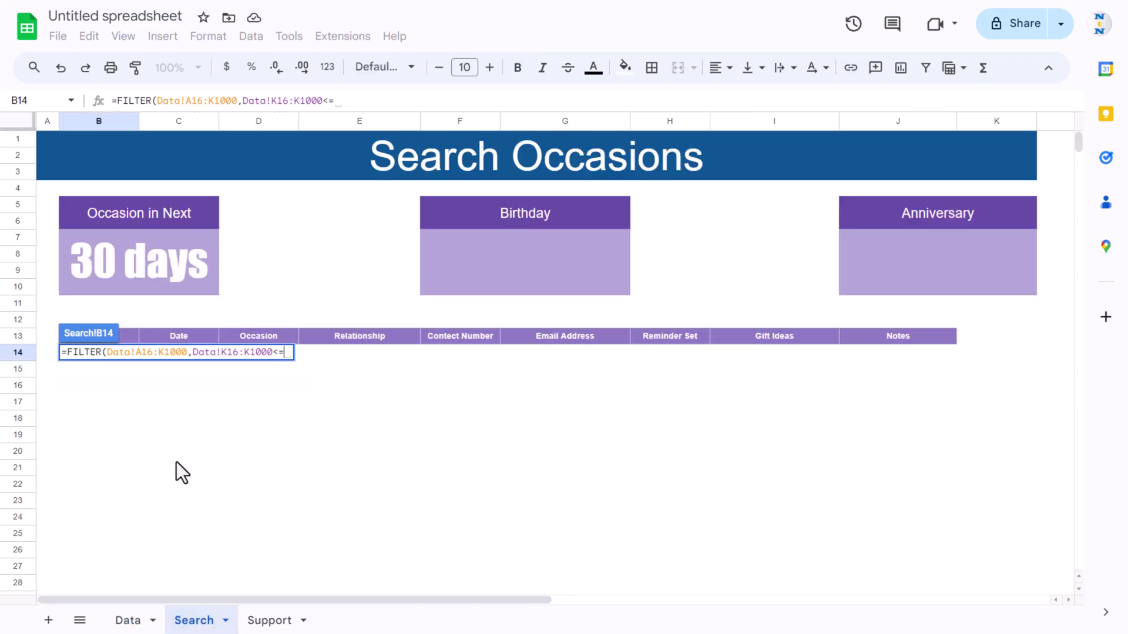
pyautogui.click(156, 271)
pyautogui.press('Return')
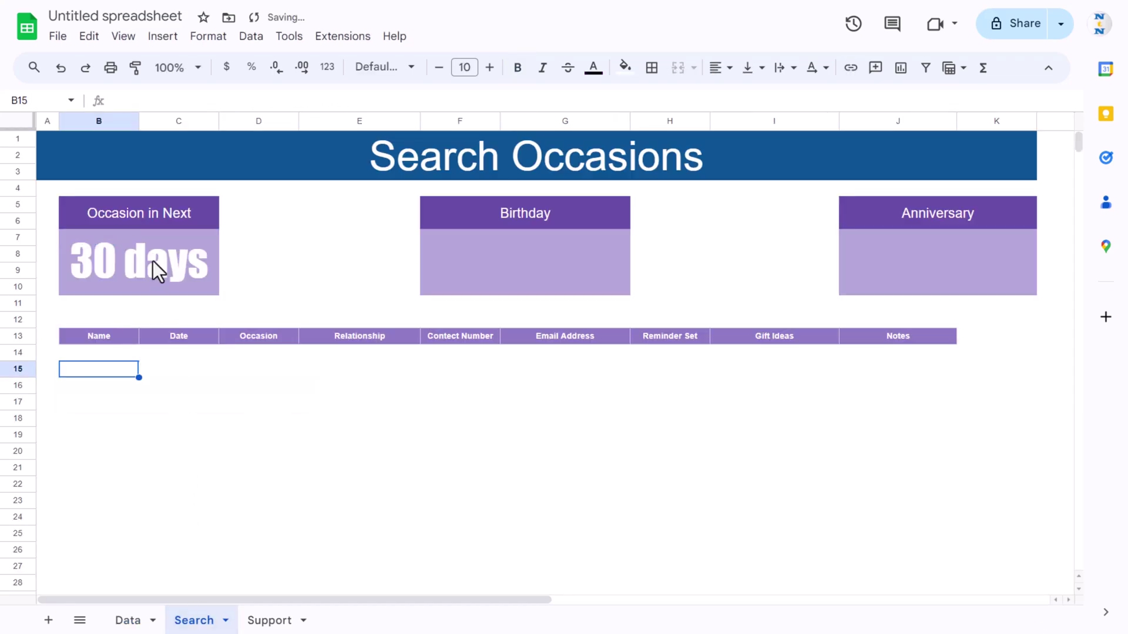
pyautogui.press('Up')
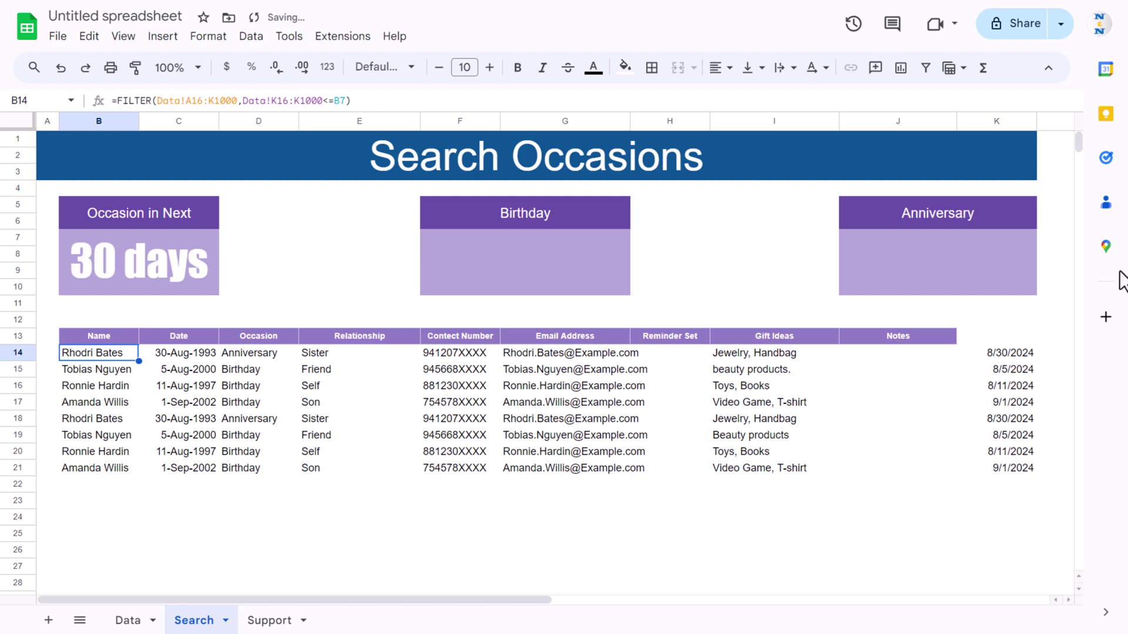
pyautogui.click(1013, 356)
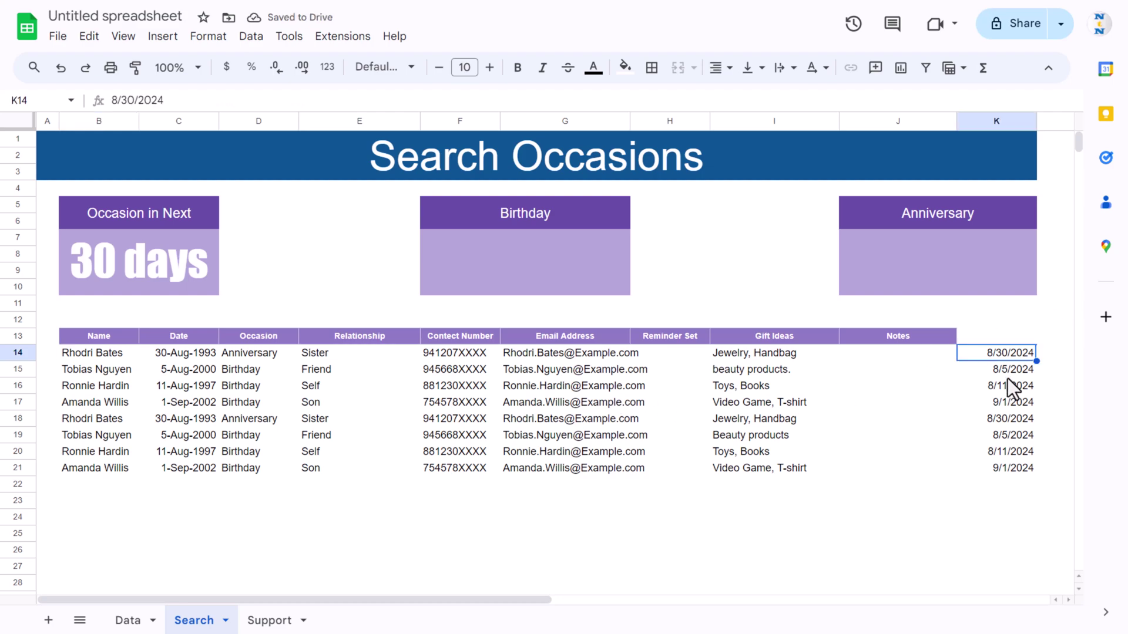
pyautogui.click(94, 354)
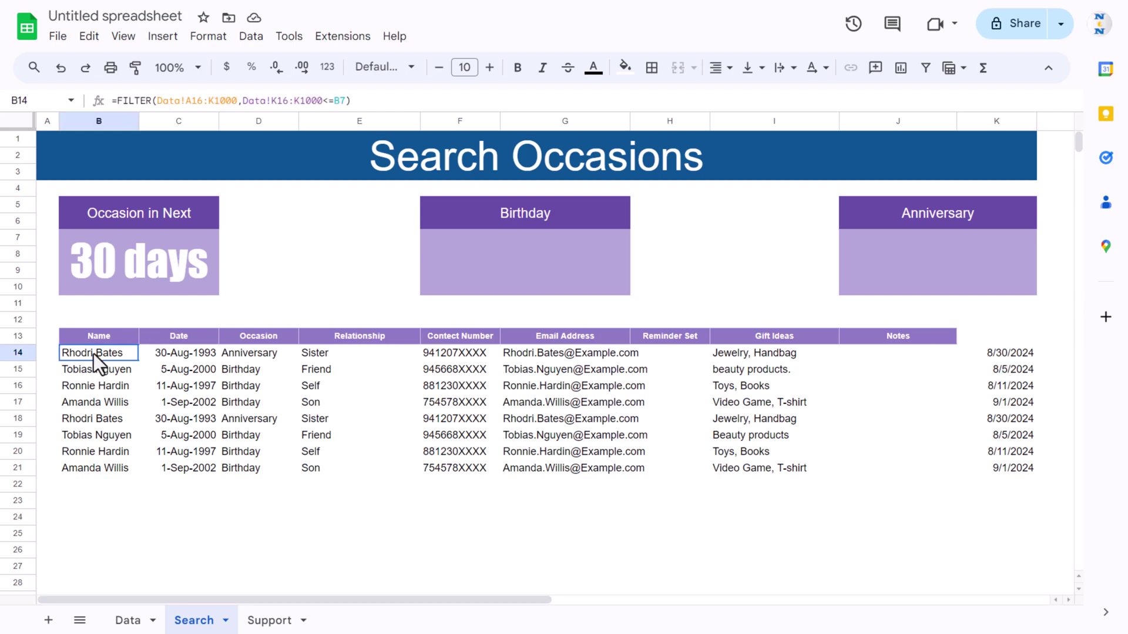
# Narrow B14's FILTER source range to end at column I so no date column spills into K
pyautogui.click(213, 100)
pyautogui.press('Escape')
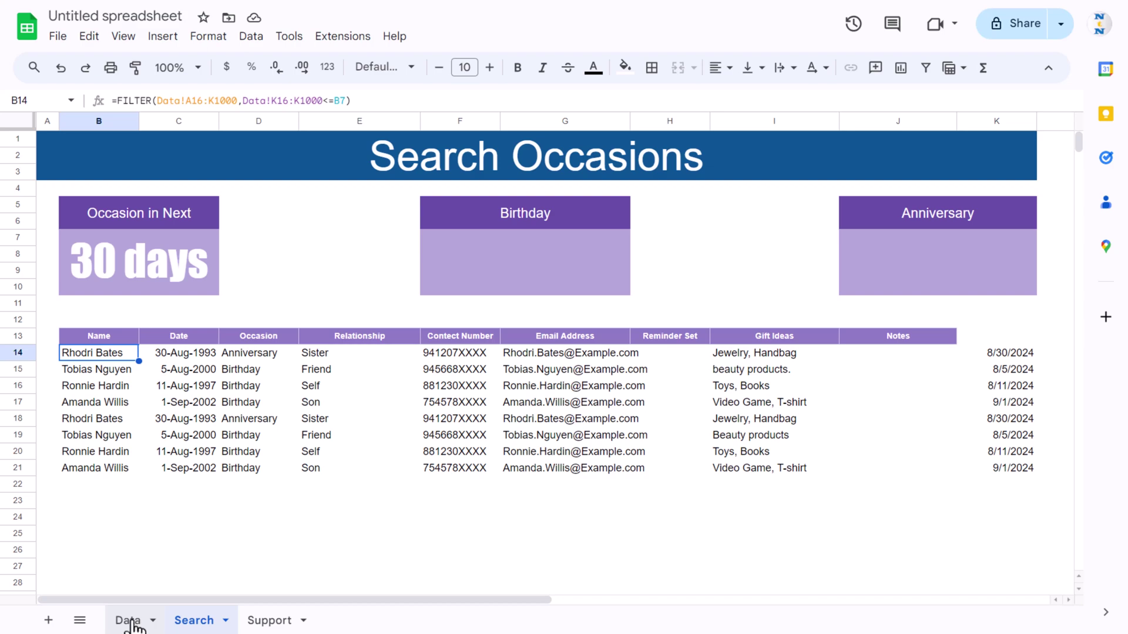
pyautogui.click(128, 621)
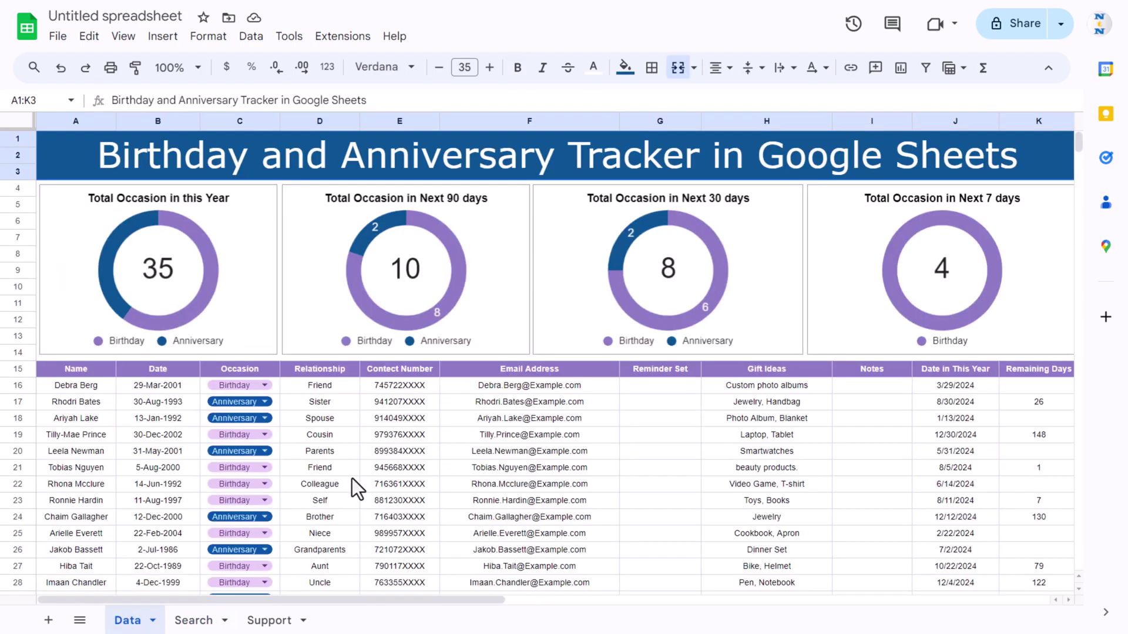
pyautogui.press('Down')
pyautogui.press('Down')
pyautogui.press('Down')
pyautogui.press('Down')
pyautogui.press('Down')
pyautogui.press('Down')
pyautogui.press('Down')
pyautogui.press('Down')
pyautogui.press('Down')
pyautogui.press('Down')
pyautogui.press('Down')
pyautogui.press('Down')
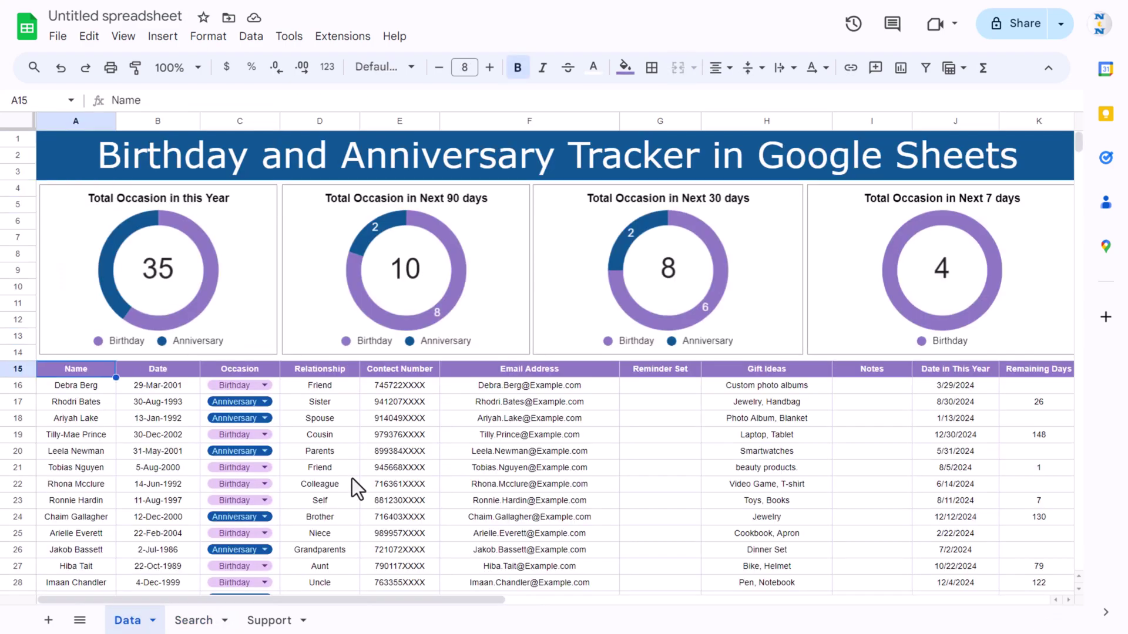
pyautogui.hotkey('ctrl', 'Right')
pyautogui.press('Left')
pyautogui.press('Left')
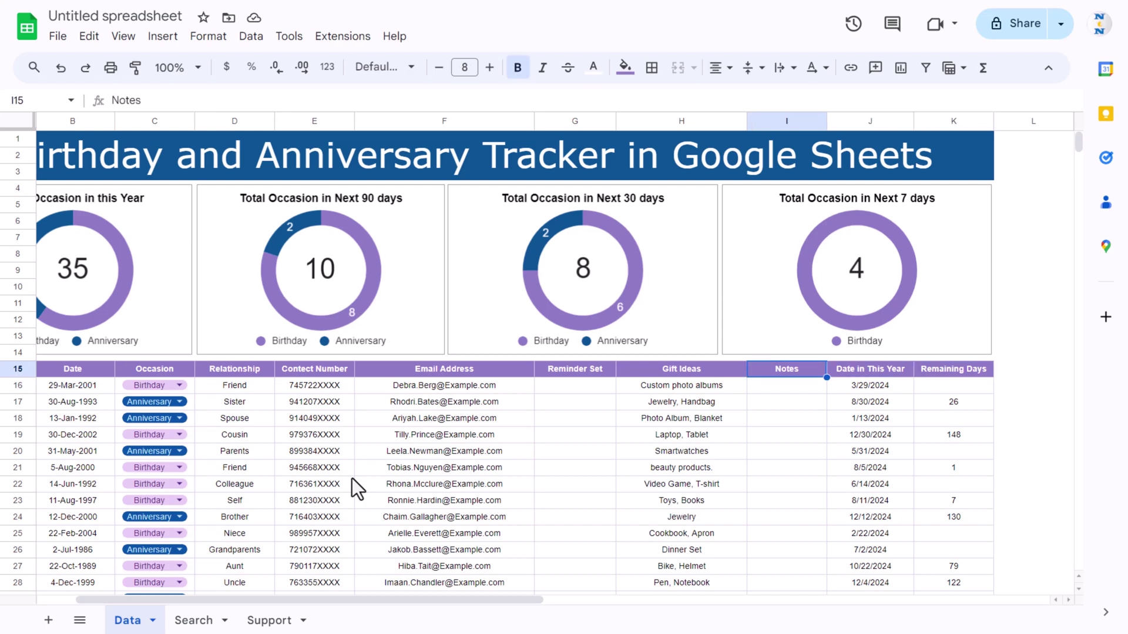
pyautogui.click(193, 620)
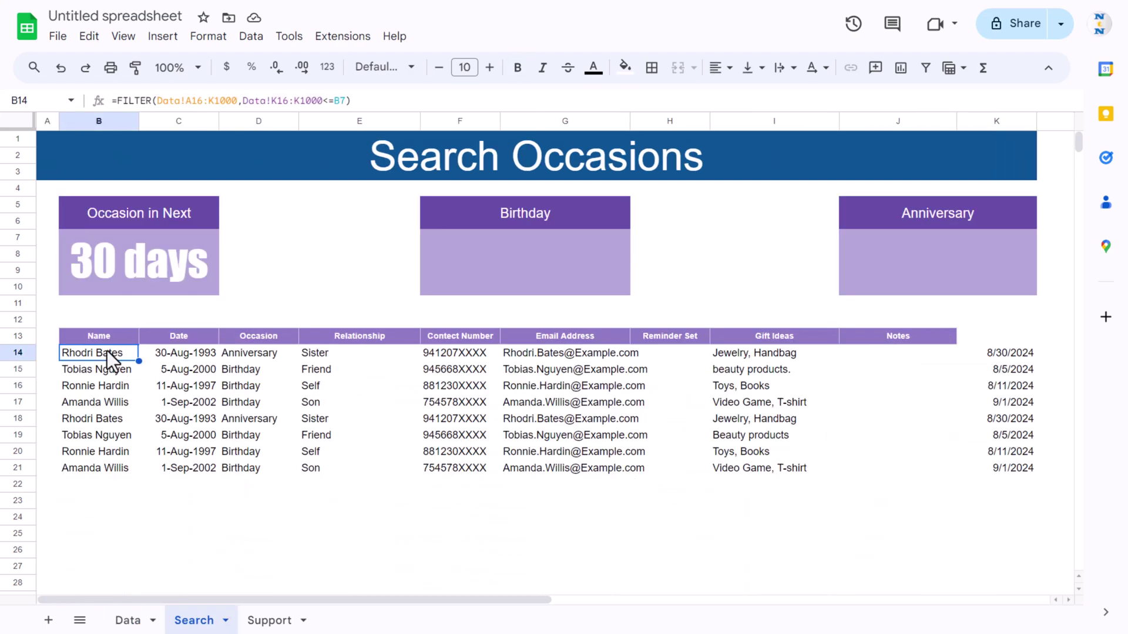
pyautogui.click(300, 101)
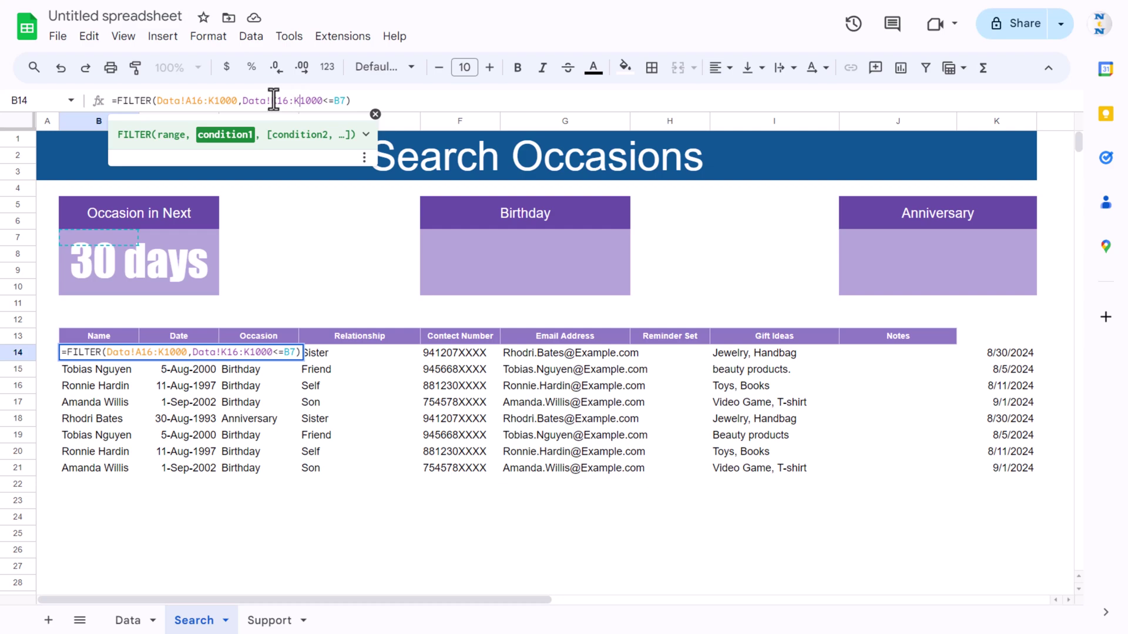
pyautogui.click(216, 100)
pyautogui.press('BackSpace')
pyautogui.write('I')
pyautogui.press('Return')
# Select the results table B13:J21, from the header row through the filtered rows
pyautogui.press('Up')
pyautogui.press('Right')
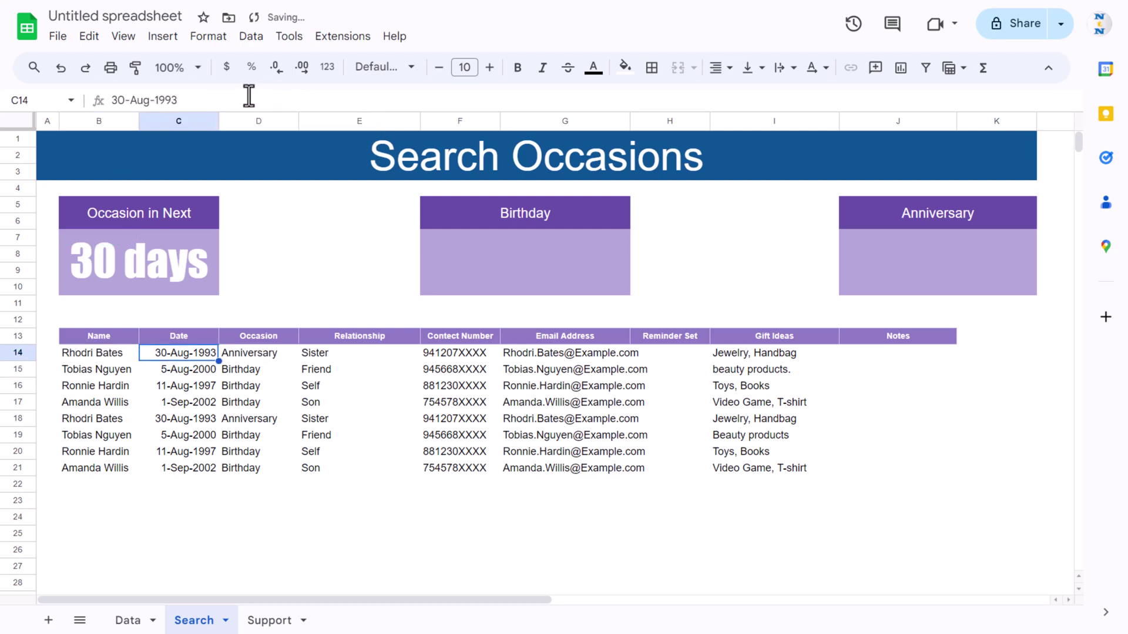
pyautogui.press('Up')
pyautogui.press('Left')
pyautogui.hotkey('ctrl', 'shift', 'Right')
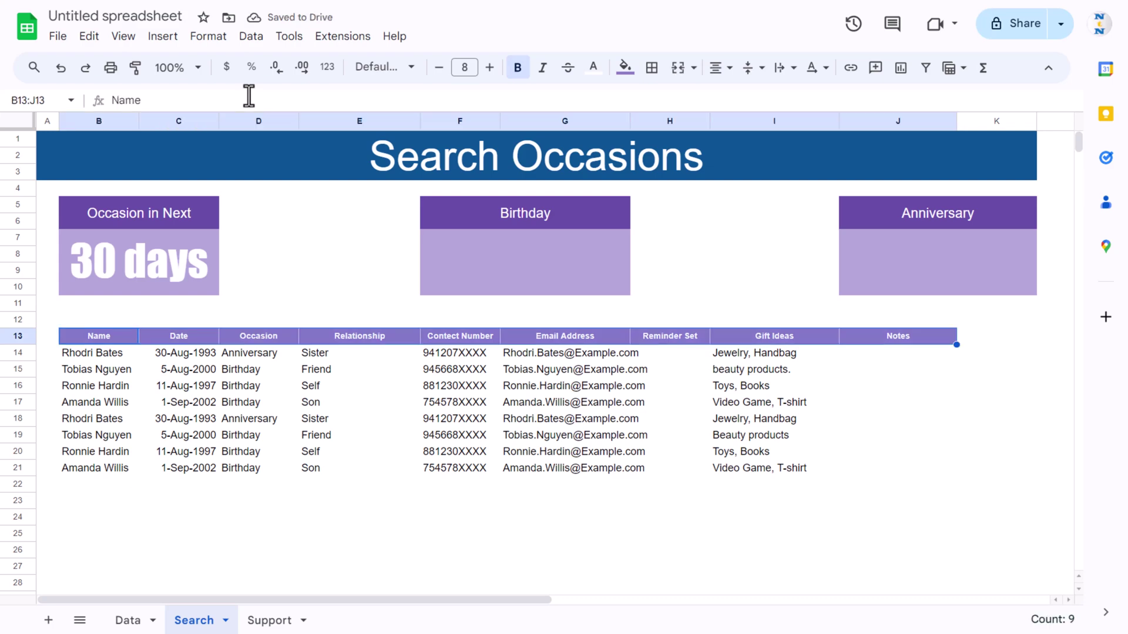
pyautogui.hotkey('ctrl', 'shift', 'Down')
pyautogui.hotkey('shift', 'Down')
pyautogui.hotkey('shift', 'Down')
pyautogui.hotkey('shift', 'Down')
pyautogui.hotkey('shift', 'Down')
pyautogui.hotkey('shift', 'Down')
pyautogui.hotkey('shift', 'Down')
pyautogui.hotkey('shift', 'Down')
pyautogui.hotkey('shift', 'Down')
pyautogui.hotkey('shift', 'Down')
pyautogui.hotkey('shift', 'Down')
pyautogui.hotkey('shift', 'Down')
pyautogui.hotkey('shift', 'Down')
pyautogui.hotkey('shift', 'Down')
pyautogui.hotkey('shift', 'Down')
pyautogui.hotkey('shift', 'Down')
pyautogui.hotkey('shift', 'Down')
pyautogui.hotkey('shift', 'Down')
pyautogui.hotkey('shift', 'Down')
pyautogui.hotkey('shift', 'Down')
pyautogui.hotkey('shift', 'Down')
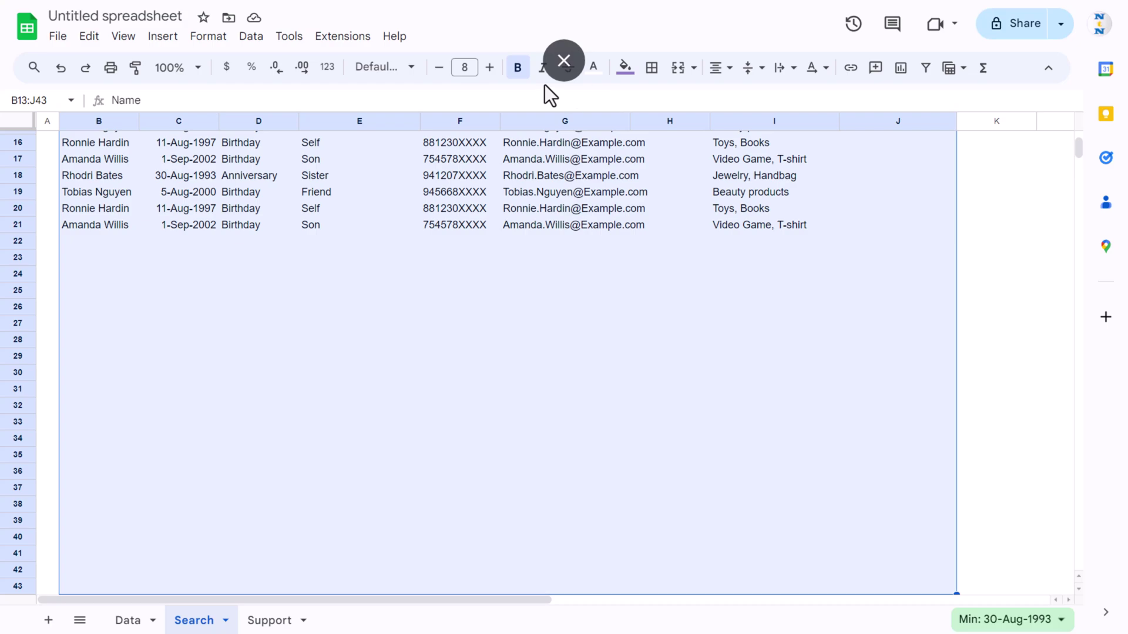
# Shrink the B13:J43 table text to 8 pt and put borders around every cell
pyautogui.click(439, 71)
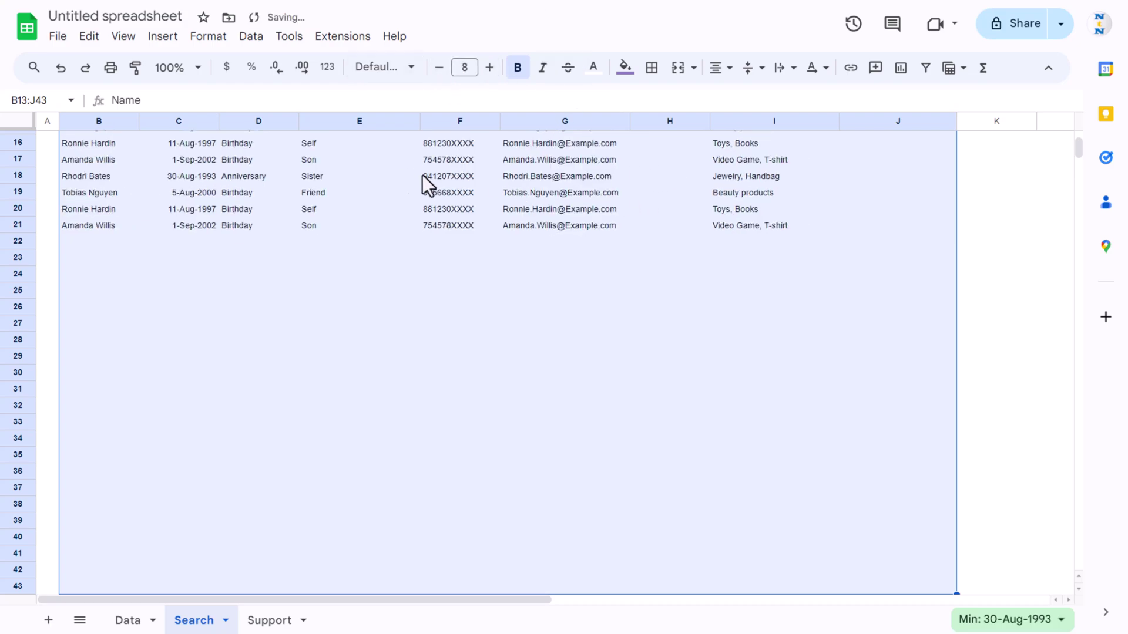
pyautogui.scroll(5, 402, 182)
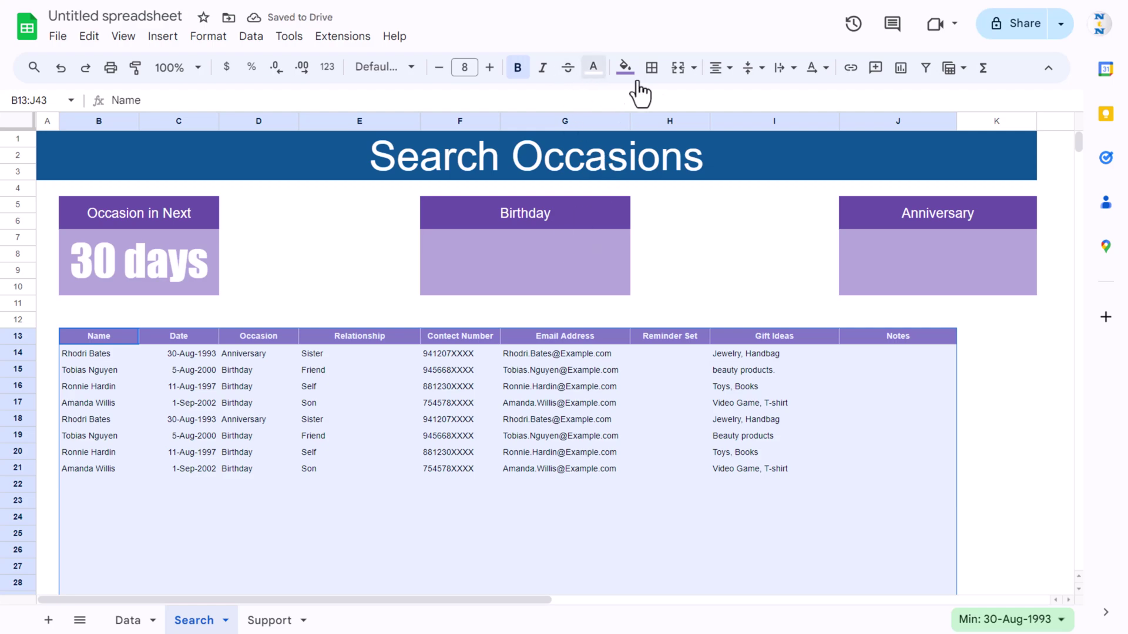
pyautogui.click(651, 67)
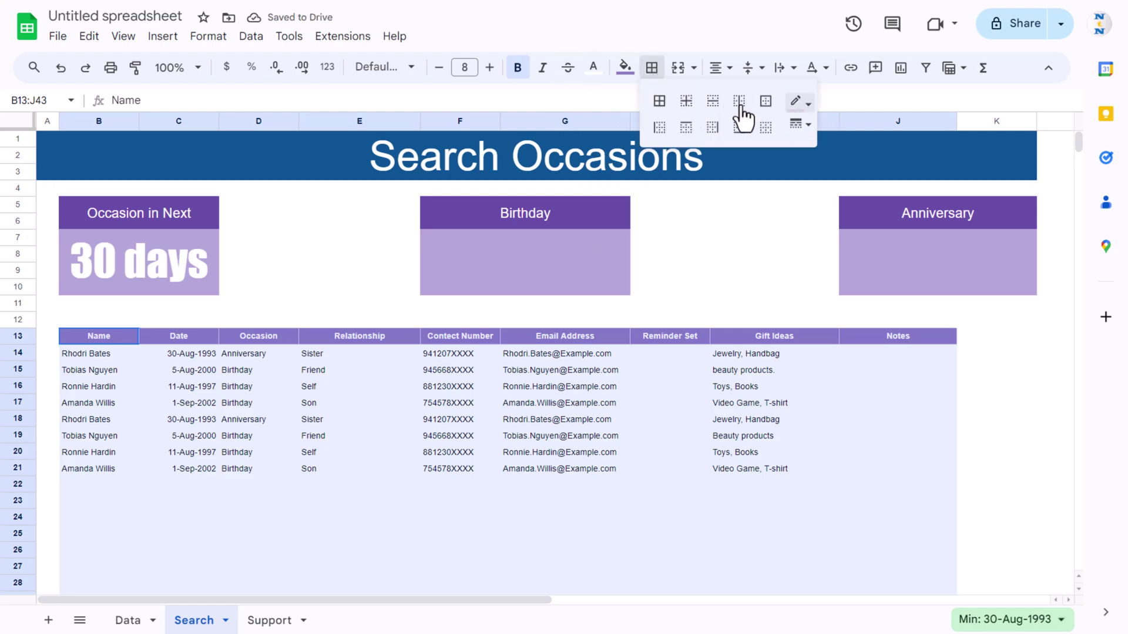
pyautogui.click(660, 102)
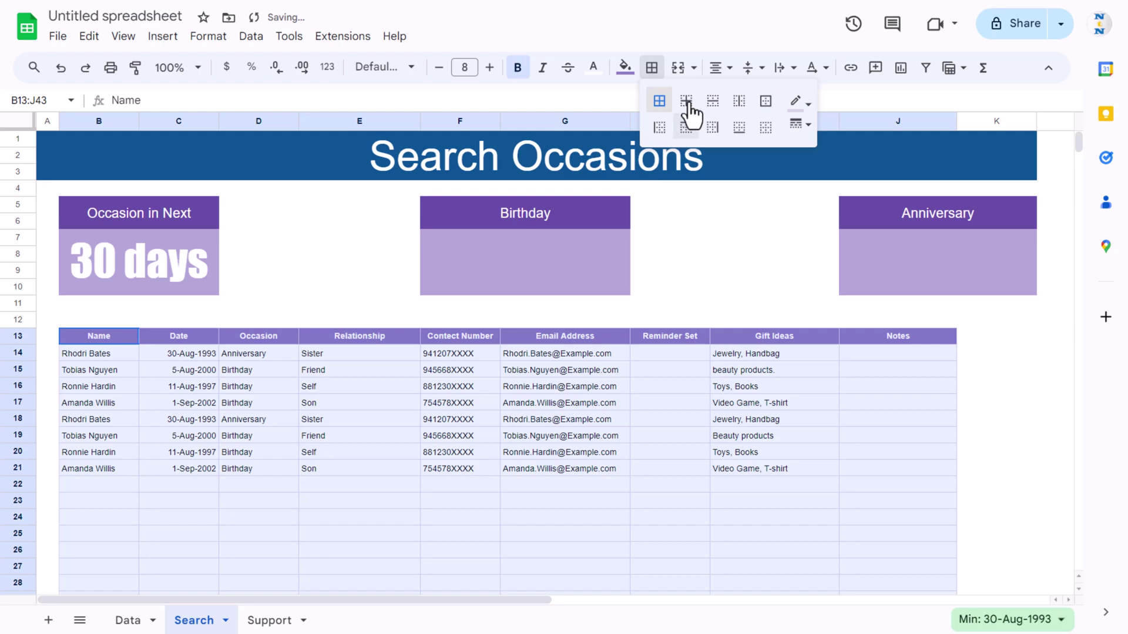
# Centre the table entries both horizontally and vertically
pyautogui.click(729, 68)
pyautogui.click(744, 96)
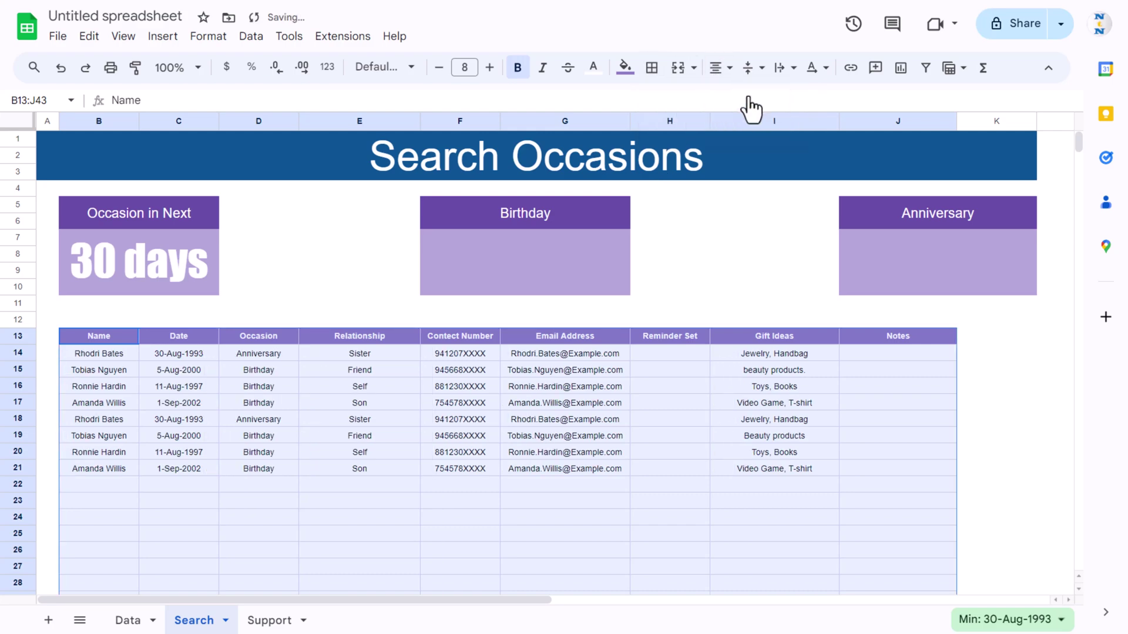
pyautogui.click(752, 68)
pyautogui.click(773, 95)
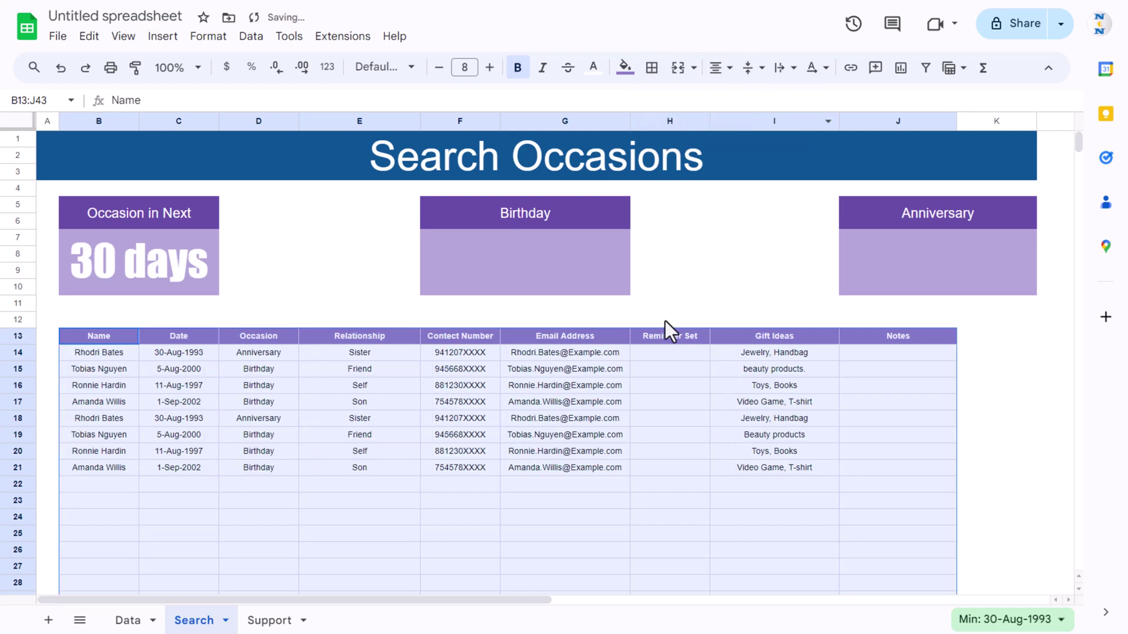
pyautogui.click(653, 337)
pyautogui.click(177, 282)
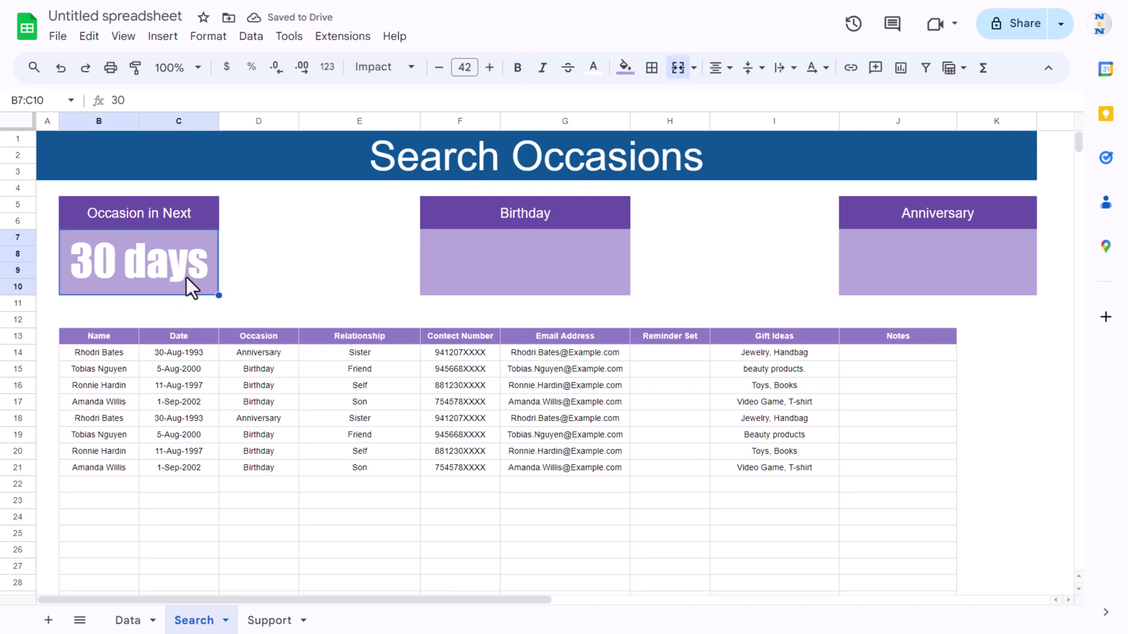
# Enter 90, then 7, as the Occasion in Next days, leaving four birthday rows listed
pyautogui.write('90')
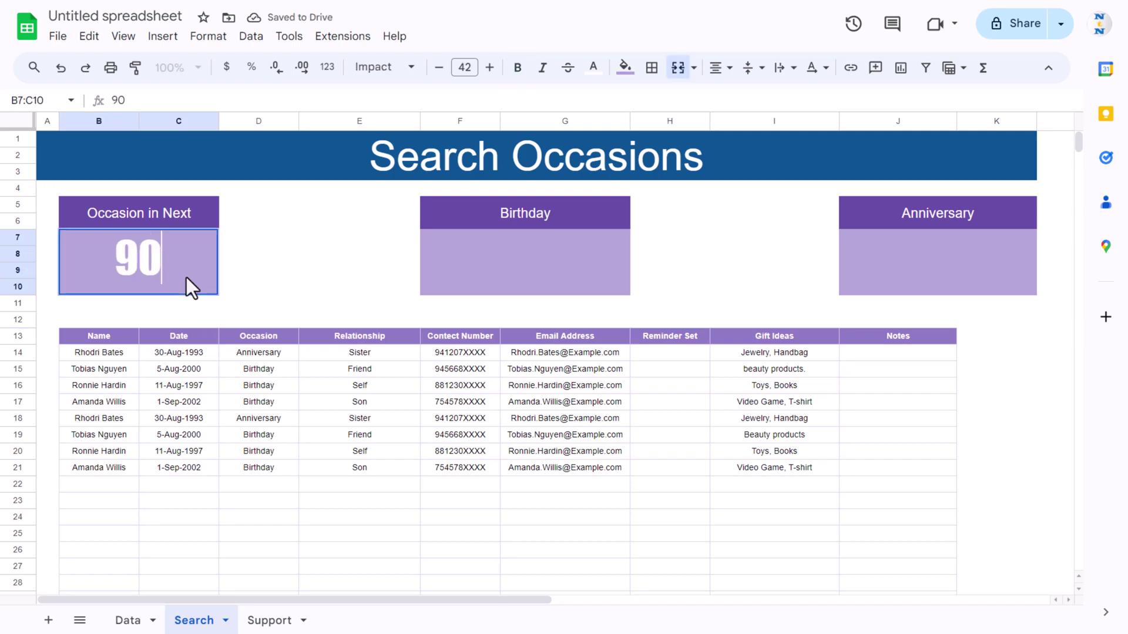
pyautogui.press('Return')
pyautogui.write('7')
pyautogui.press('Return')
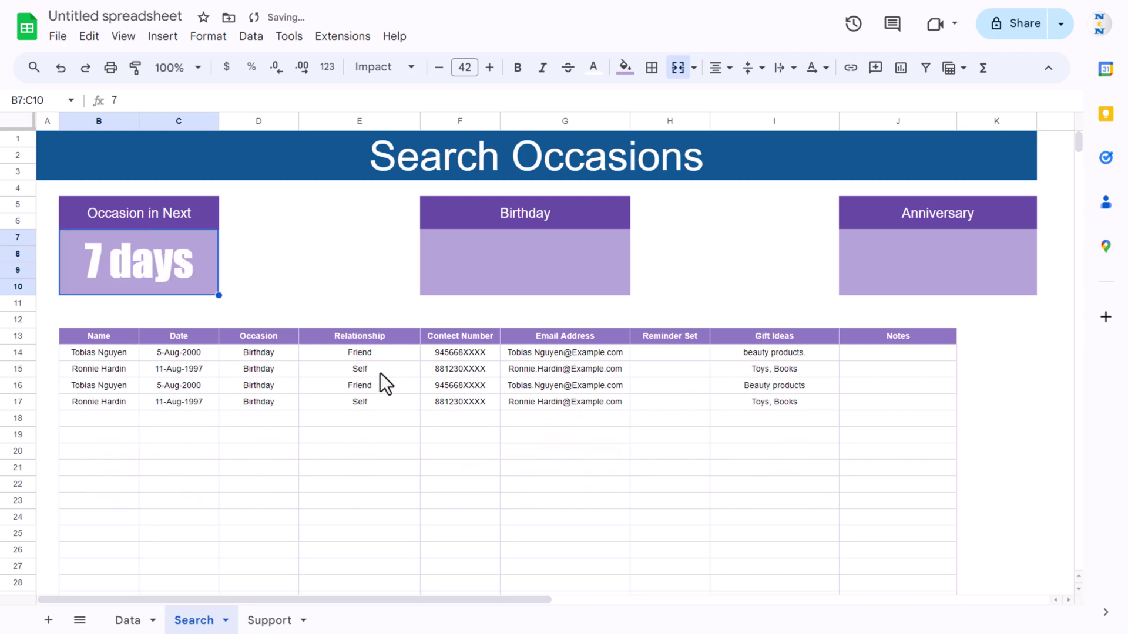
pyautogui.click(564, 279)
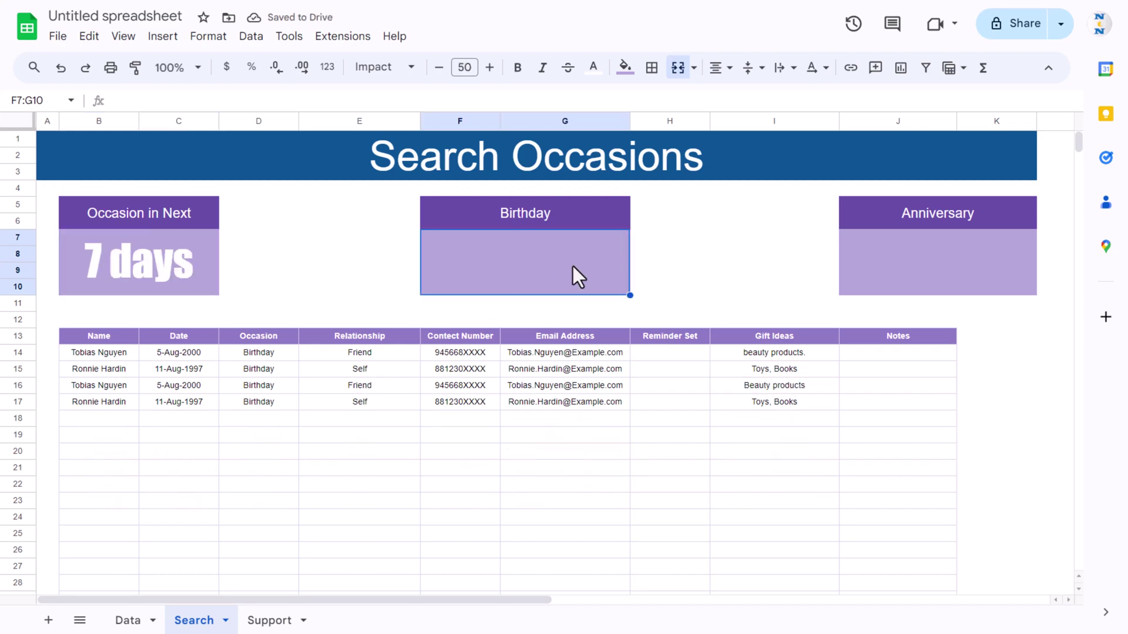
# Enter =COUNTIF(D14:D1000,"Birthday") in the Birthday box F7
pyautogui.write('=cou')
pyautogui.press('Down')
pyautogui.press('Down')
pyautogui.press('Down')
pyautogui.press('Tab')
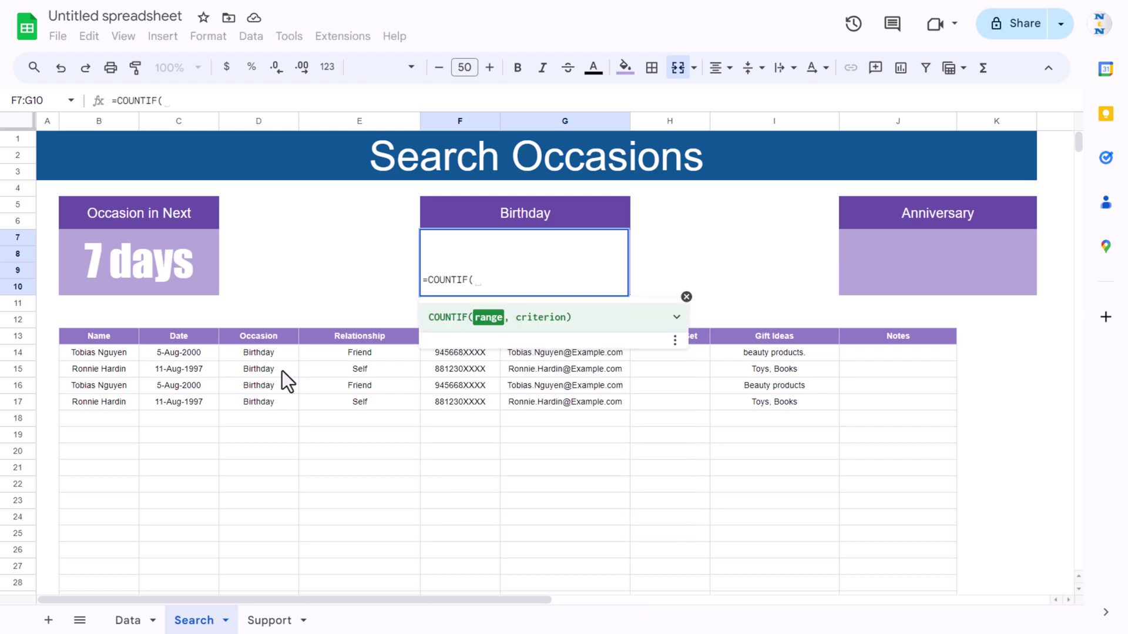
pyautogui.click(267, 354)
pyautogui.hotkey('ctrl', 'shift', 'Down')
pyautogui.hotkey('ctrl', 'shift', 'Down')
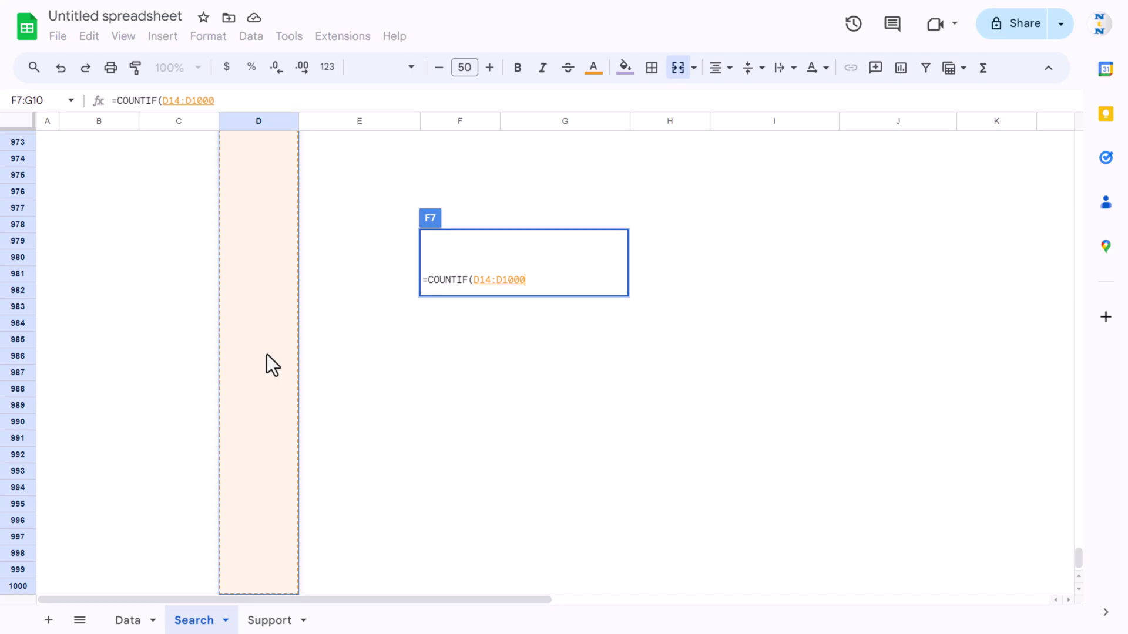
pyautogui.write(',"Birthday")')
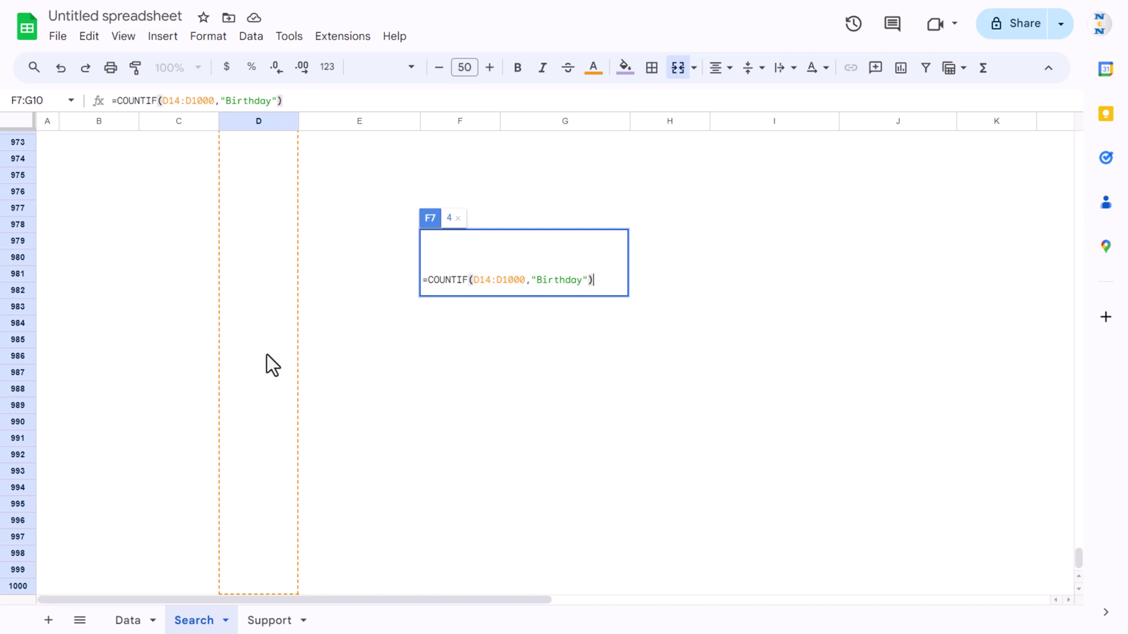
pyautogui.press('Return')
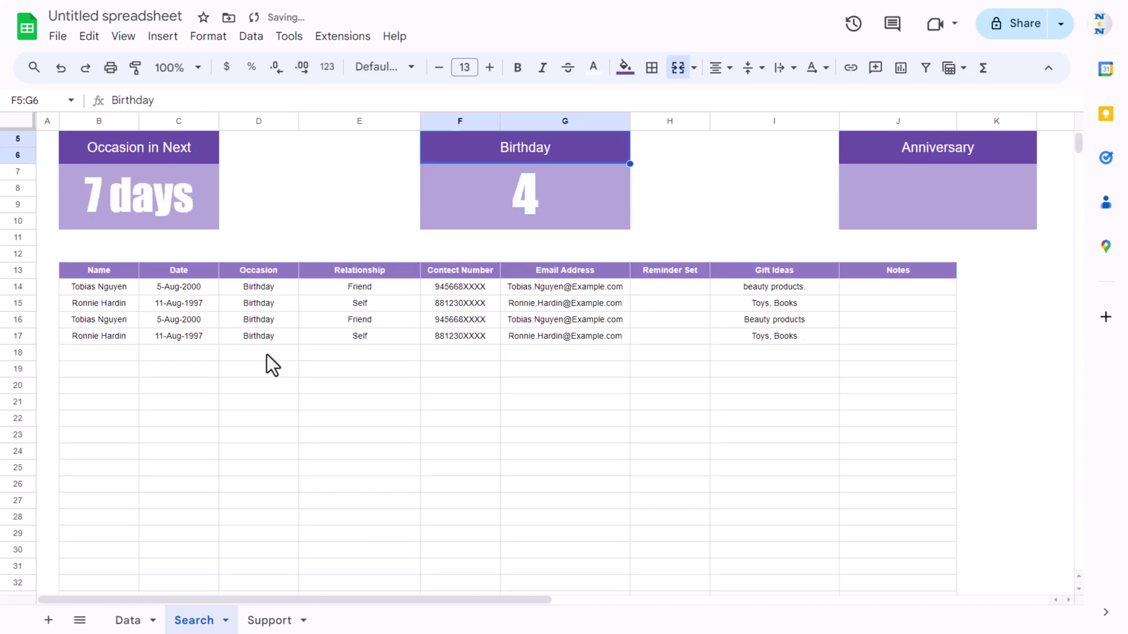
# Set the days to 30 and copy the Birthday formula into the Anniversary box J7
pyautogui.press('Left')
pyautogui.press('Left')
pyautogui.press('Left')
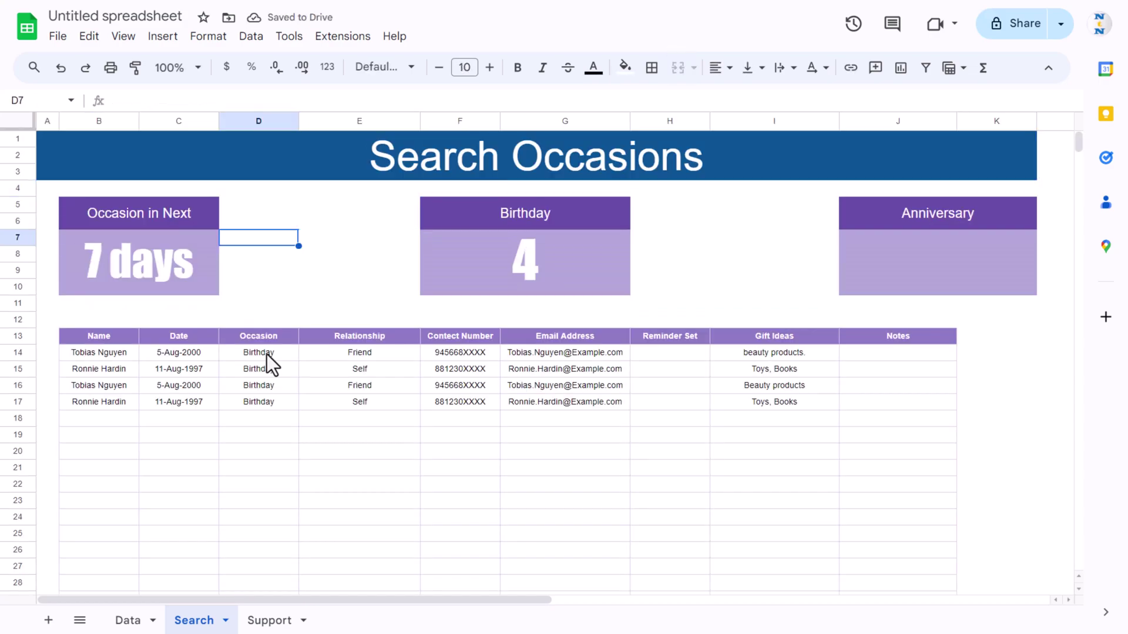
pyautogui.write('30')
pyautogui.press('Return')
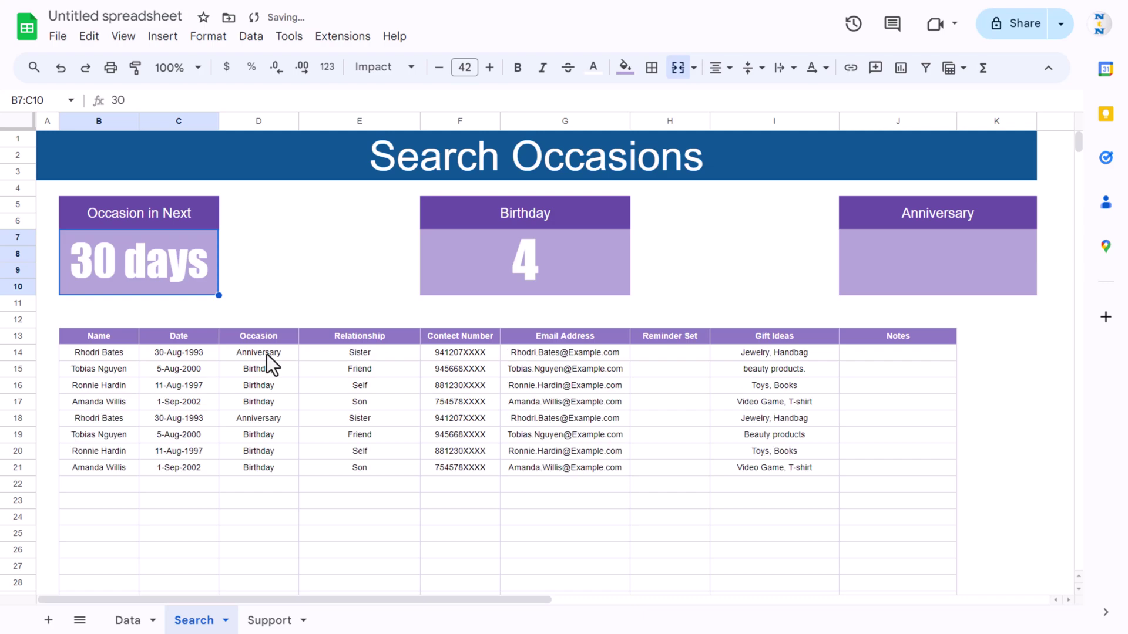
pyautogui.click(559, 263)
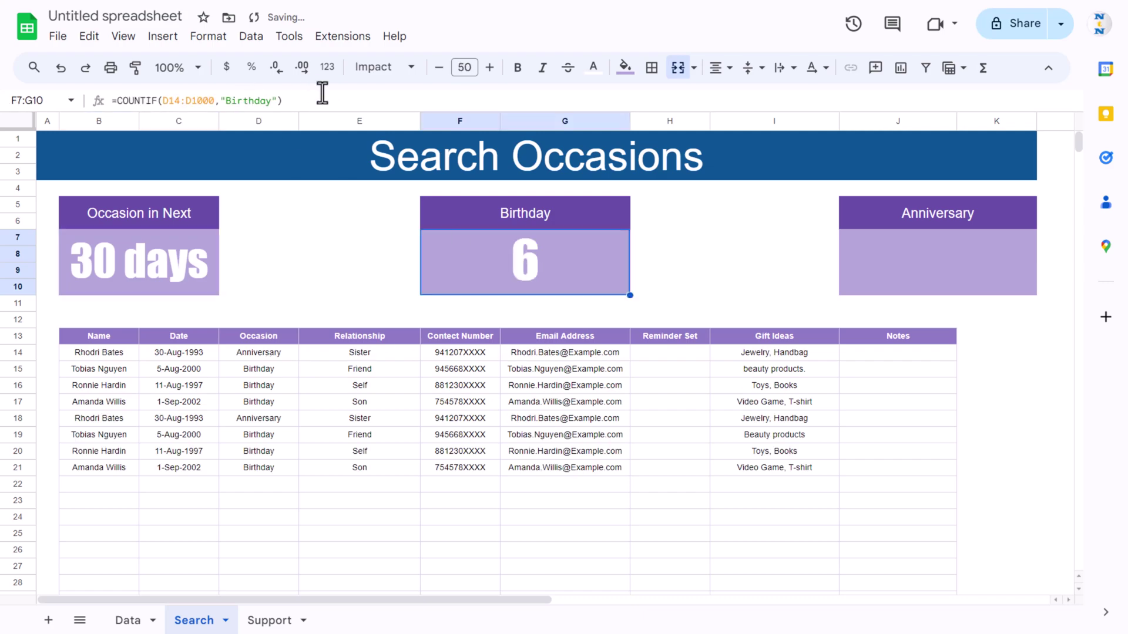
pyautogui.moveTo(322, 99); pyautogui.dragTo(51, 98)
pyautogui.press('Escape')
pyautogui.click(931, 266)
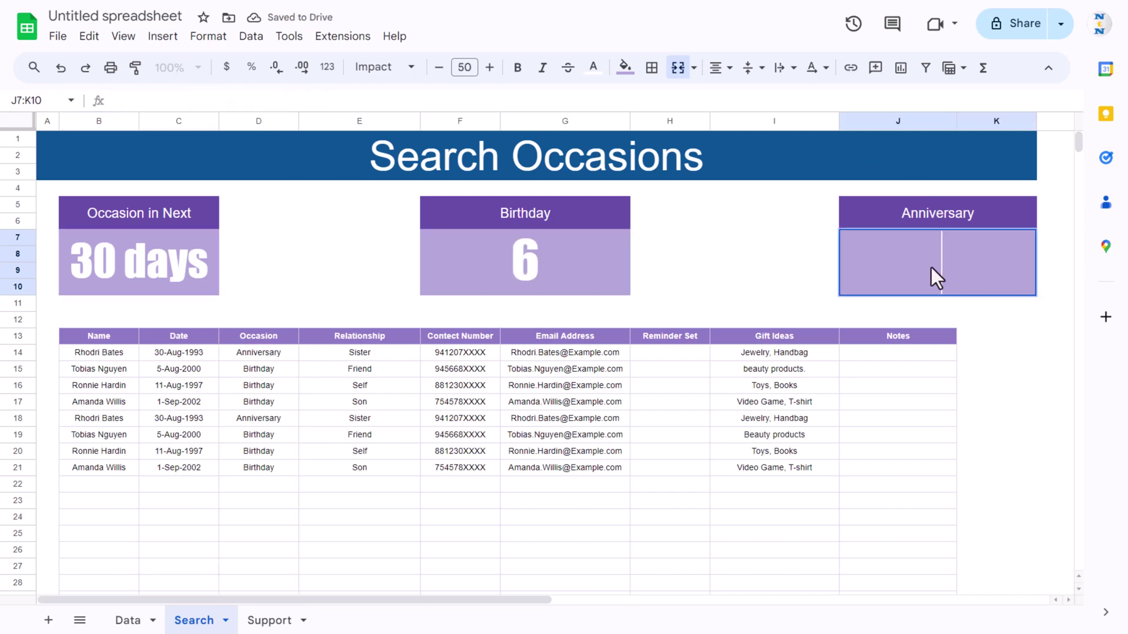
pyautogui.hotkey('ctrl', 'v')
pyautogui.press('Up')
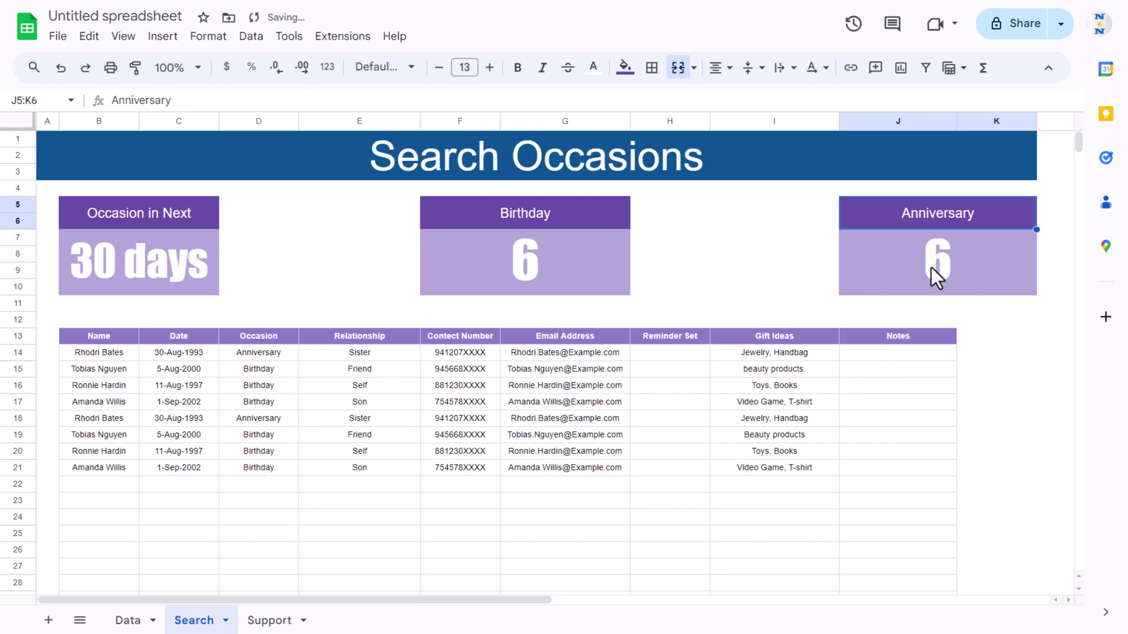
# Change the Anniversary box's COUNTIF criterion from "Birthday" to "Anniversary"
pyautogui.click(932, 267)
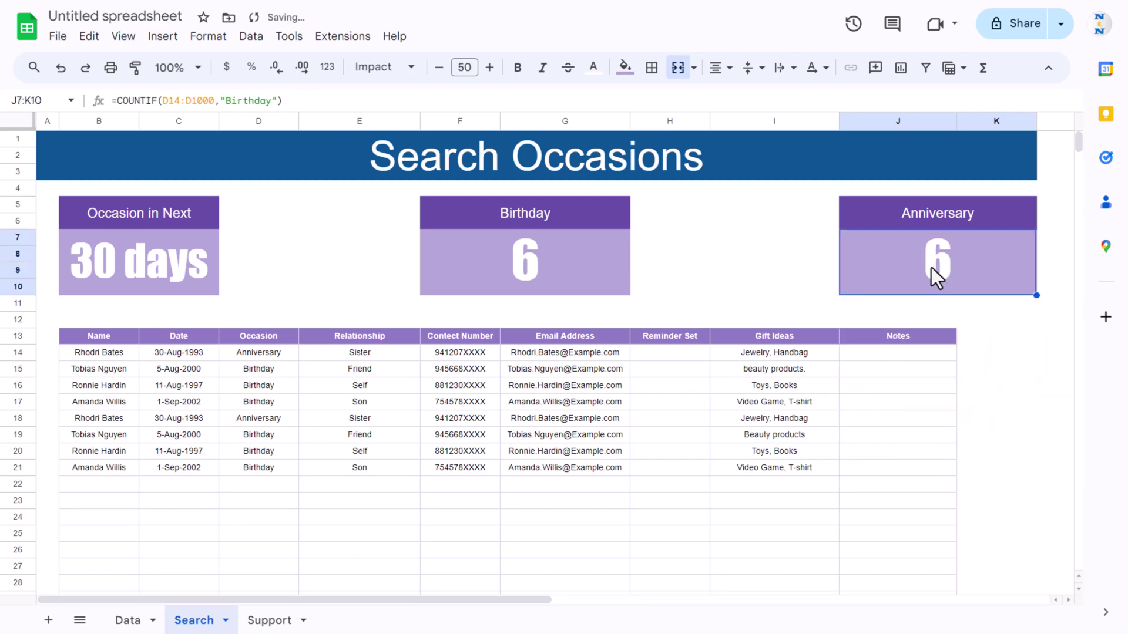
pyautogui.click(273, 101)
pyautogui.press('BackSpace')
pyautogui.press('BackSpace')
pyautogui.press('BackSpace')
pyautogui.press('BackSpace')
pyautogui.press('BackSpace')
pyautogui.press('BackSpace')
pyautogui.press('BackSpace')
pyautogui.press('BackSpace')
pyautogui.write('Anniv')
pyautogui.write('ersary')
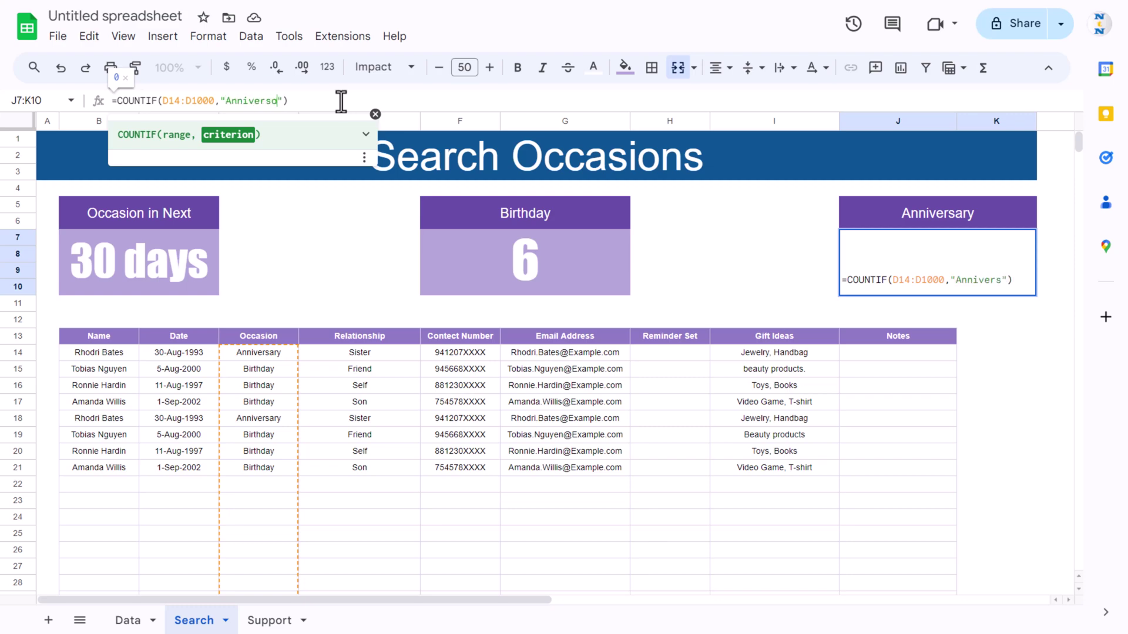
pyautogui.hotkey('shift', 'Return')
pyautogui.hotkey('ctrl', 'Home')
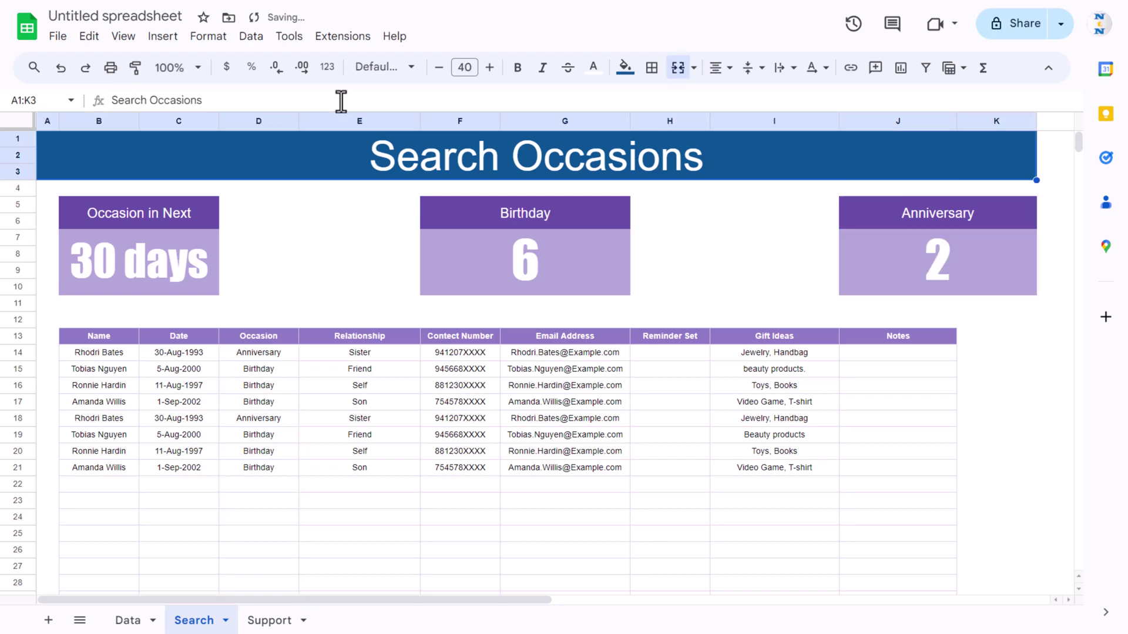
pyautogui.click(106, 249)
# Enter 90, then 180, as the Occasion in Next days, raising the counts to 13 and 4
pyautogui.write('90')
pyautogui.hotkey('ctrl', 'Return')
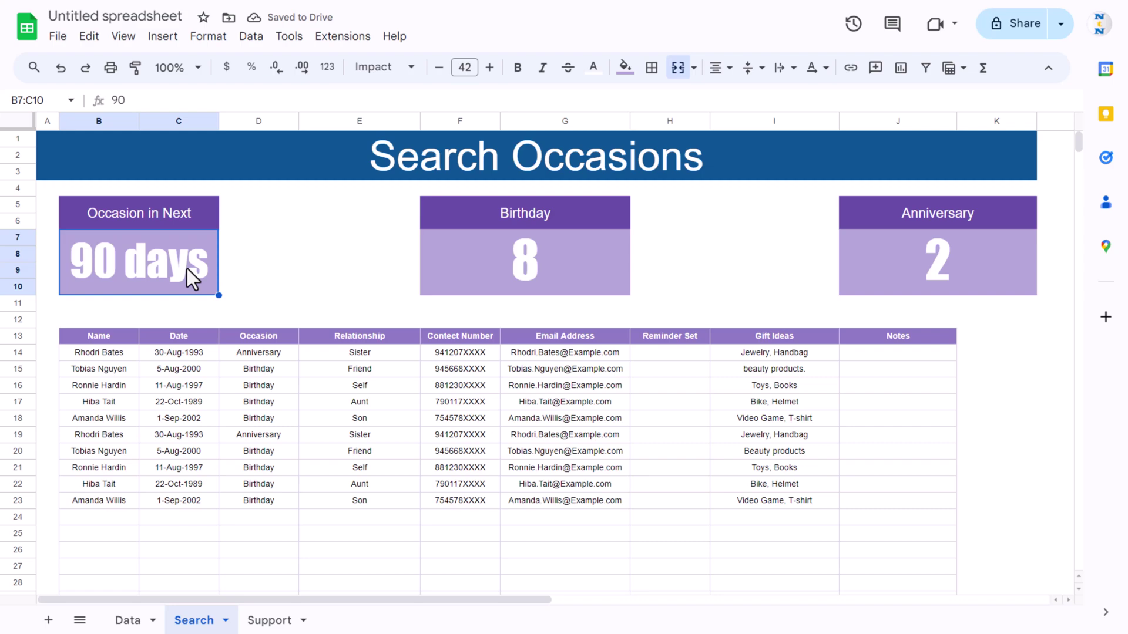
pyautogui.write('180')
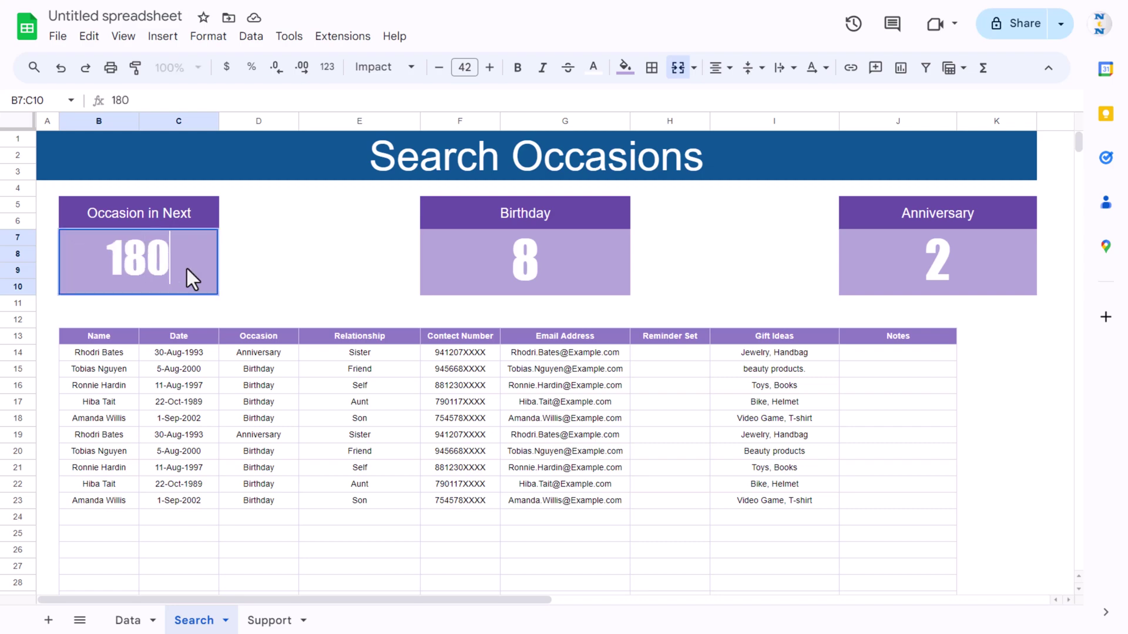
pyautogui.hotkey('ctrl', 'Return')
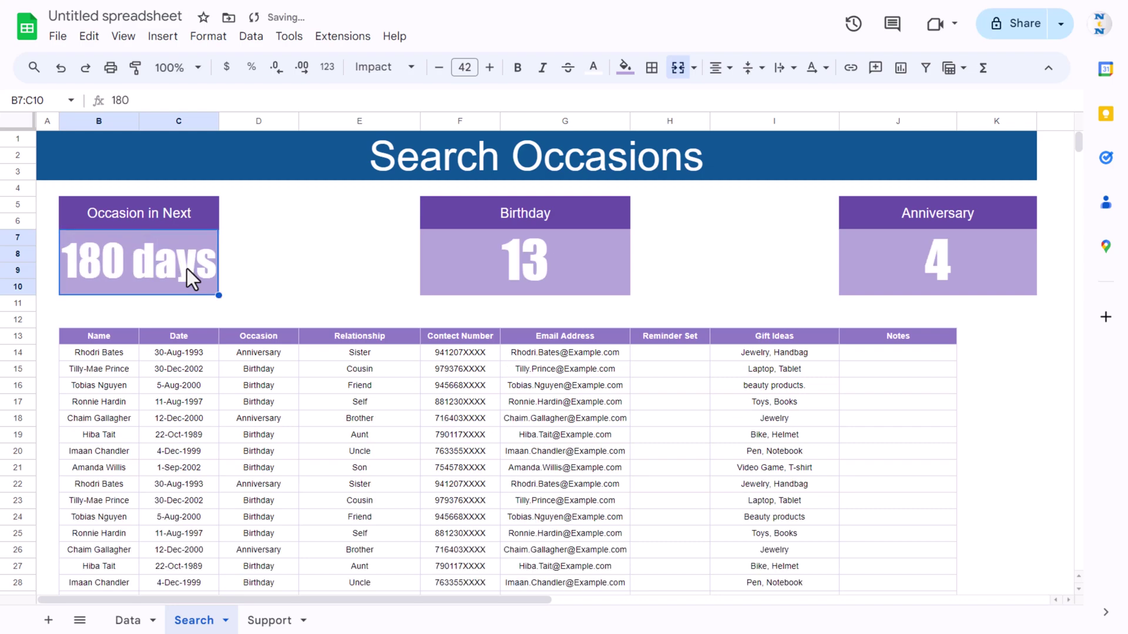